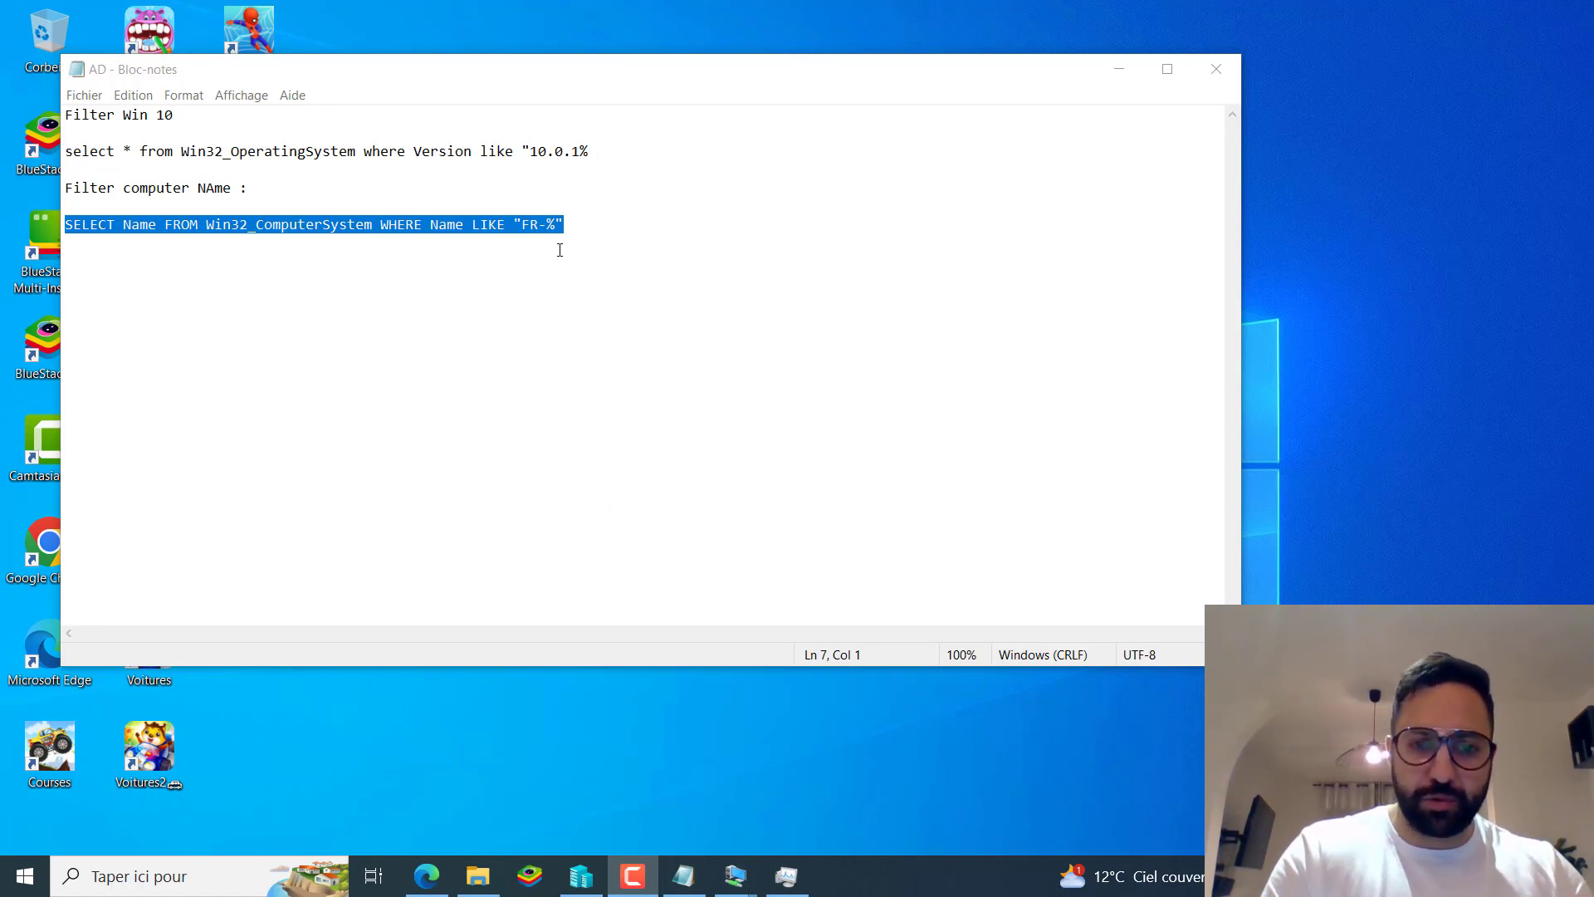
Select the Windows 10.0.1% version WMI query in Notepad, then switch to the DC001 VM.
click(672, 226)
drag(604, 153, 68, 158)
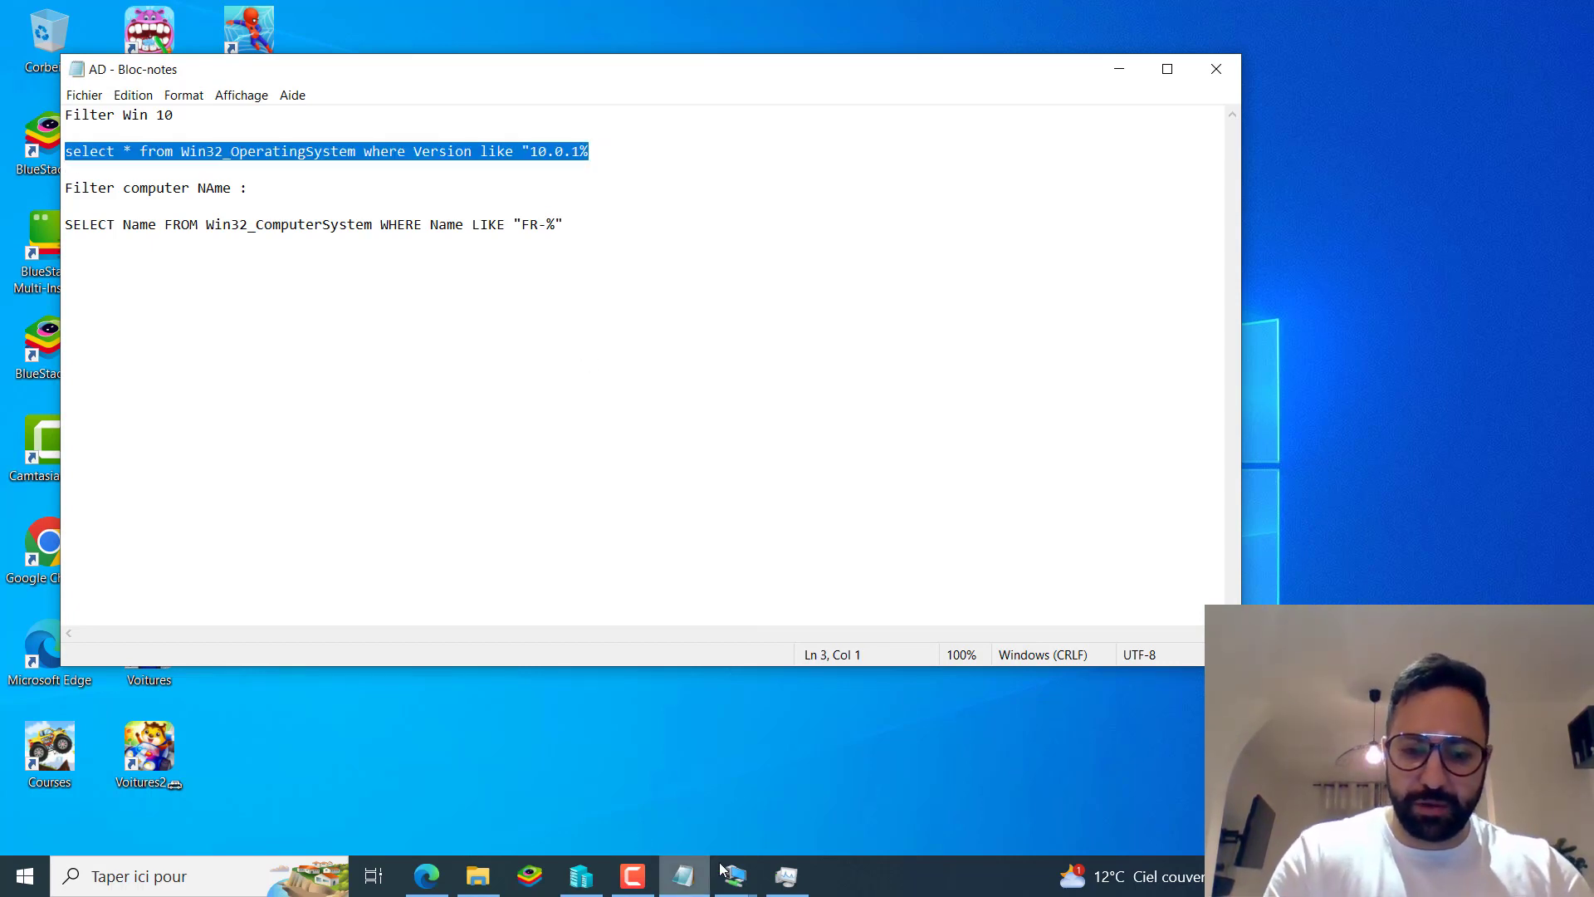
mouse_move(734, 873)
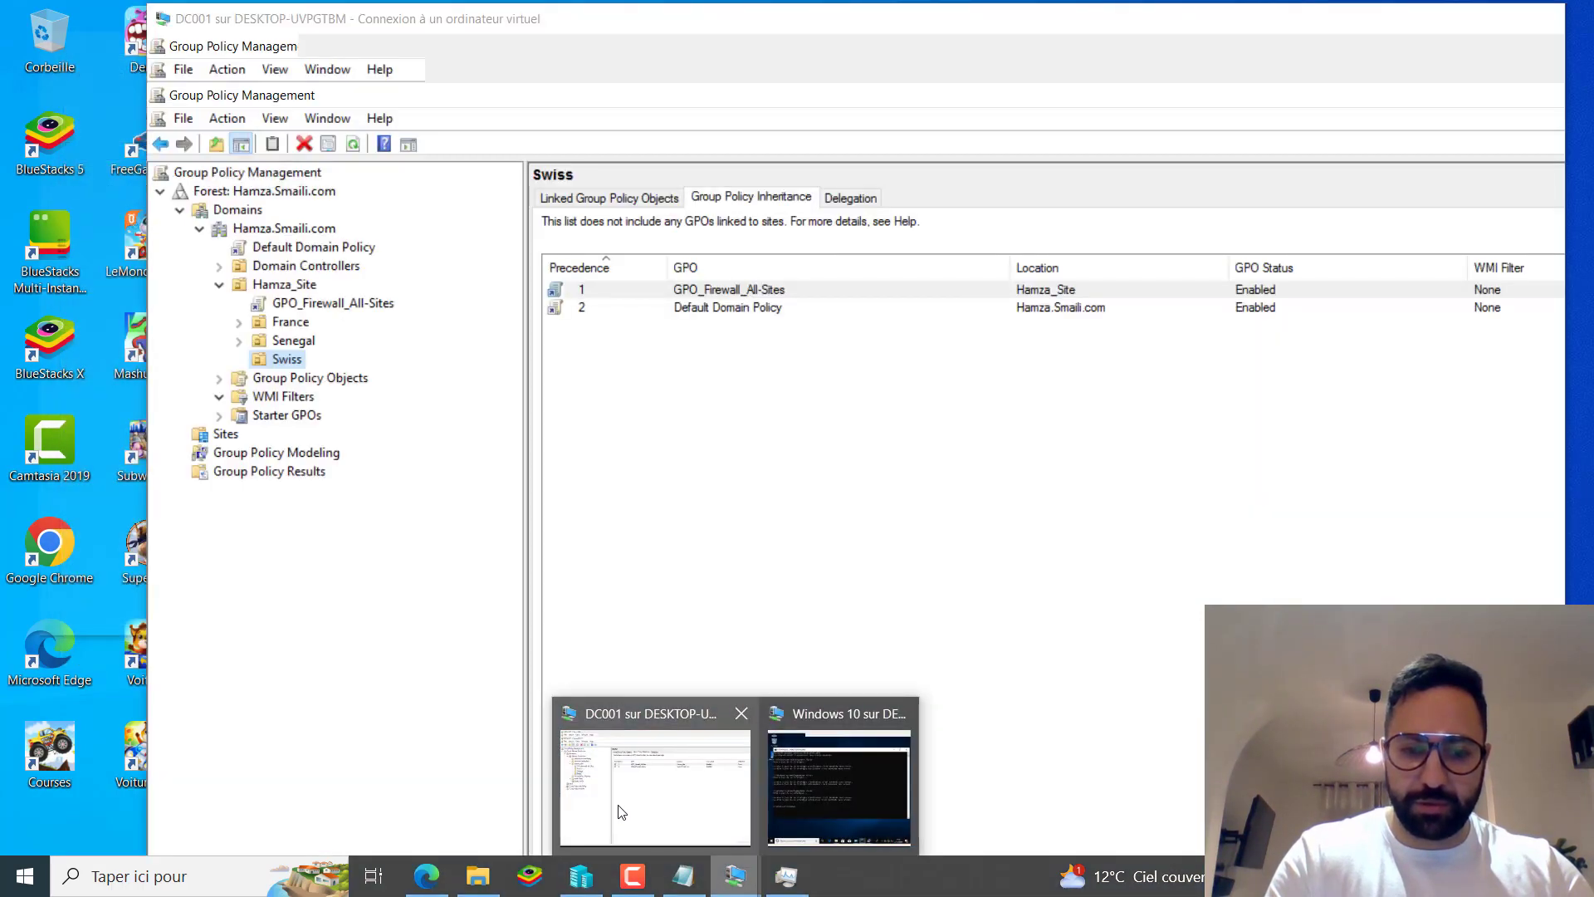
click(621, 811)
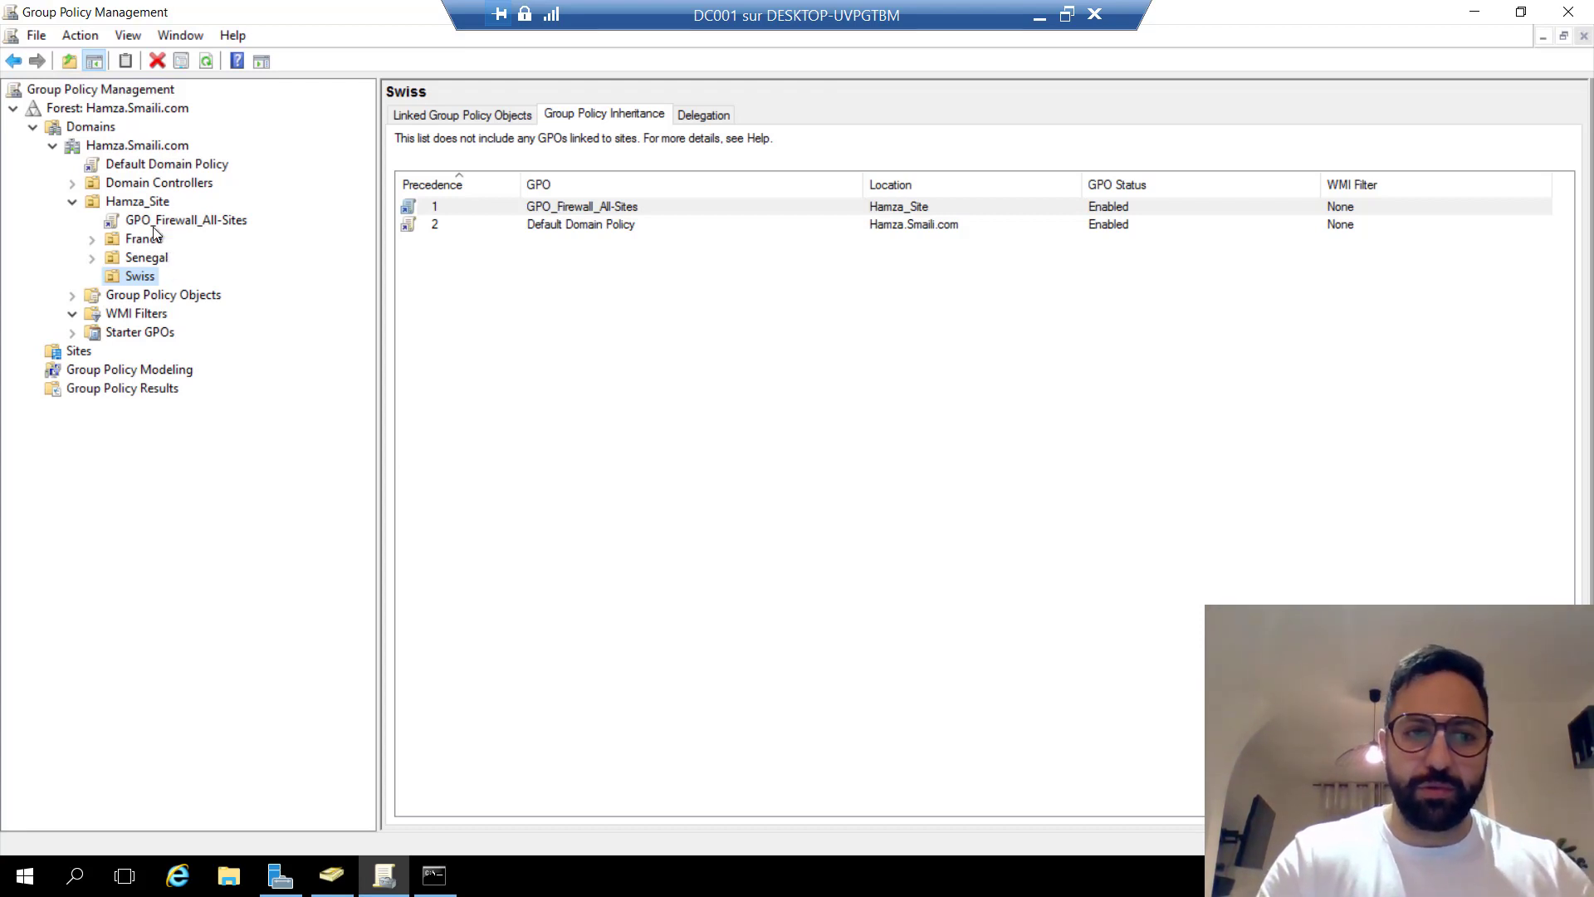
Browse Hamza_Site > France > Users down to the Groupes OU, then bring up Active Directory Users and Computers.
click(73, 202)
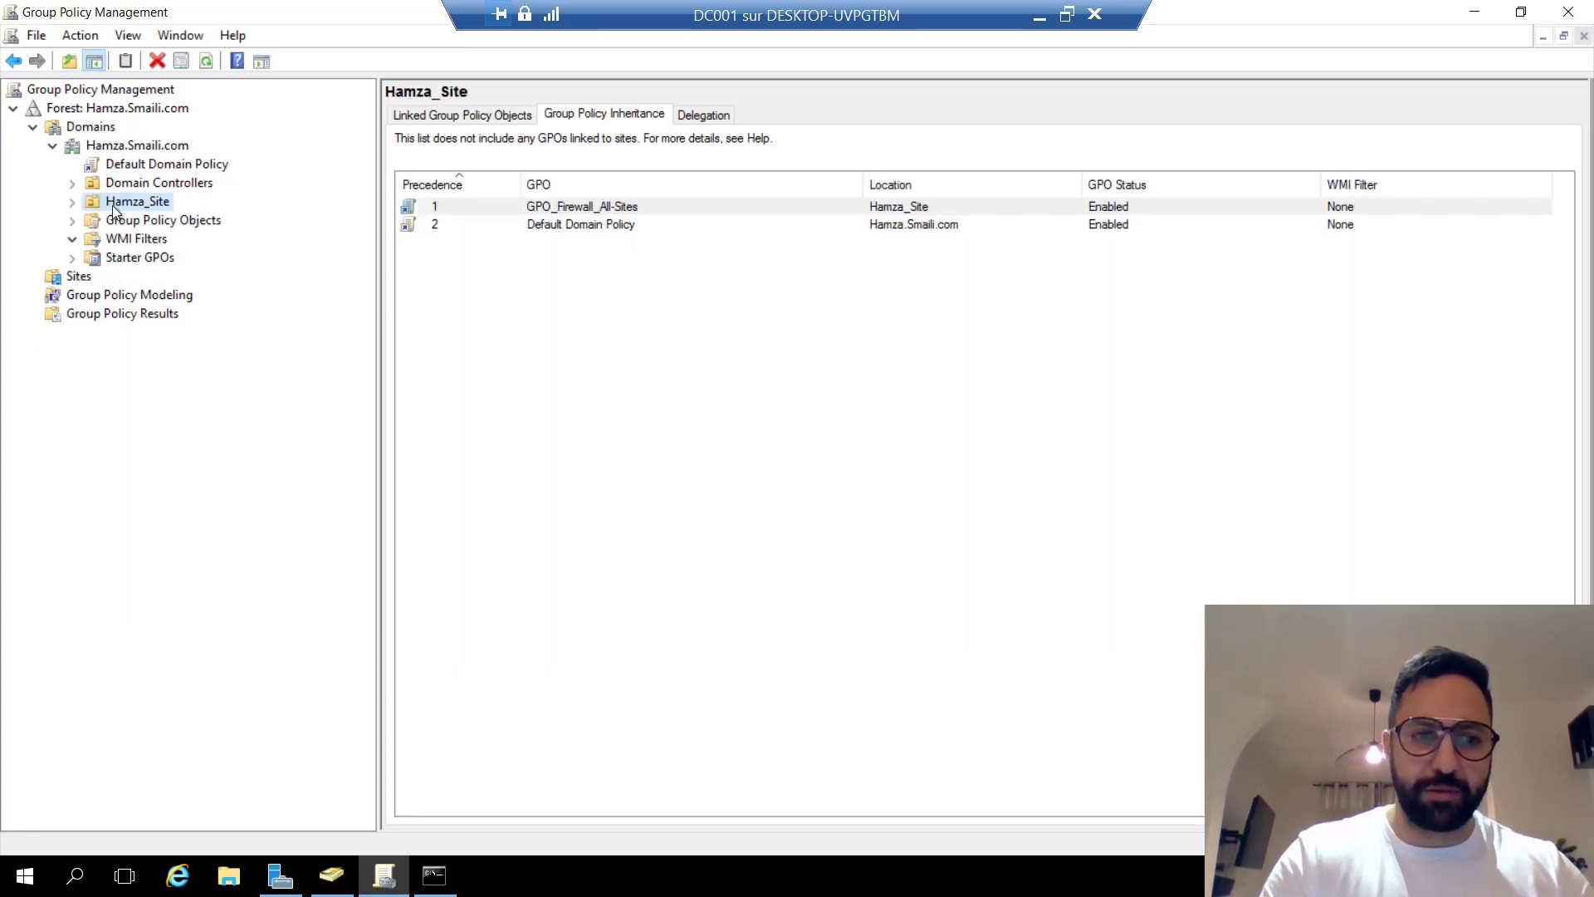
click(70, 204)
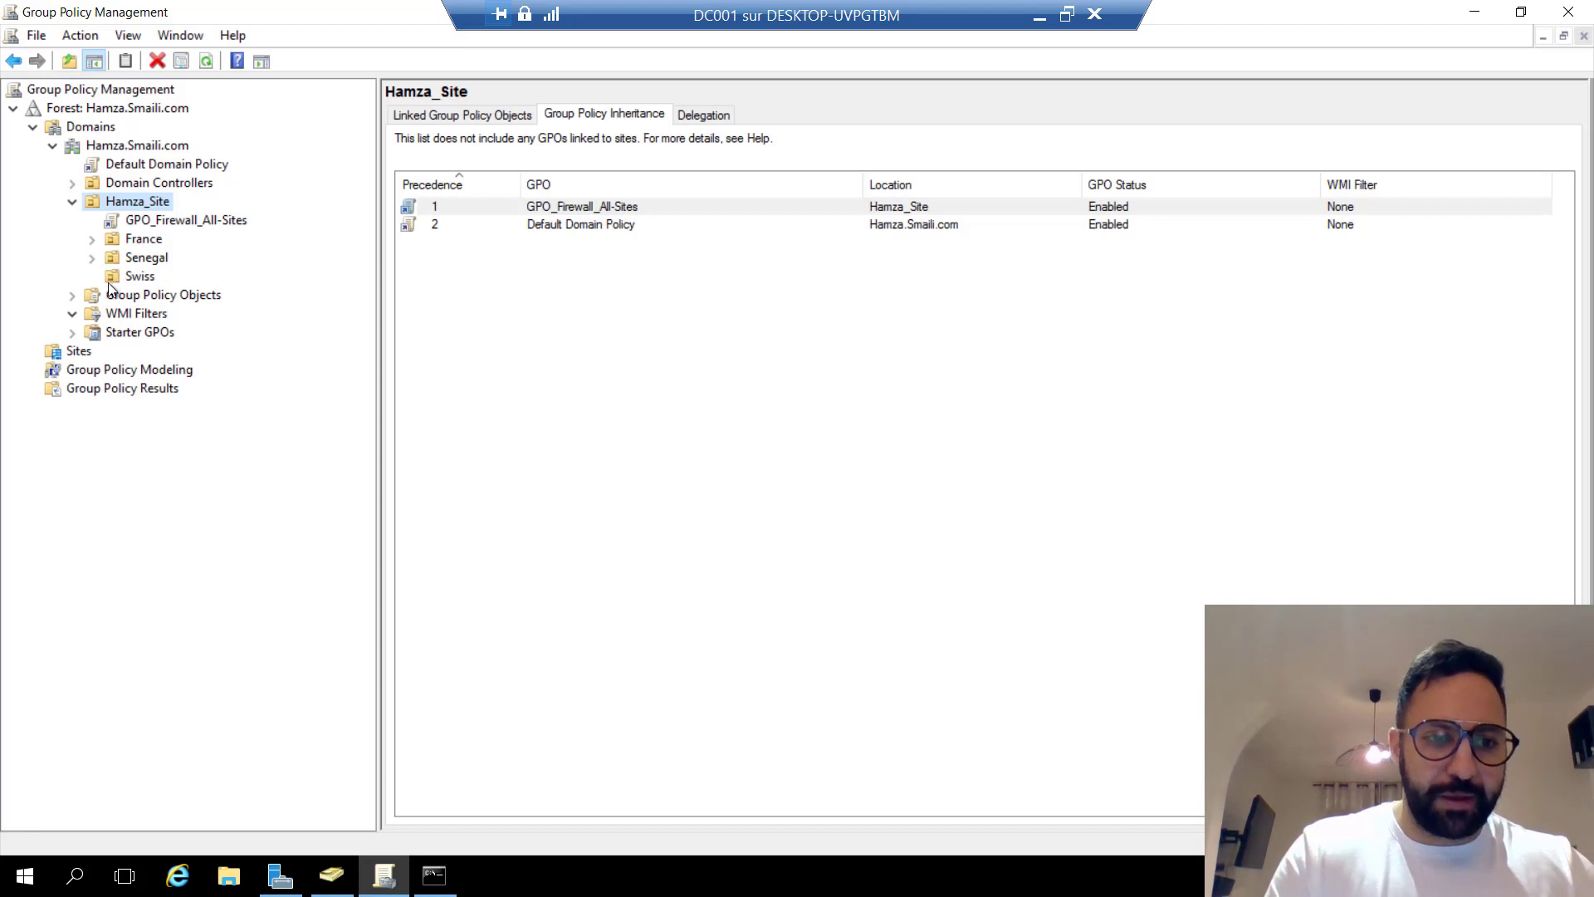
click(93, 239)
click(170, 258)
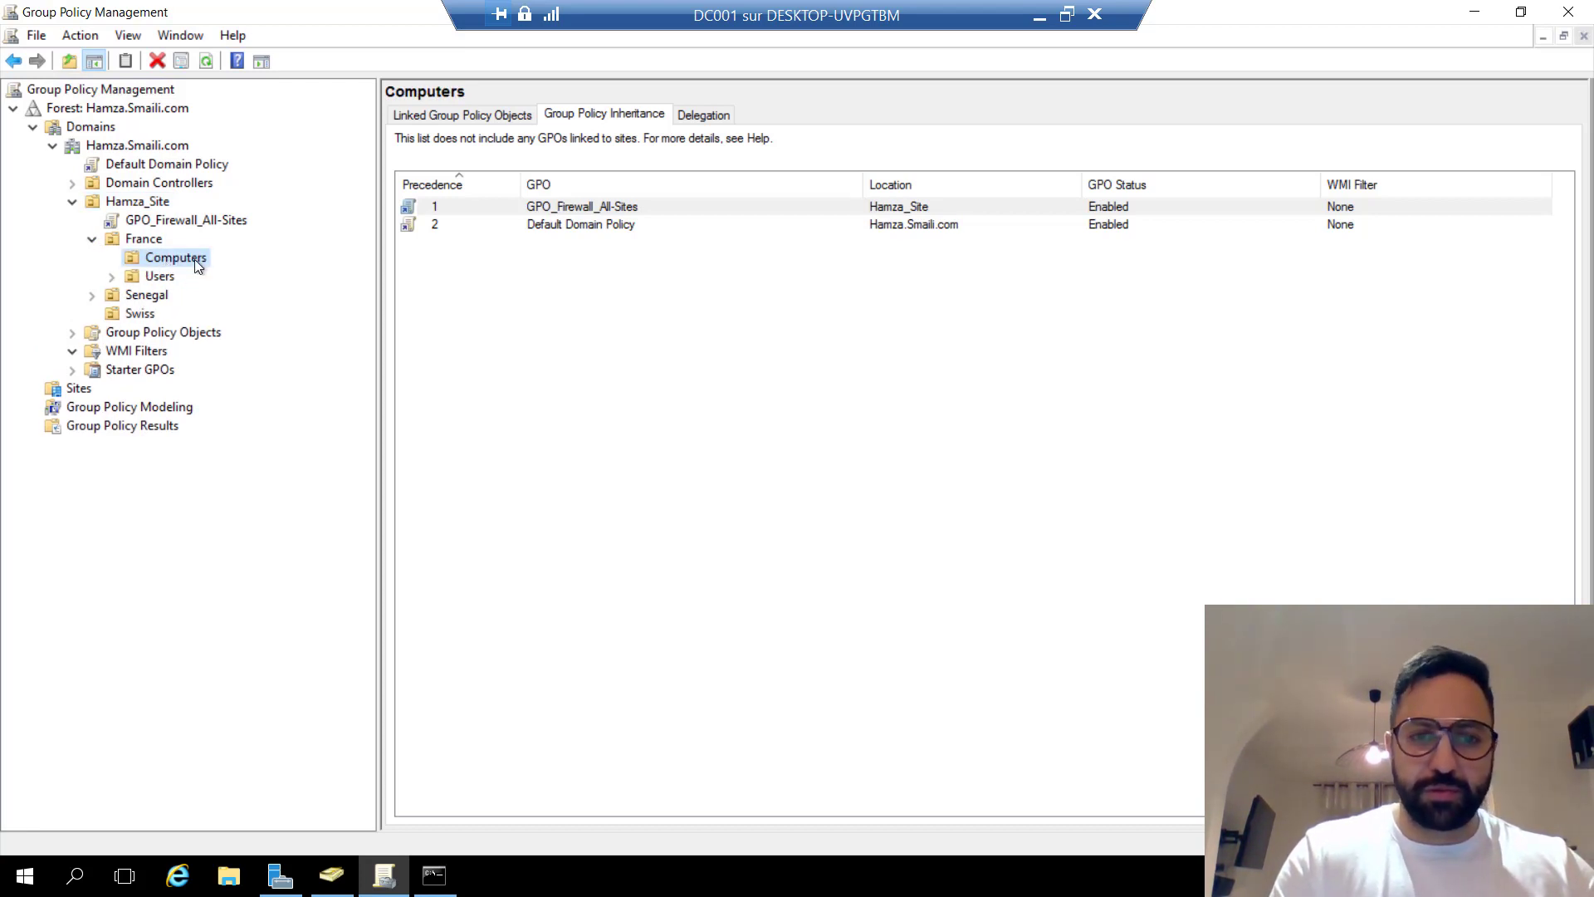
click(154, 277)
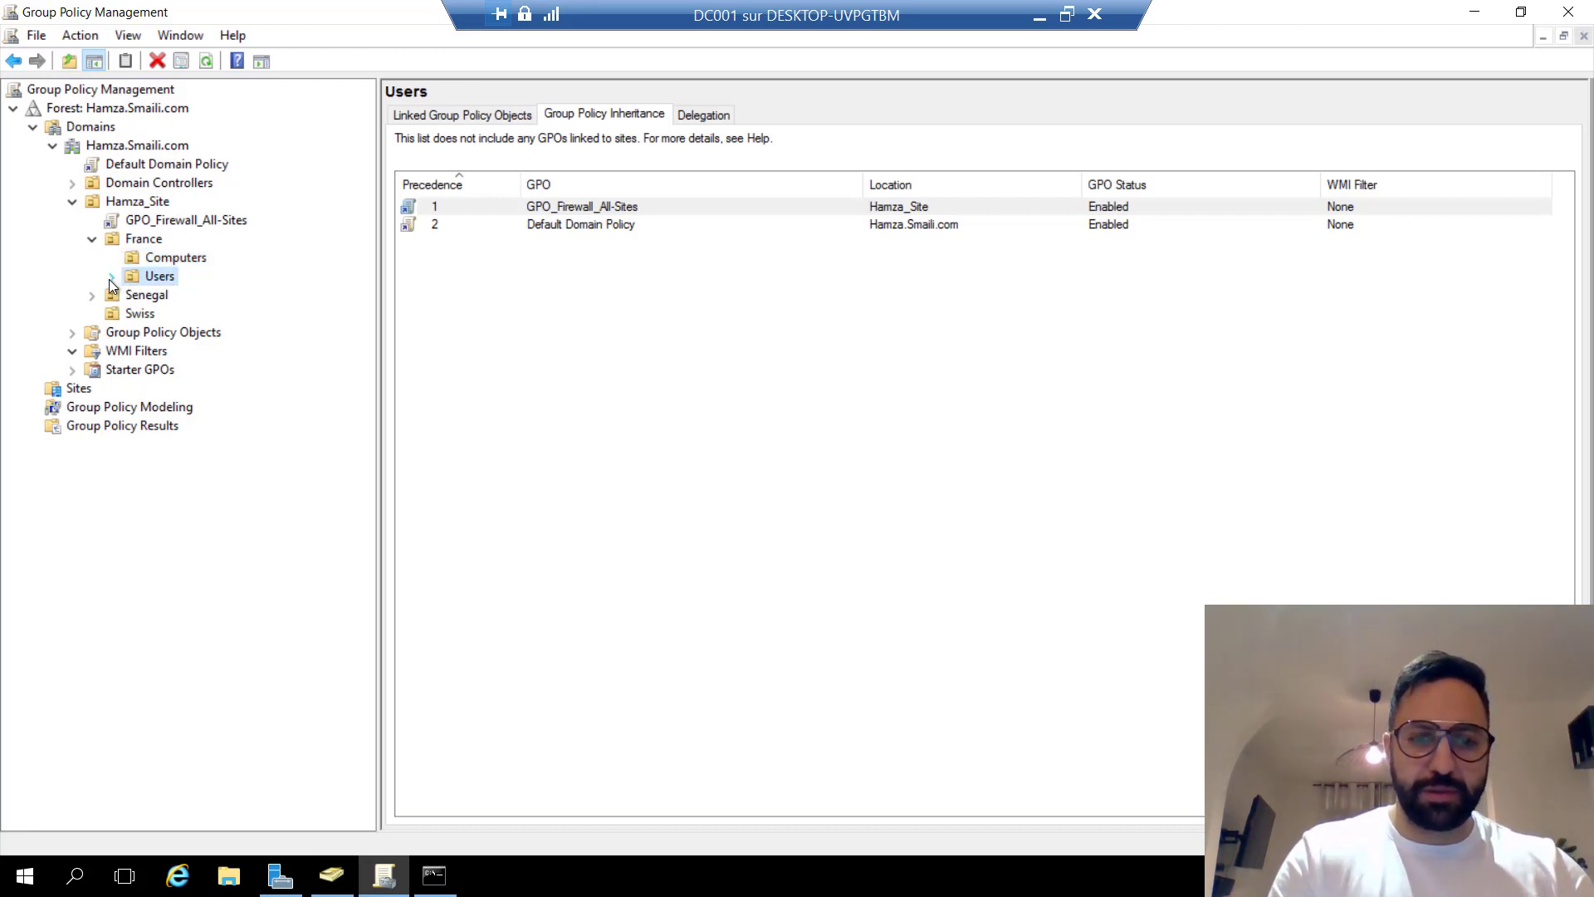
click(111, 278)
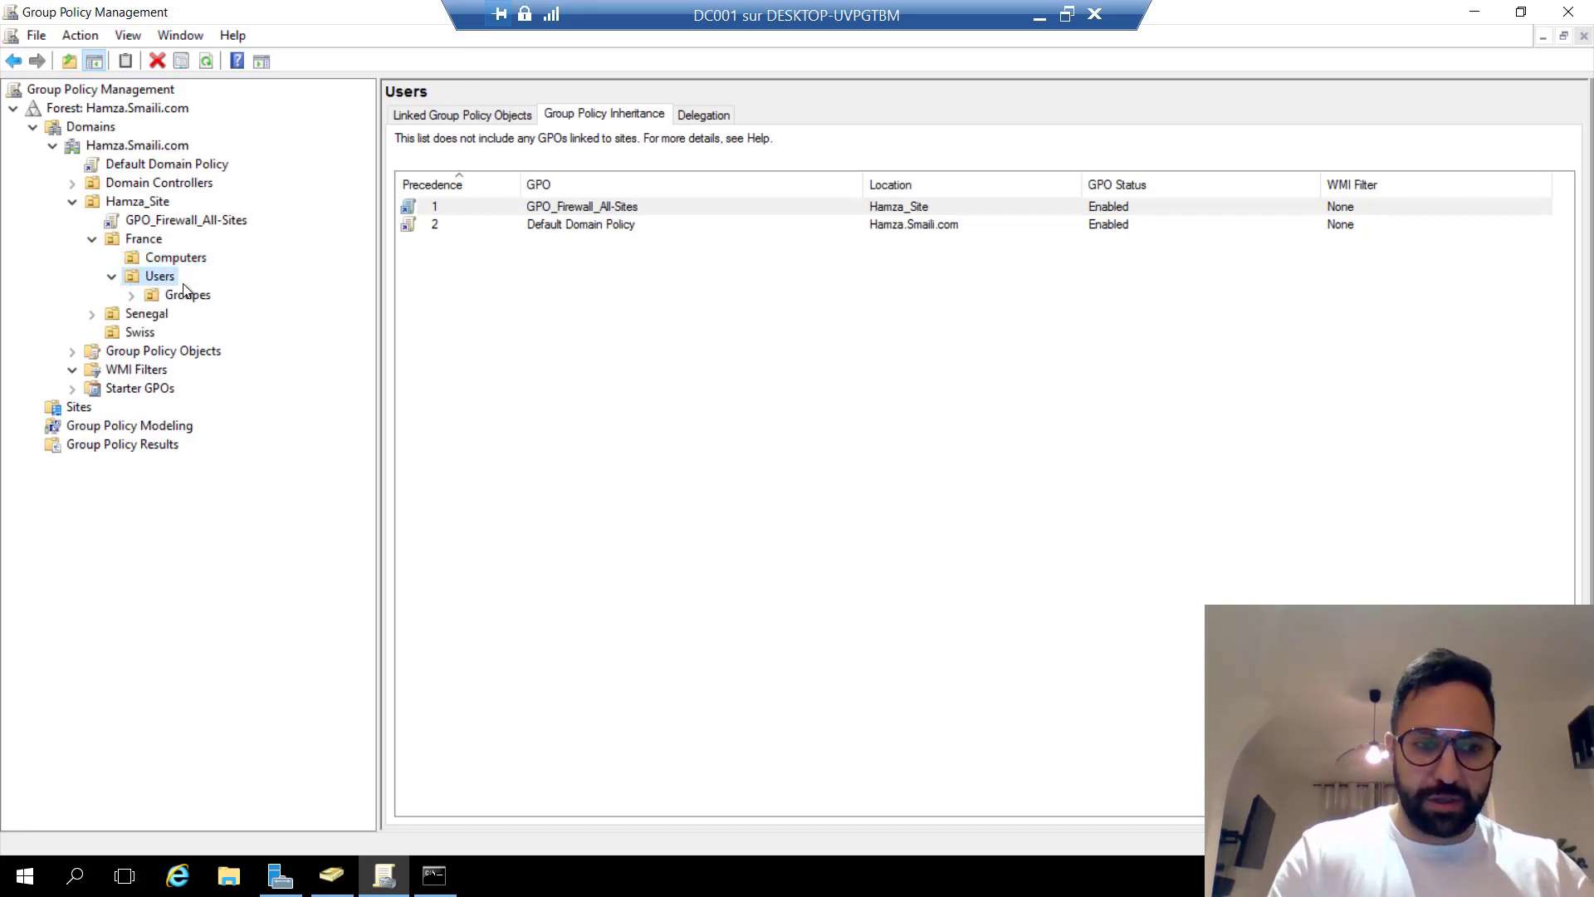
click(182, 297)
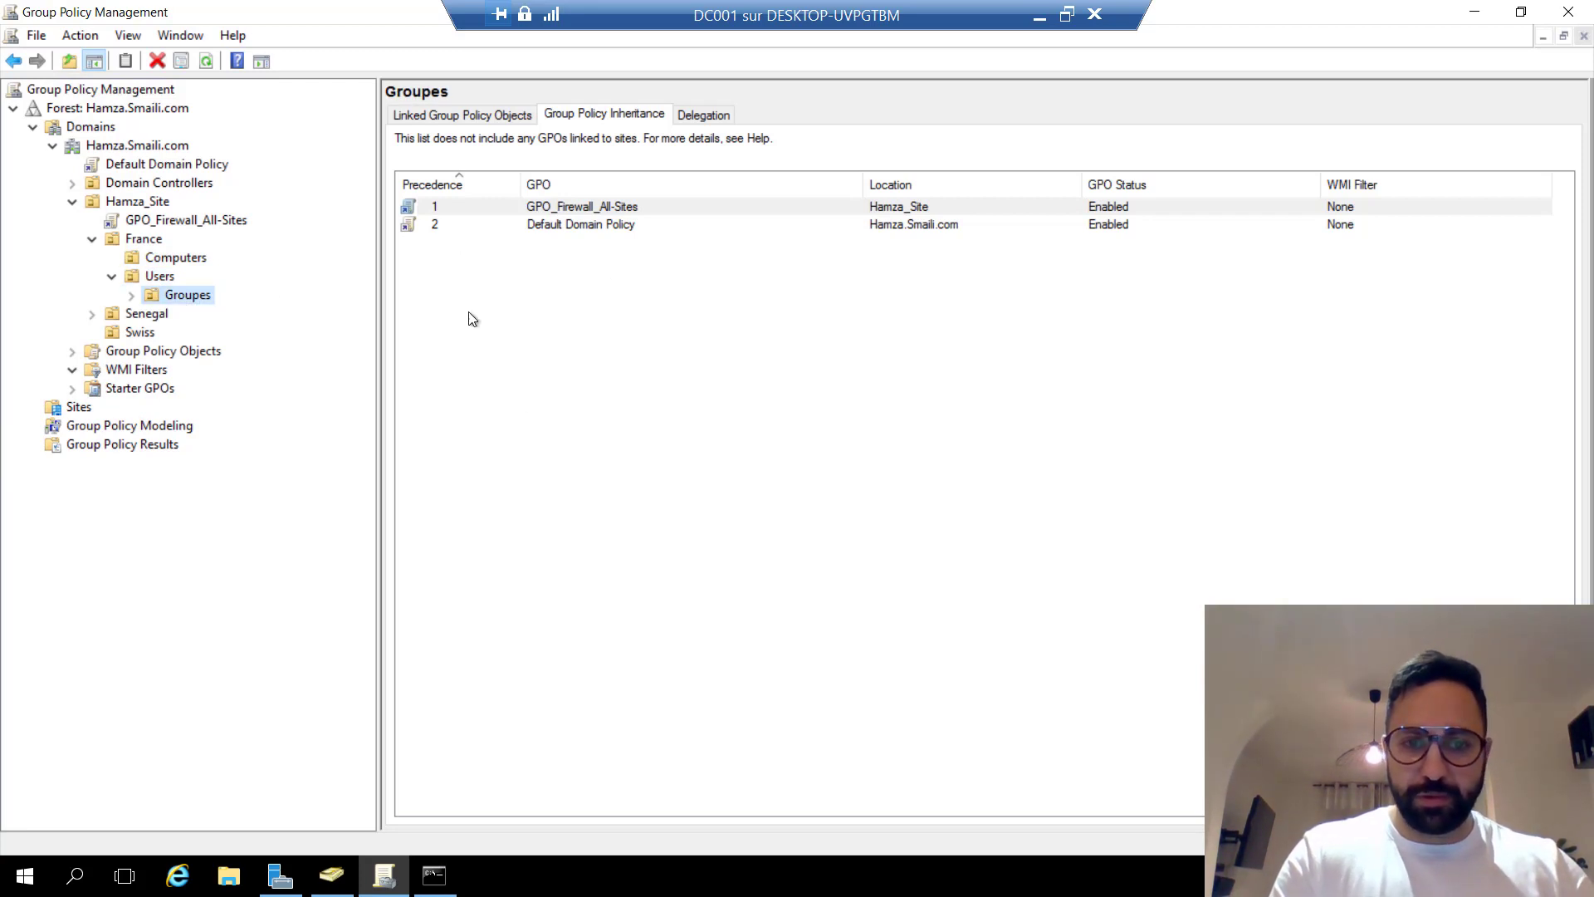
click(325, 877)
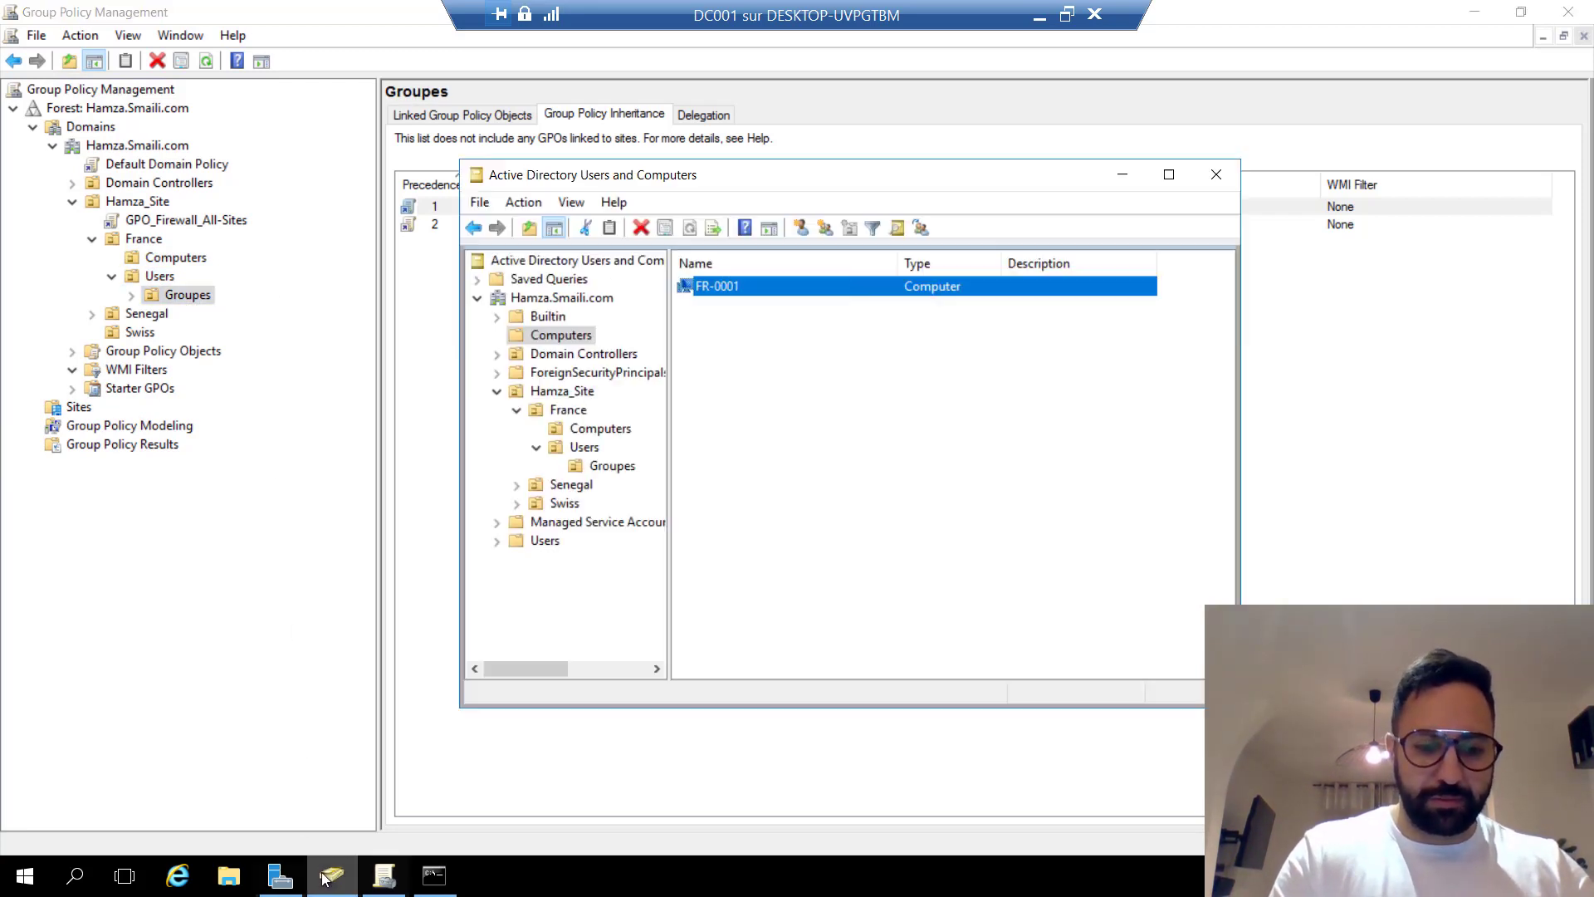
Open Groupe_All_Admin's properties and review its two members and its Administrators membership.
click(611, 466)
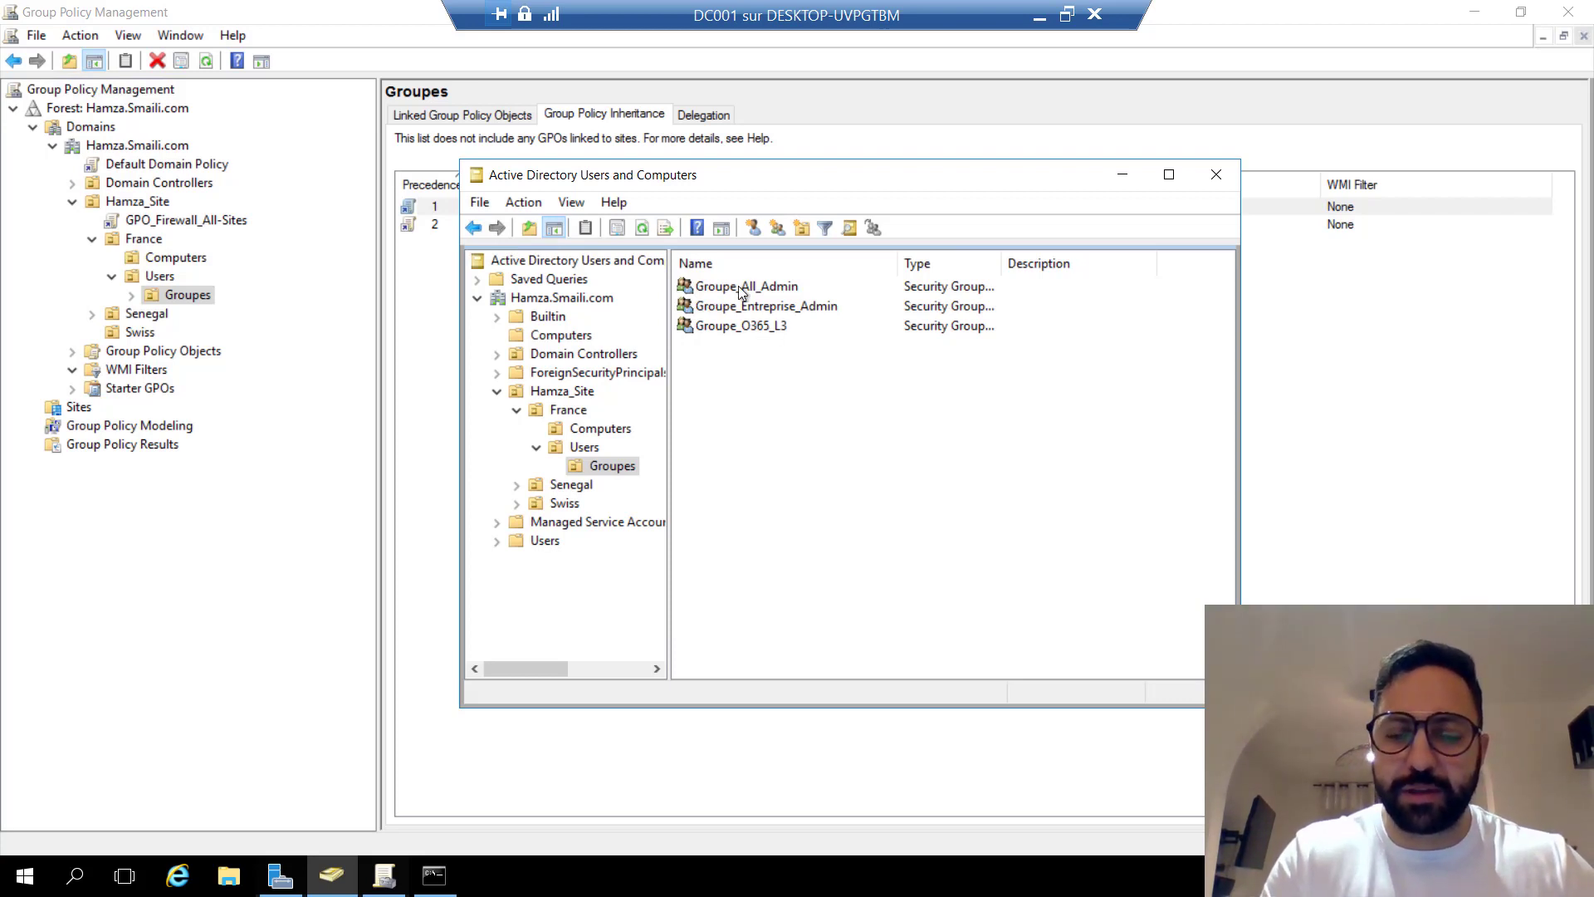
click(765, 287)
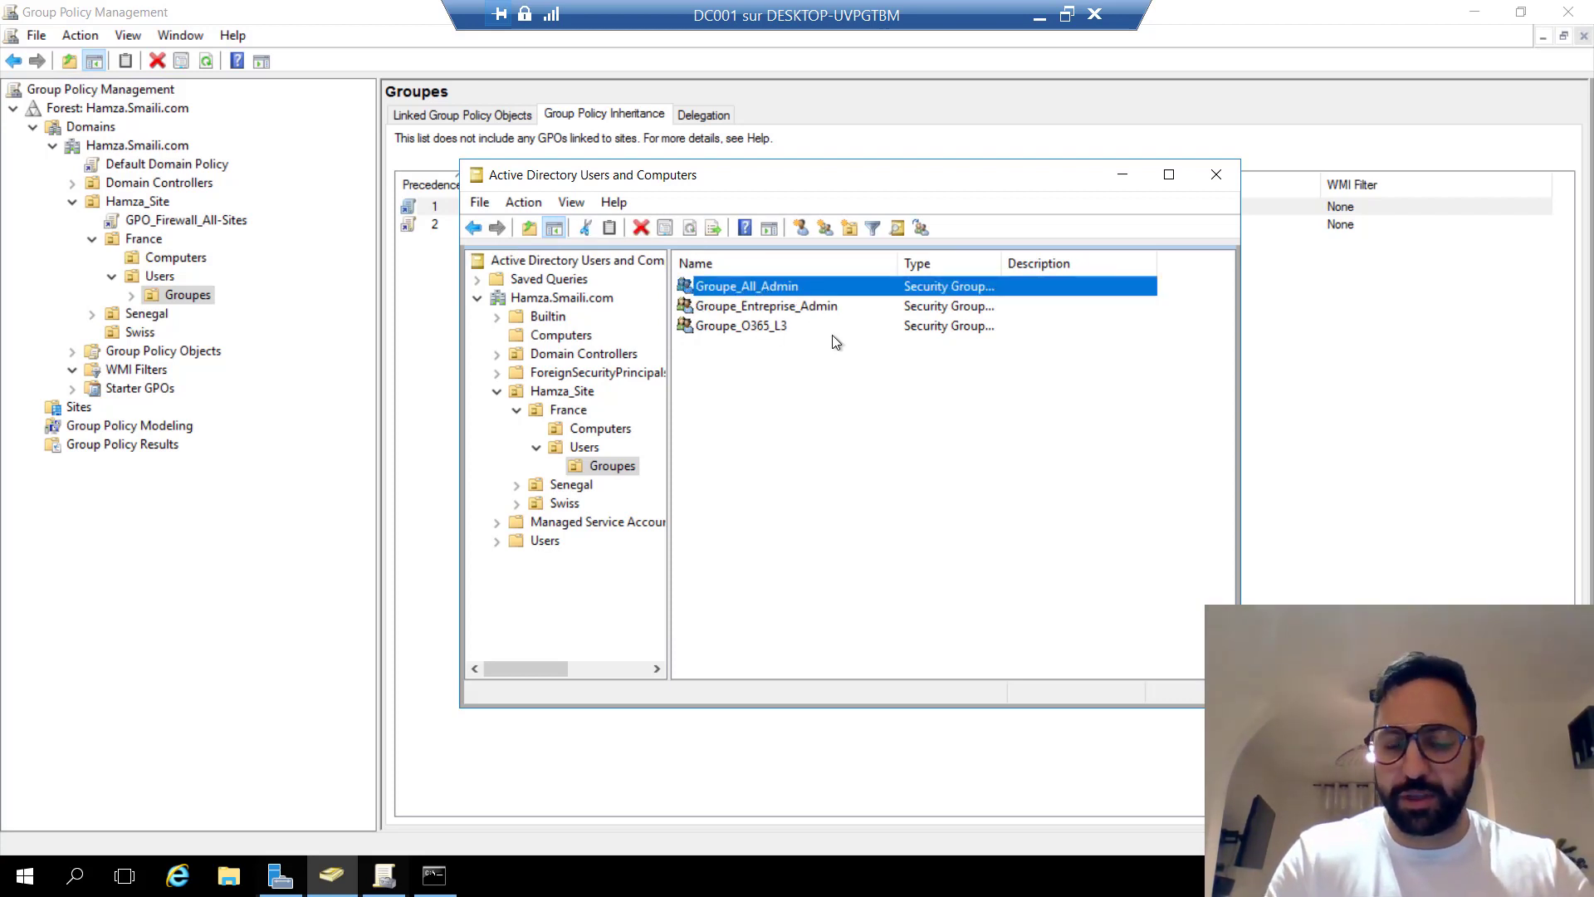
right_click(784, 289)
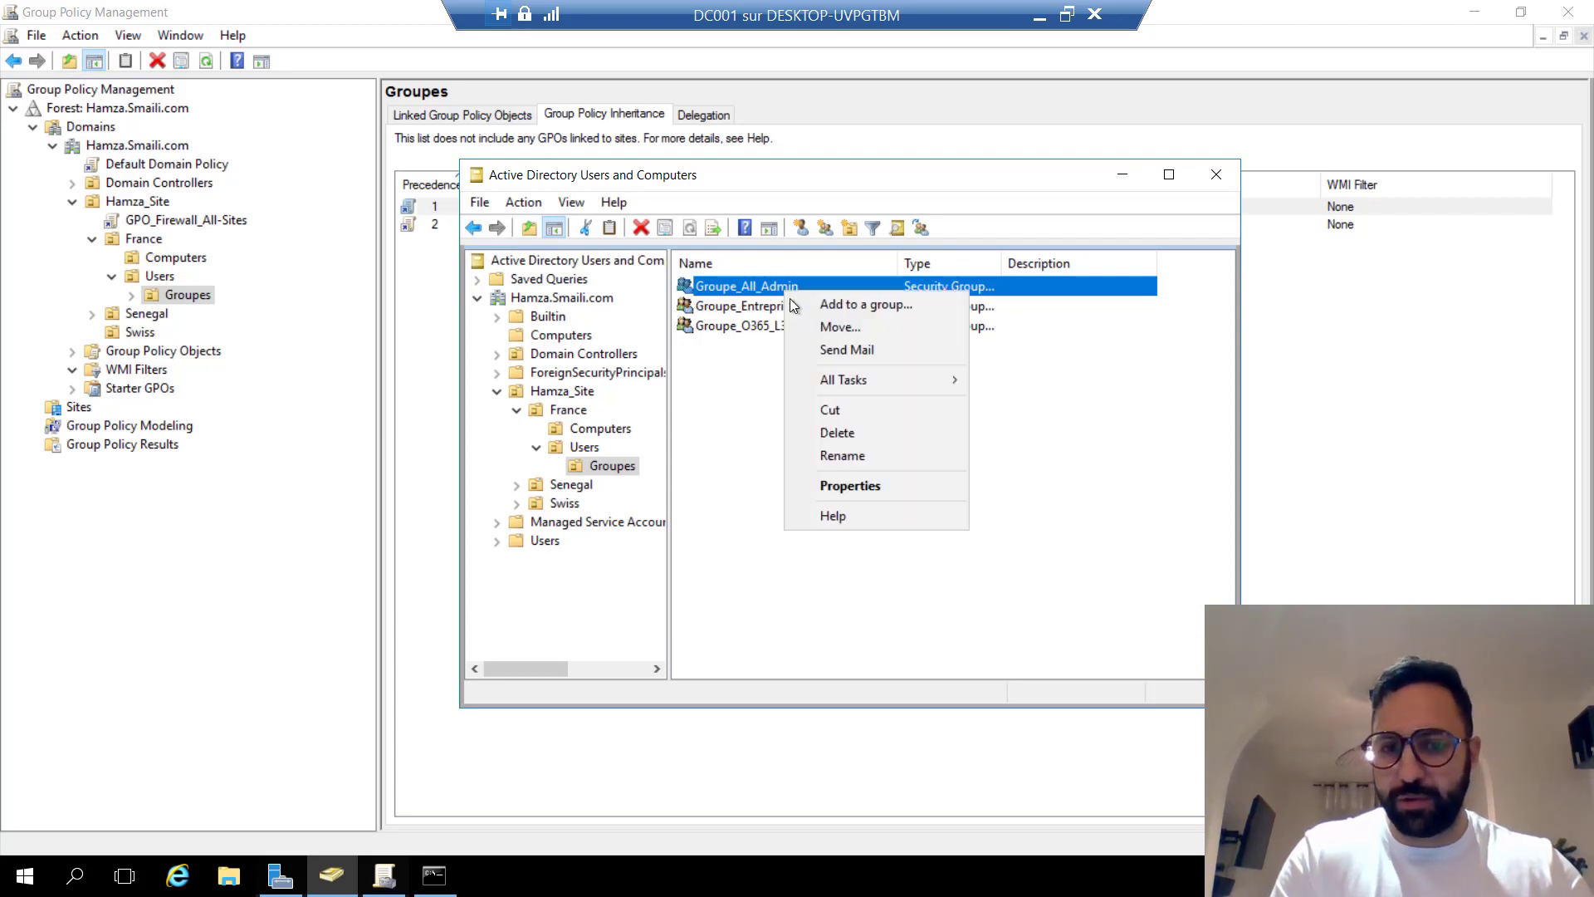
click(860, 490)
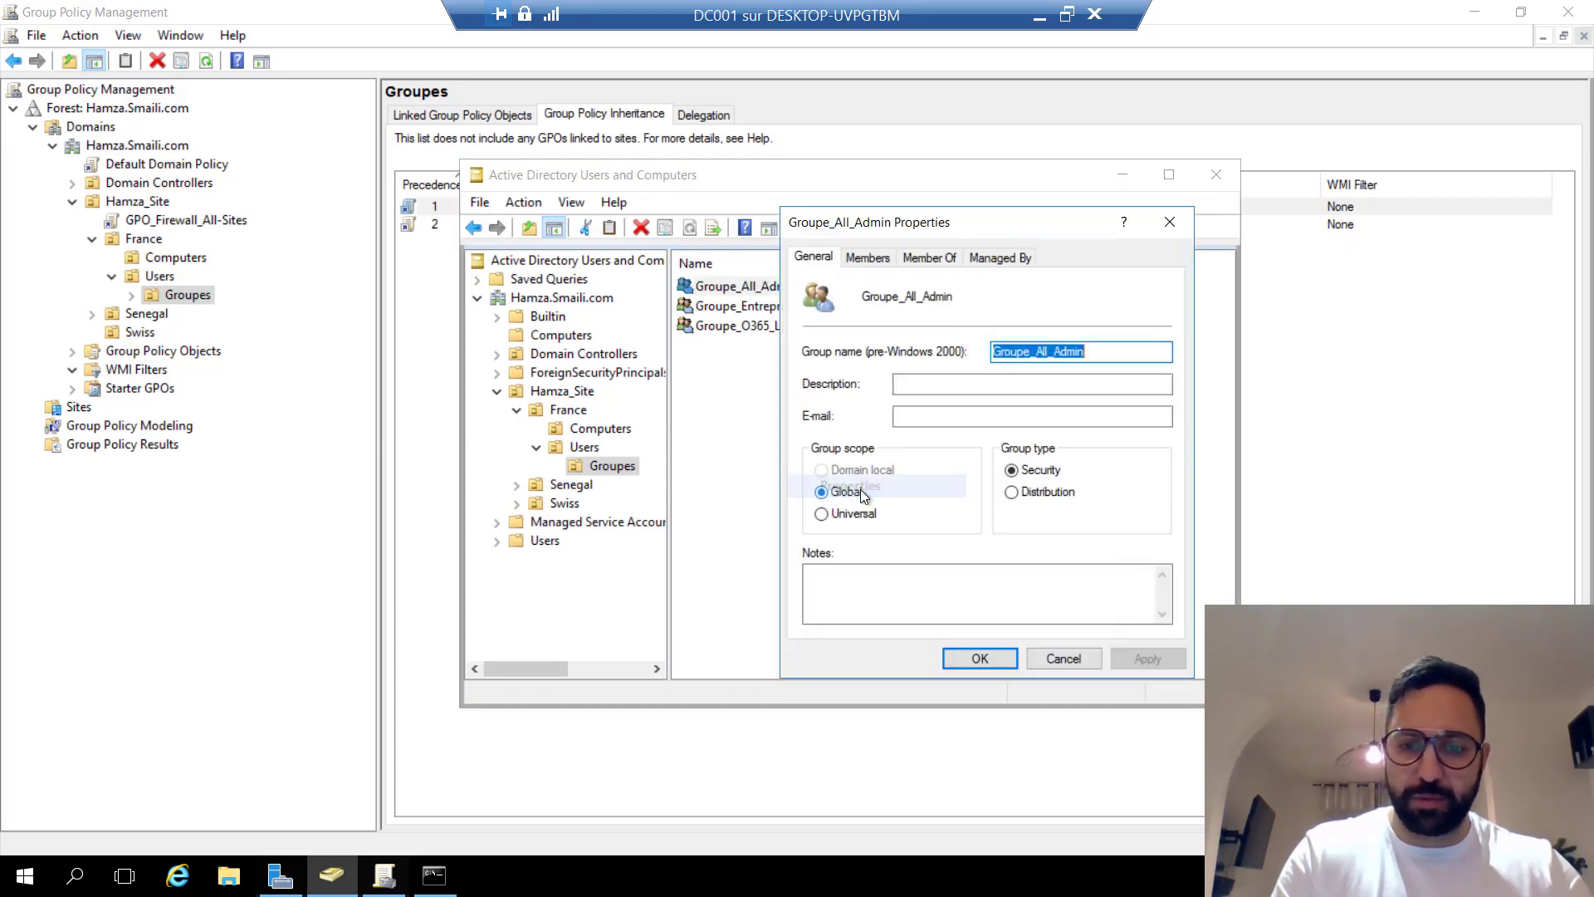
click(878, 258)
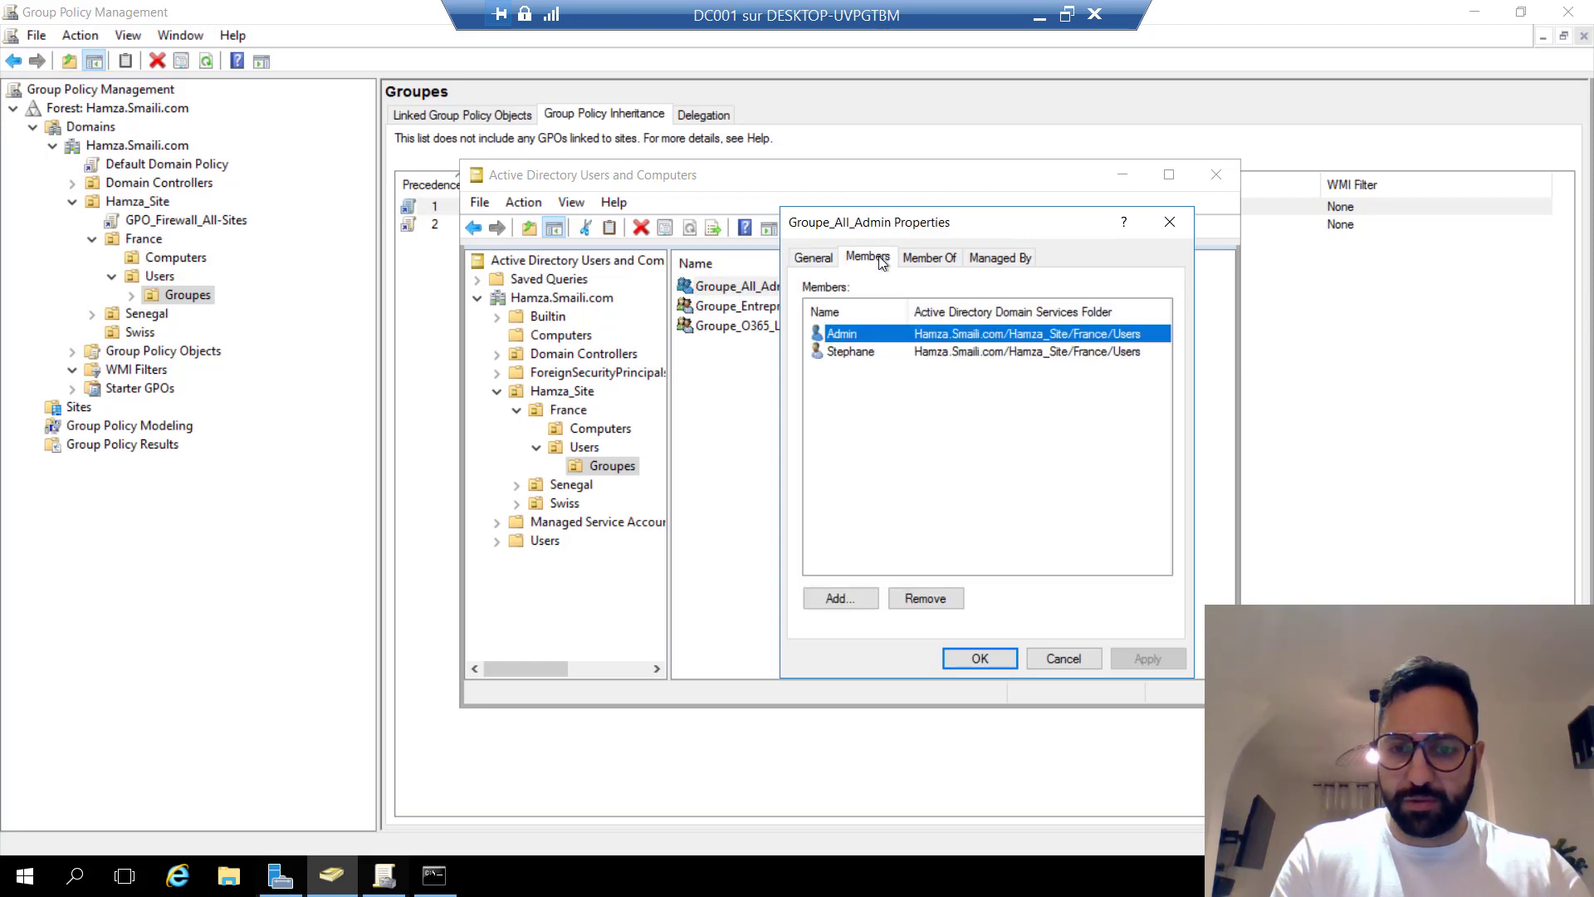
click(855, 354)
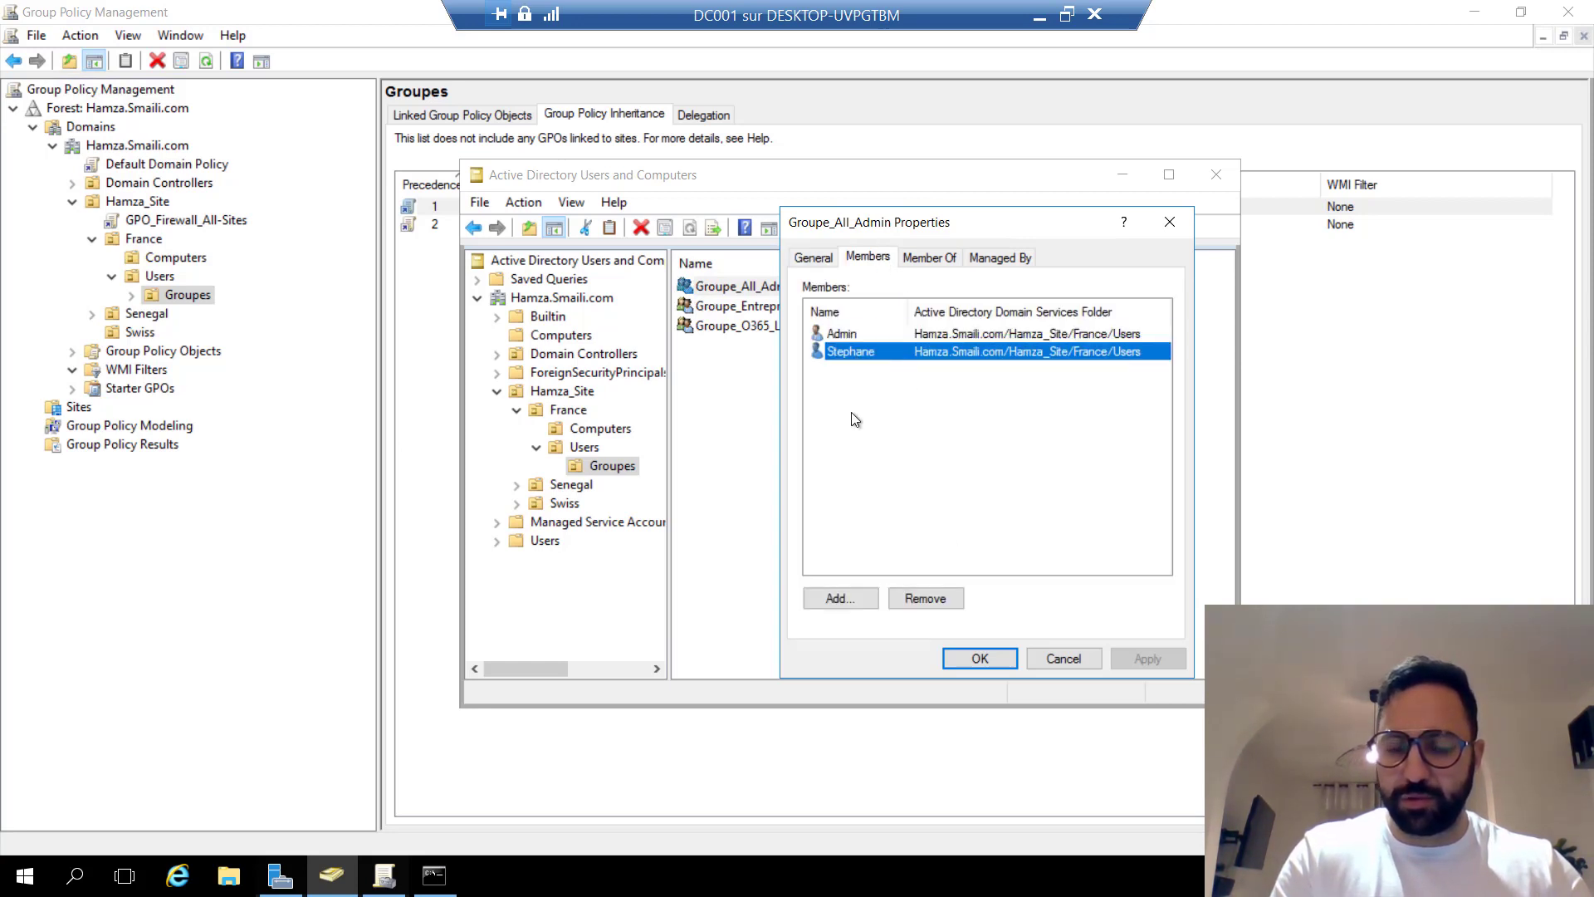
click(936, 257)
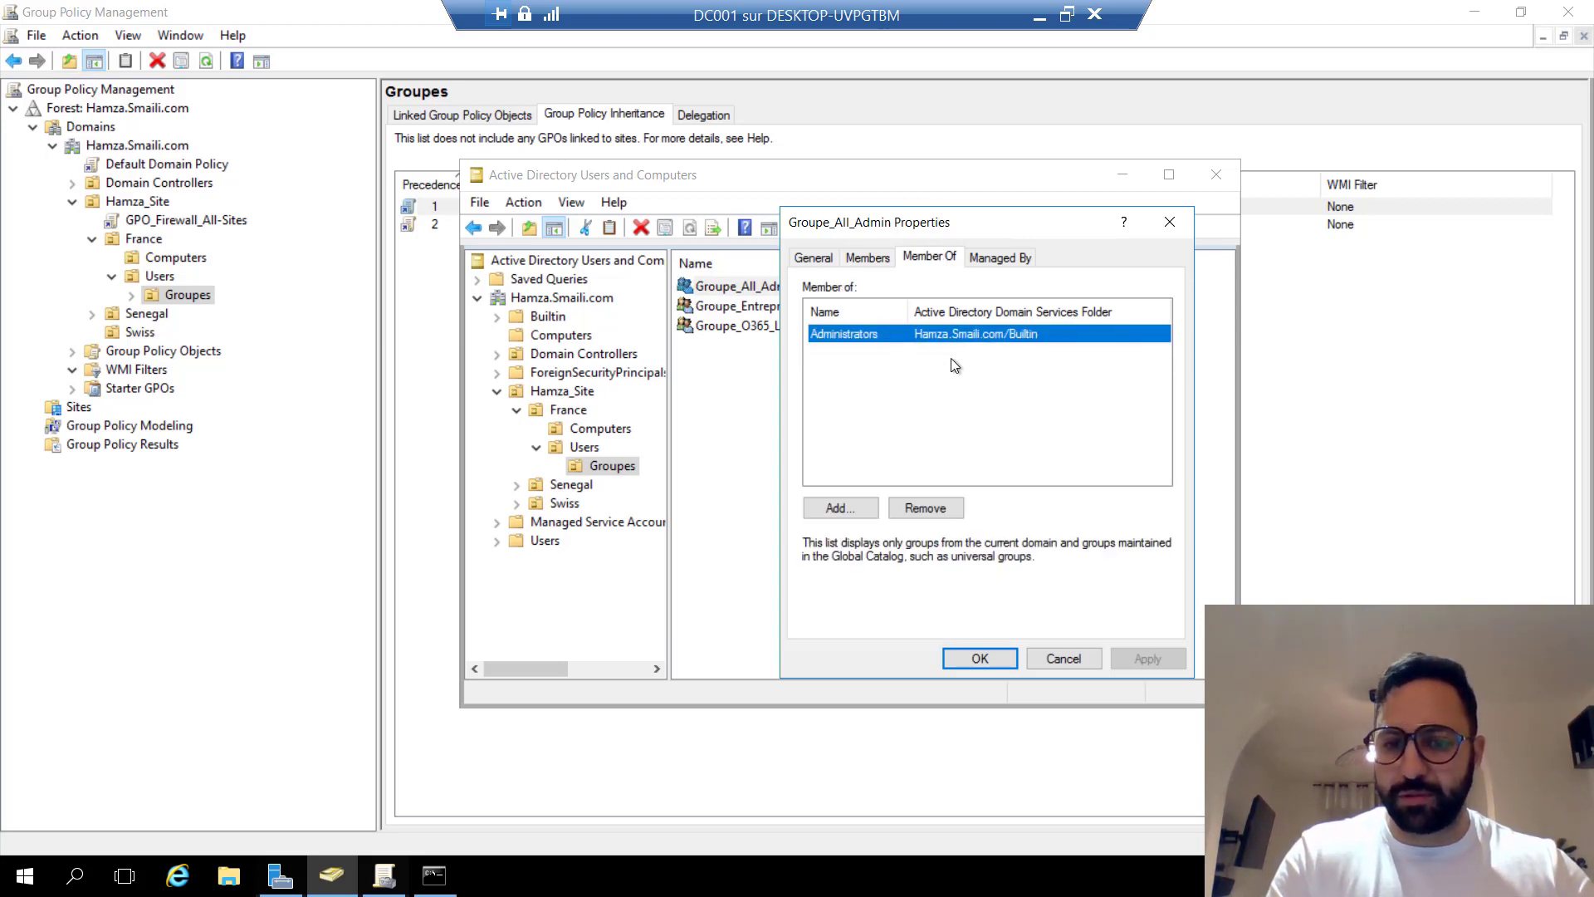
Add Domain Admins to Groupe_All_Admin's Member Of list, apply, and close the properties.
click(853, 510)
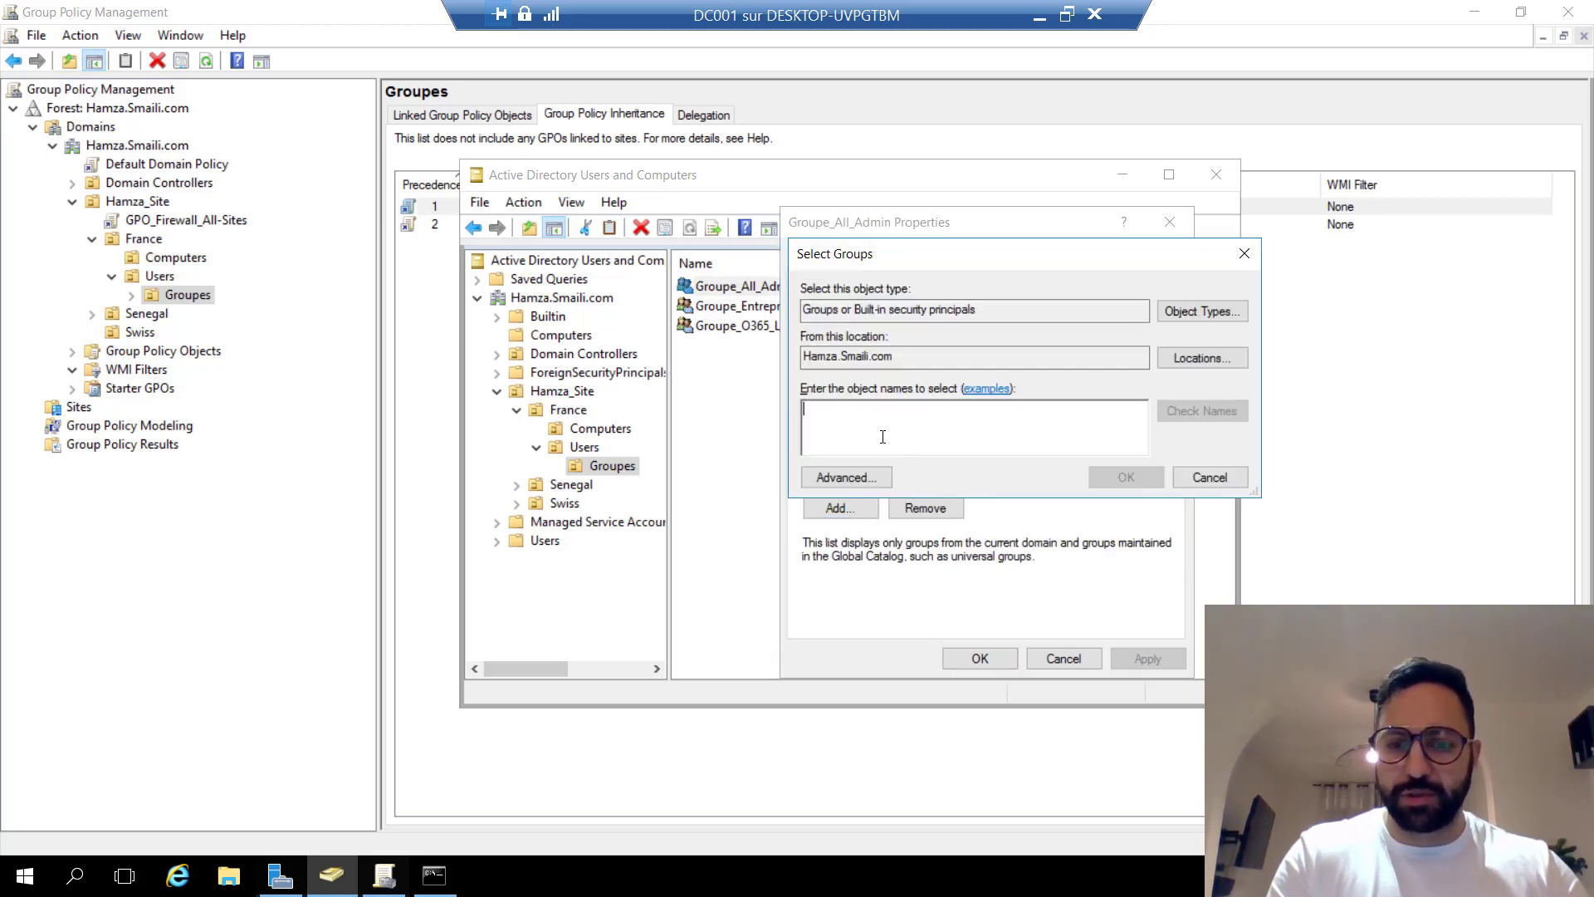
text(admin)
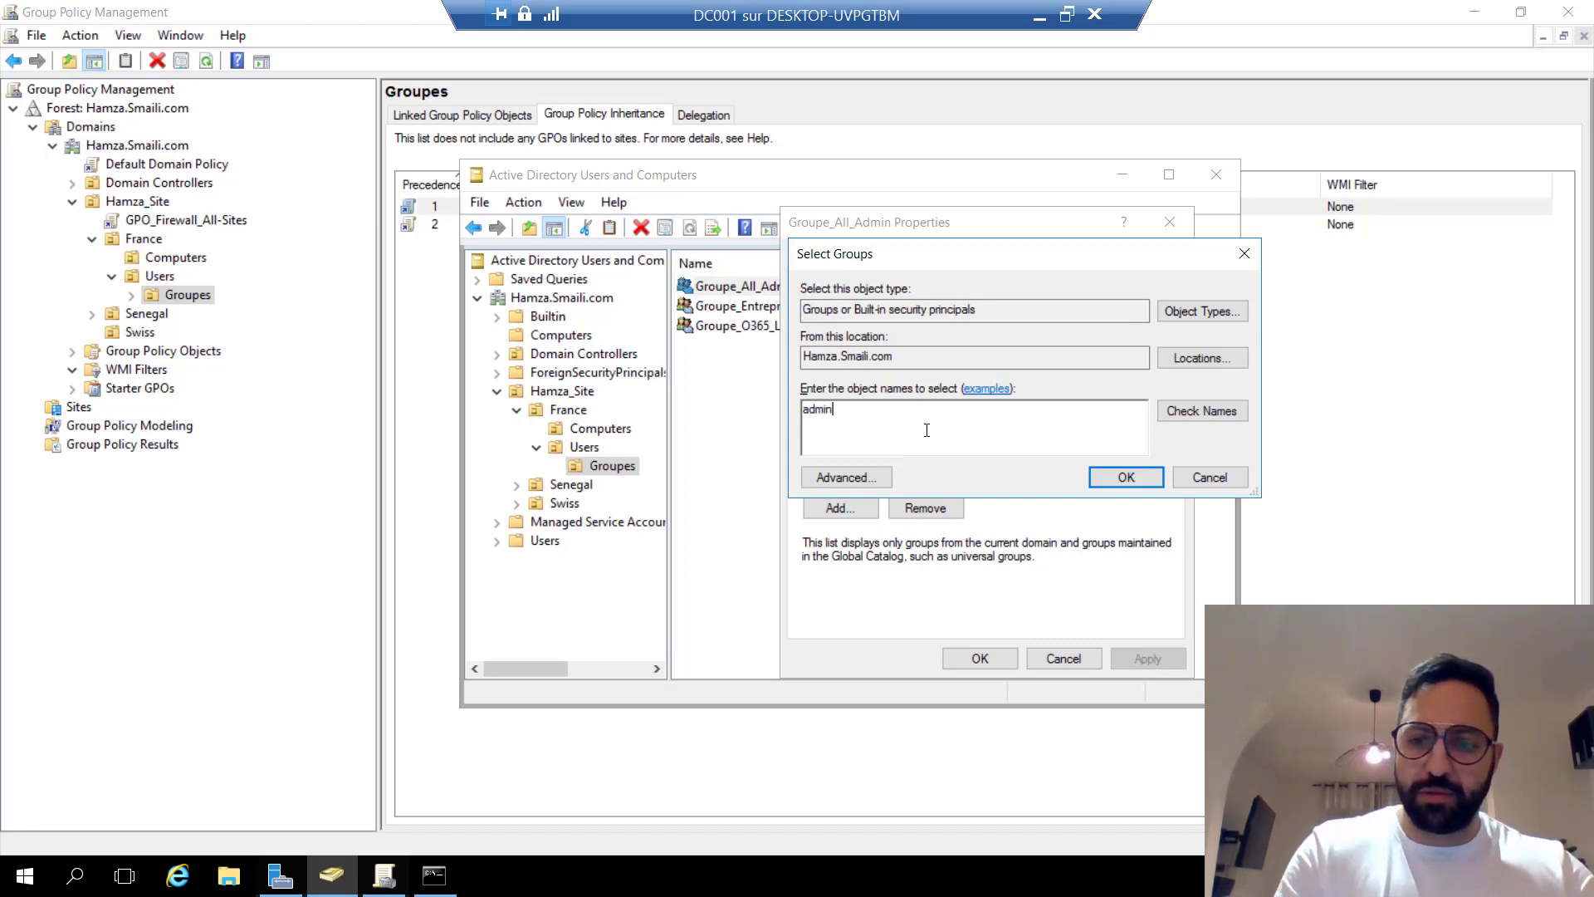
click(1207, 410)
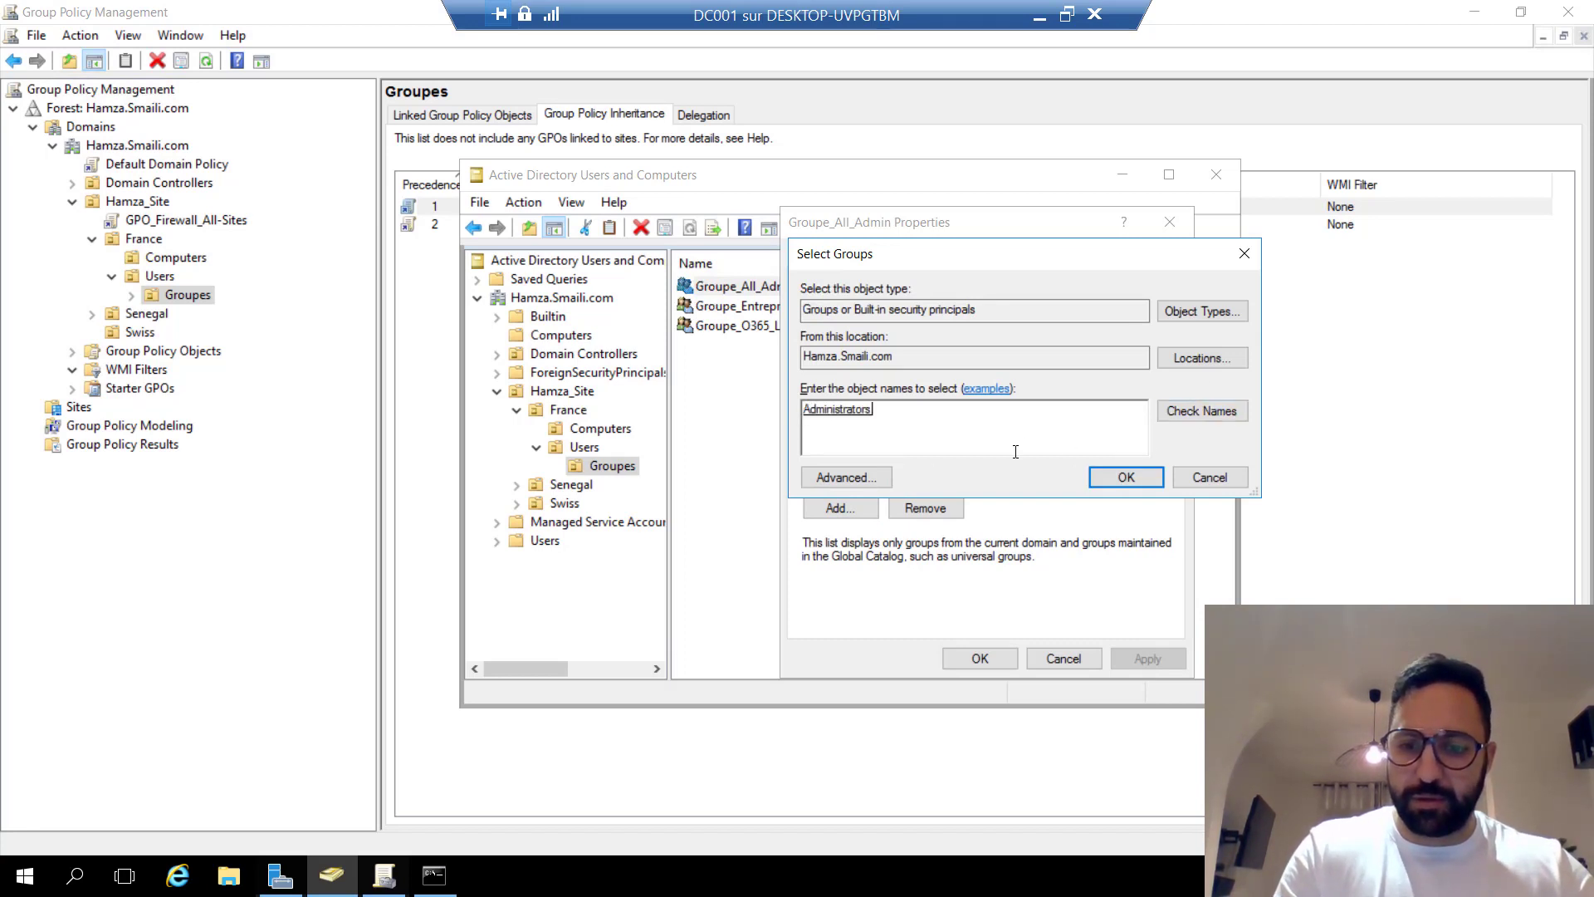
key(BackSpace)
text(domain)
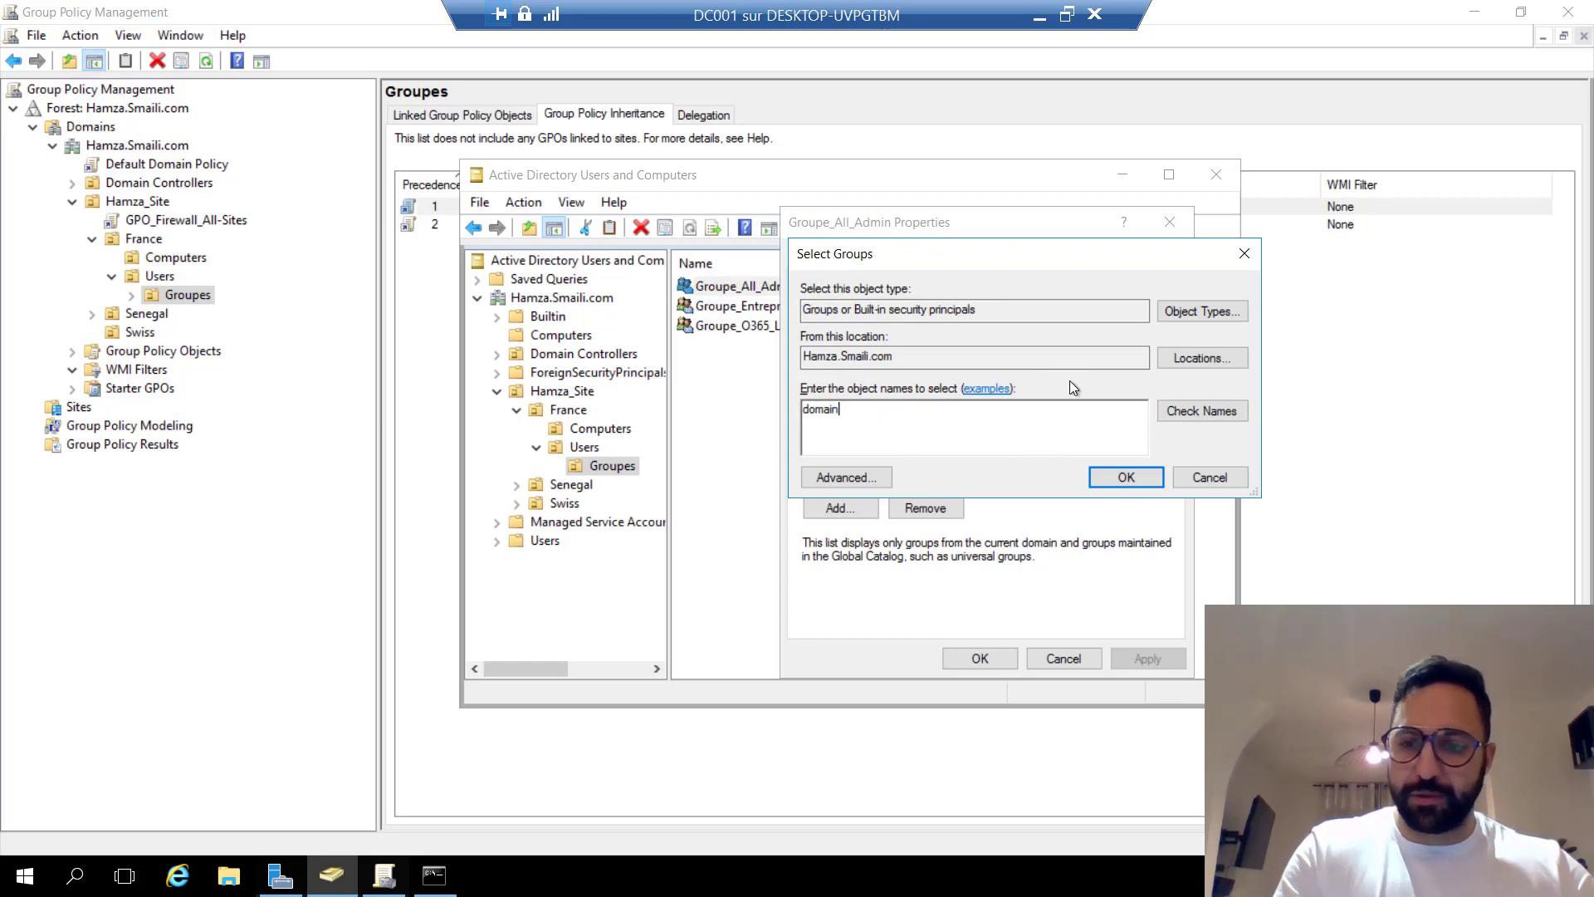
click(1201, 410)
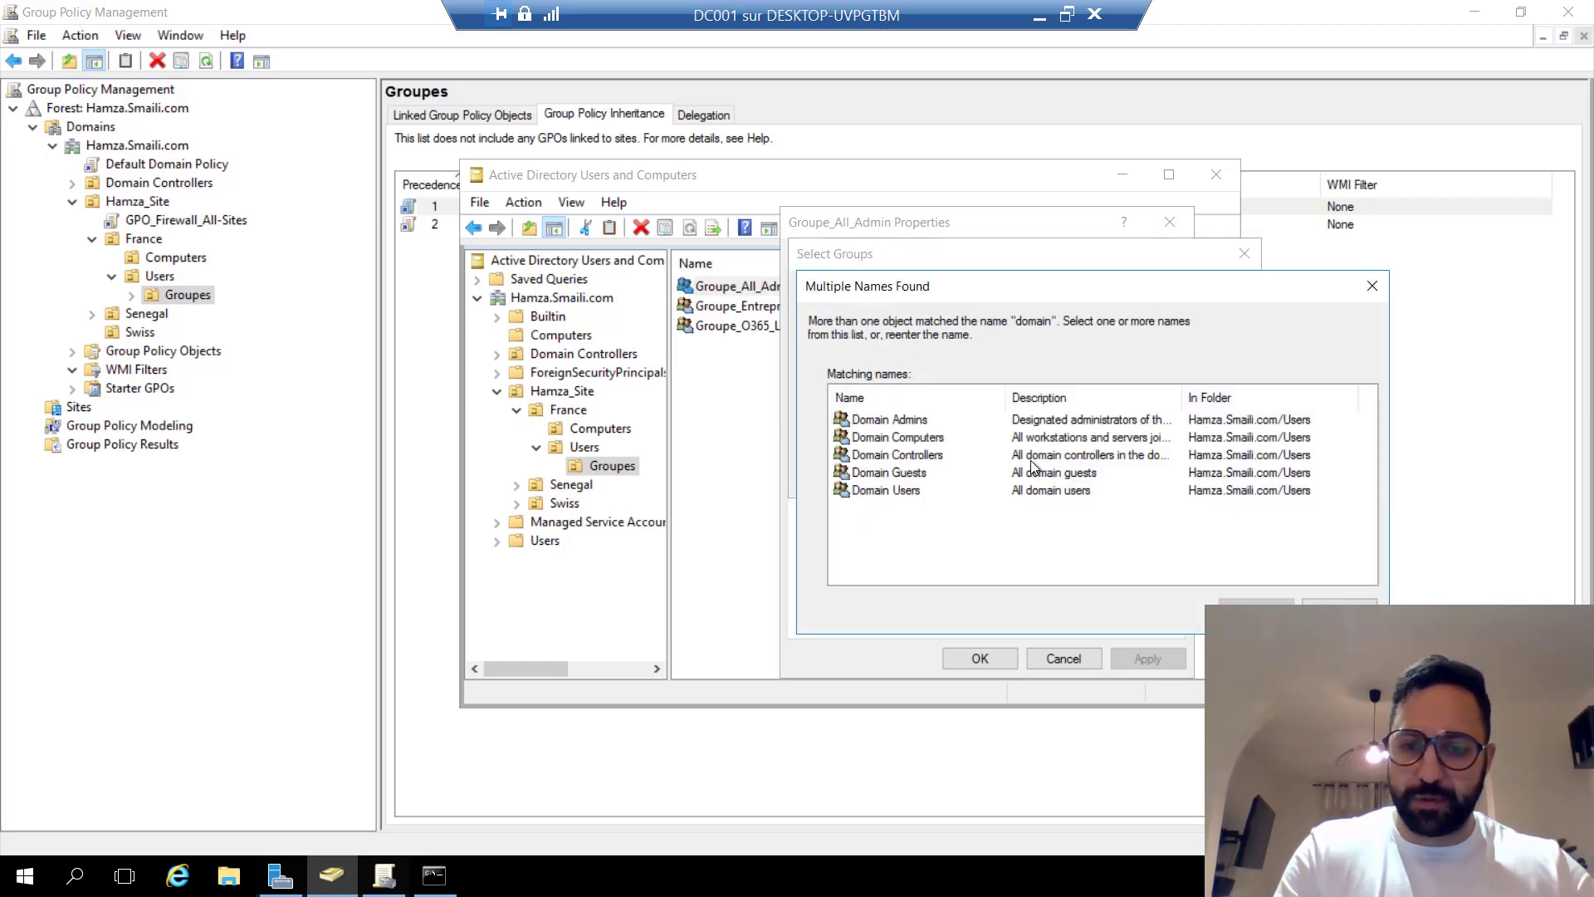
double_click(904, 422)
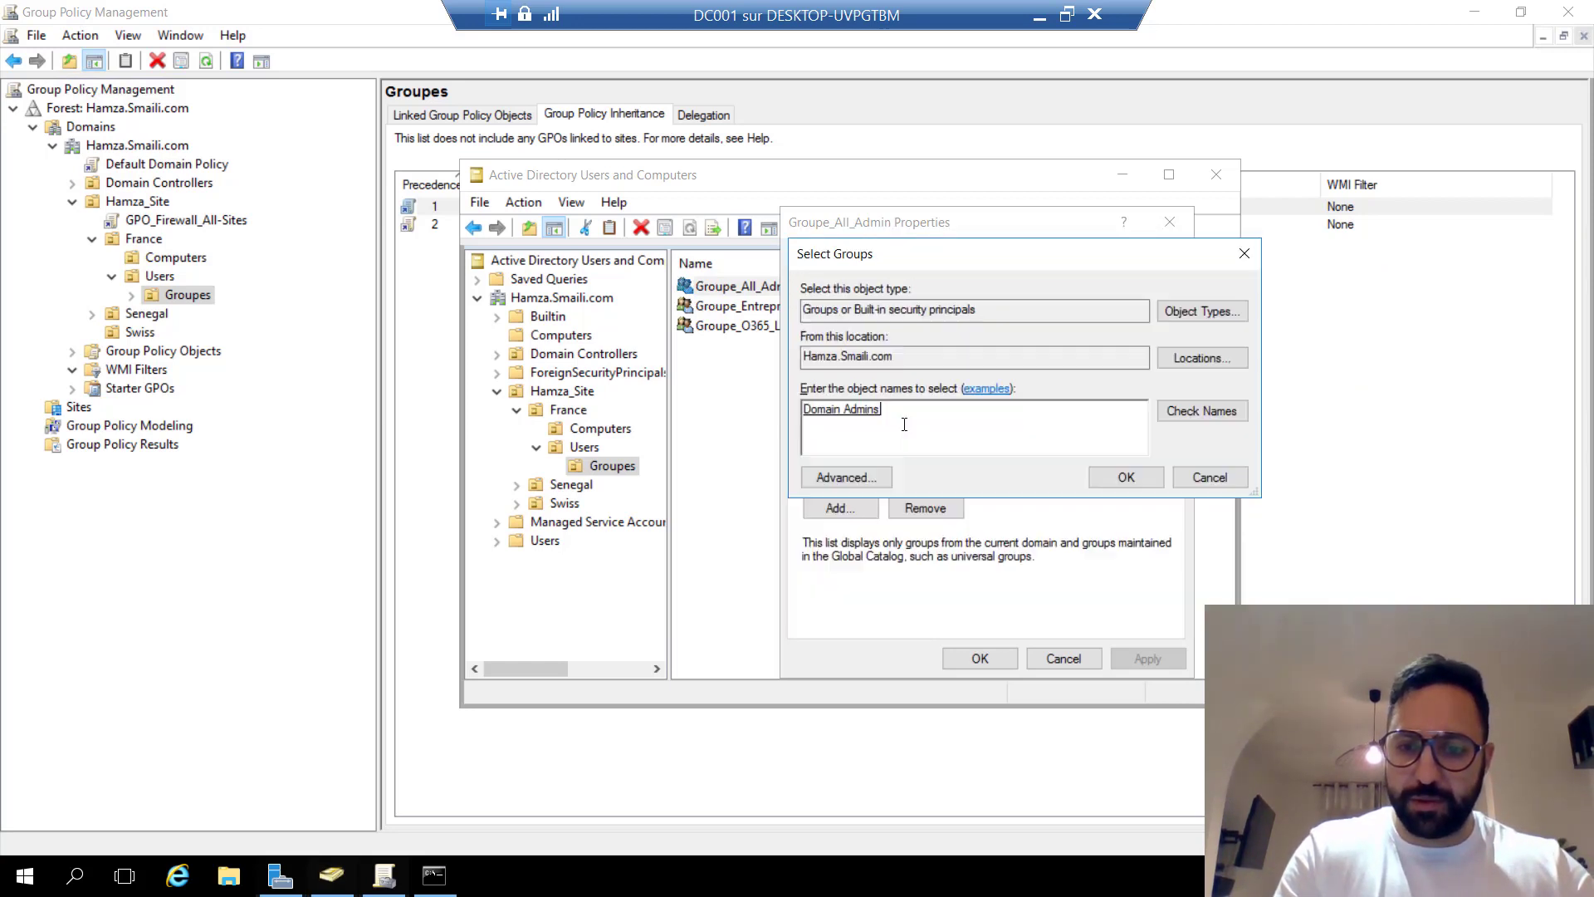
click(1122, 479)
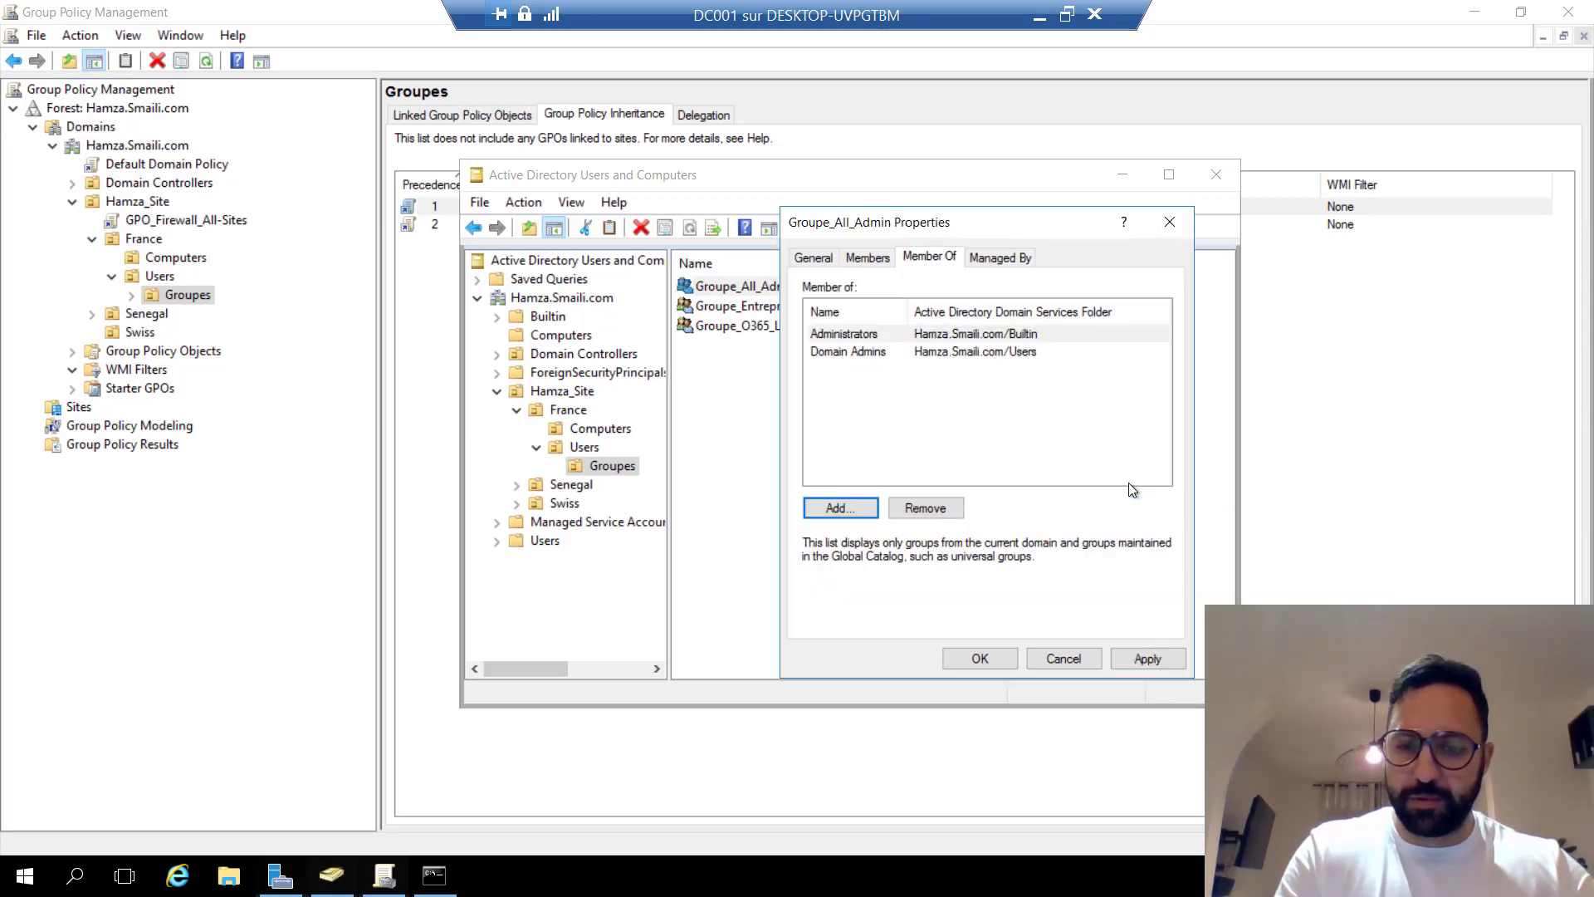
click(1148, 656)
click(984, 656)
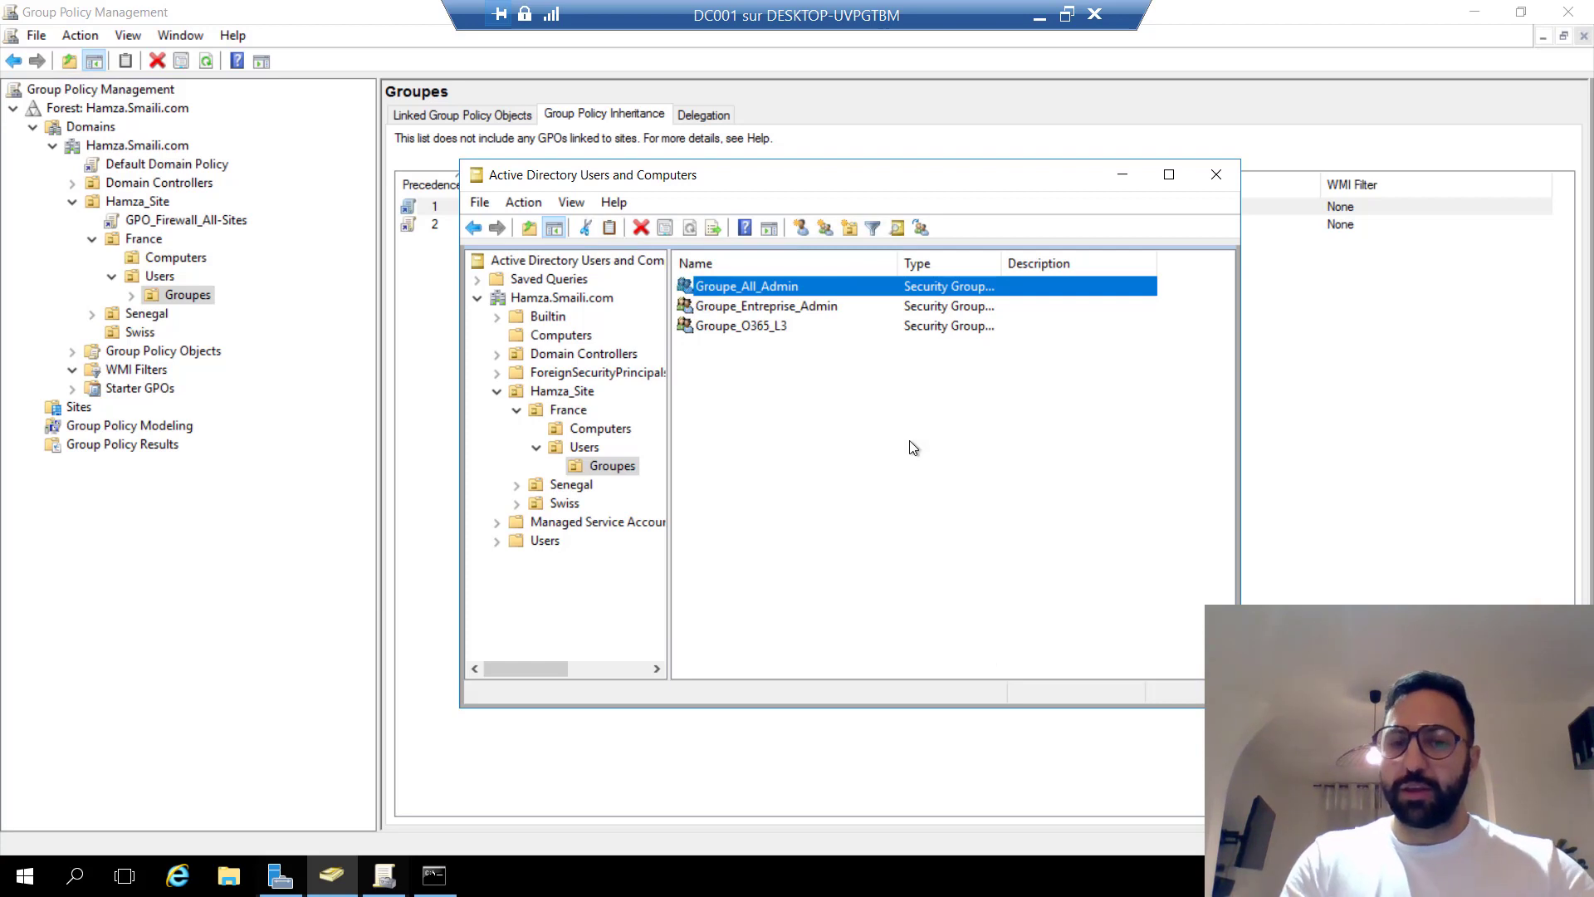
Start a new group object in the Groupes OU from its context menu.
click(763, 327)
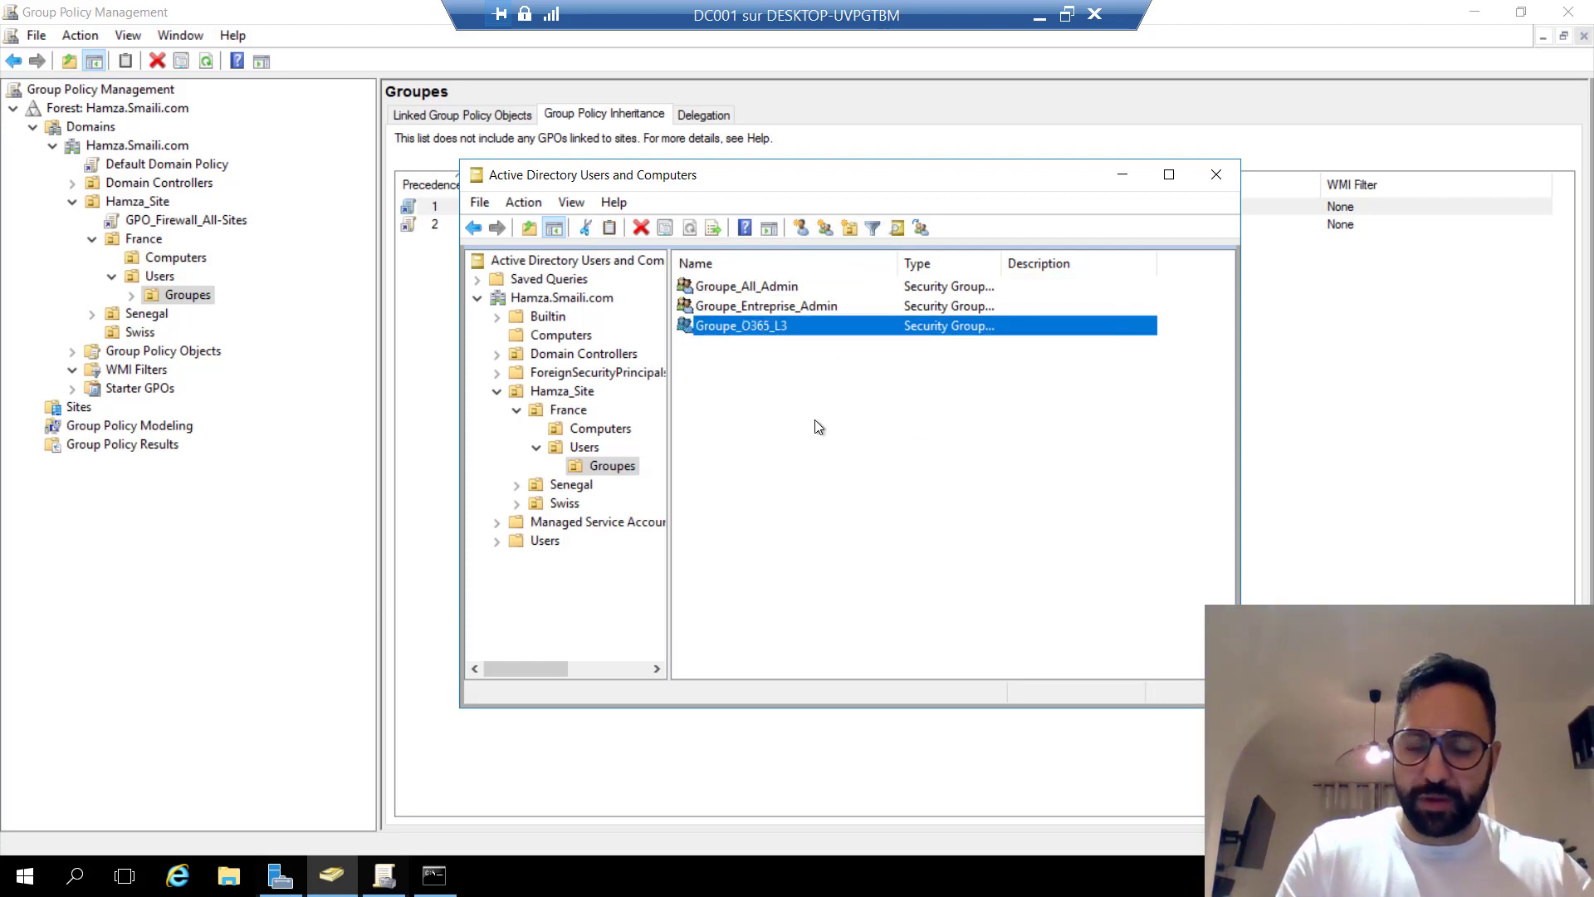
click(888, 470)
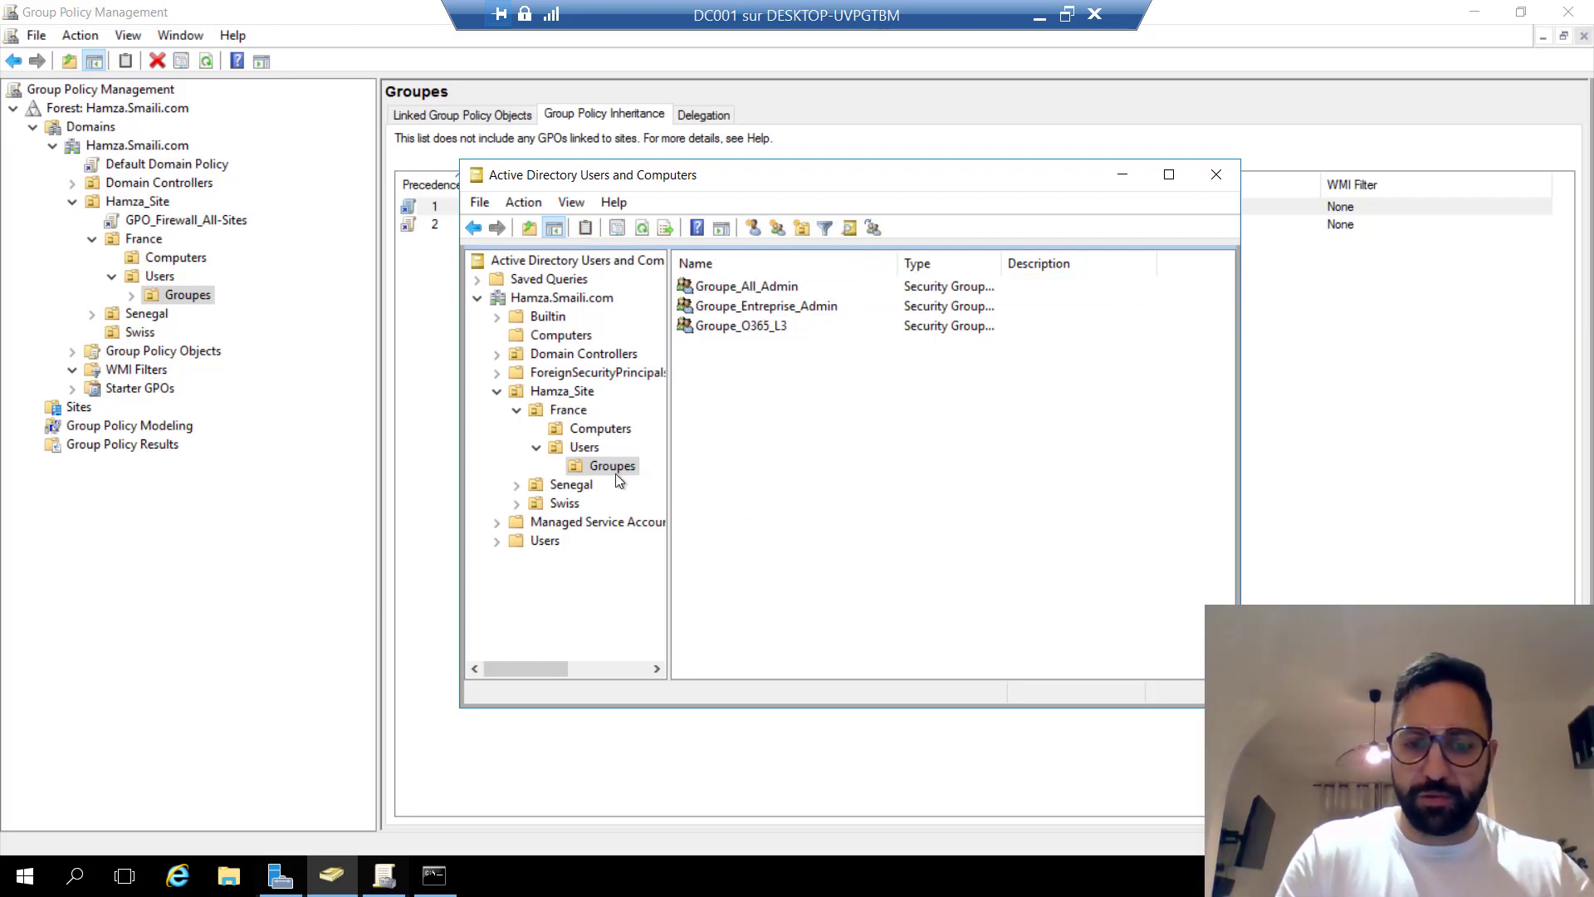
right_click(805, 451)
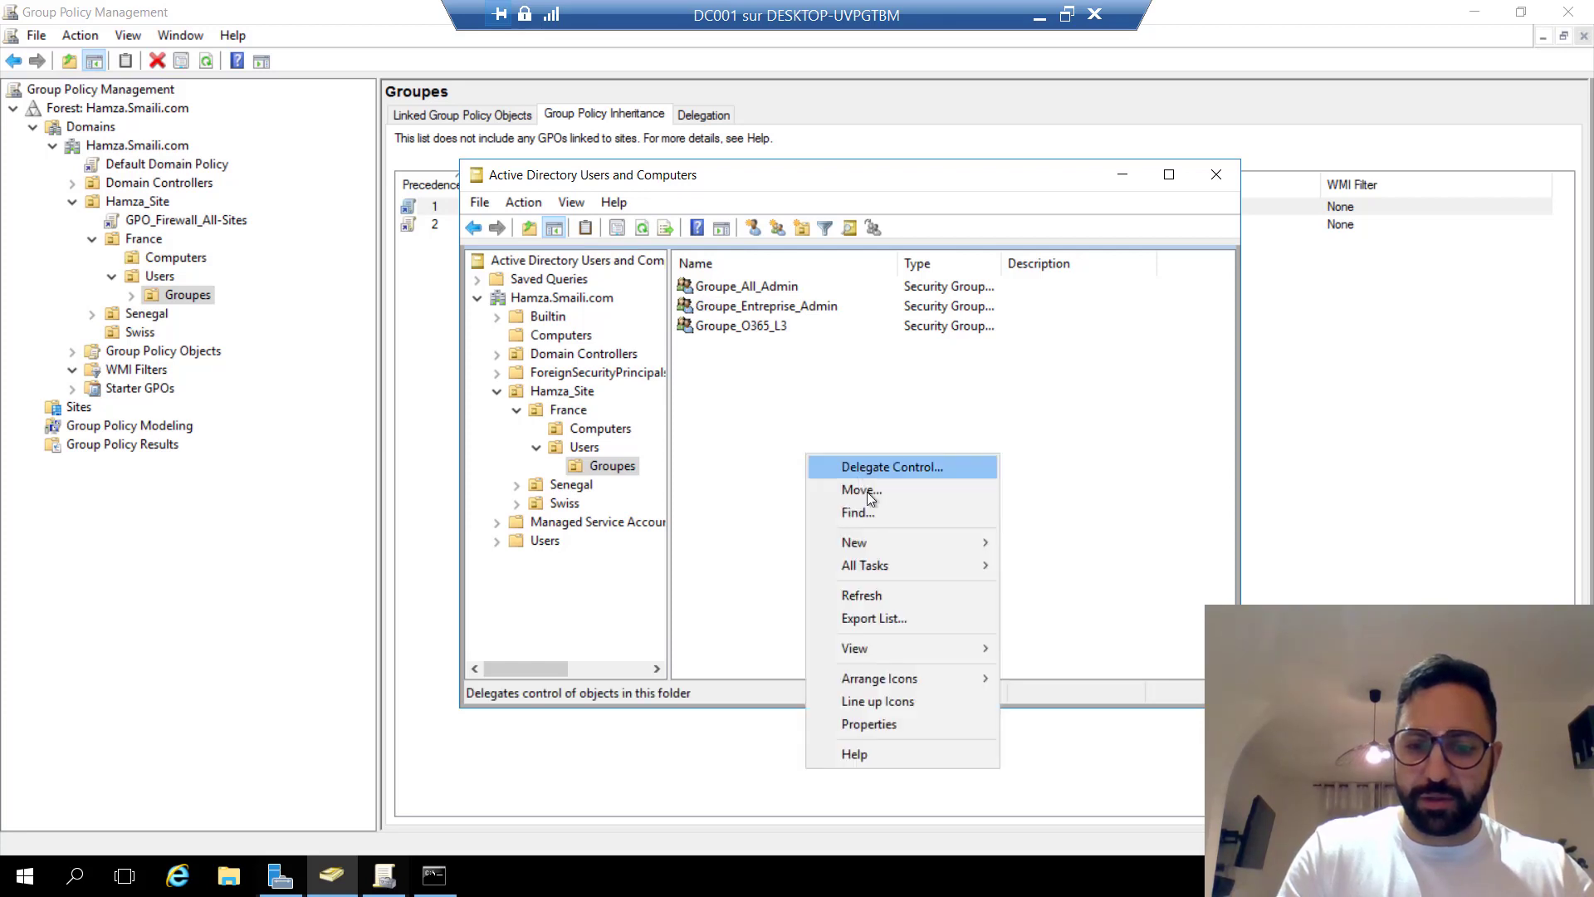
mouse_move(947, 541)
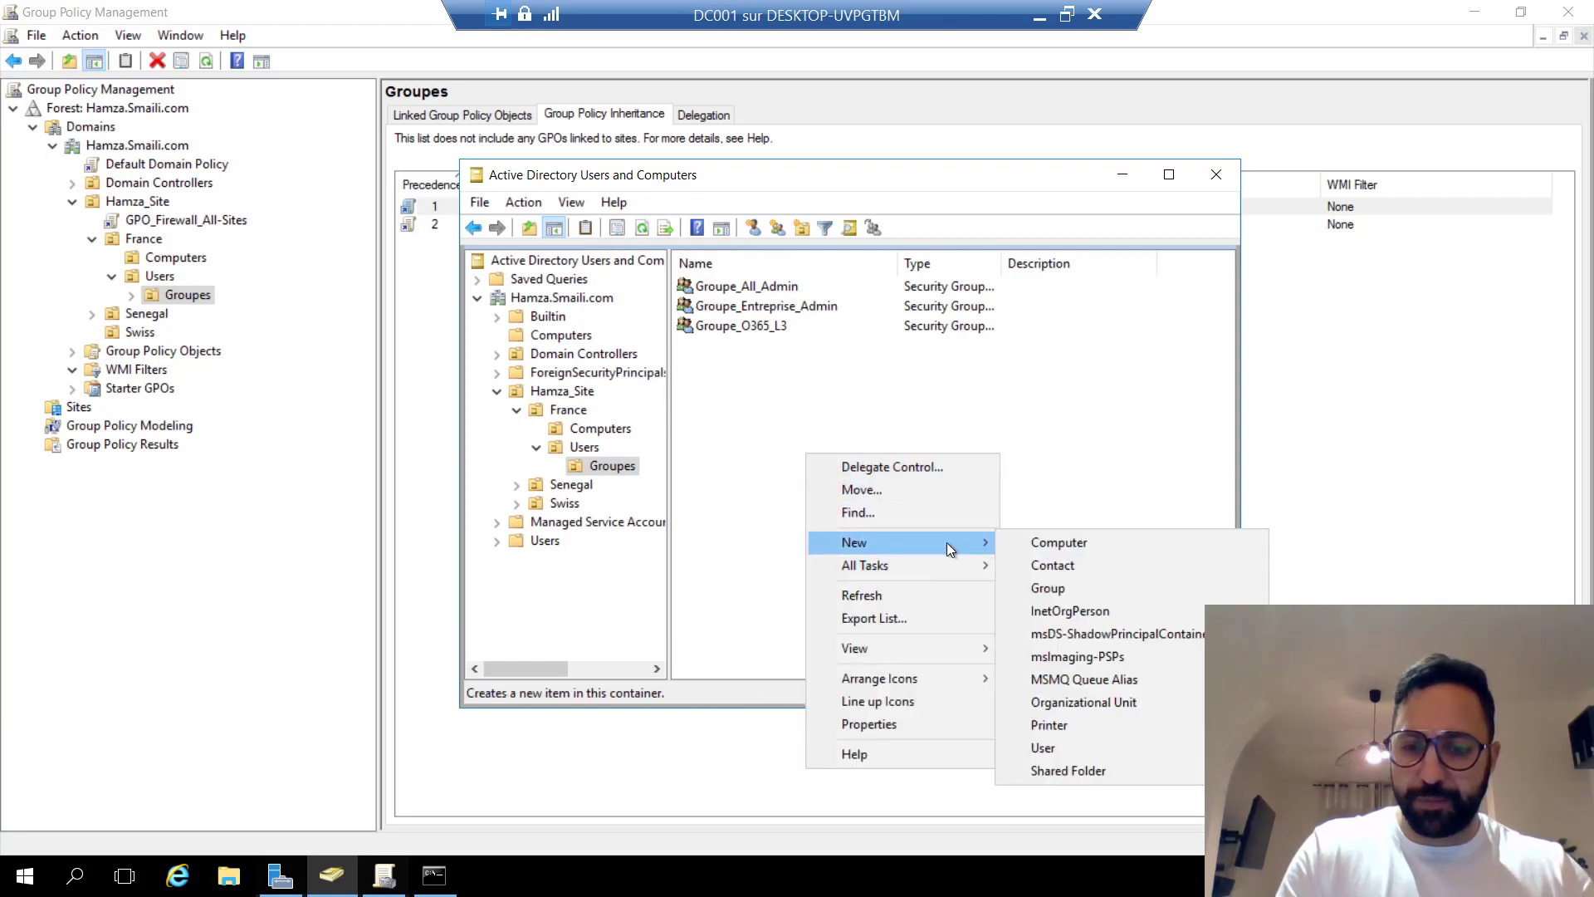
click(1067, 589)
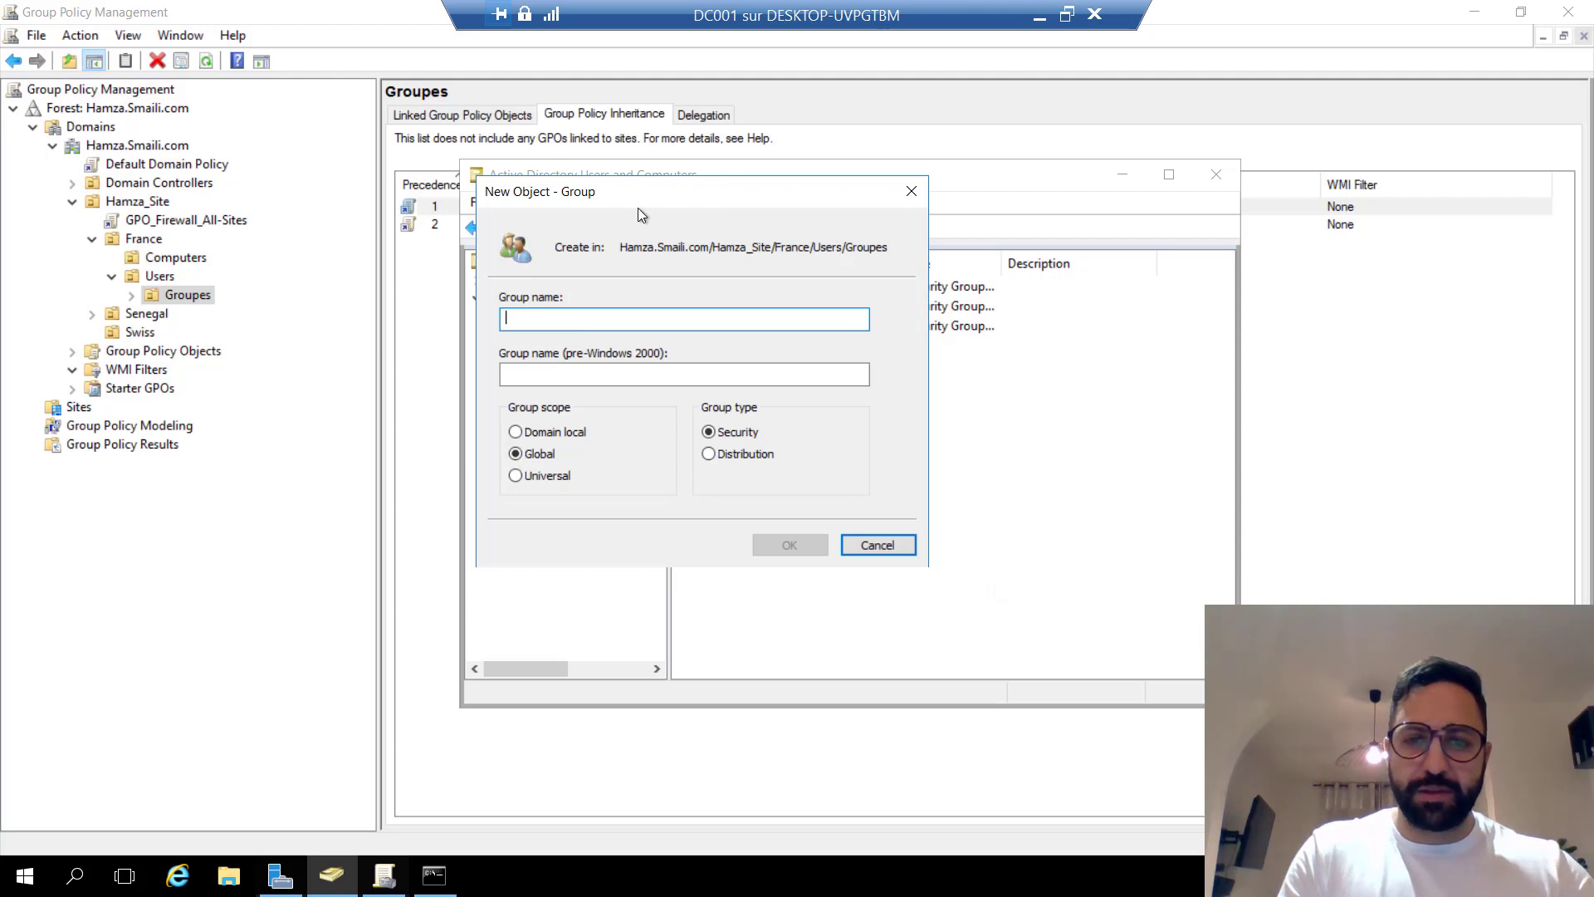
Name the new global security group Groupe_O365_L5 and create it.
drag(716, 185, 1114, 378)
text(Groupe_)
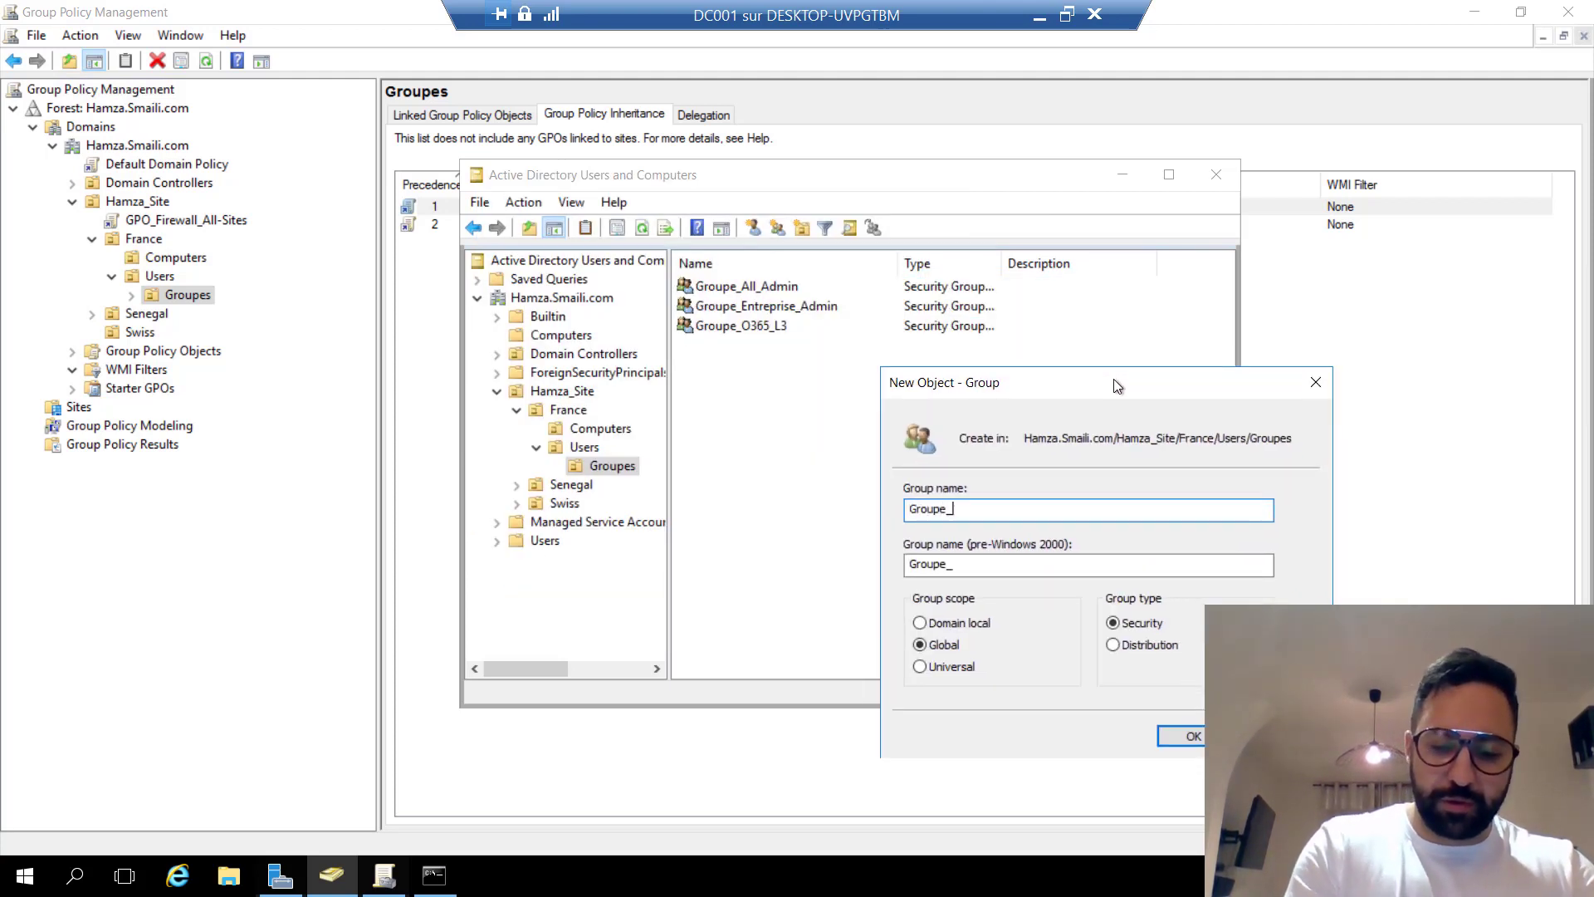
text(Off)
key(BackSpace)
key(BackSpace)
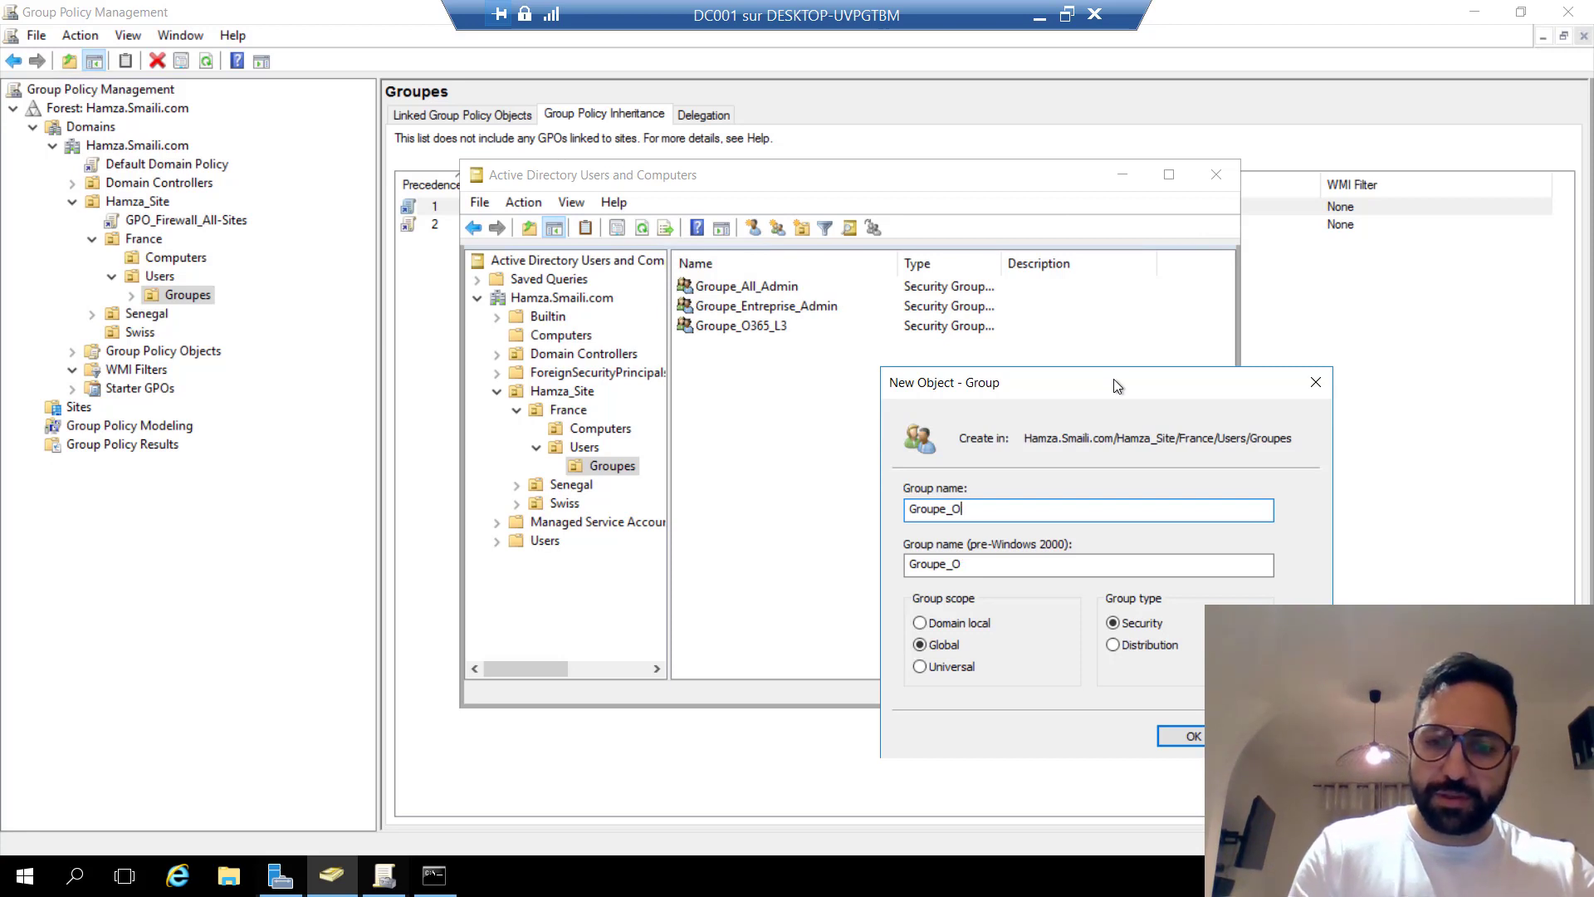
text(_)
key(BackSpace)
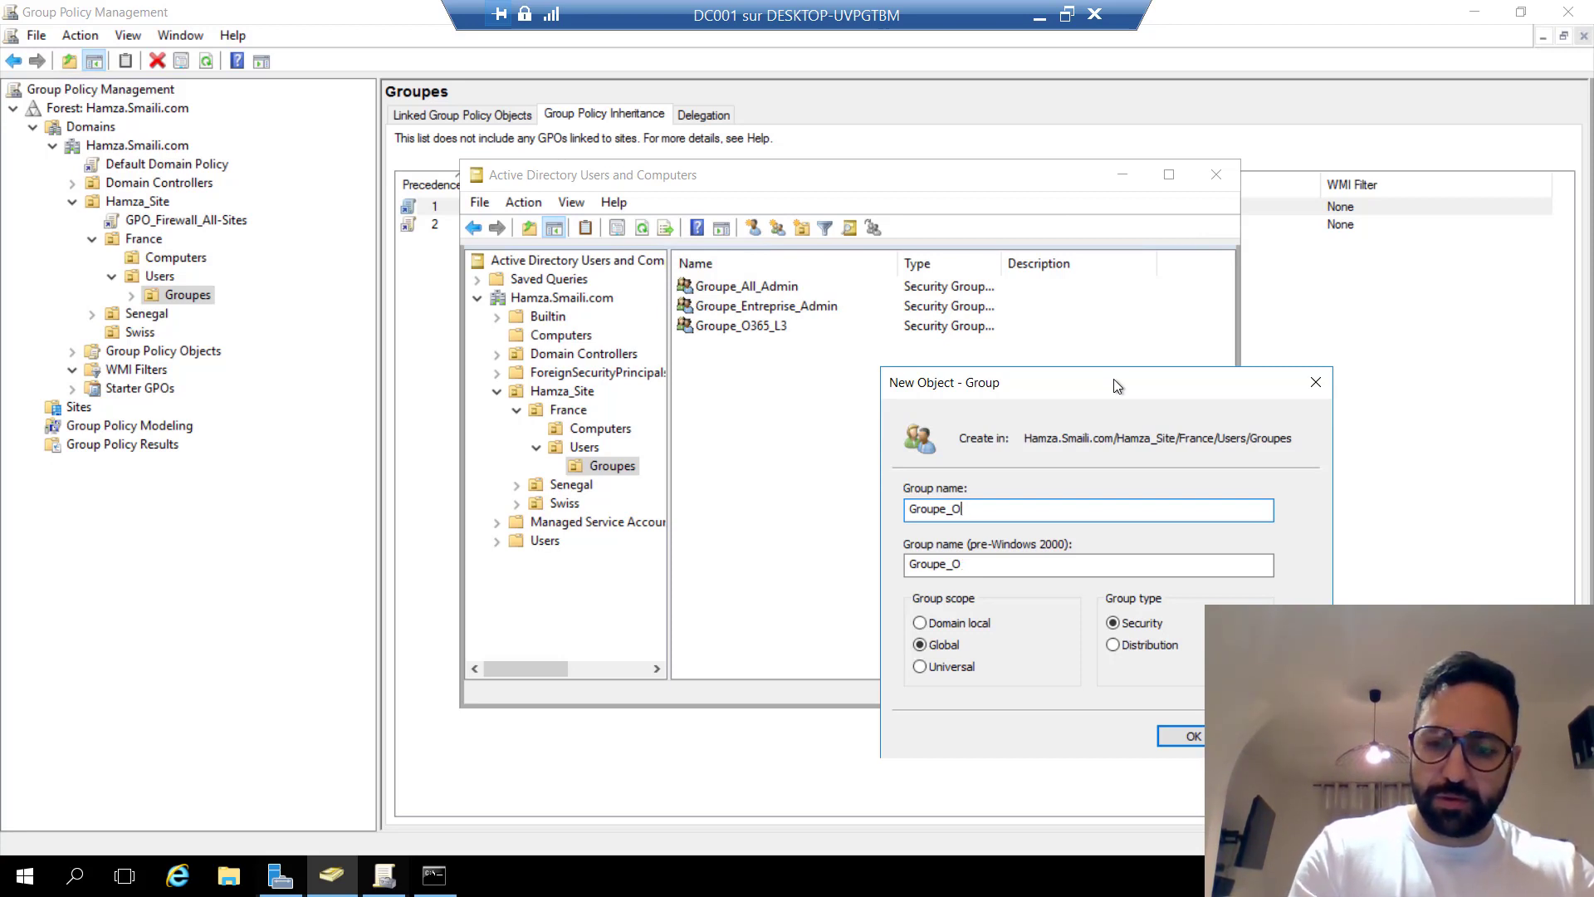
text(365_)
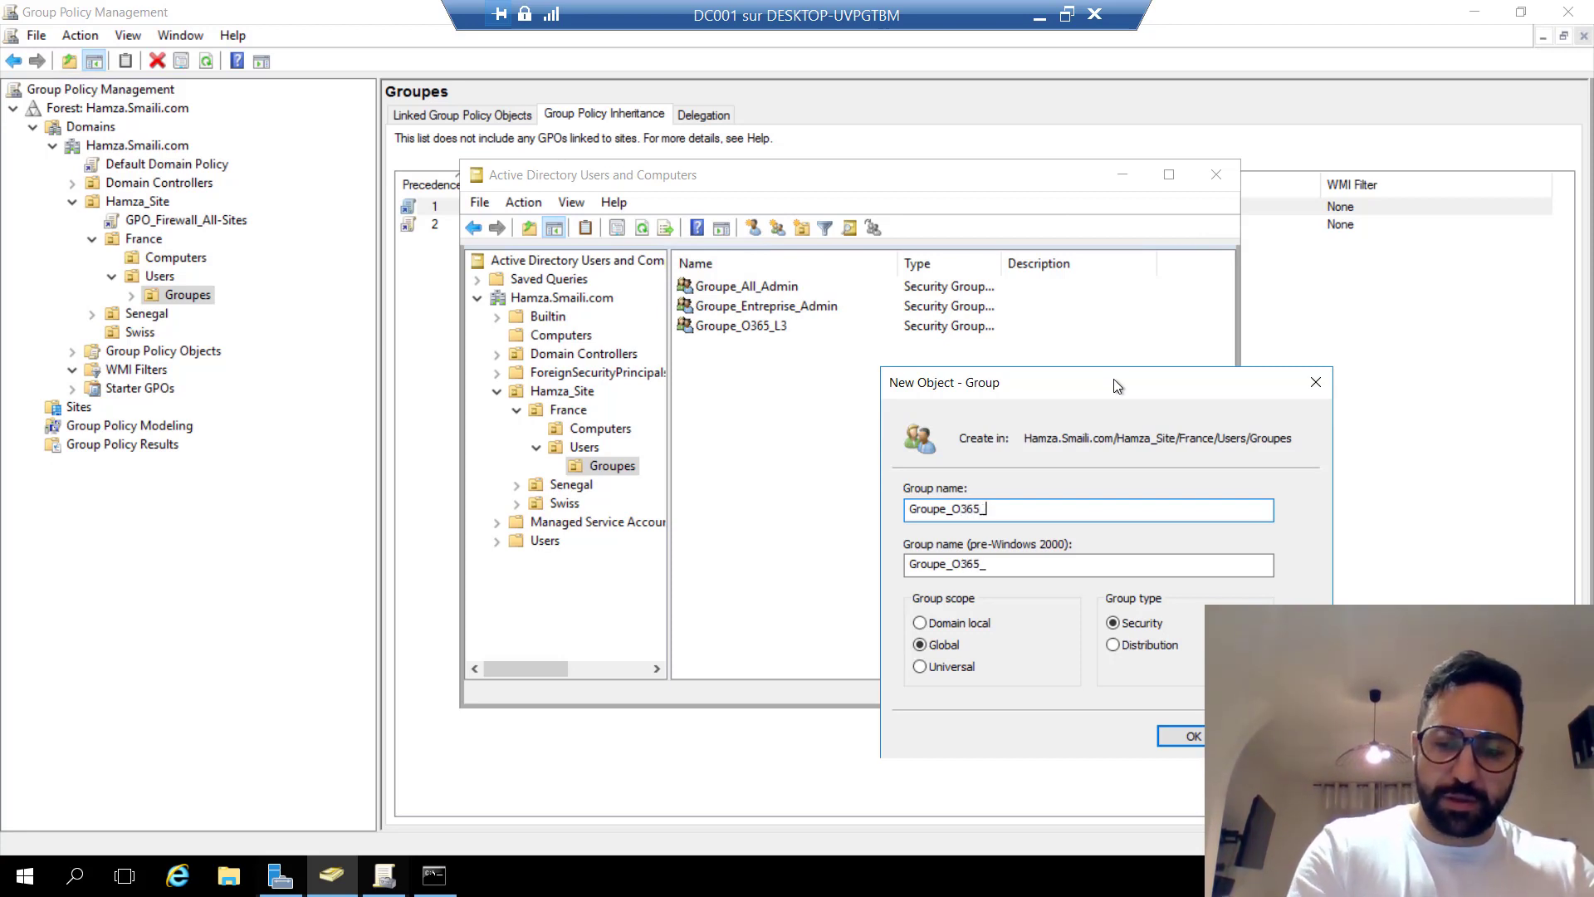
text(L5)
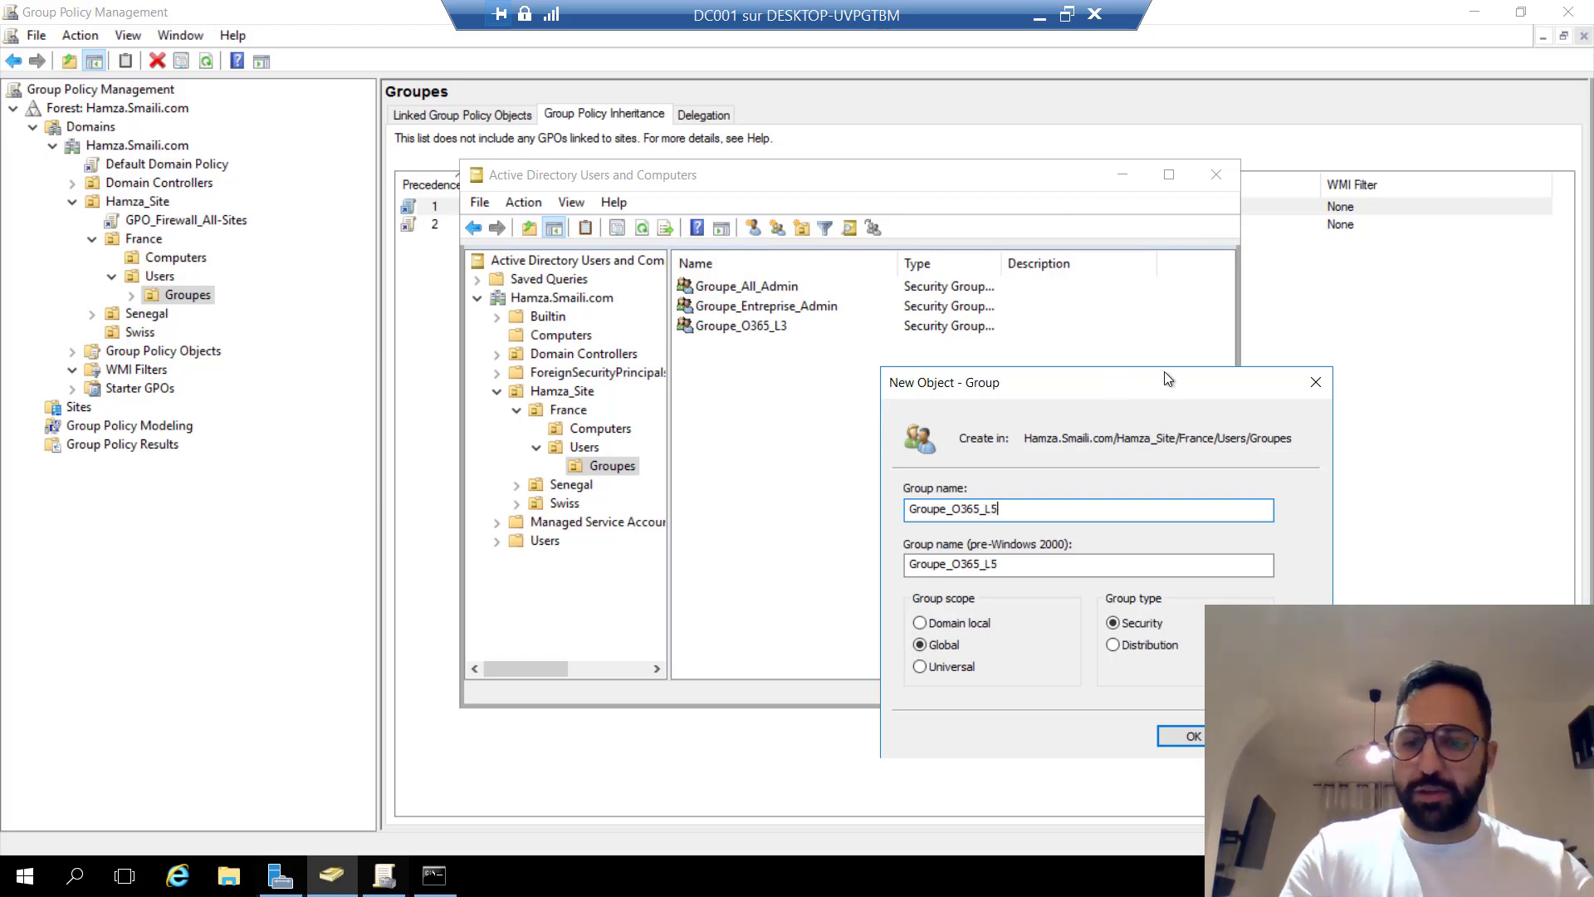
click(1172, 737)
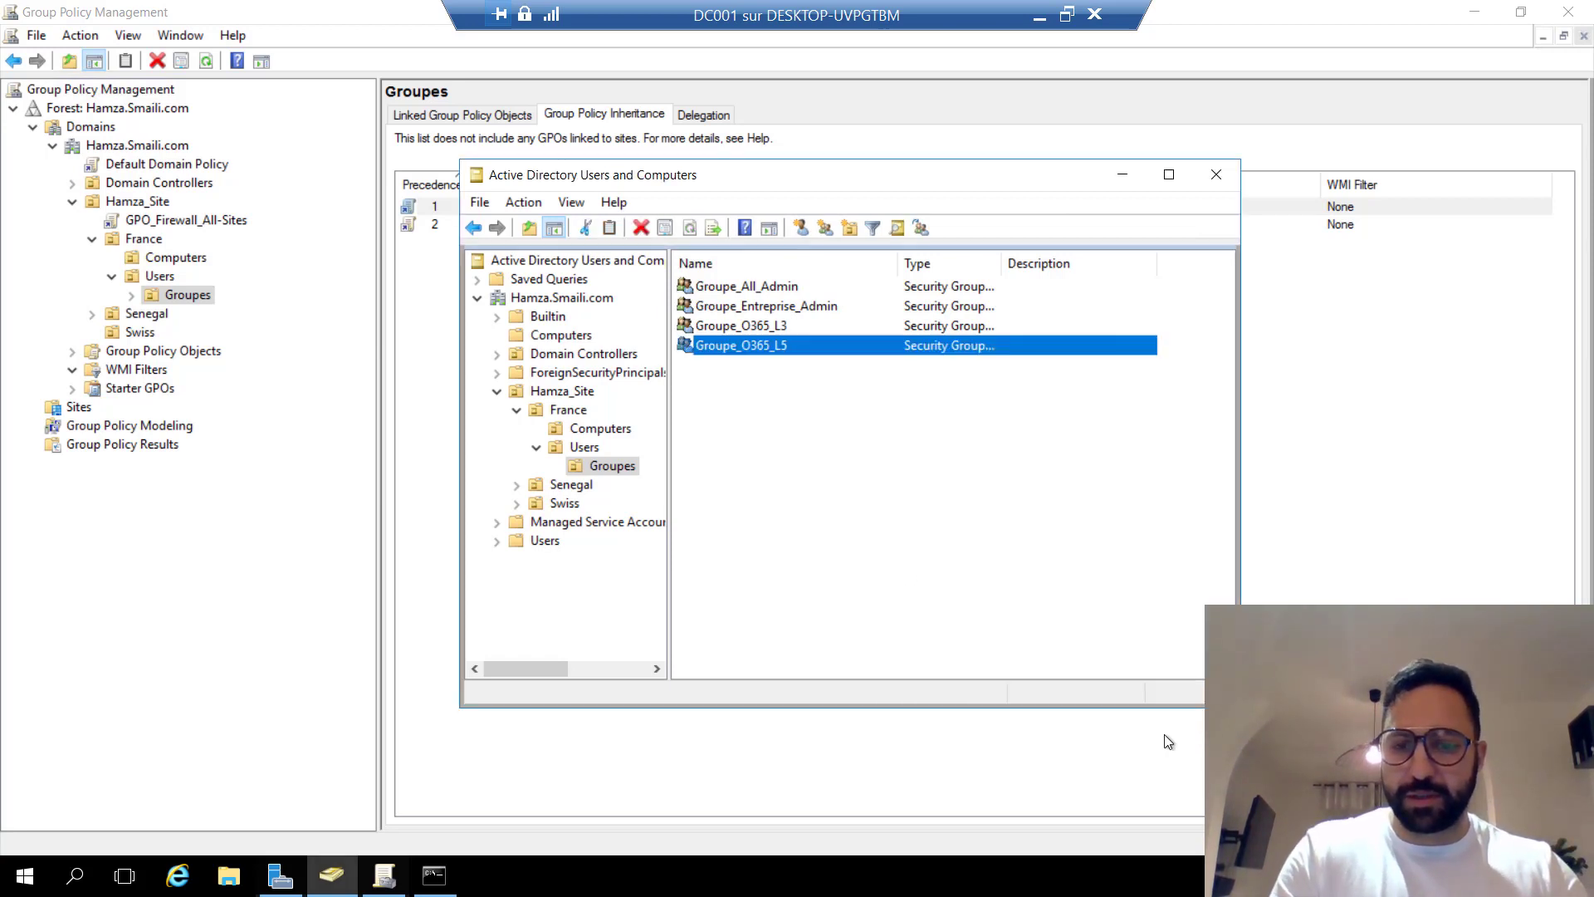
click(814, 422)
click(760, 349)
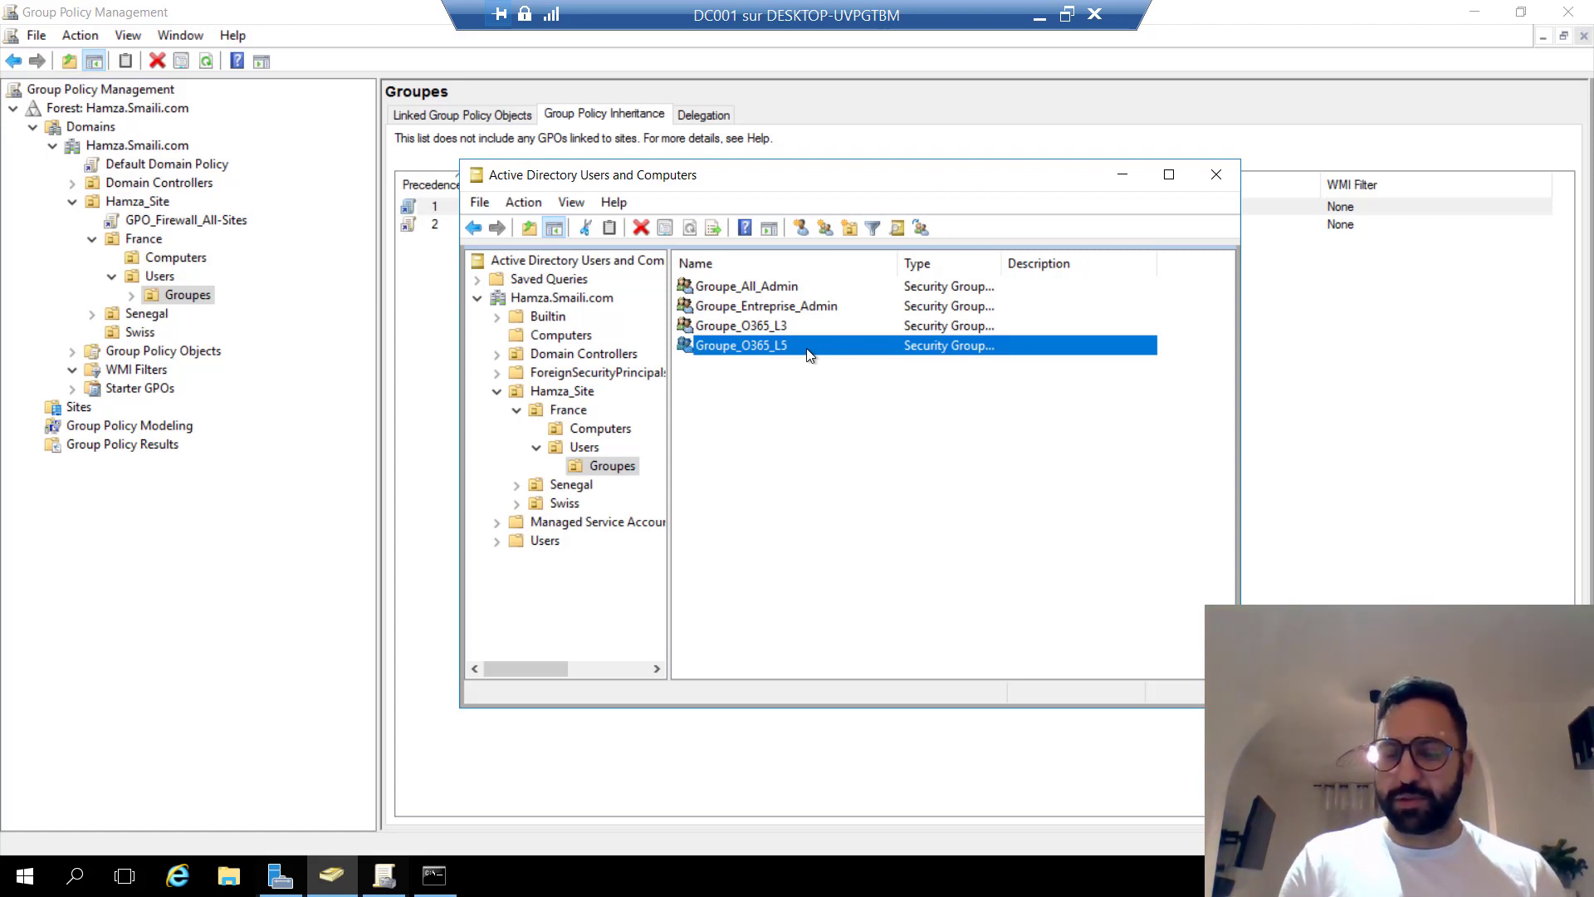
Change Groupe_O365_L3's pre-Windows 2000 name to Groupe_O365_E3.
right_click(767, 329)
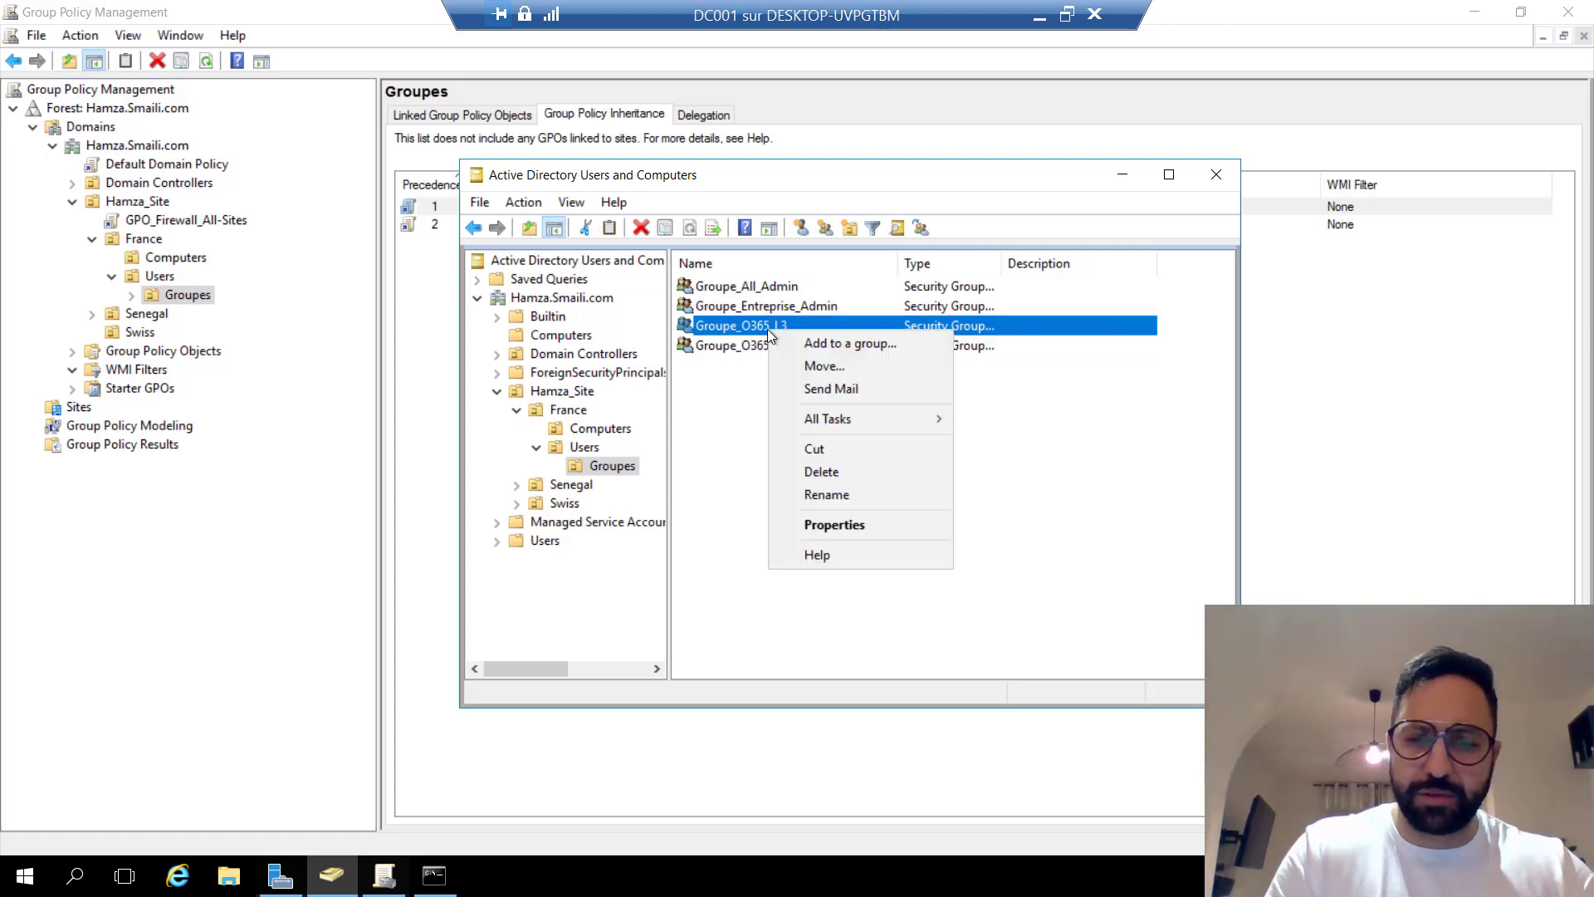
click(847, 518)
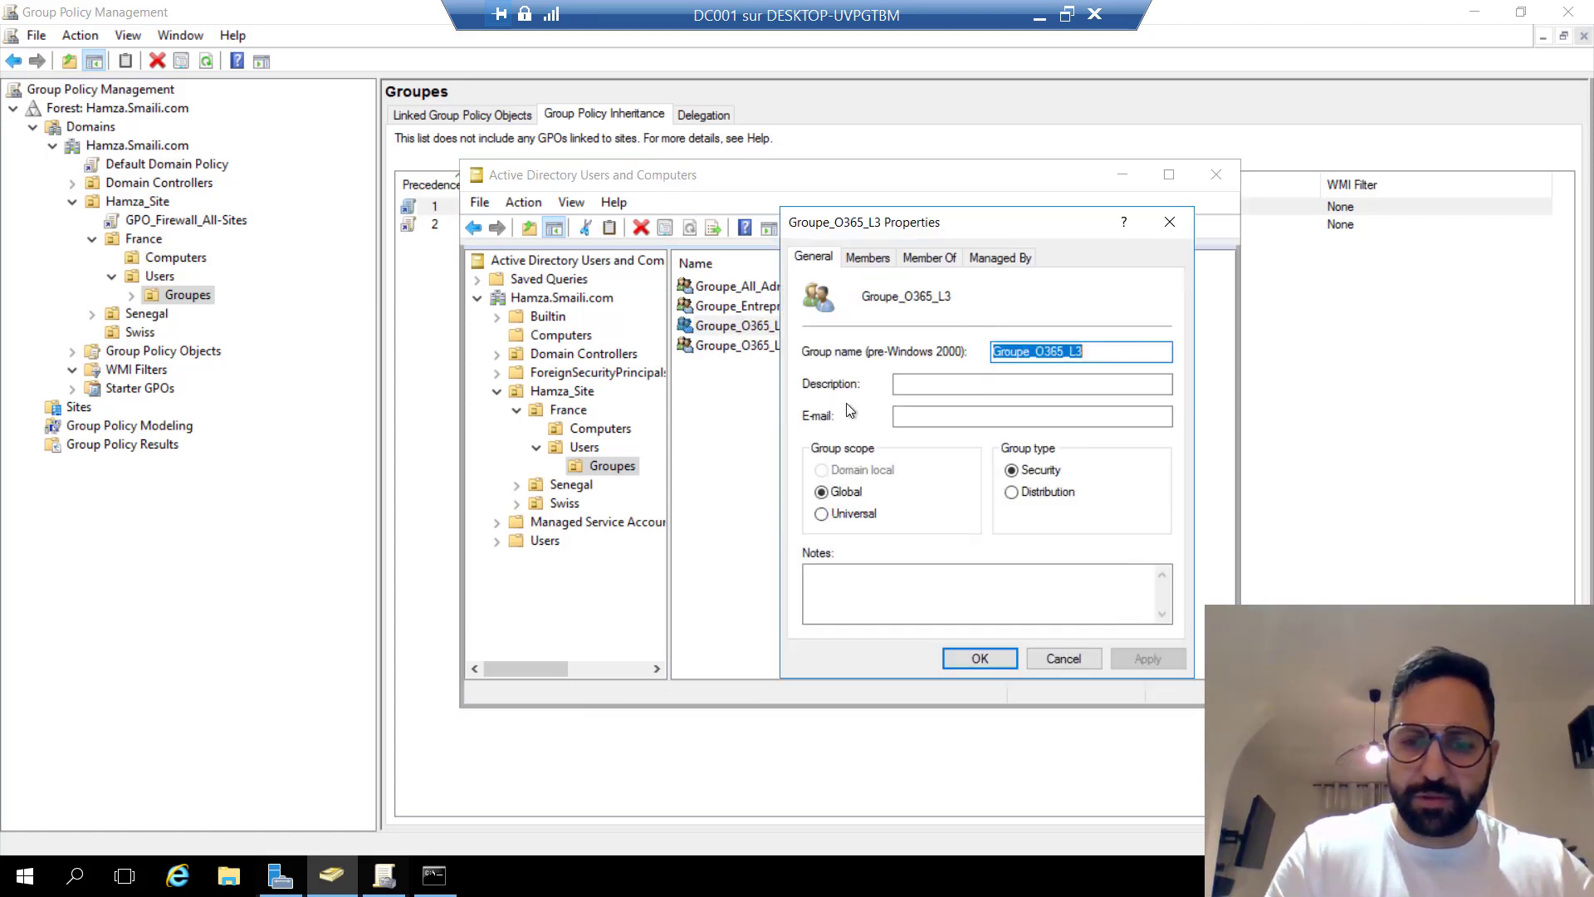
click(1080, 353)
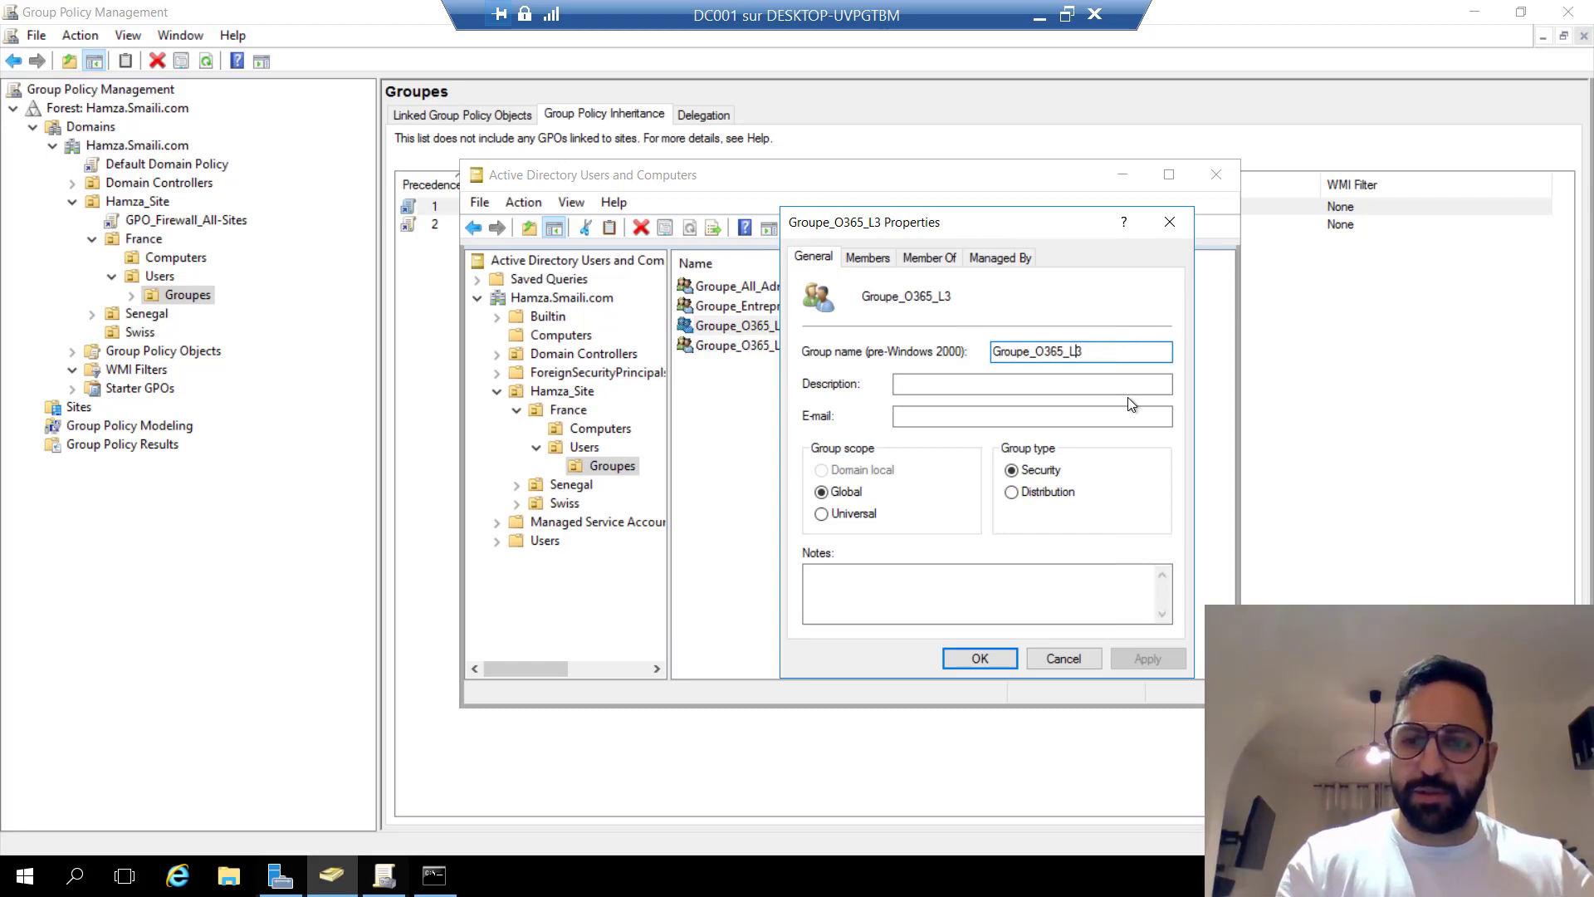
key(BackSpace)
text(E)
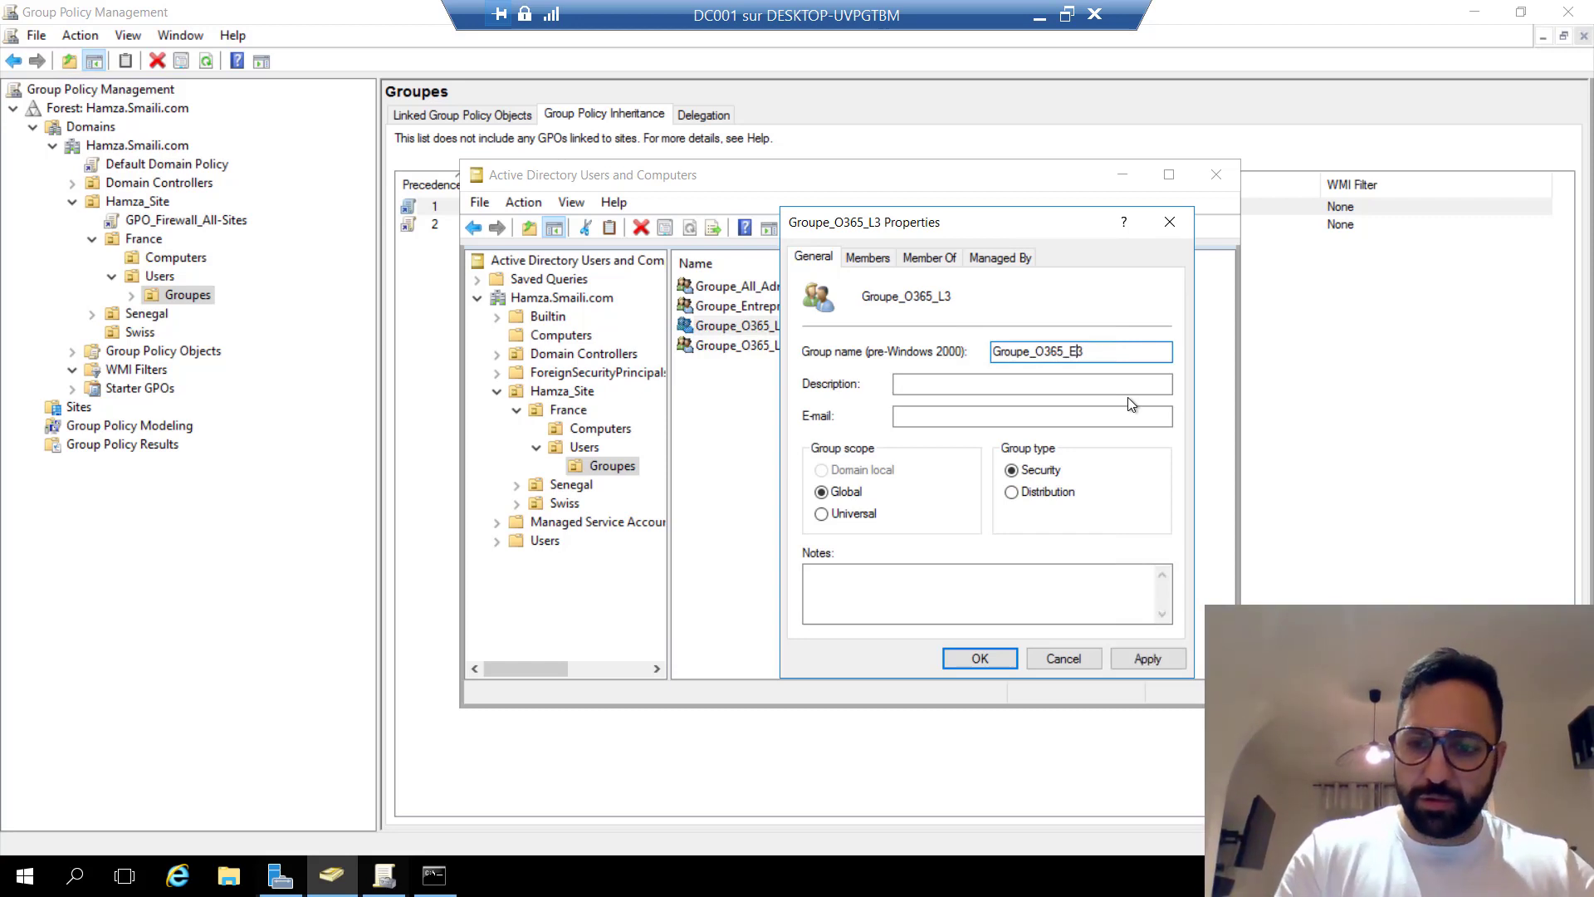
click(978, 658)
key(F5)
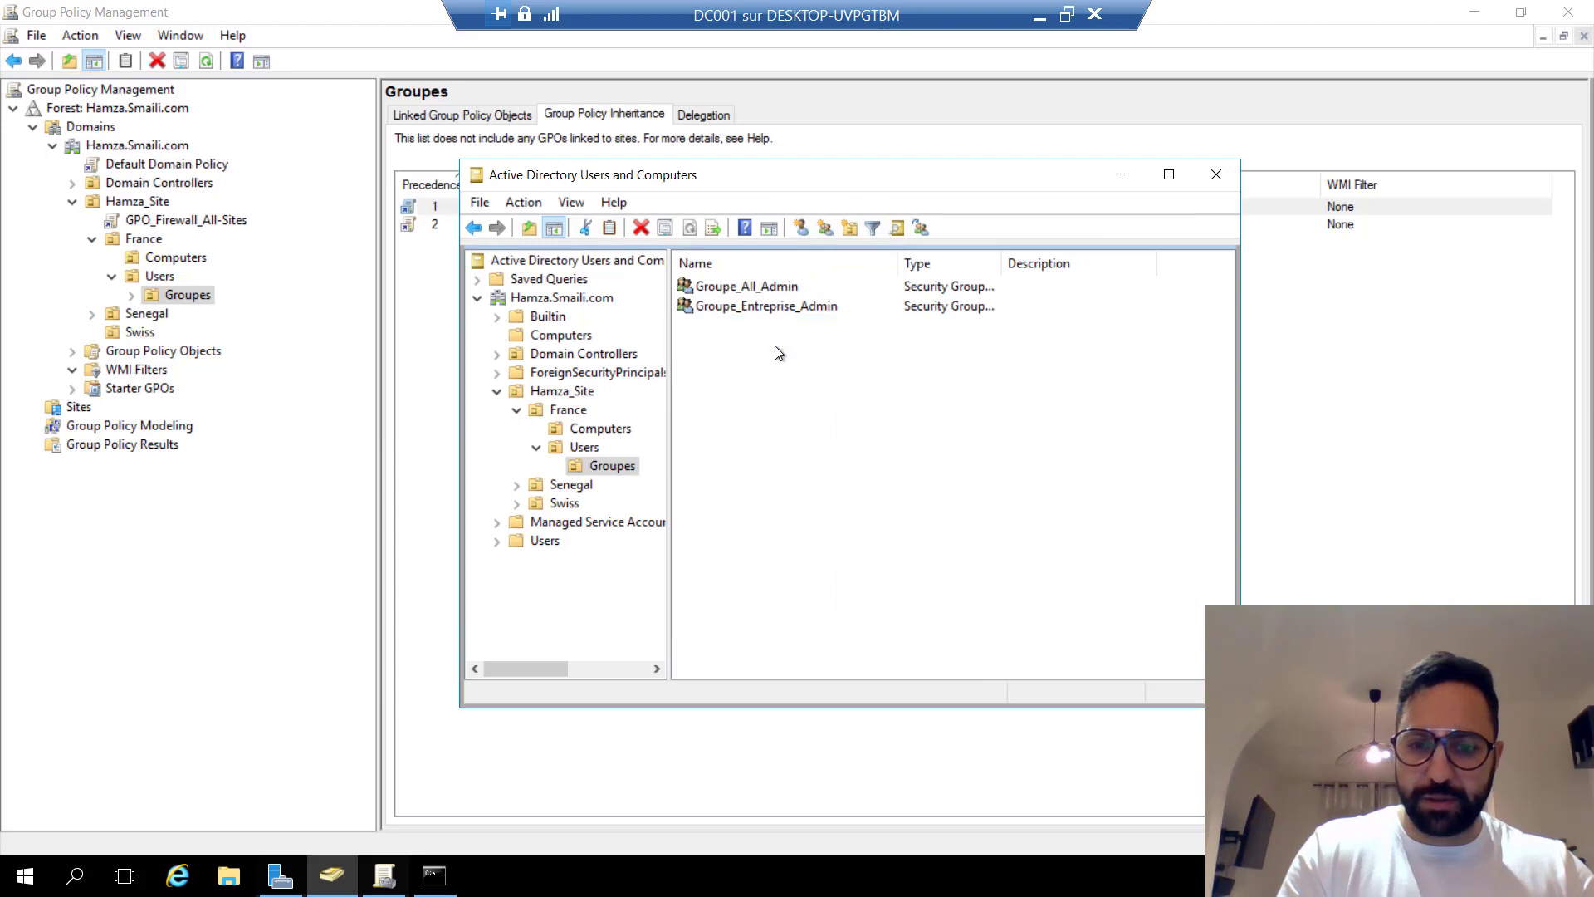
Change Groupe_O365_L5's pre-Windows 2000 name to Groupe_O365_E5 and close its properties.
click(776, 347)
right_click(778, 353)
click(854, 546)
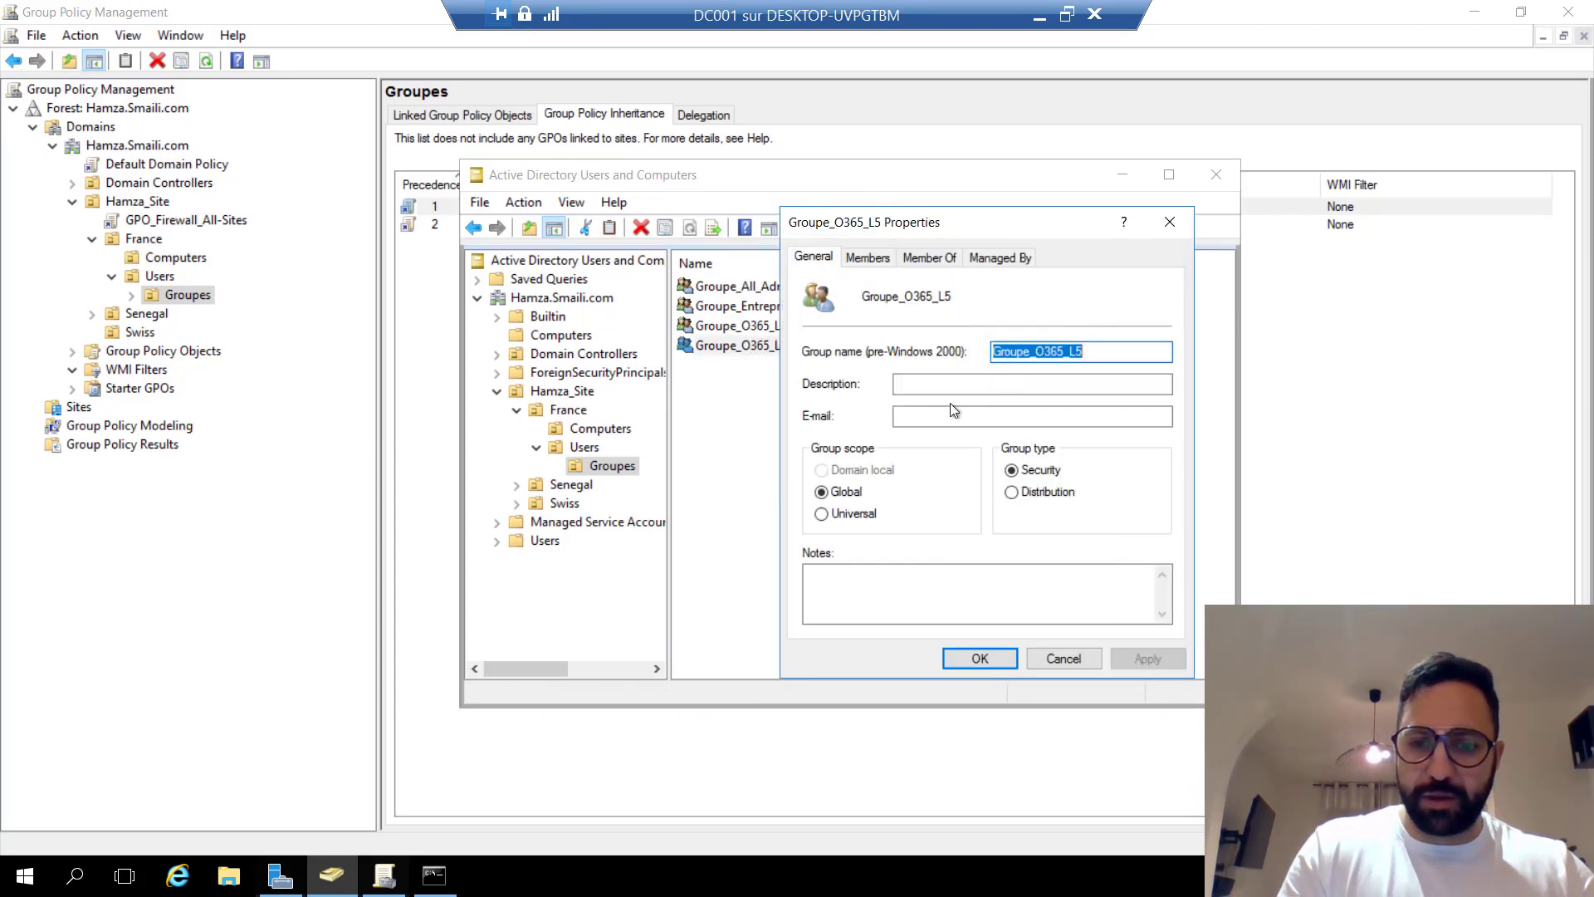
click(1072, 355)
key(BackSpace)
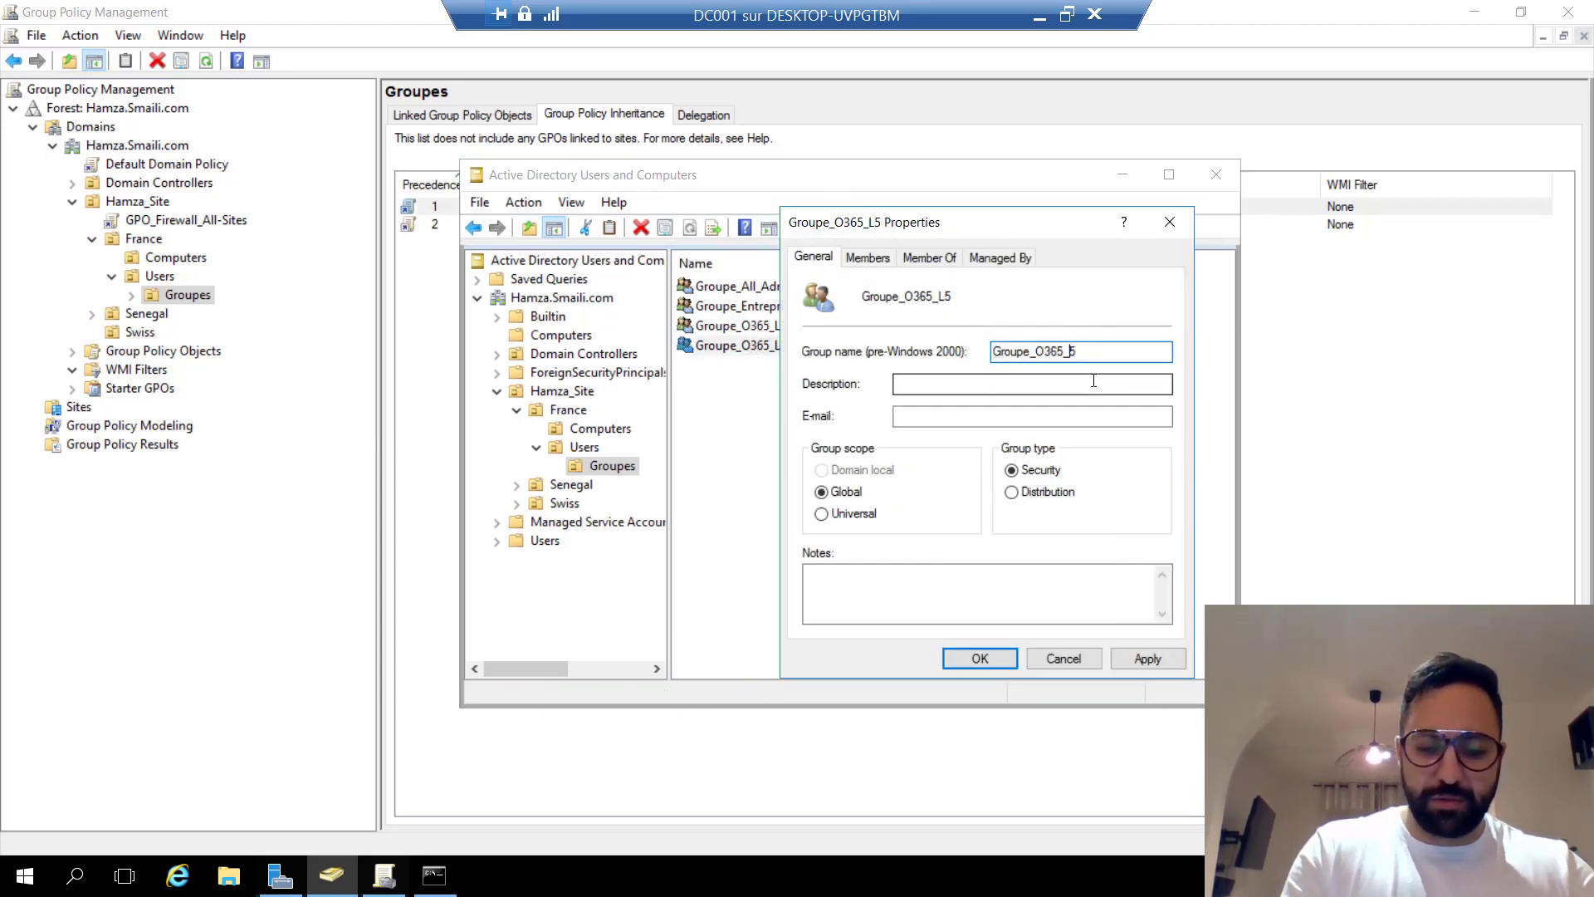
text(E)
click(1136, 659)
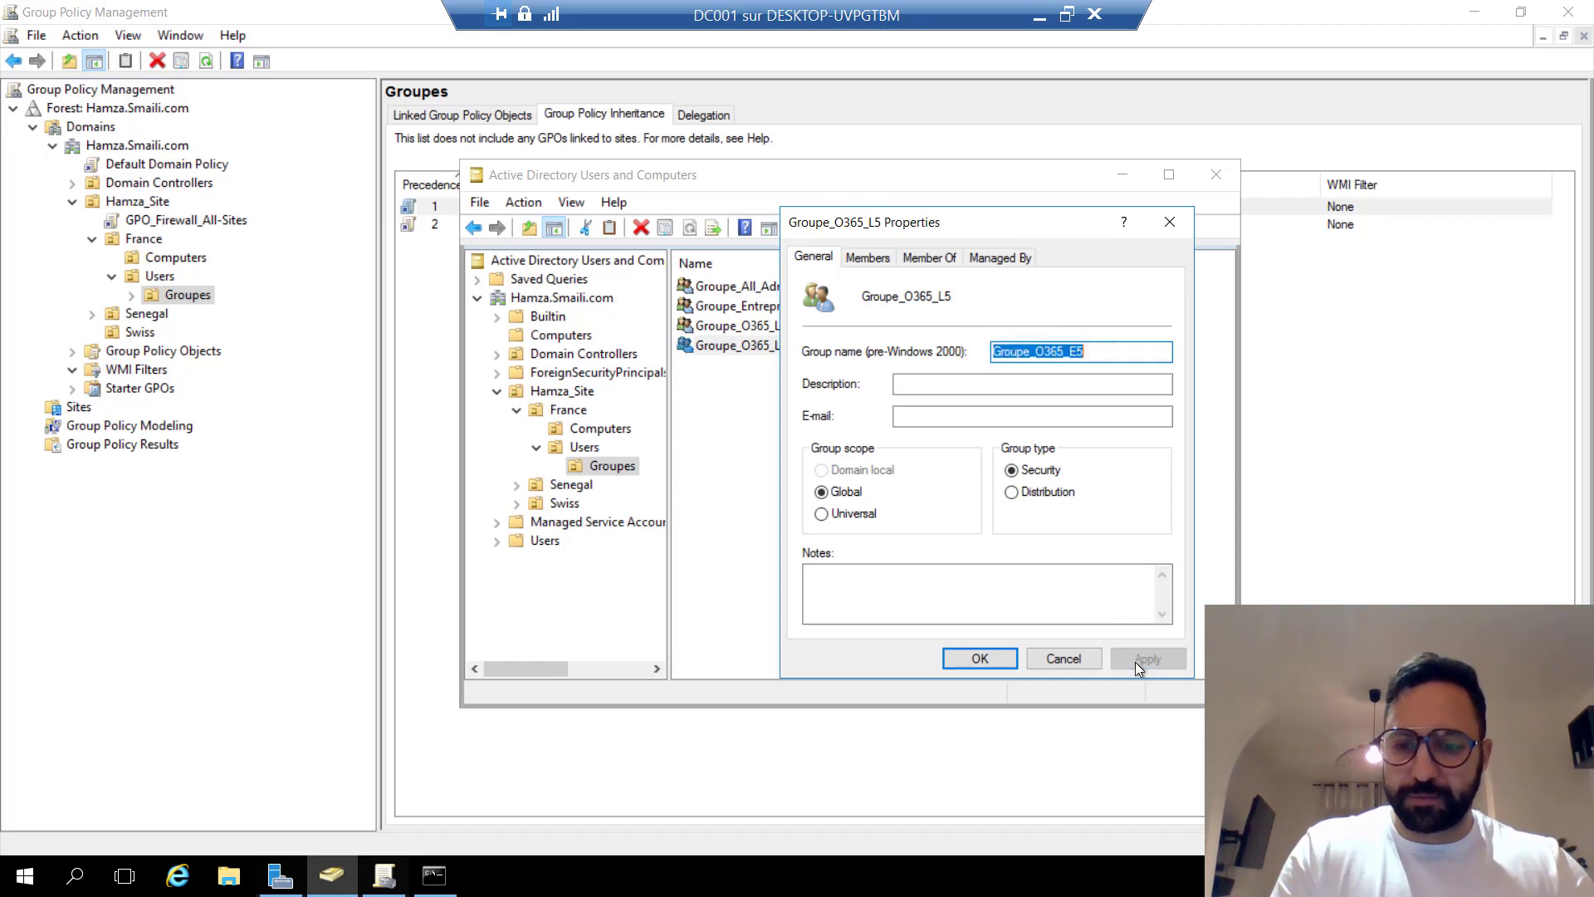
click(984, 660)
Recheck the Groupes OU listing and minimize Active Directory Users and Computers.
click(832, 475)
click(592, 448)
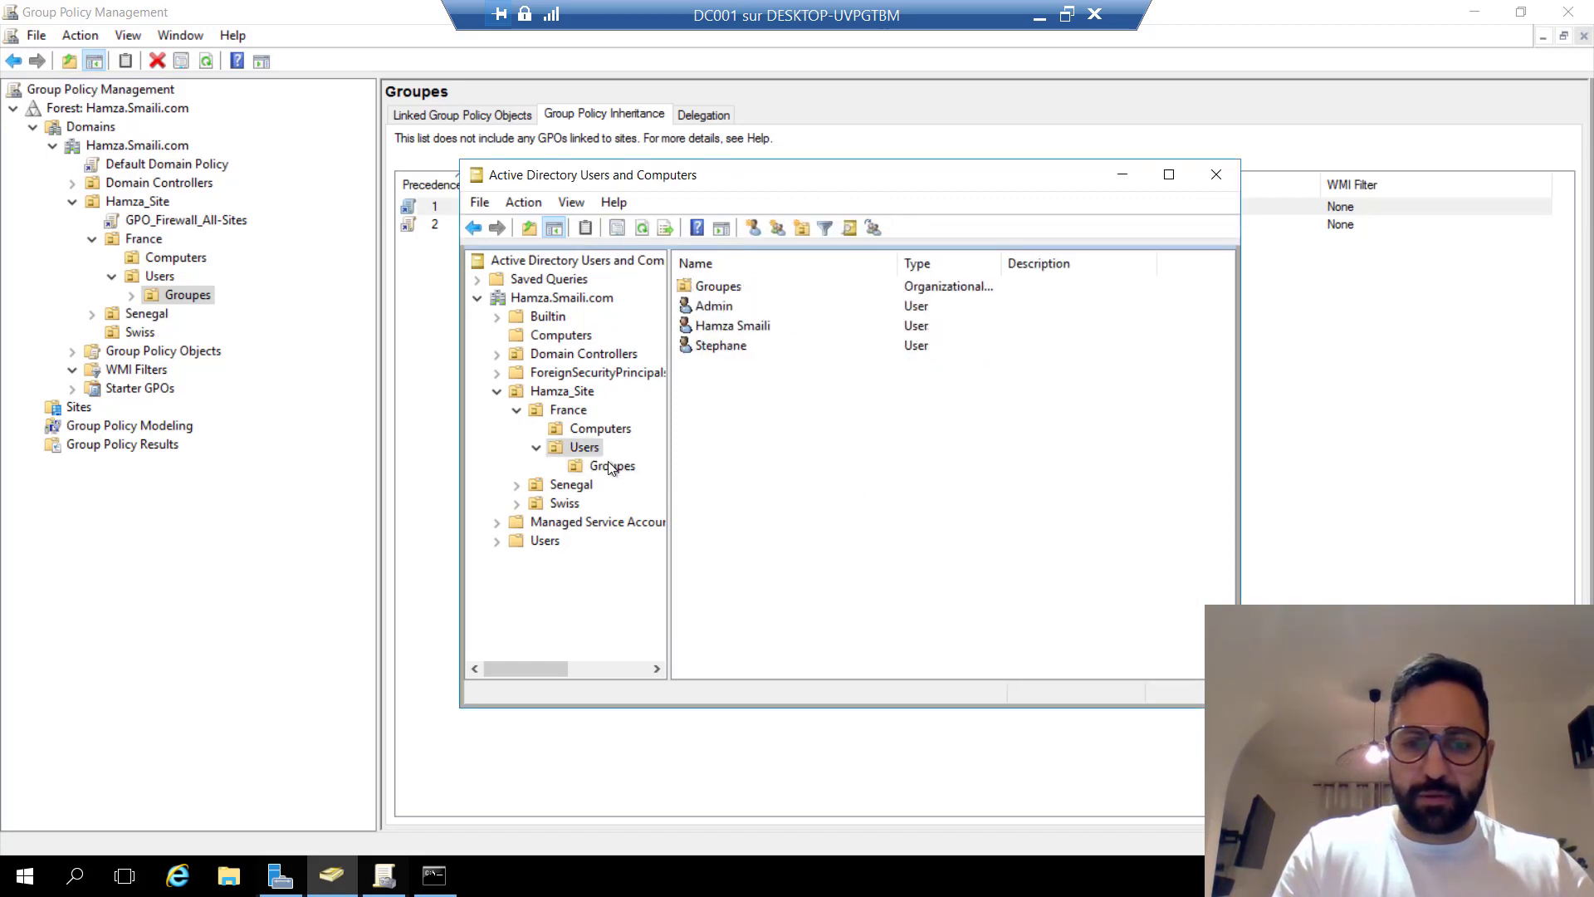
click(612, 465)
click(755, 345)
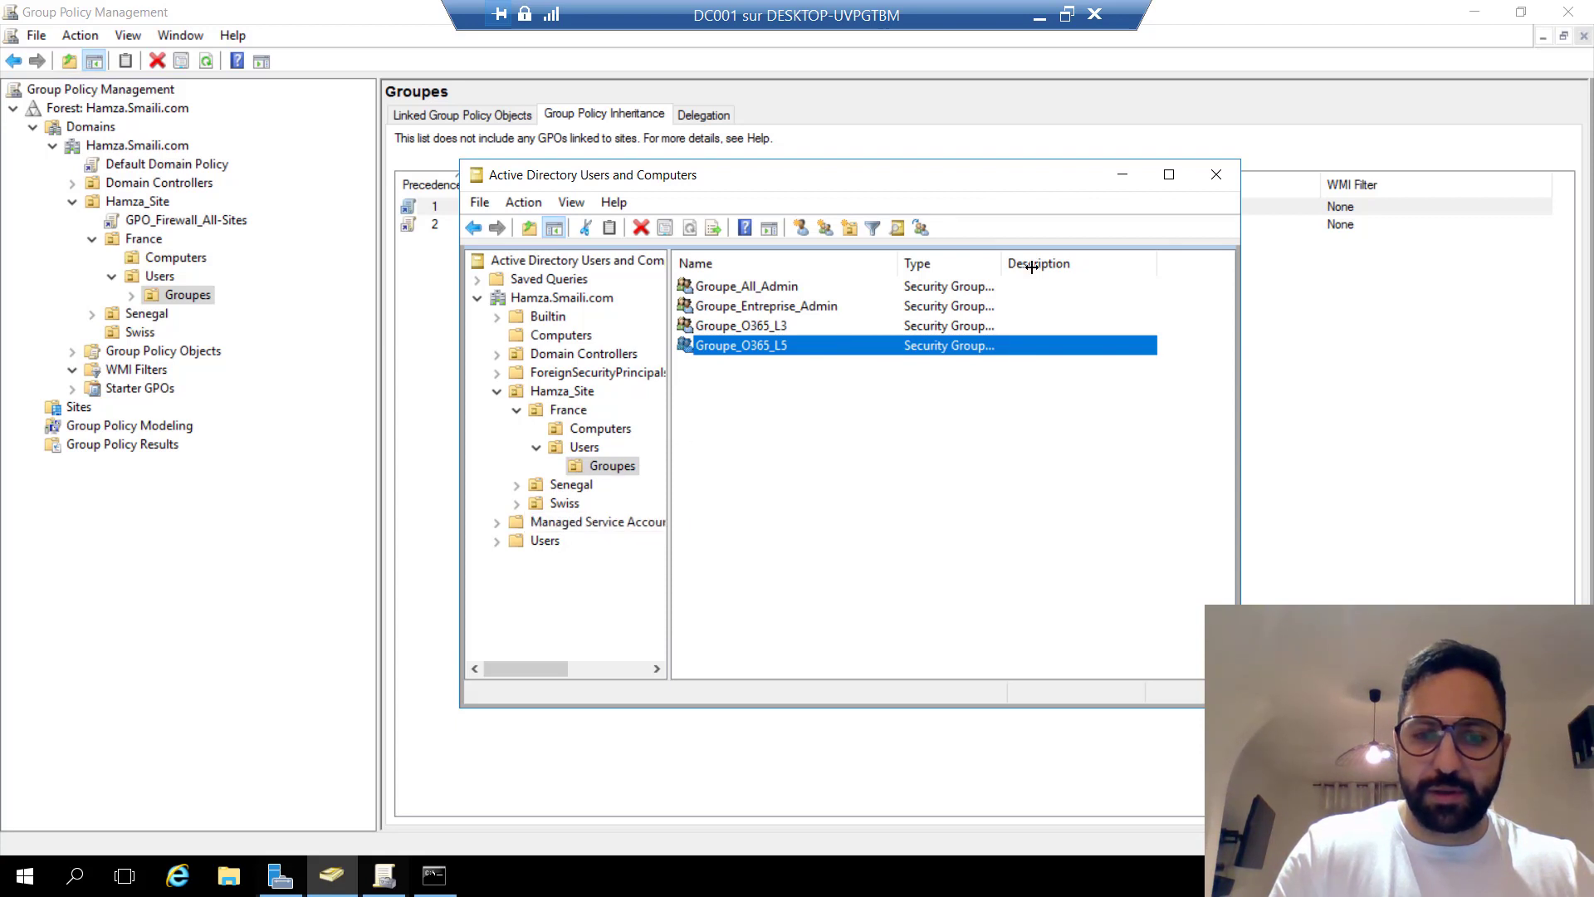
click(1122, 175)
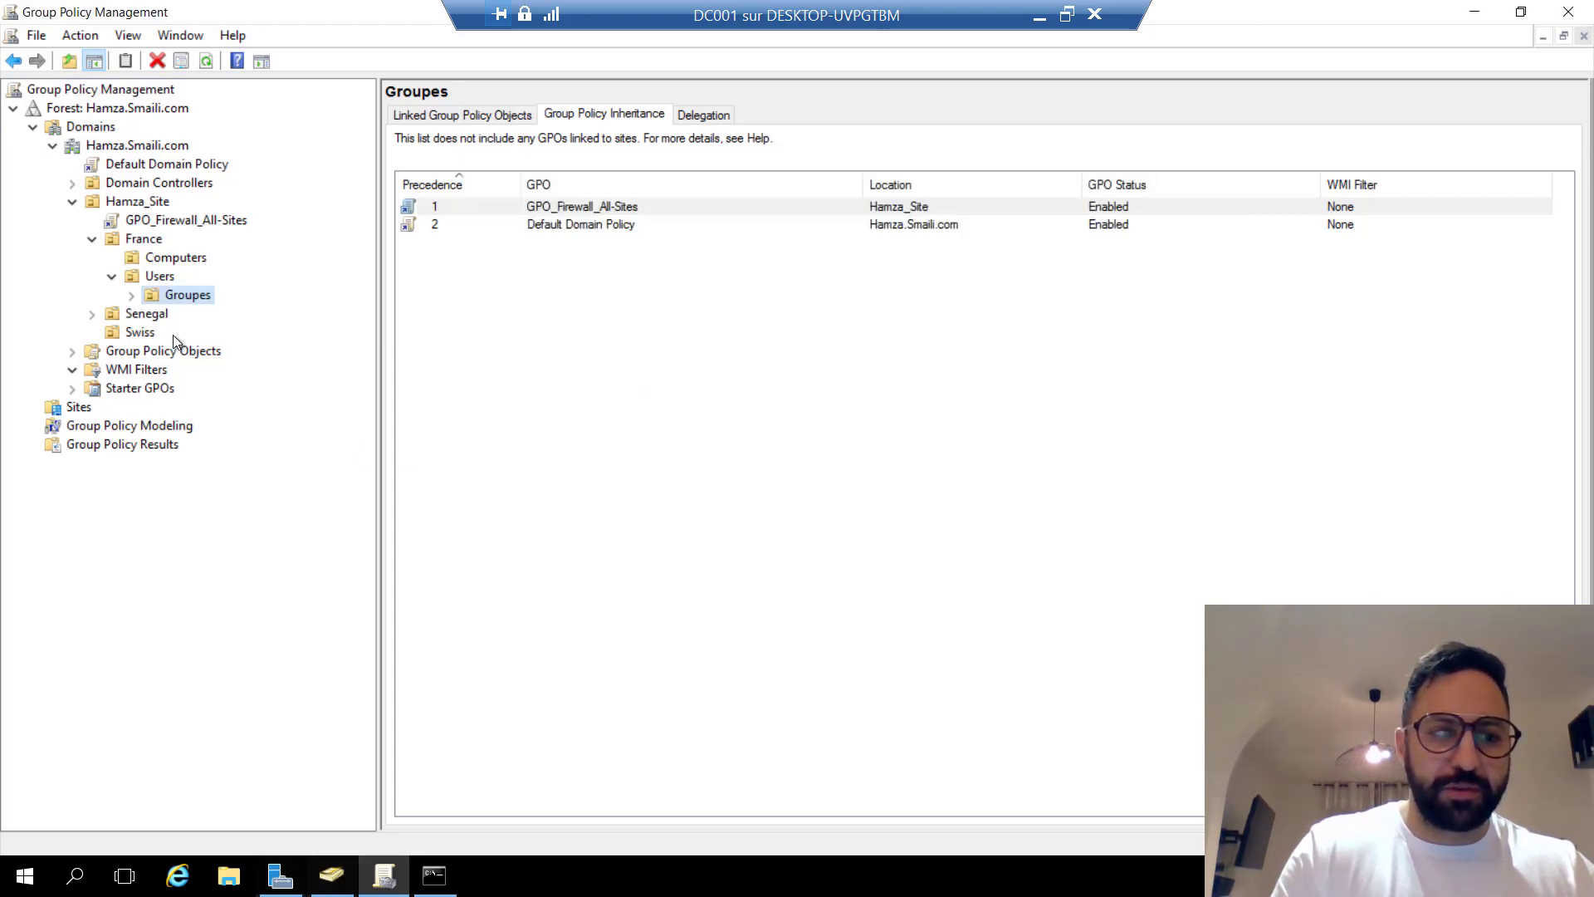
Show GPO_Firewall_All-Sites's scope: linked to Hamza_Site, filtered to Authenticated Users.
click(110, 275)
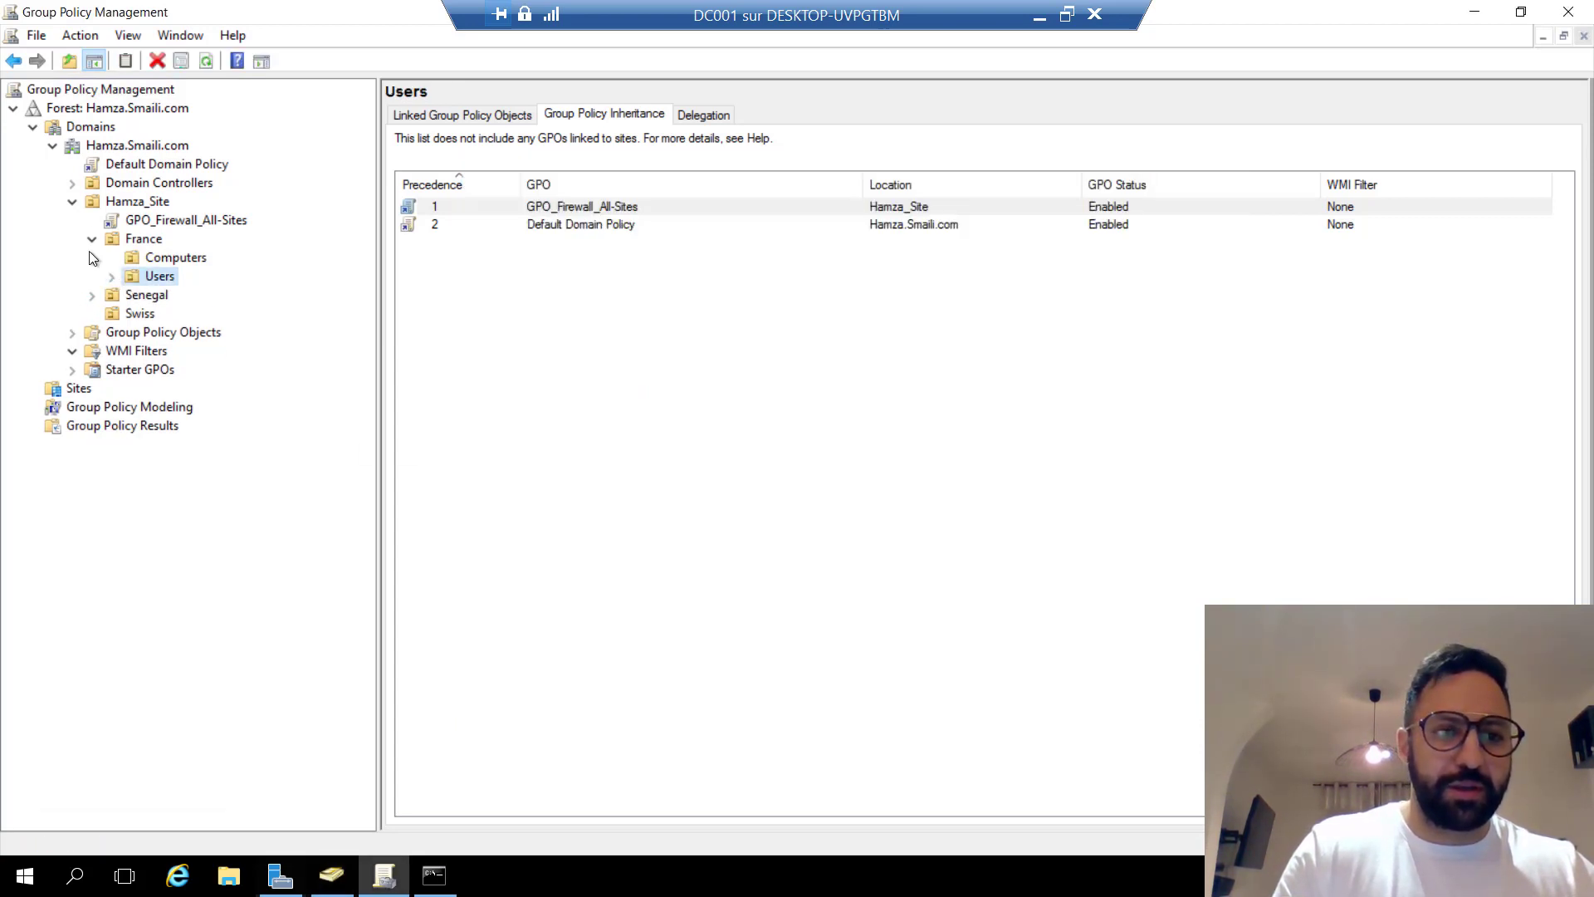
click(161, 223)
click(935, 476)
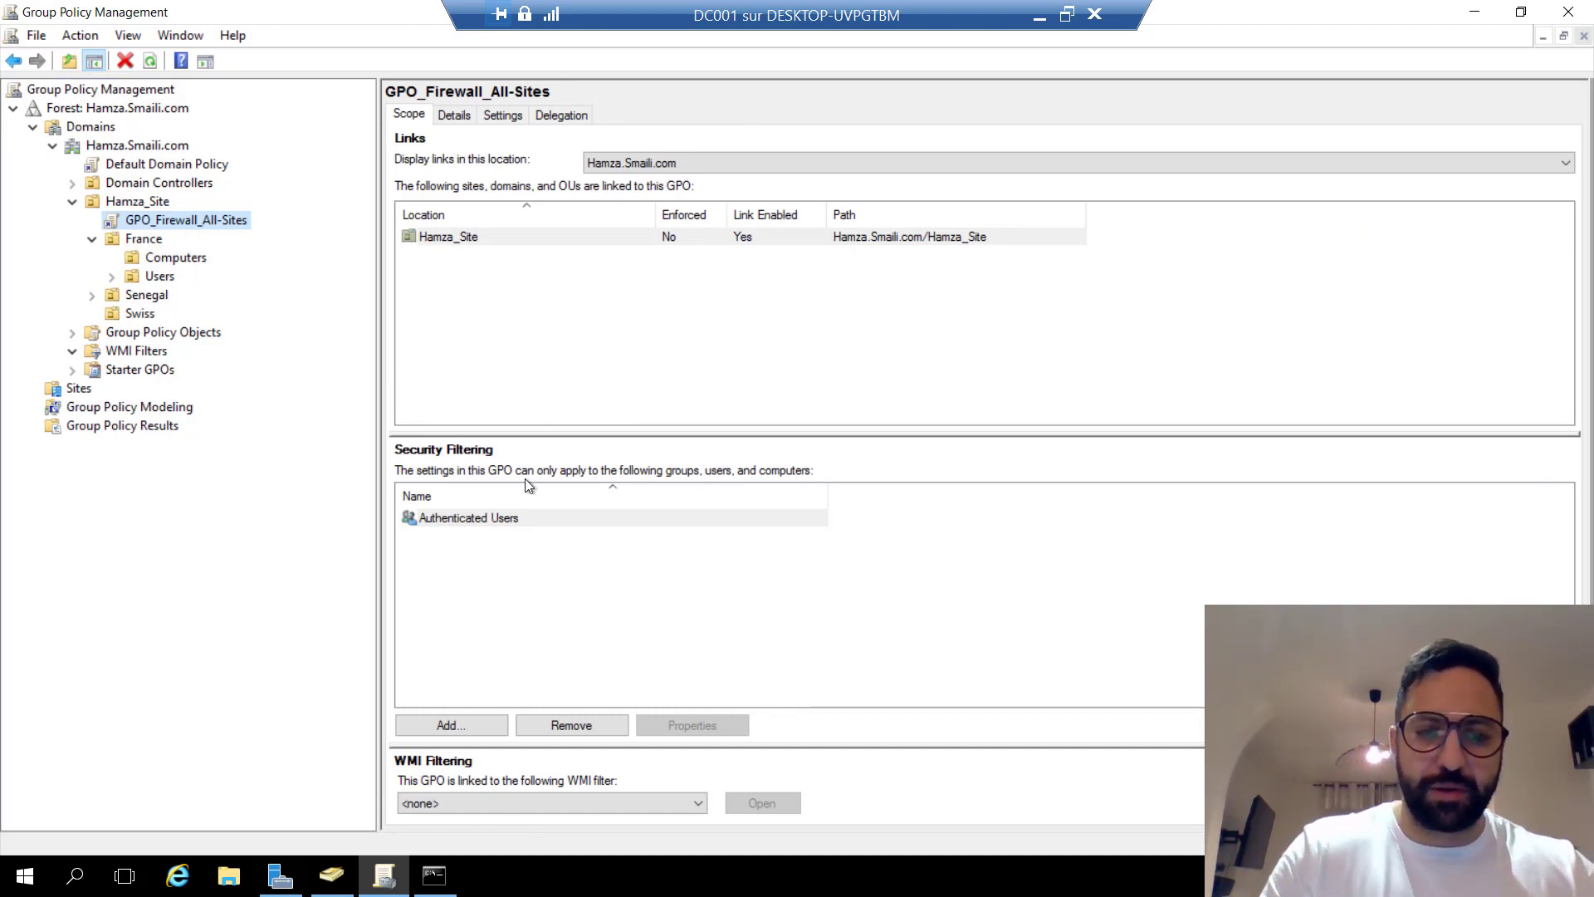
click(481, 532)
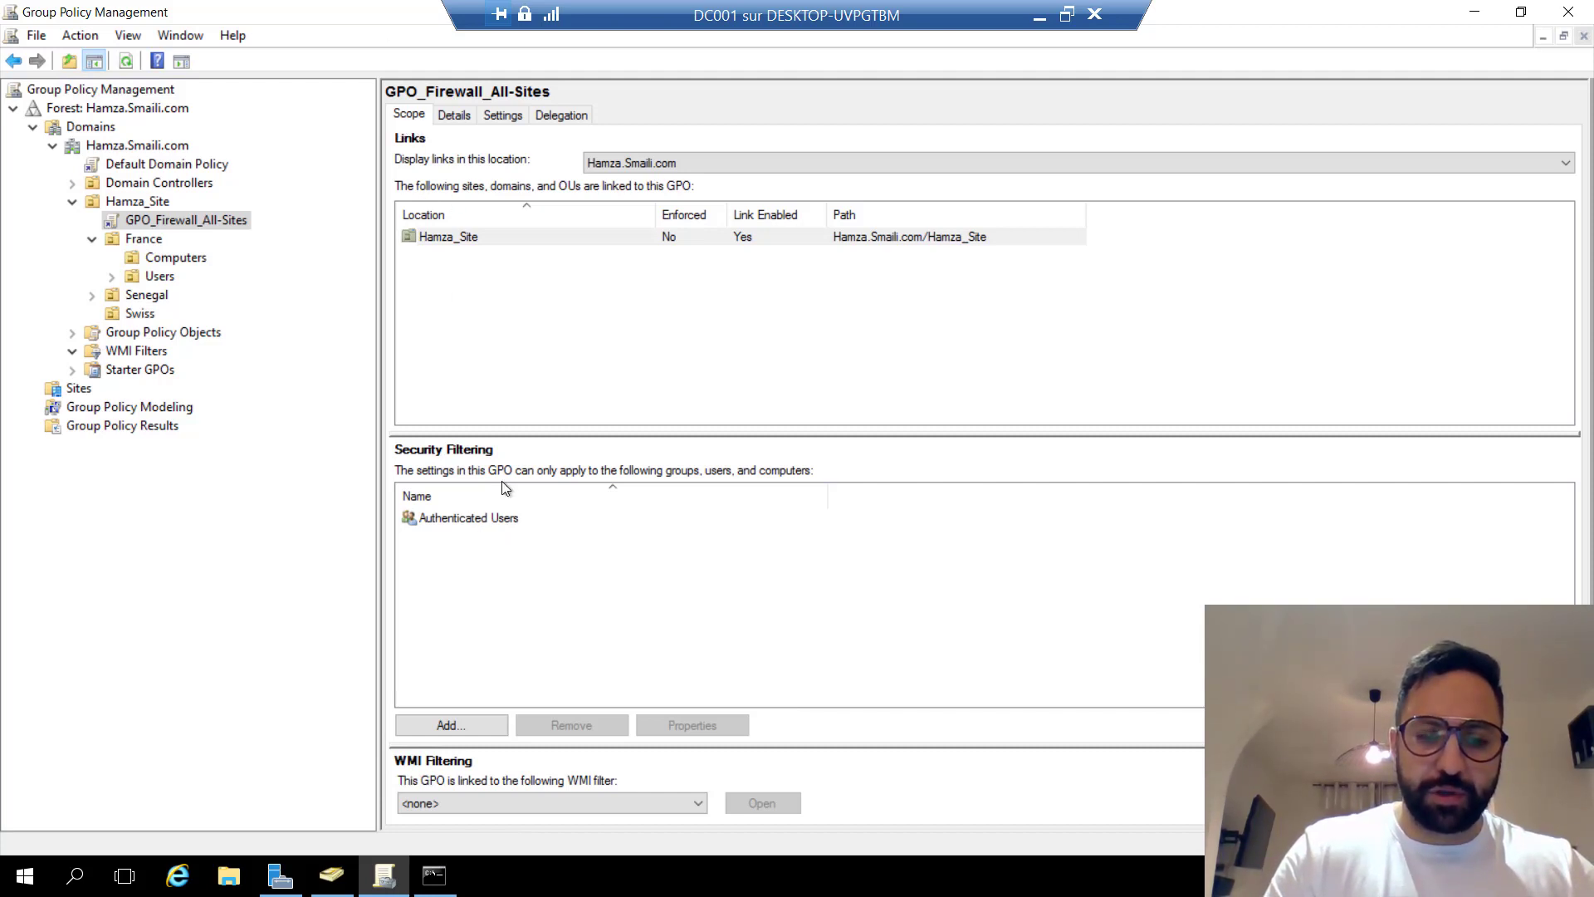
click(477, 521)
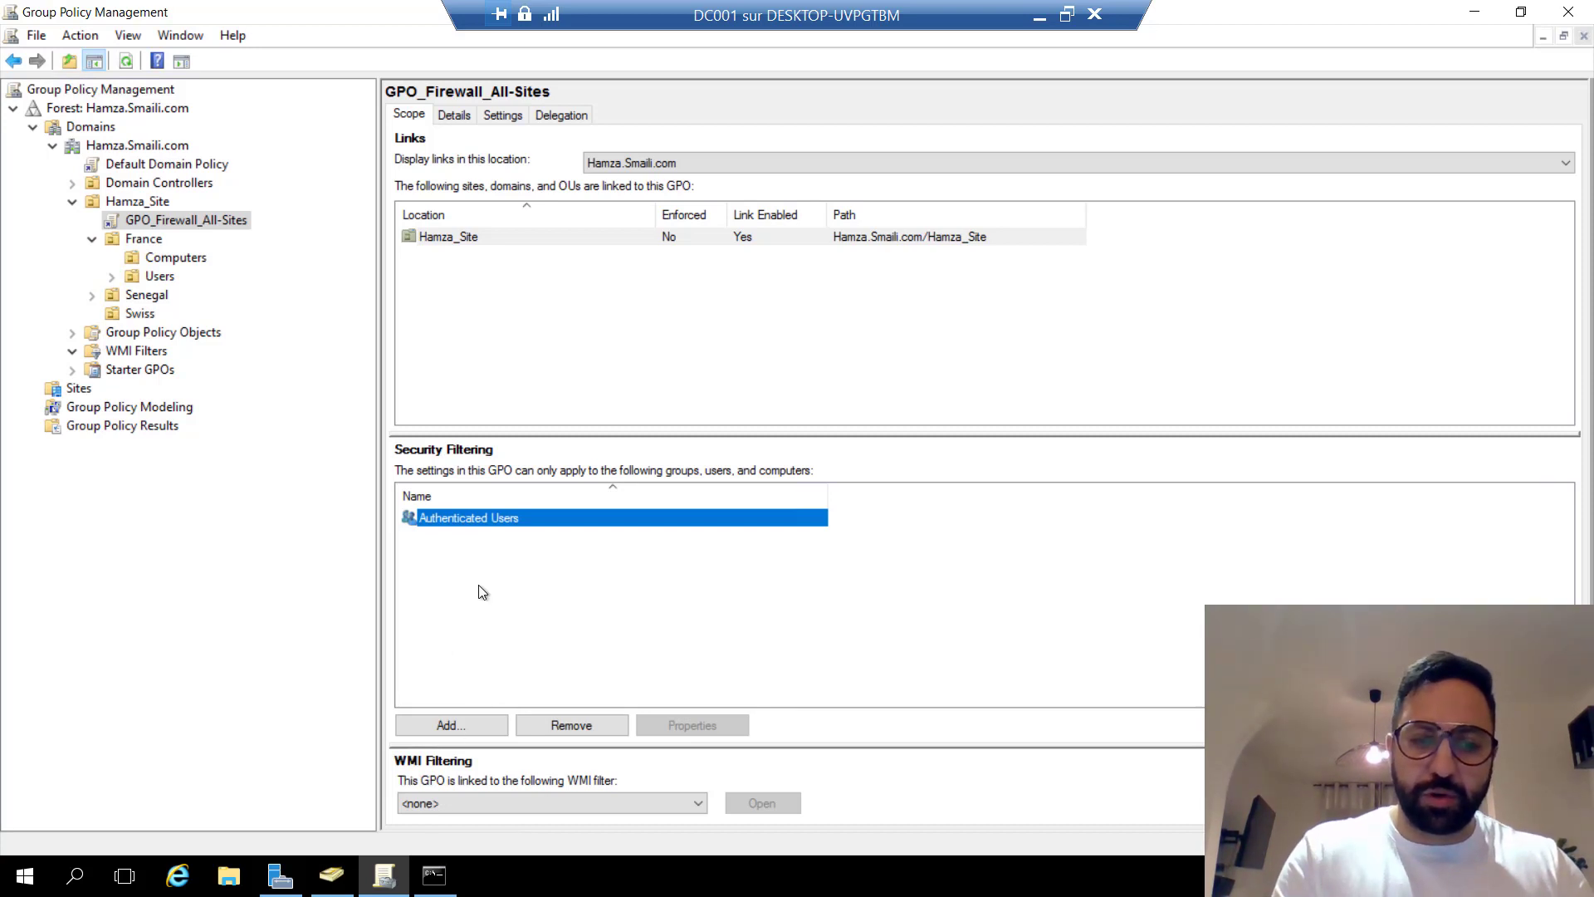
Leave security filtering and the WMI filter unchanged, and display GPO_Firewall_All-Sites's delegation permissions.
click(465, 729)
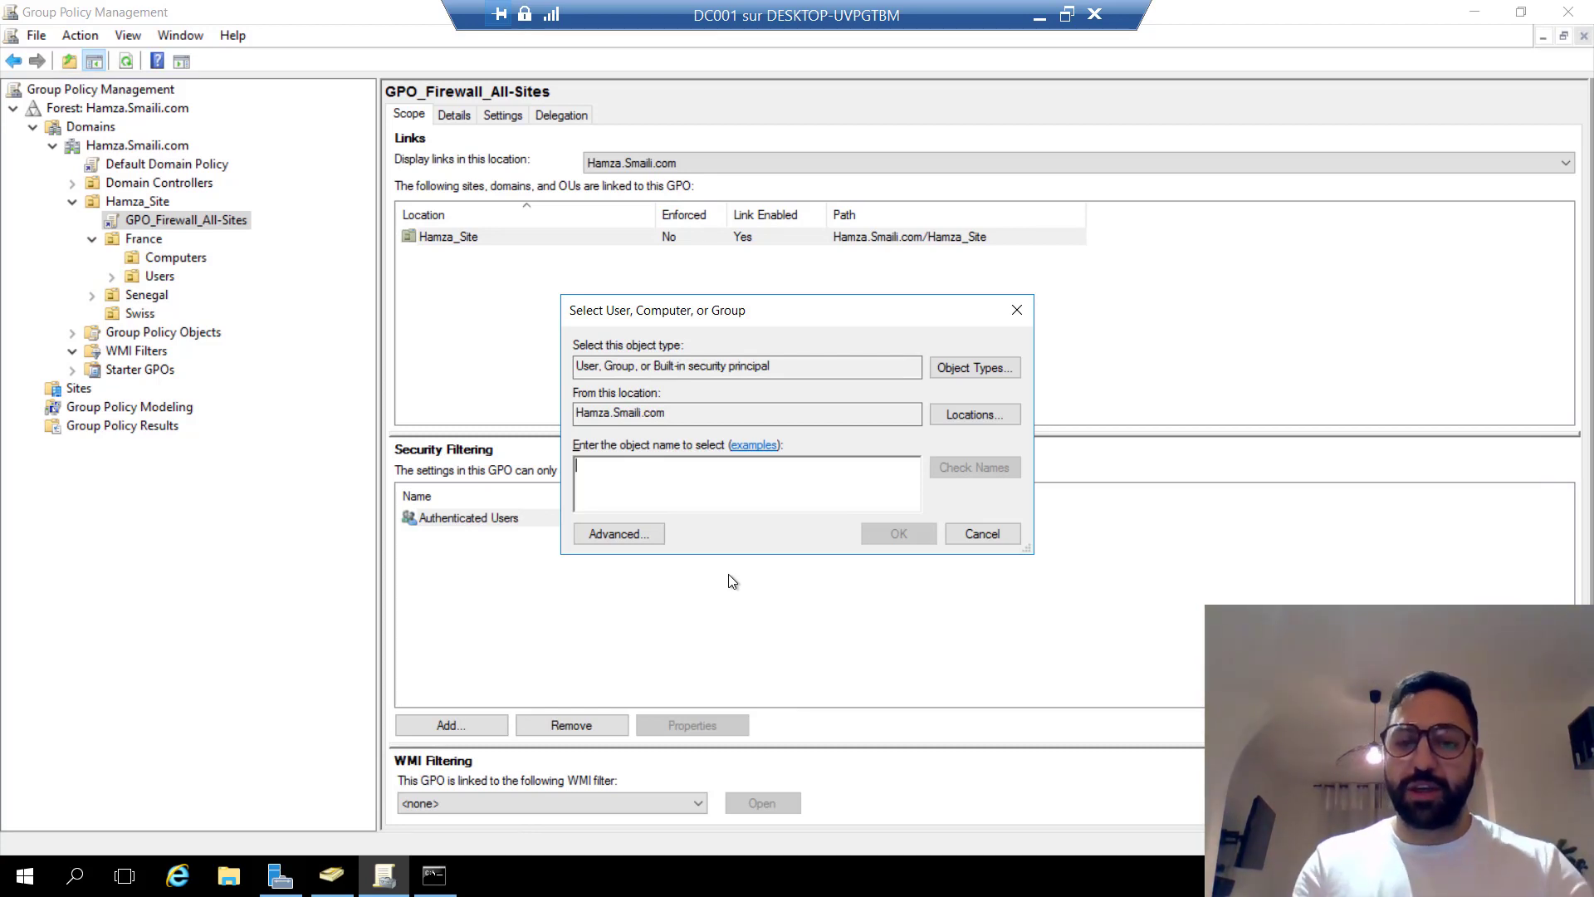
click(972, 534)
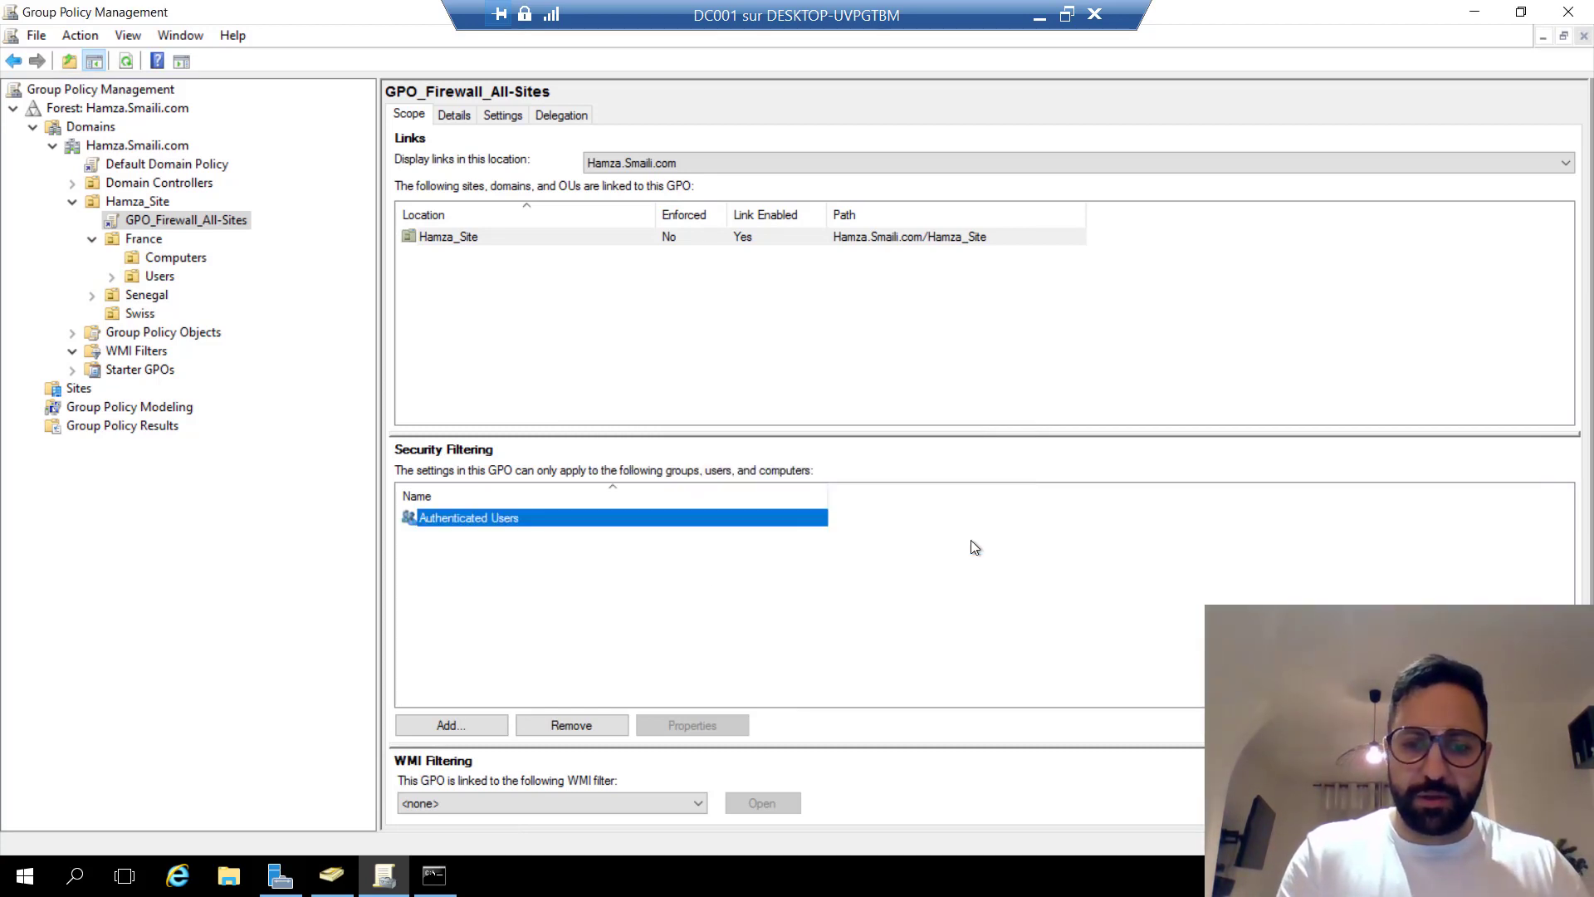
click(543, 567)
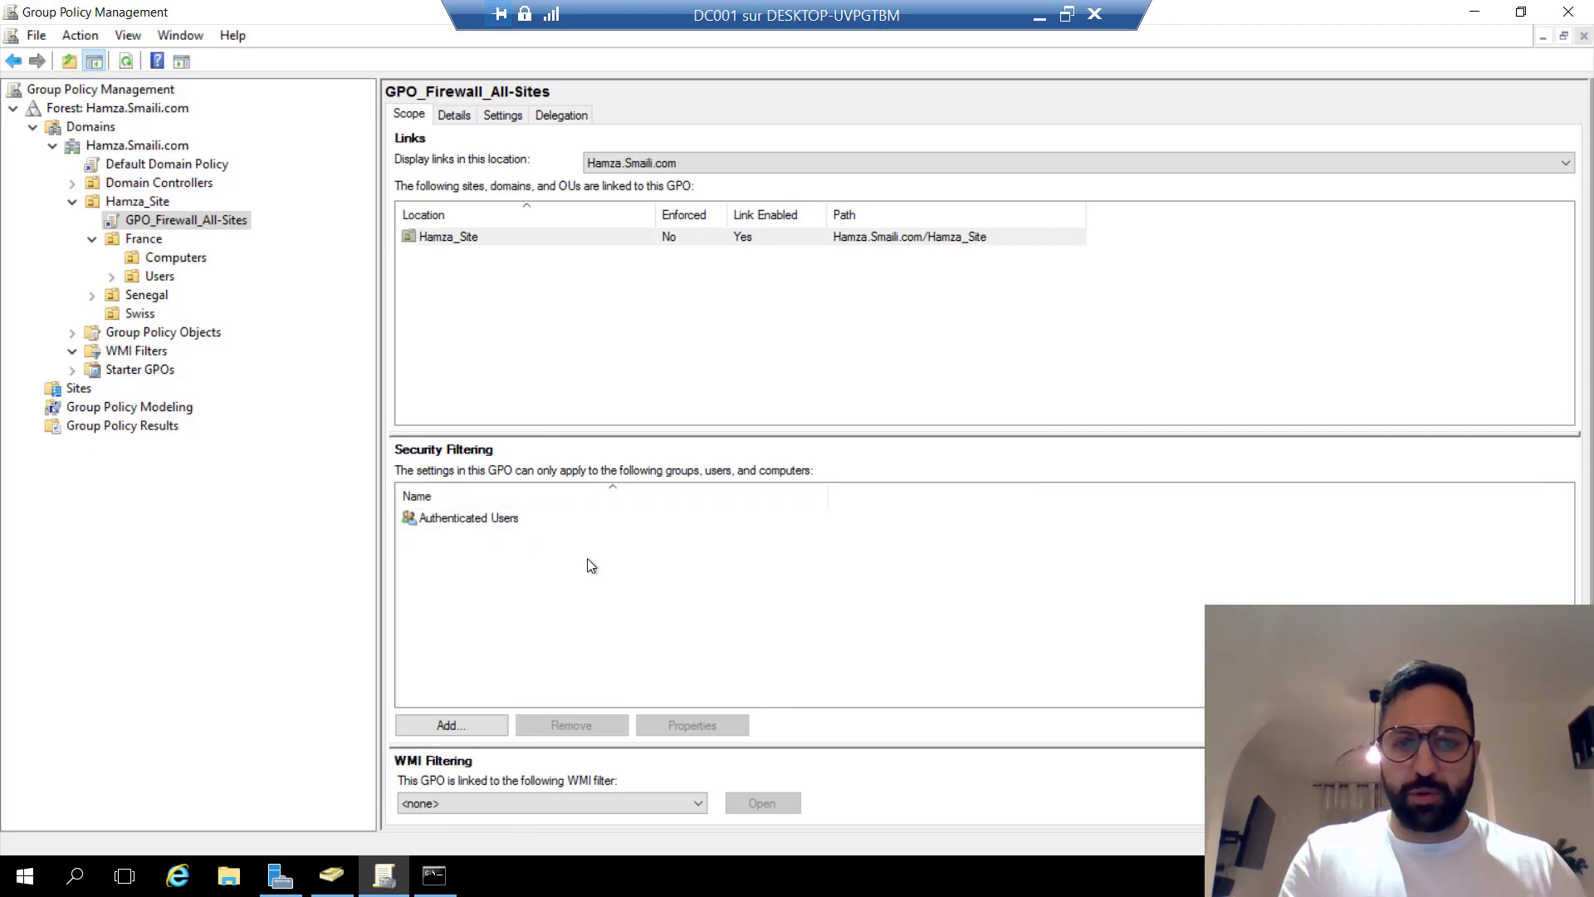
click(525, 799)
click(501, 802)
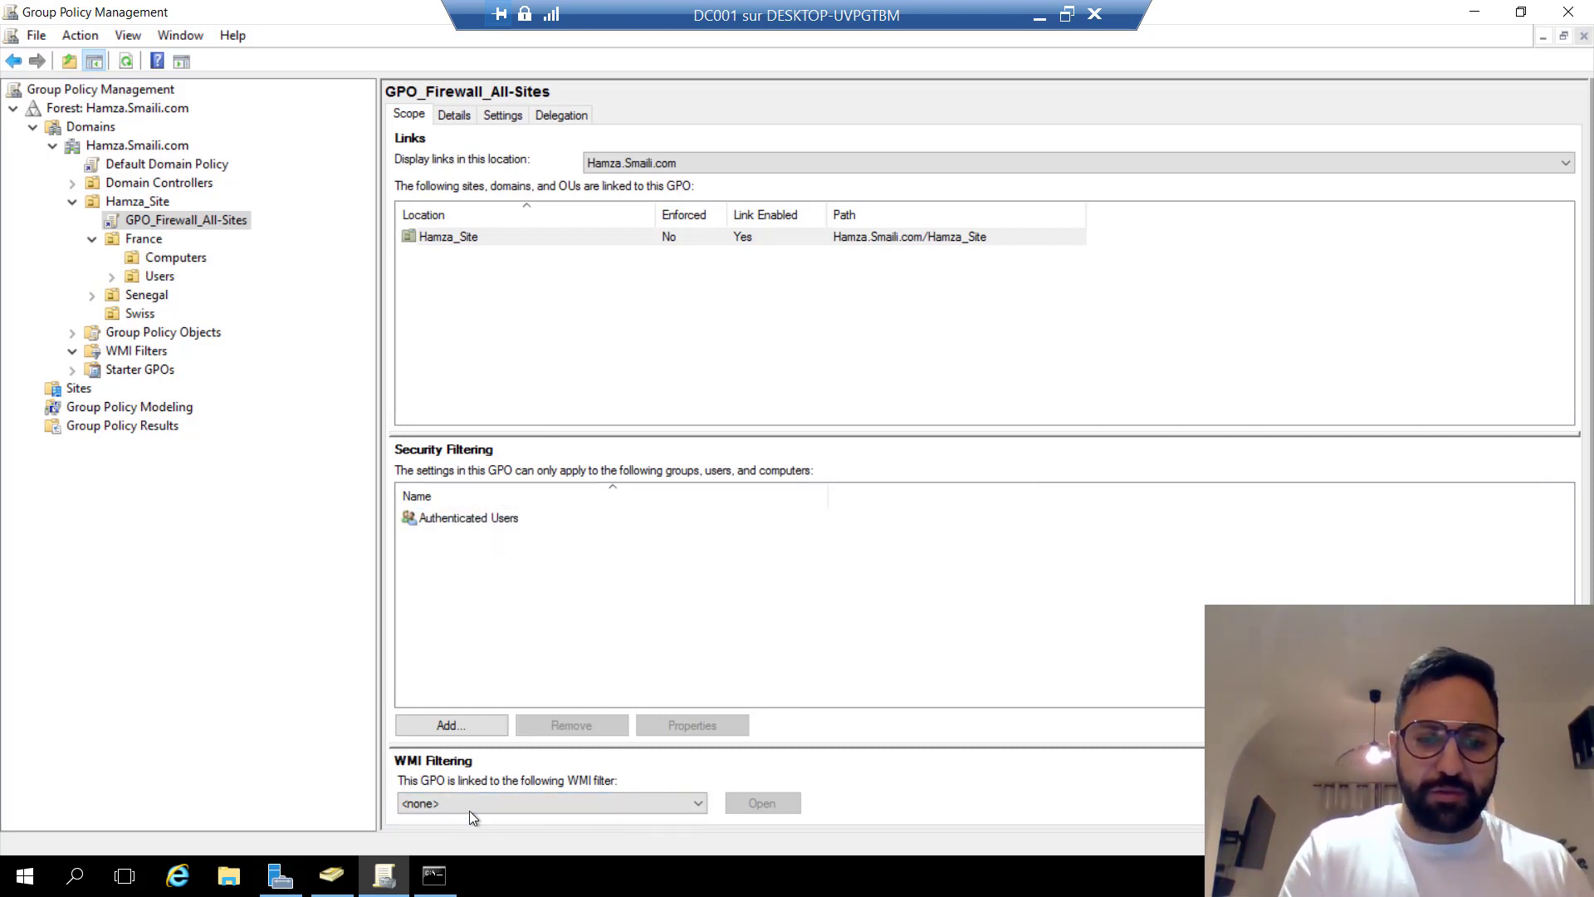
click(563, 116)
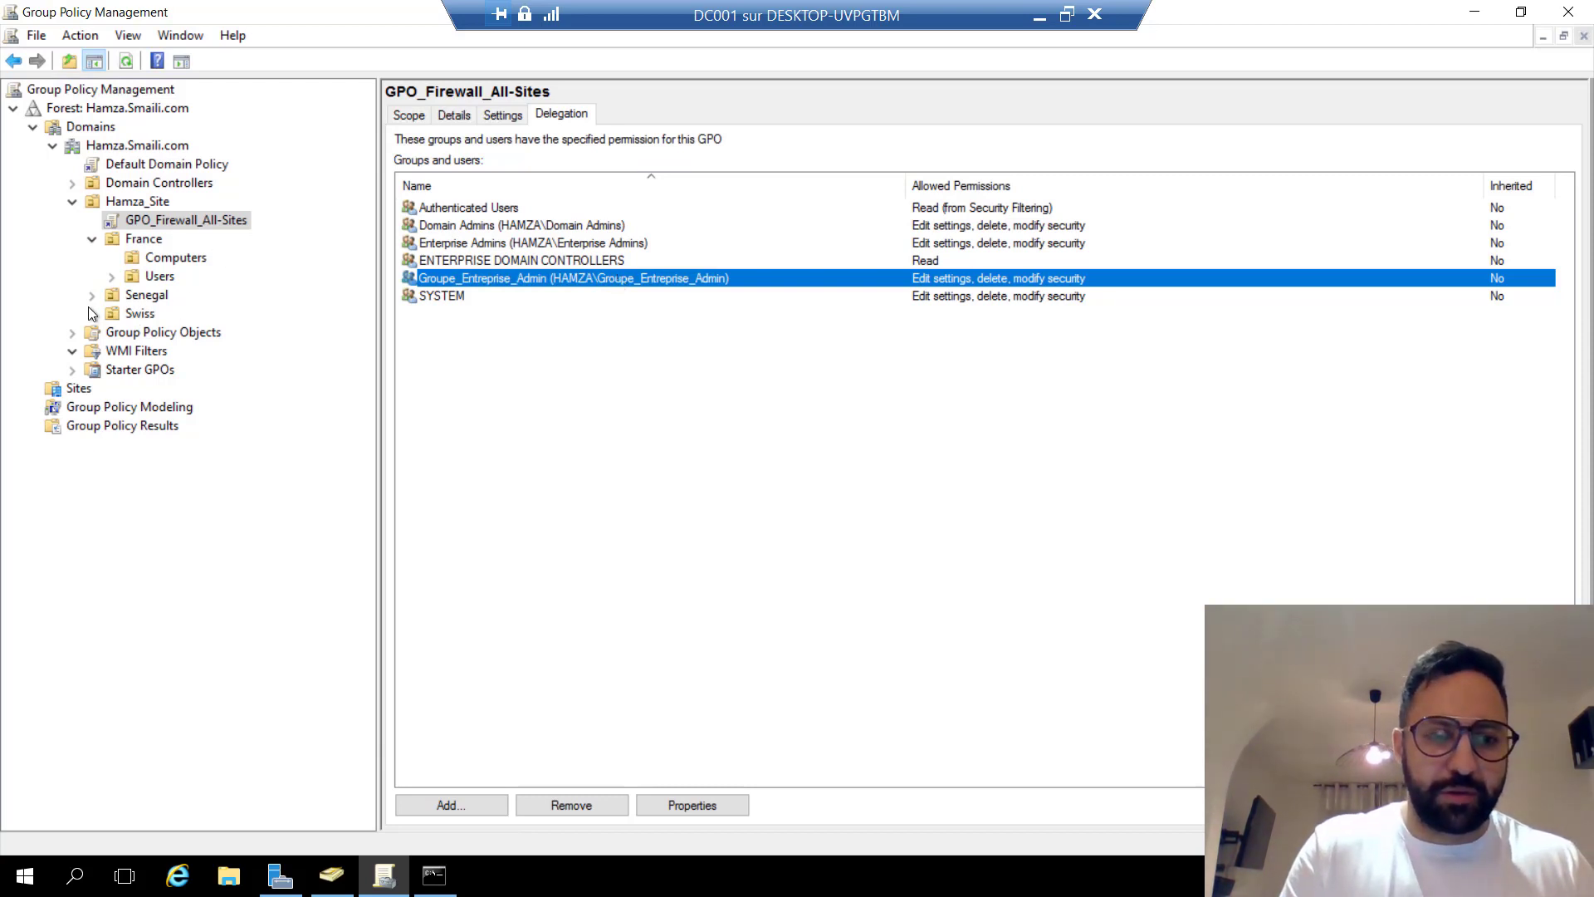
Back in Active Directory Users and Computers, add global security group Groupe_FR_GPO_N1 under Groupes.
click(331, 875)
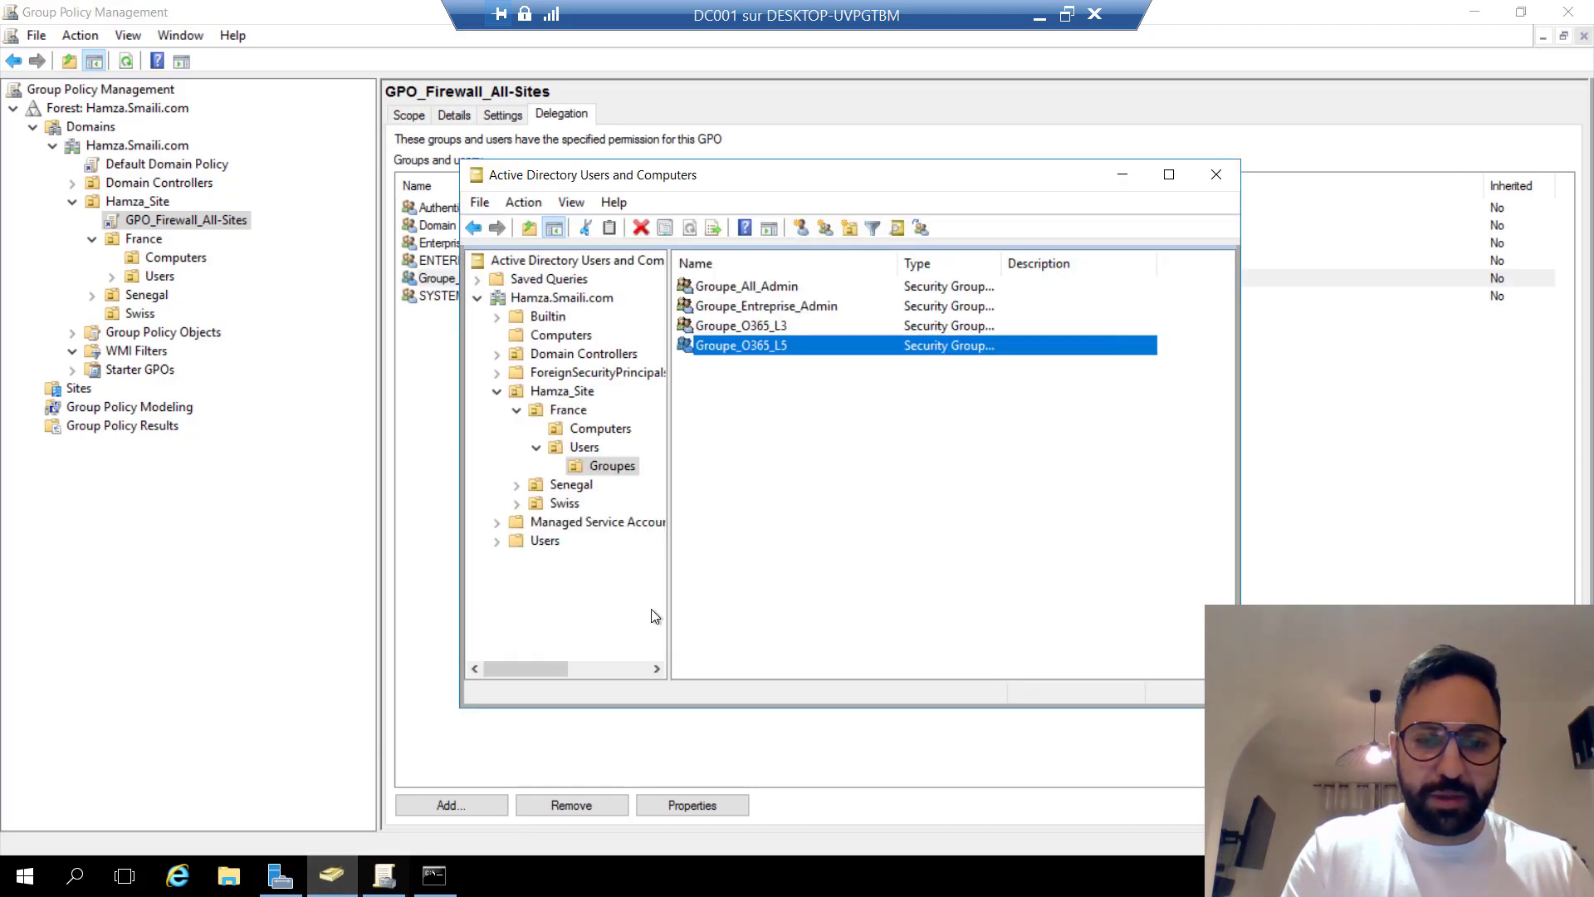
click(621, 472)
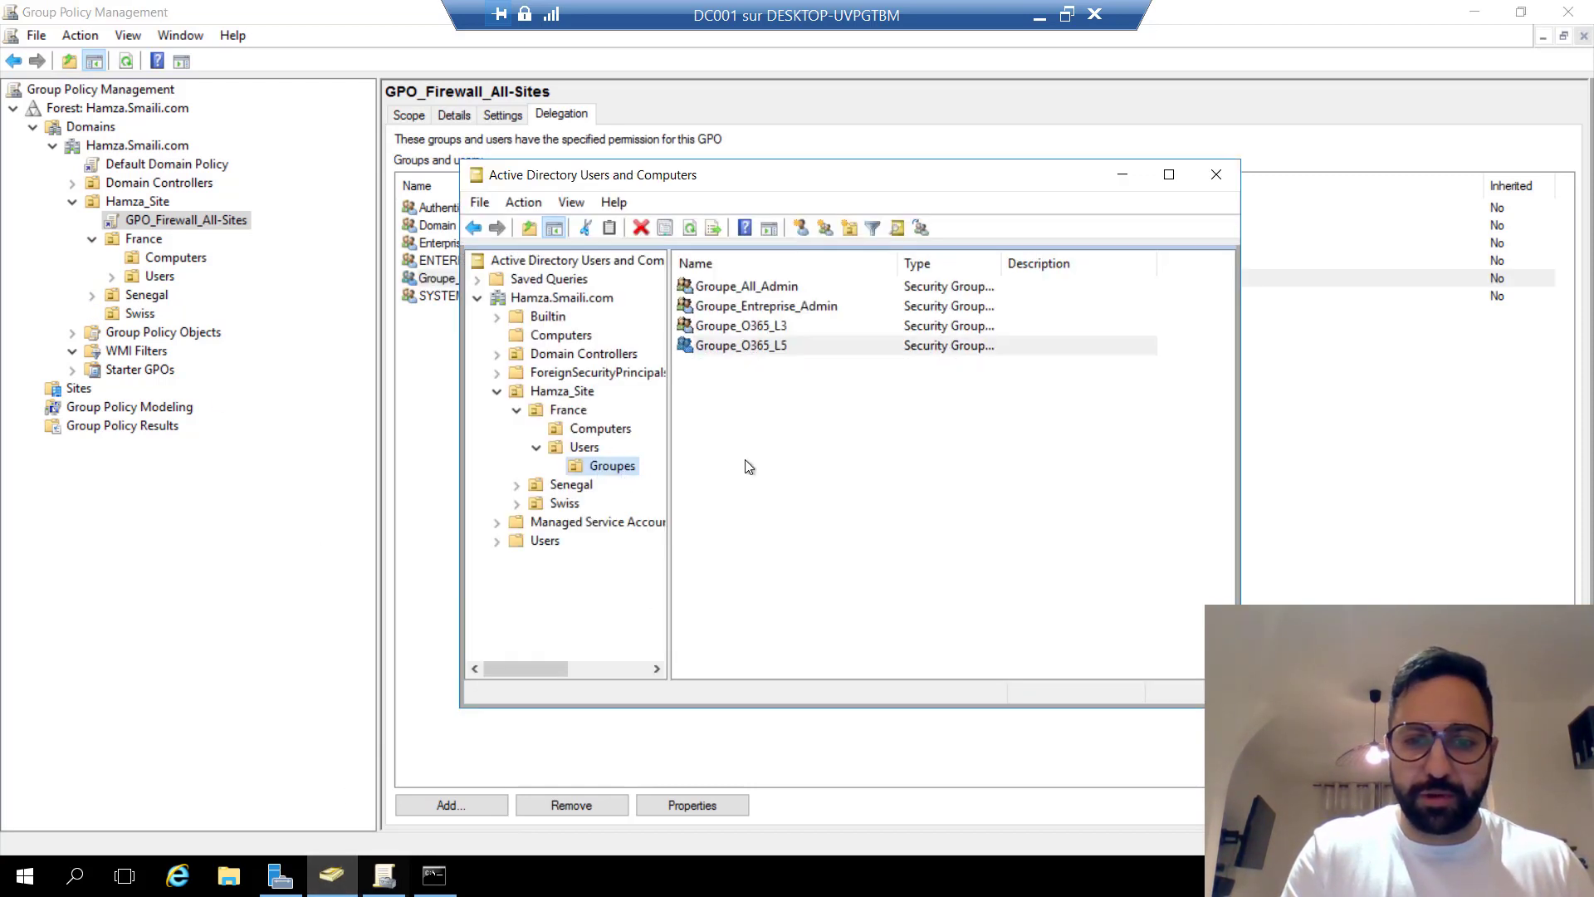
right_click(615, 465)
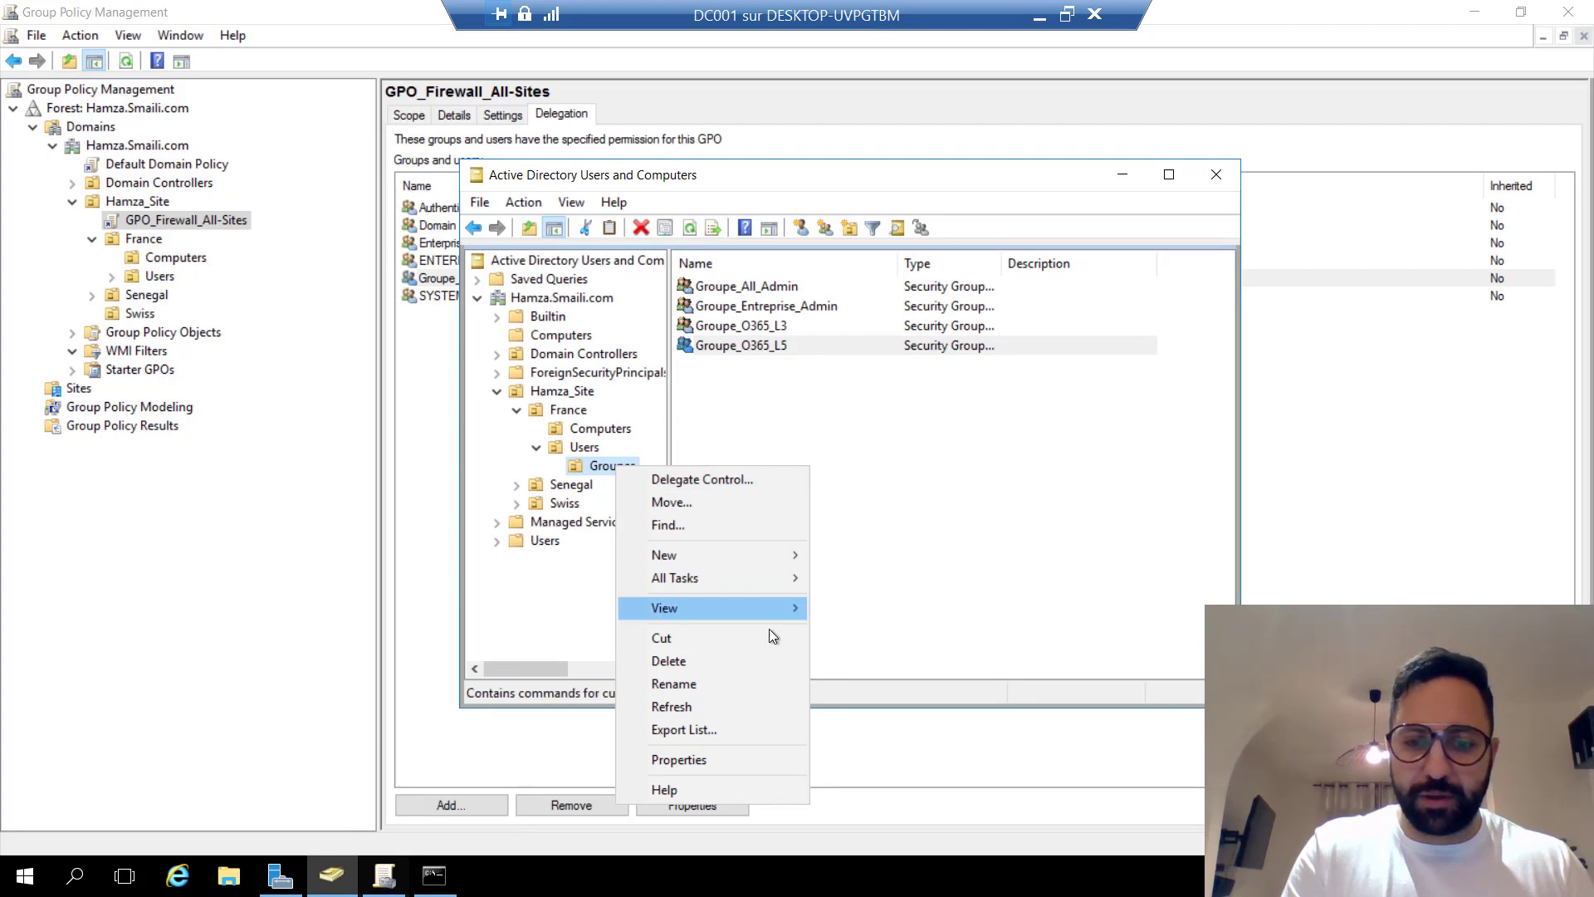
mouse_move(725, 556)
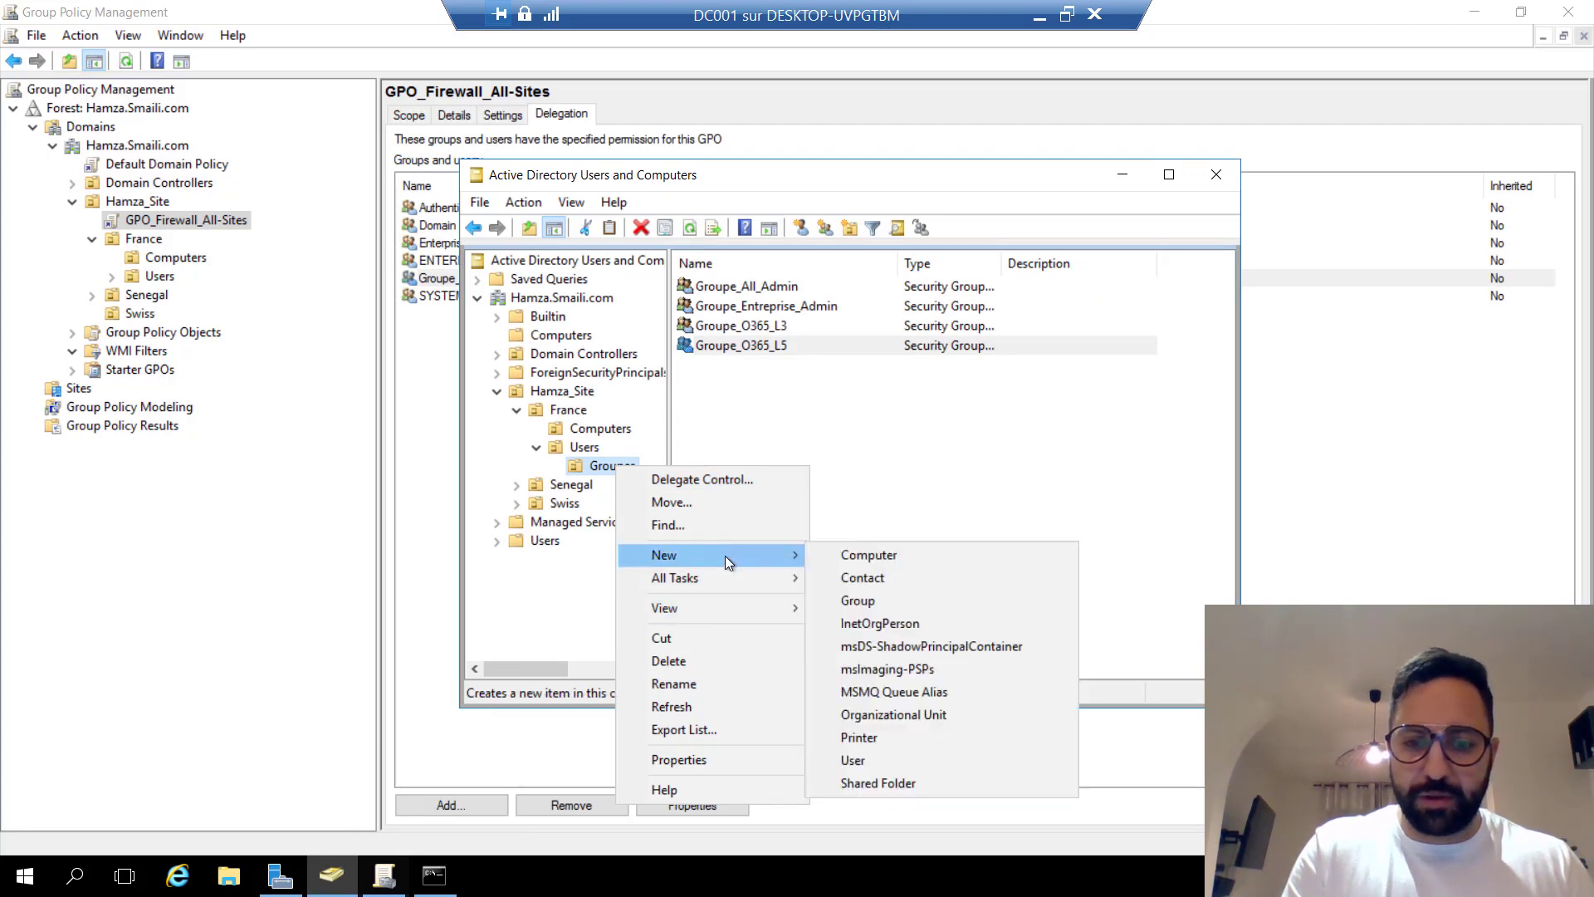
click(869, 596)
text(Grou)
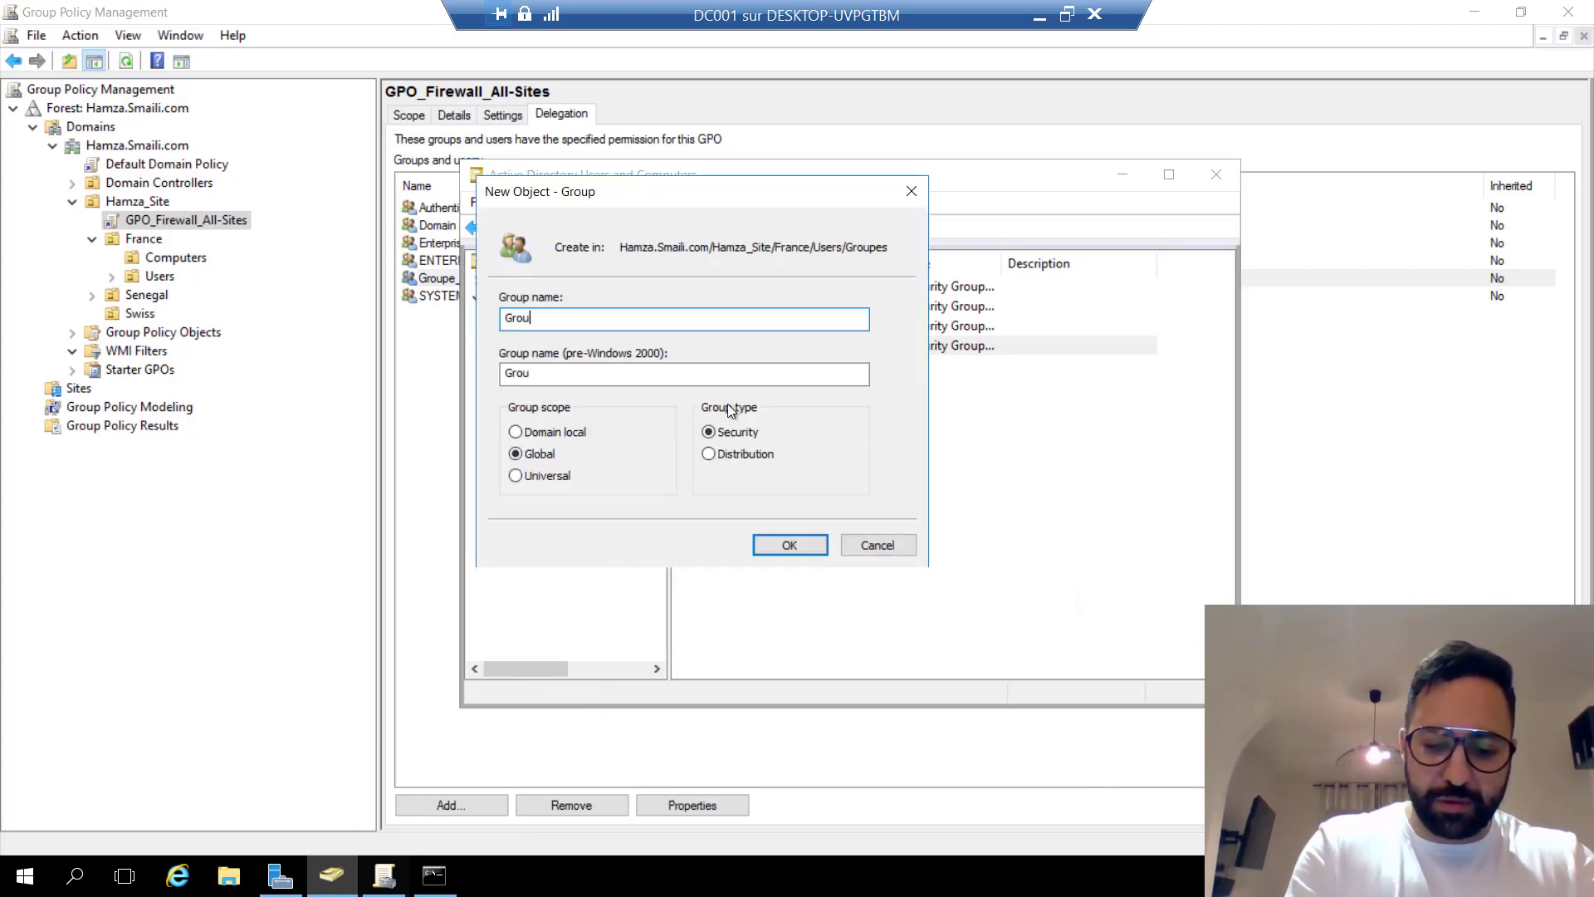
text(pe_FR_)
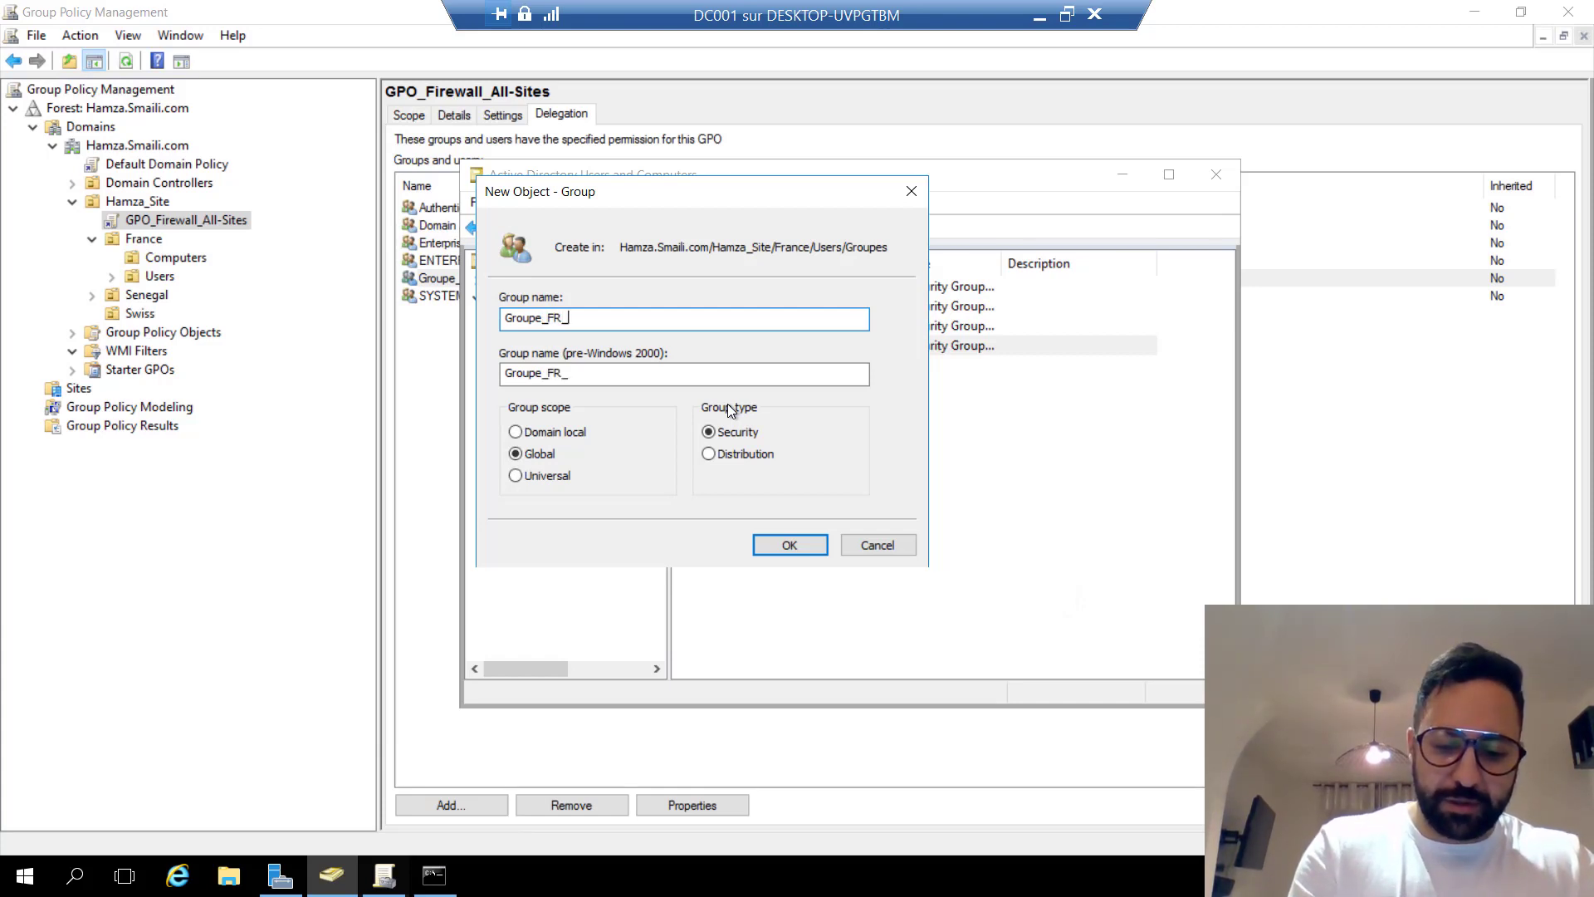
text(GPO_)
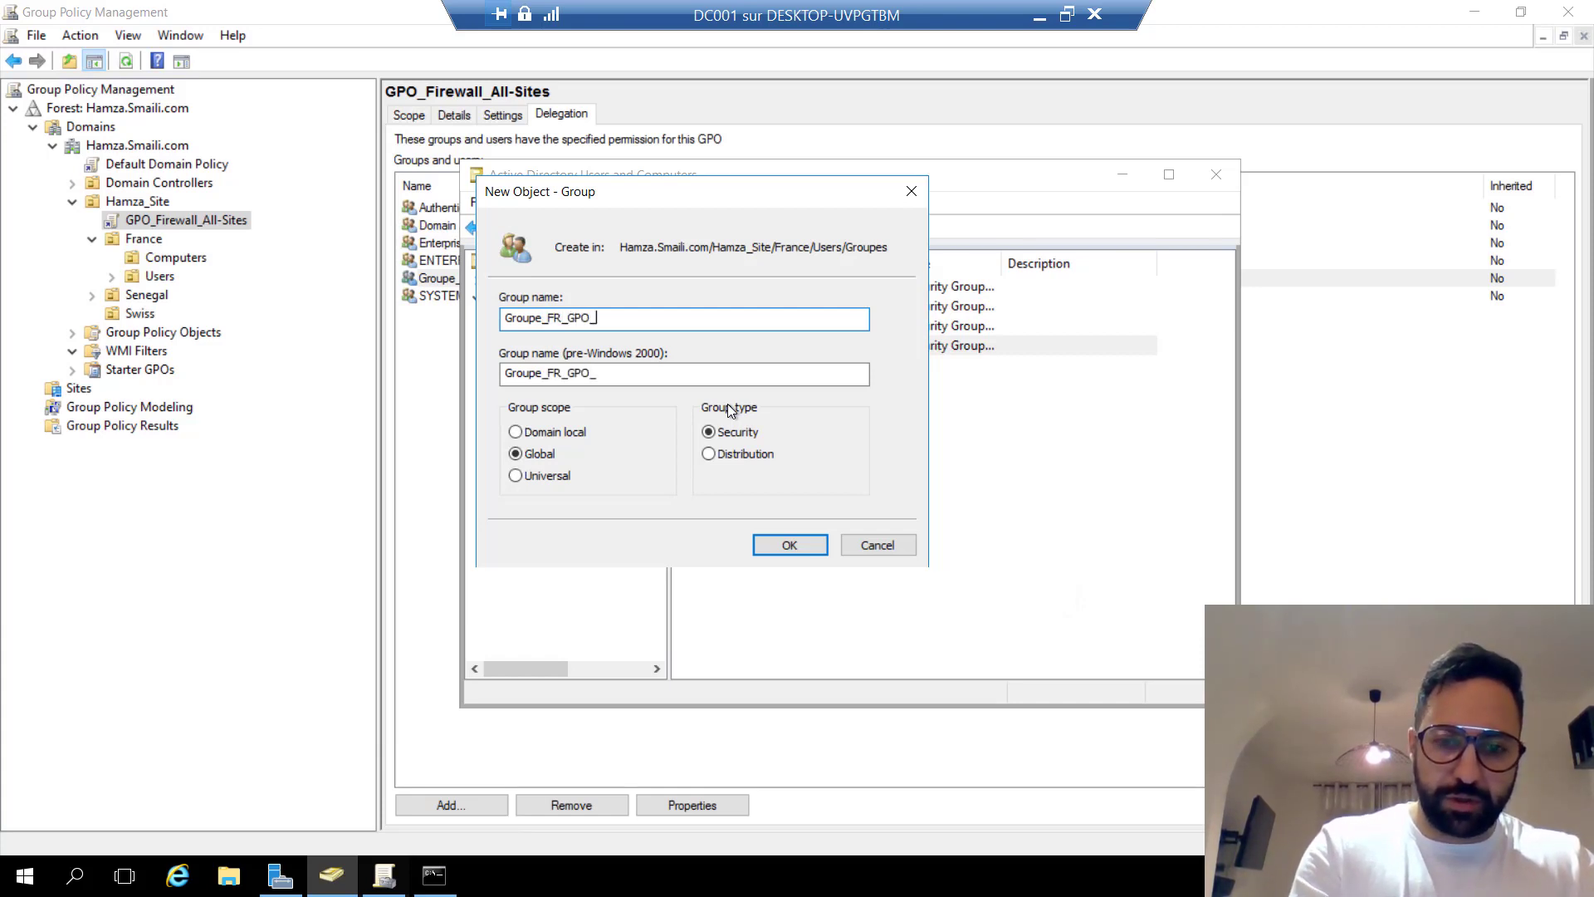
text(N1)
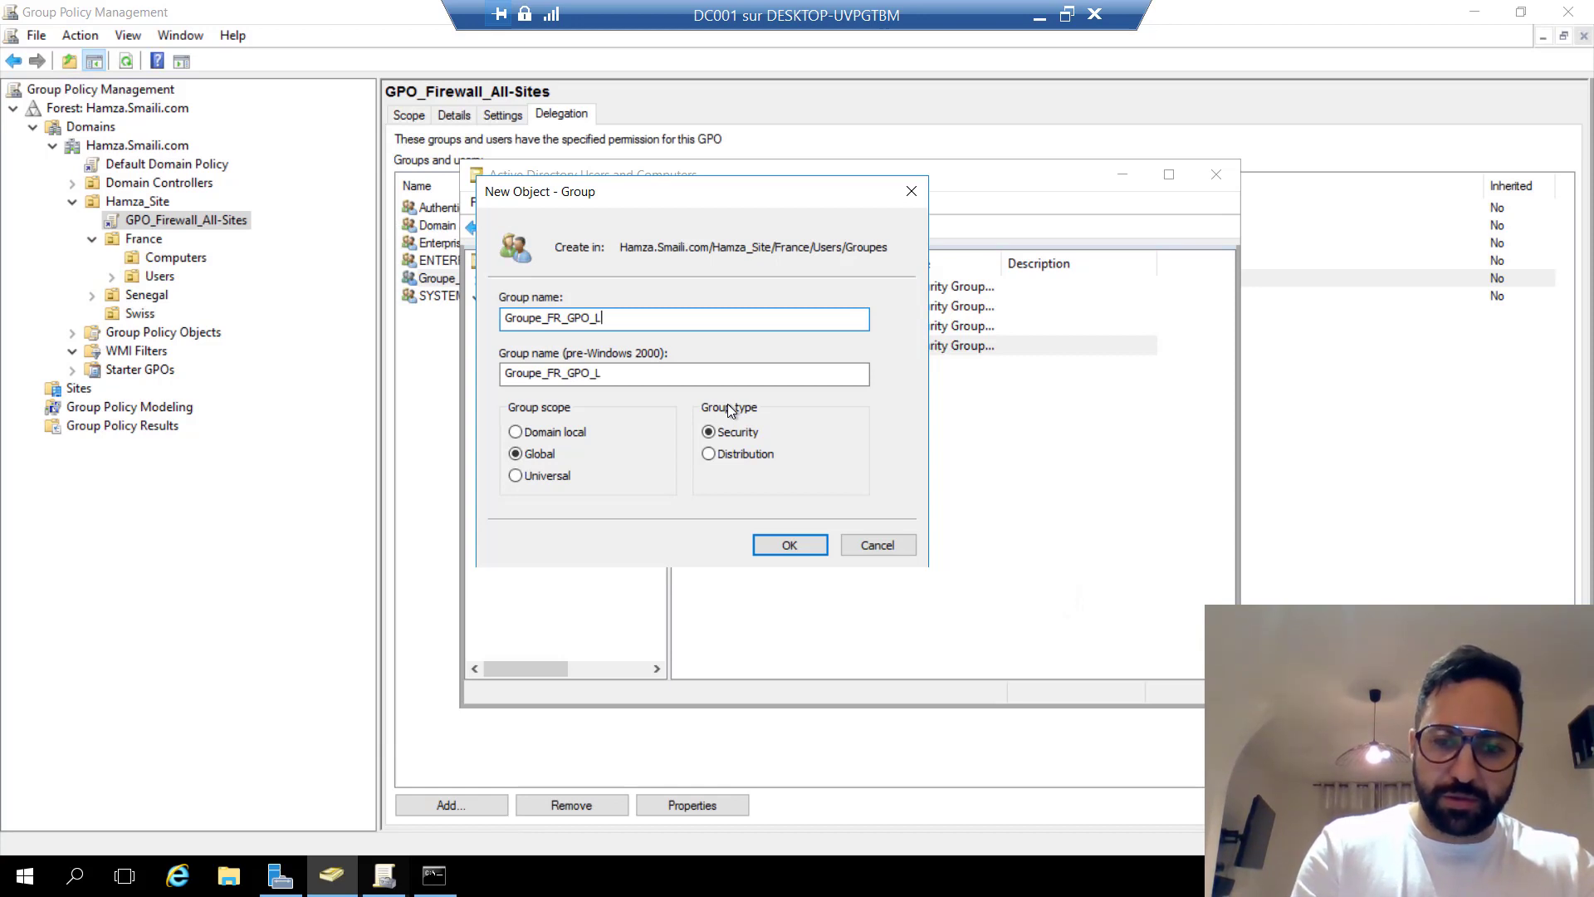
click(784, 548)
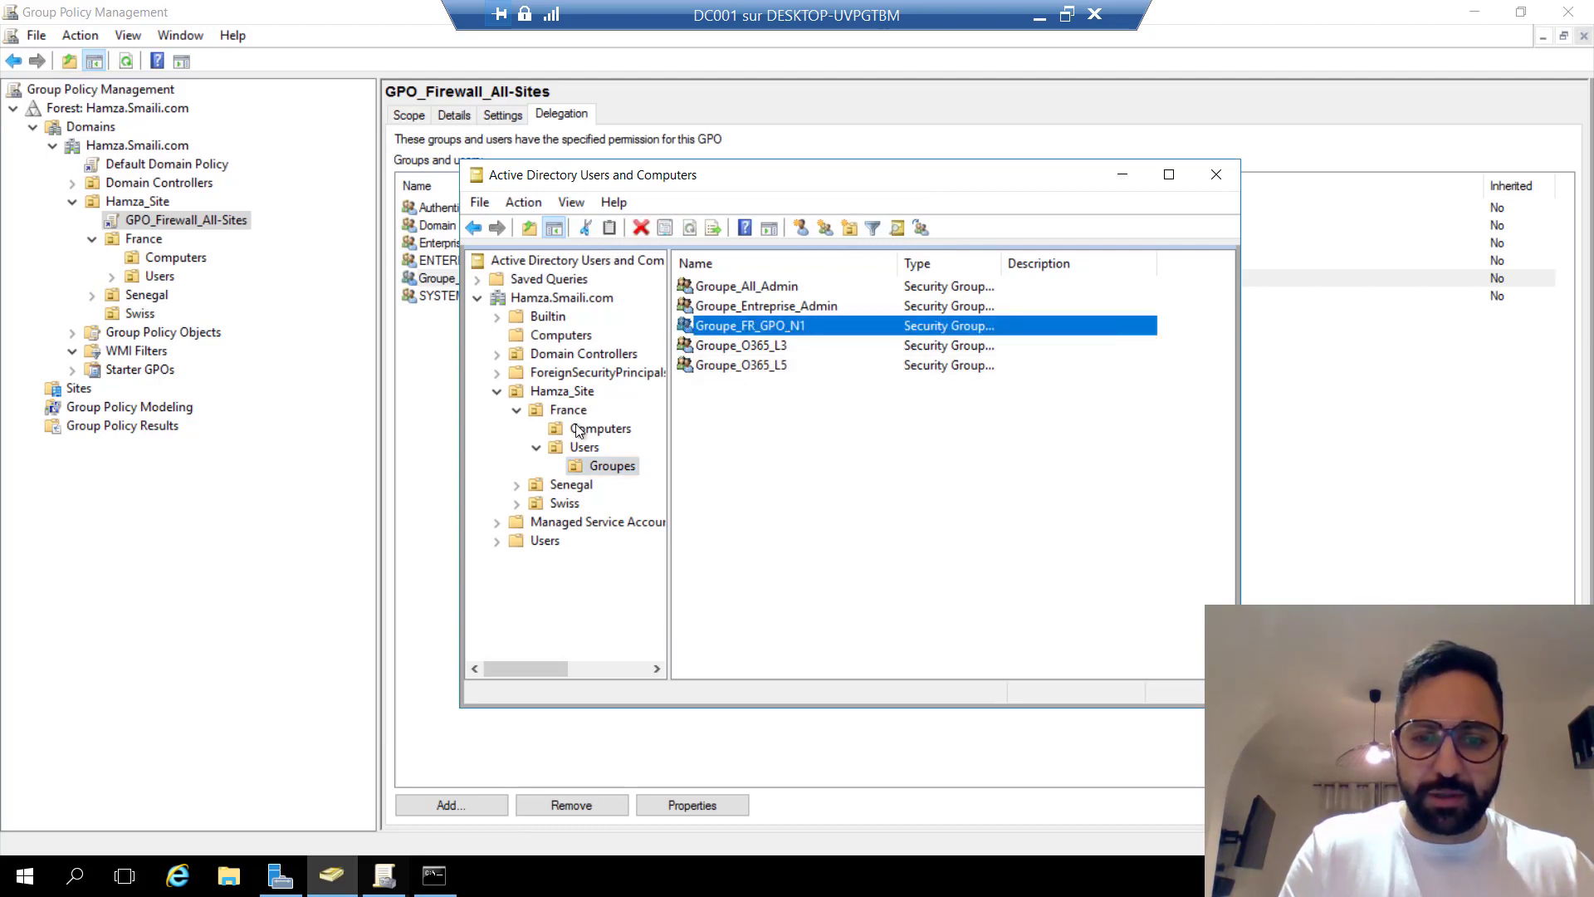
click(583, 447)
Add the France Users account, found by its user name, as a member of Groupe_FR_GPO_N1 and apply.
right_click(579, 447)
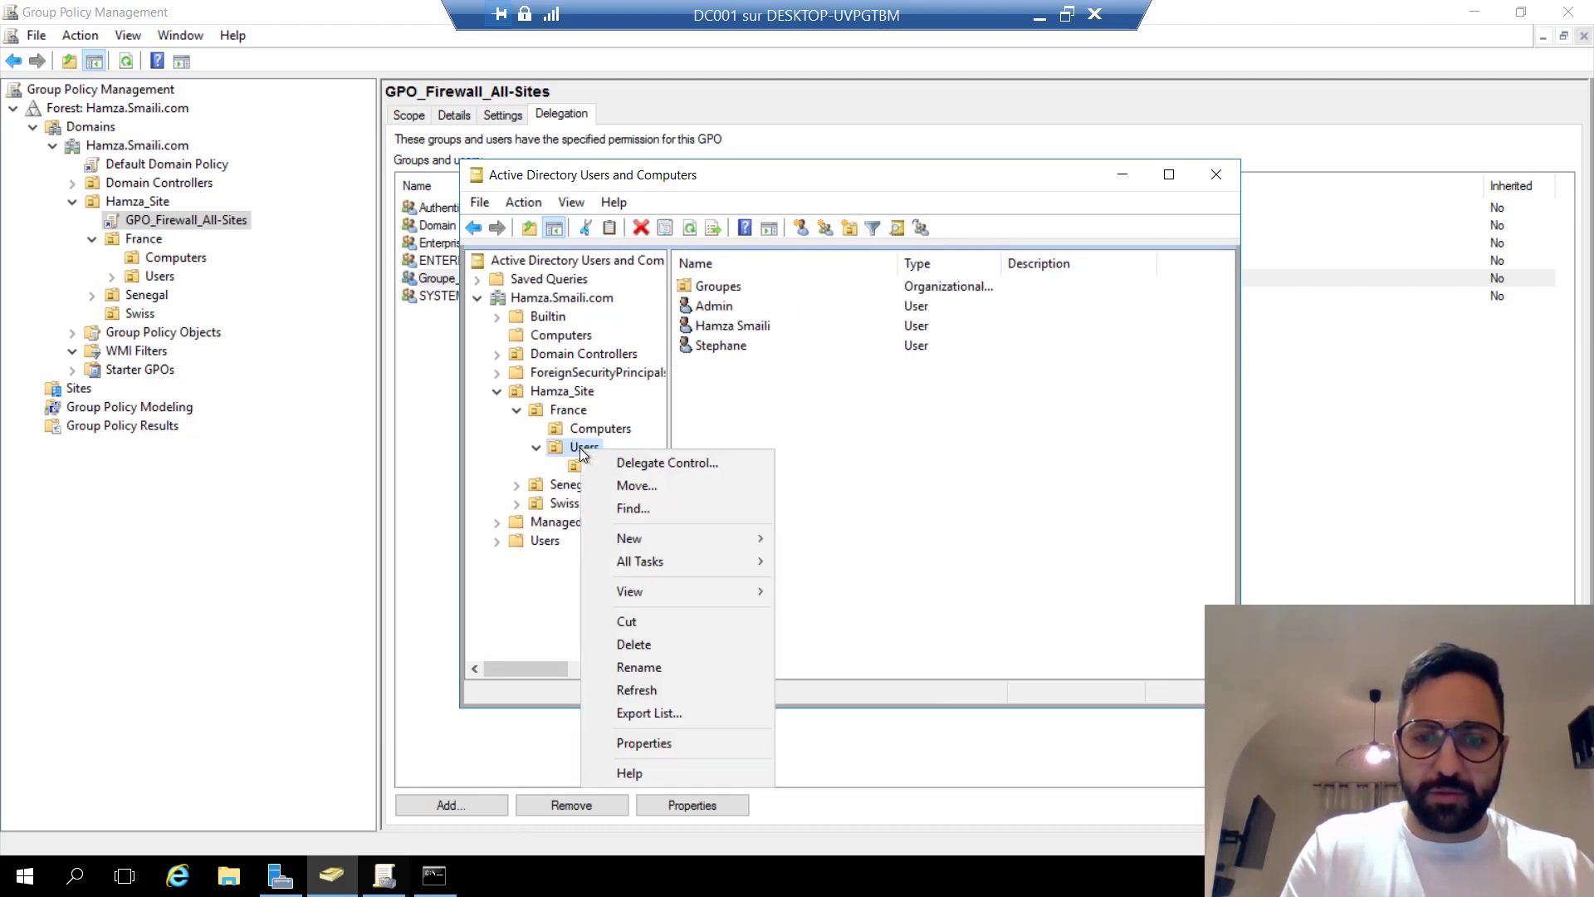
click(575, 465)
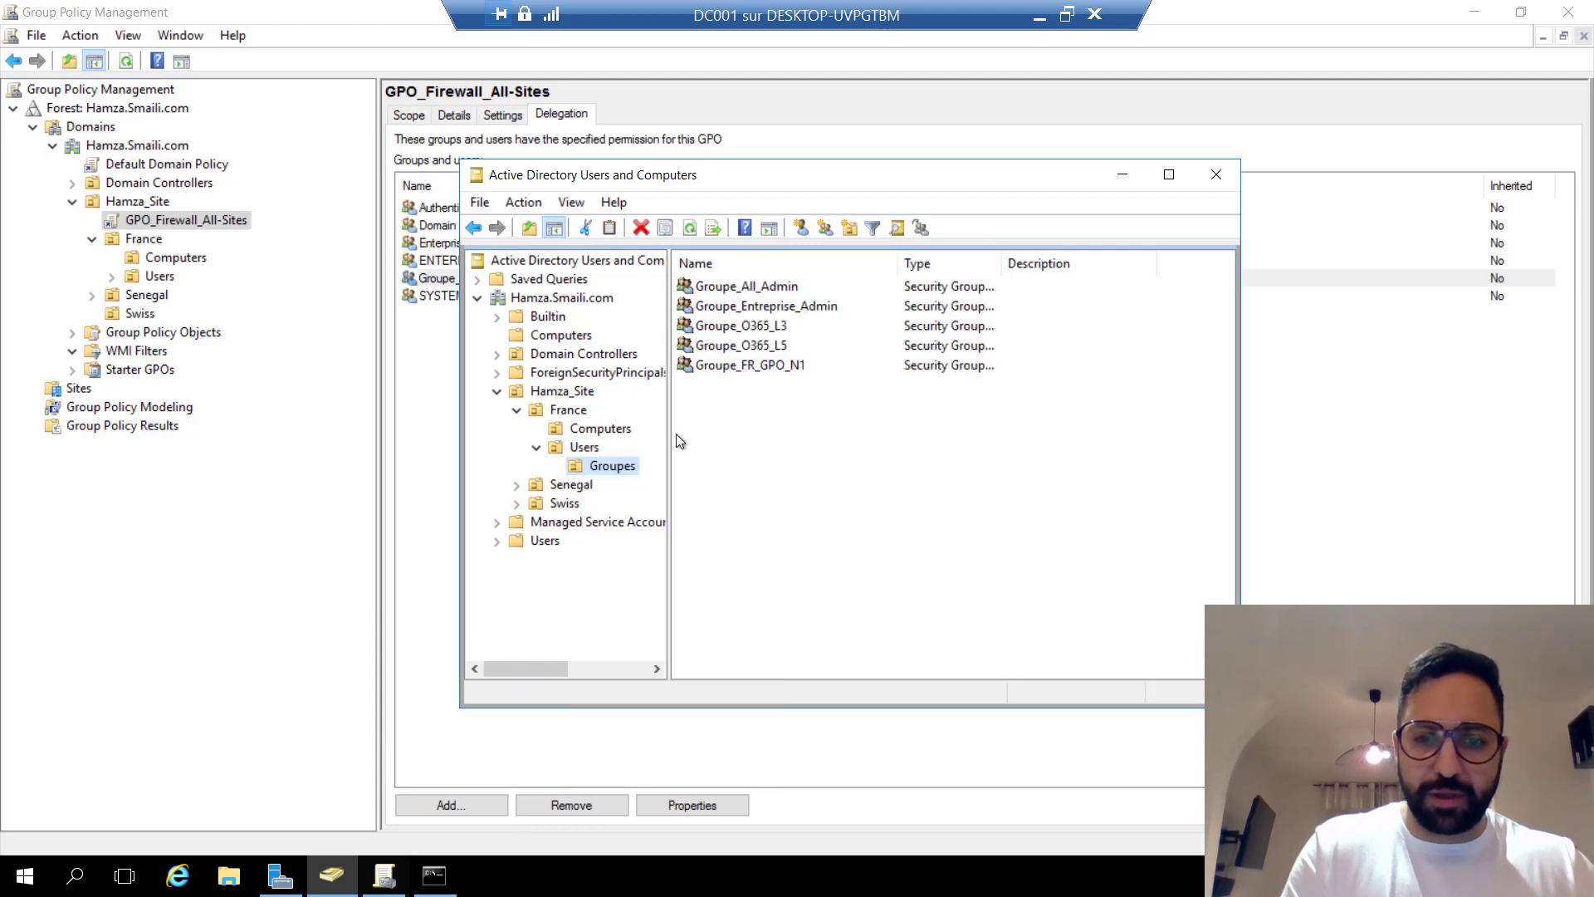
right_click(770, 370)
click(841, 565)
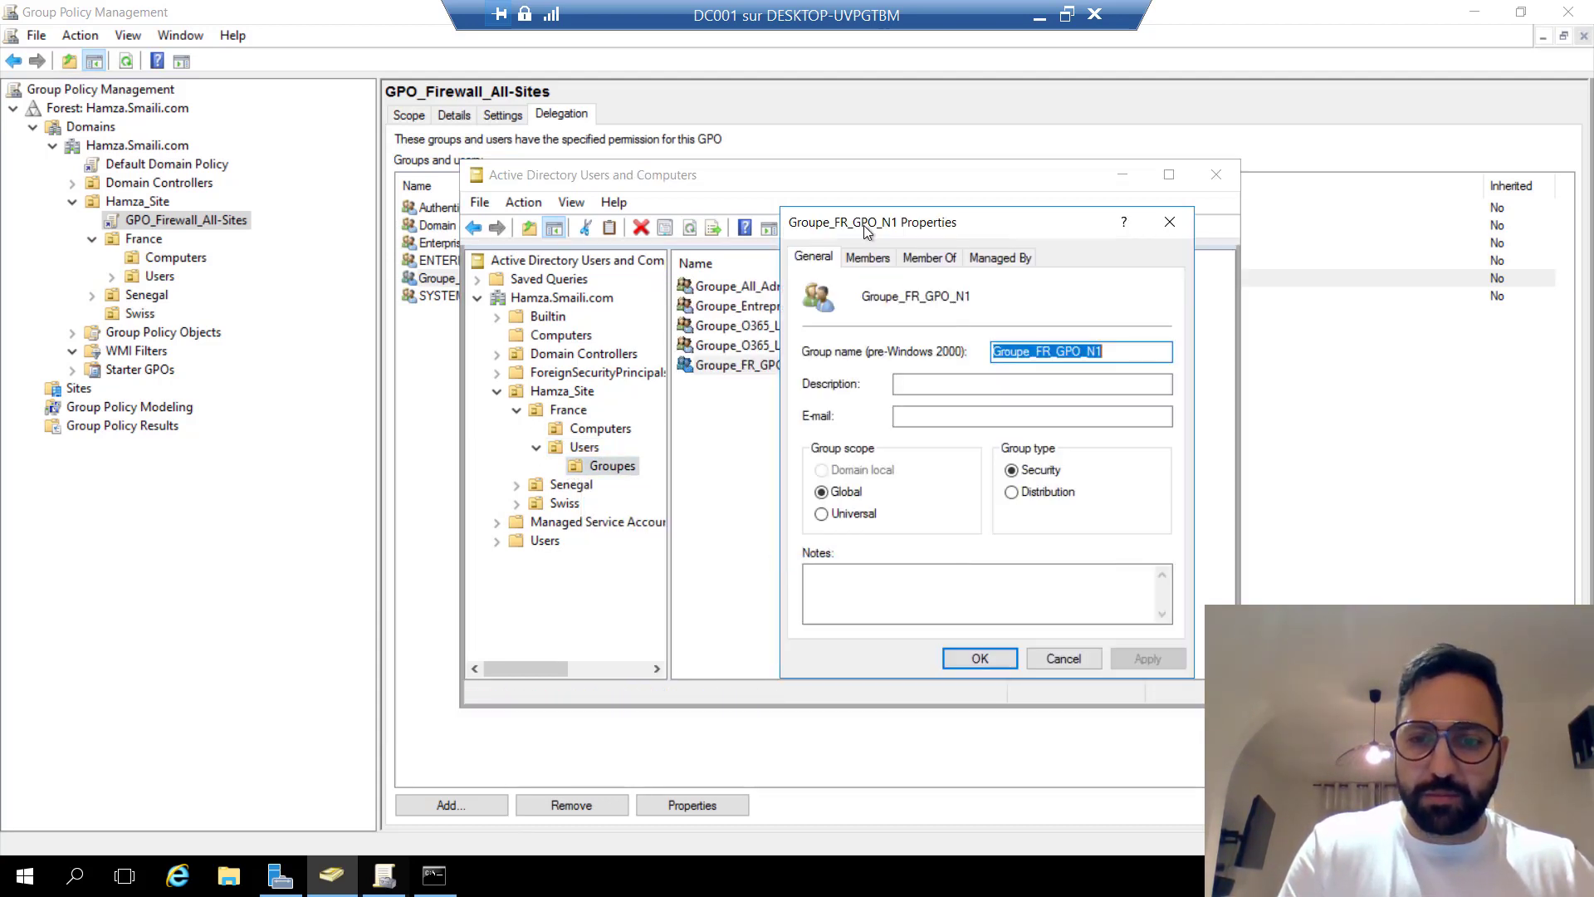
click(877, 259)
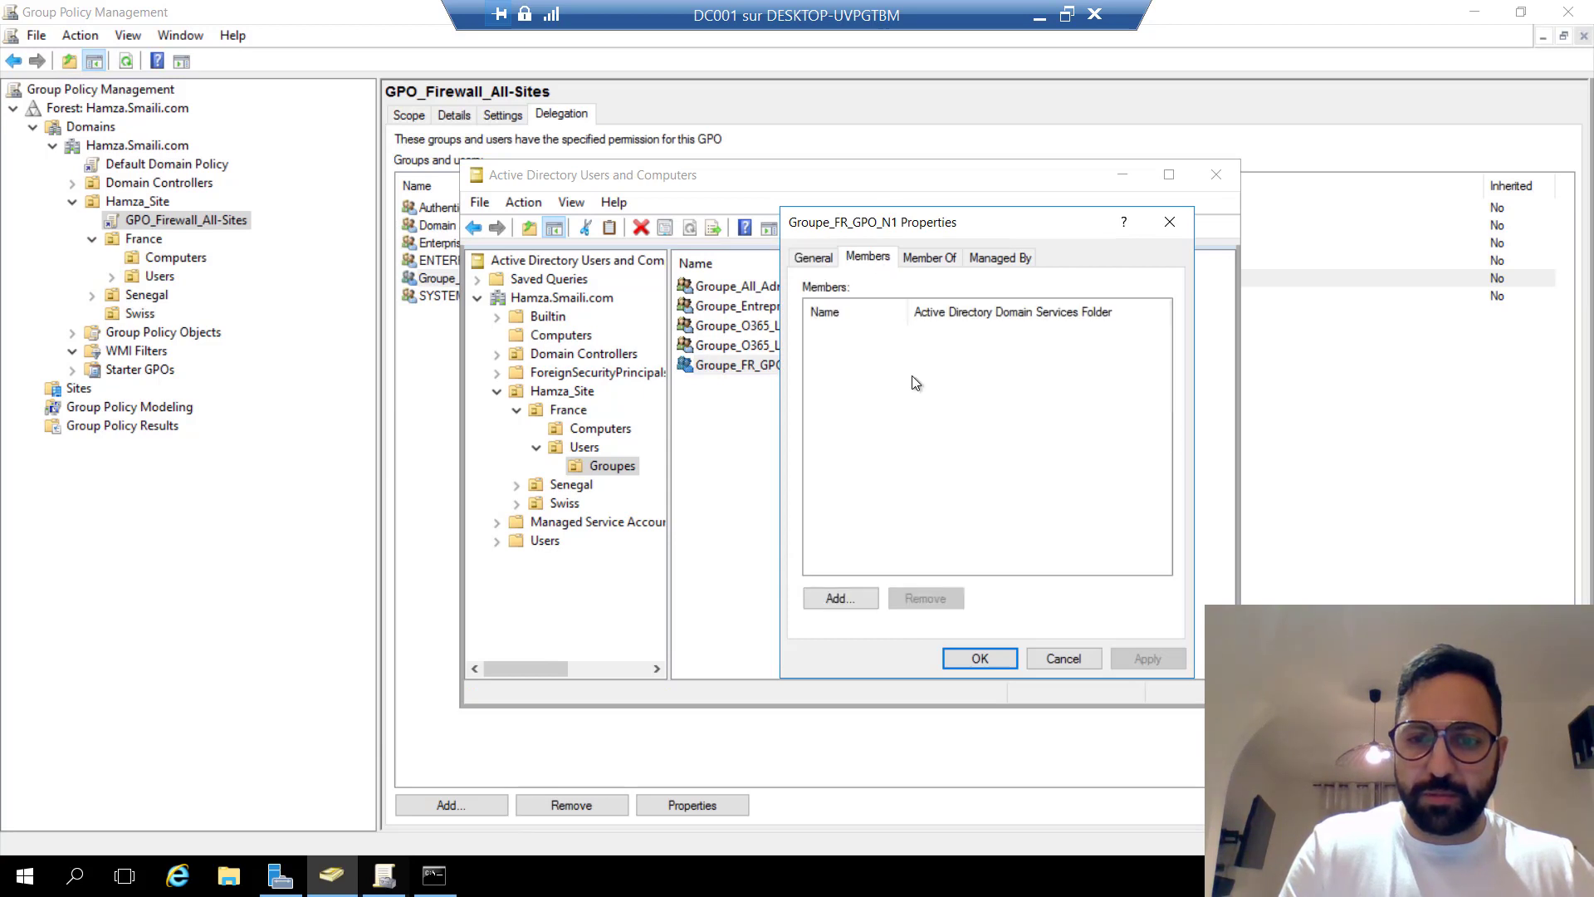
click(840, 598)
text(hamza)
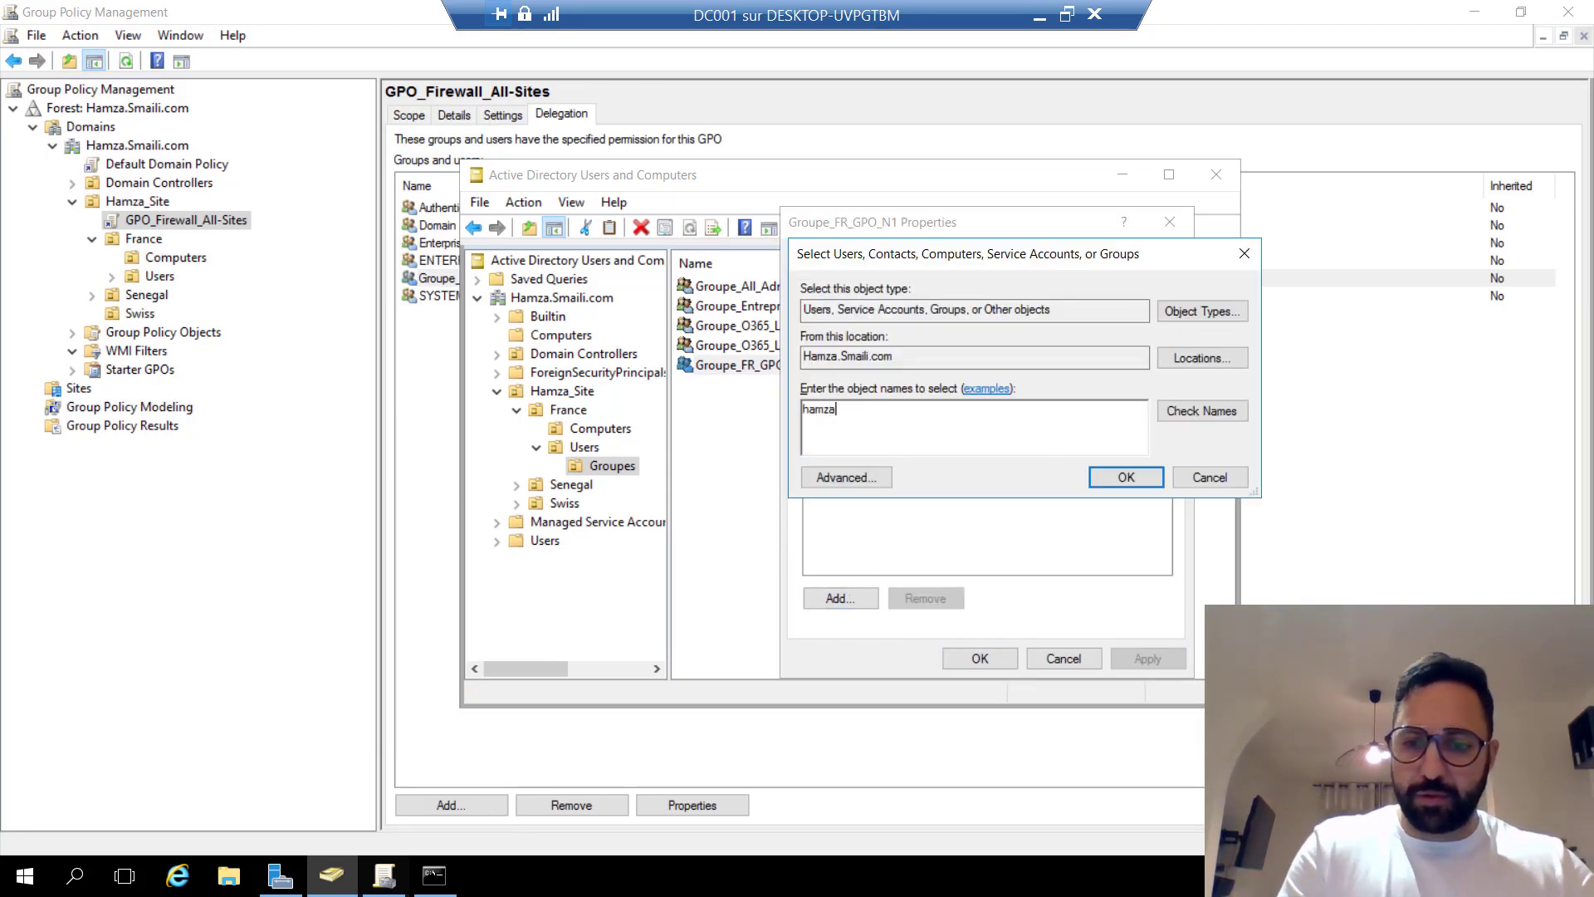
click(1200, 411)
click(1129, 475)
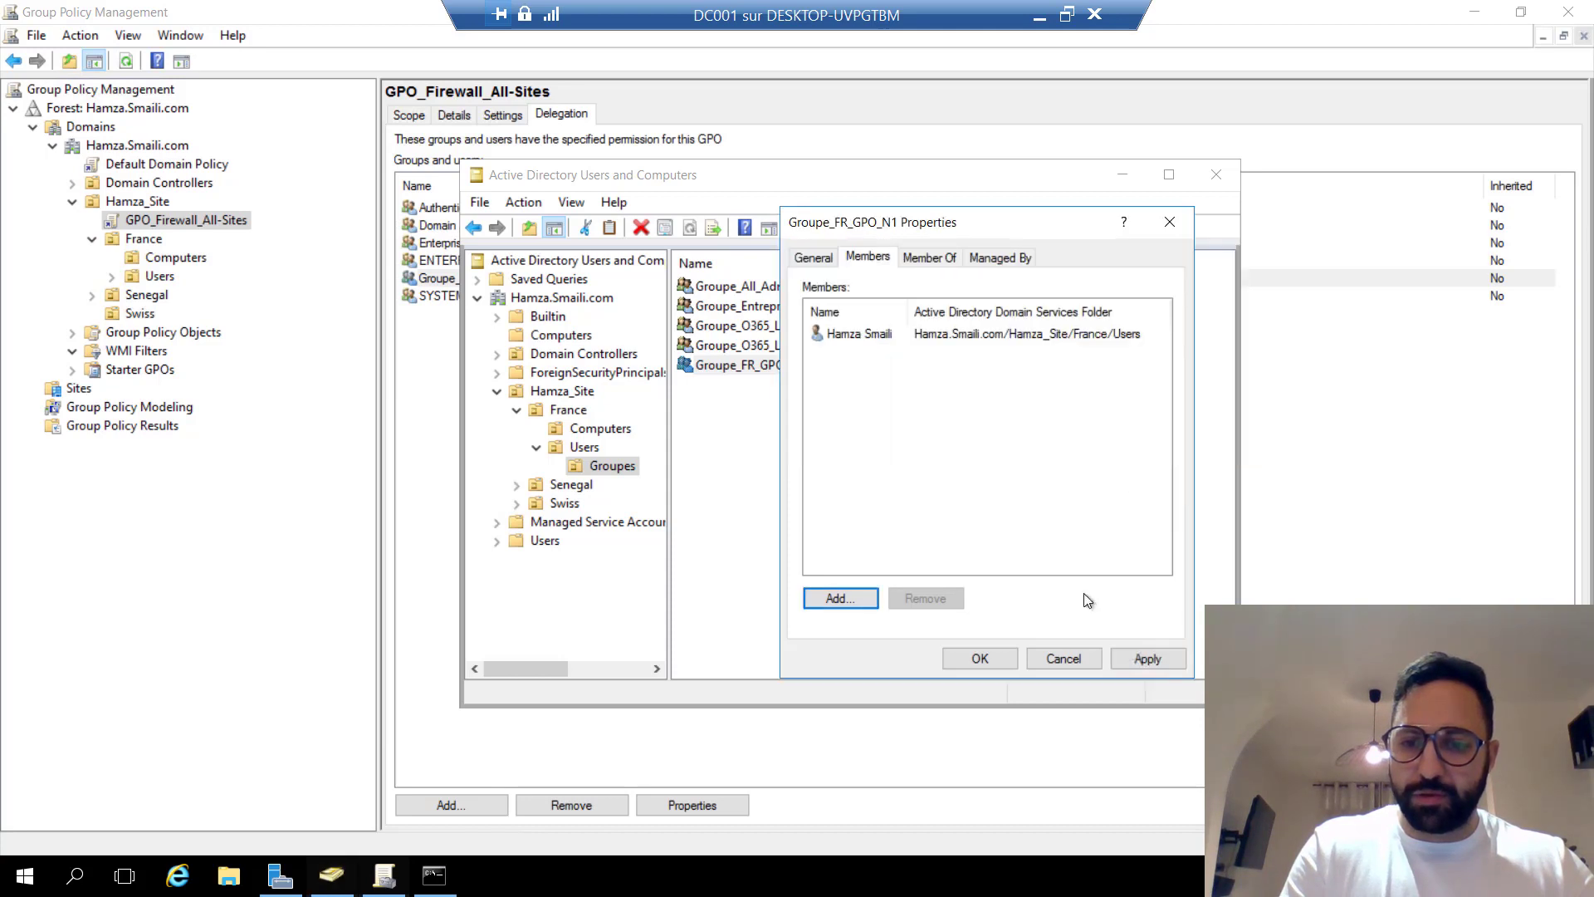
click(1145, 657)
click(982, 660)
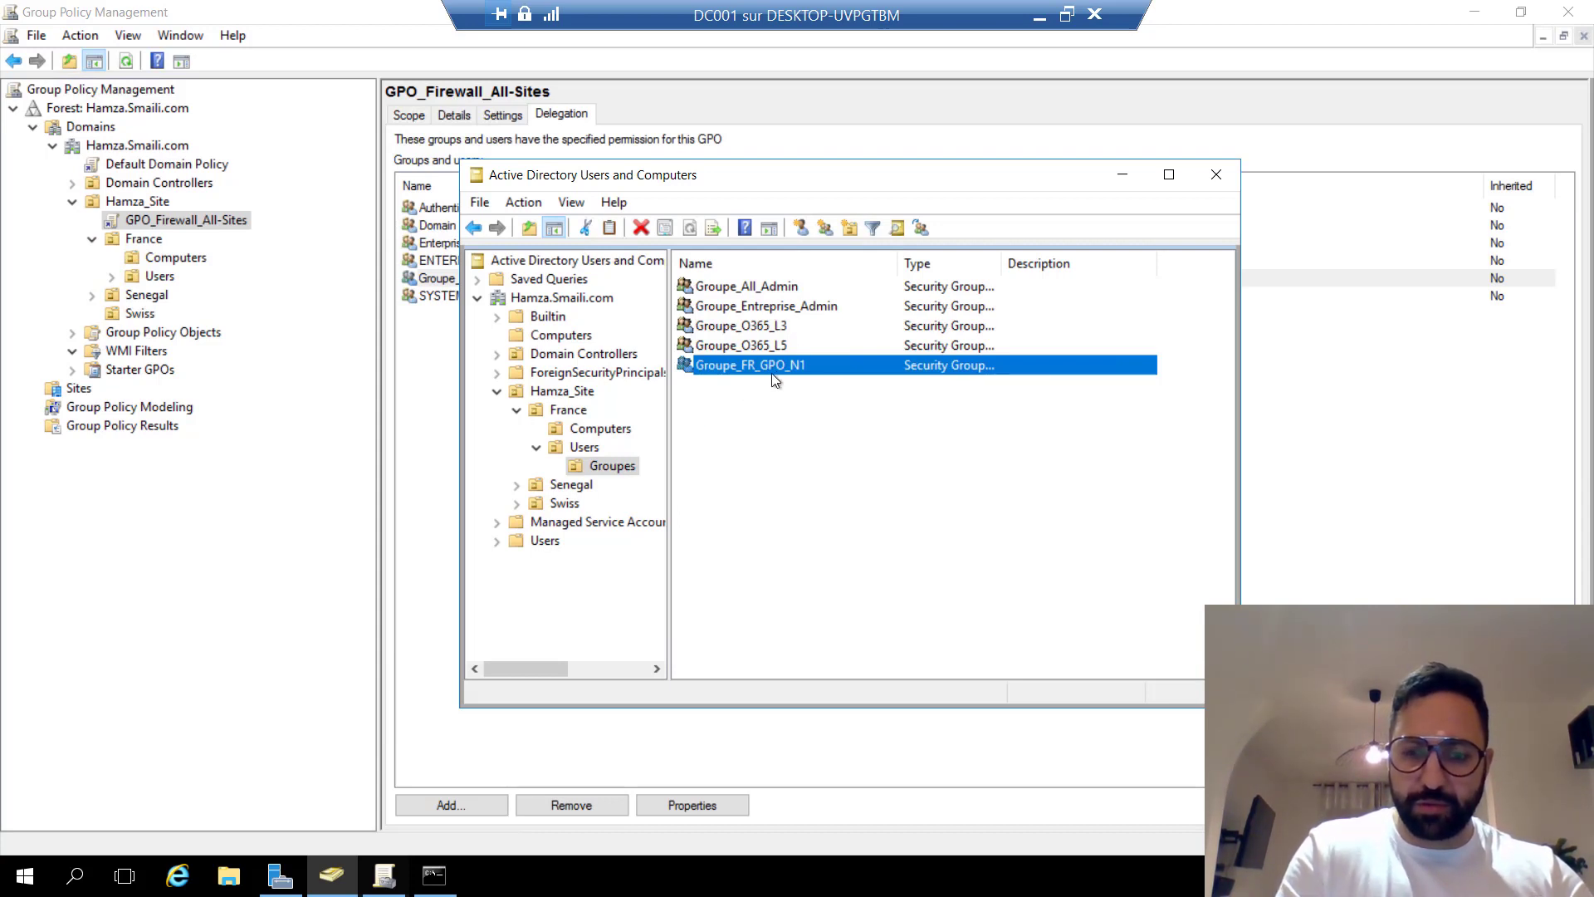
Minimize ADUC, search for 'groupe' and add Groupe_FR_GPO_N1 to GPO_Firewall_All-Sites delegation.
click(1122, 175)
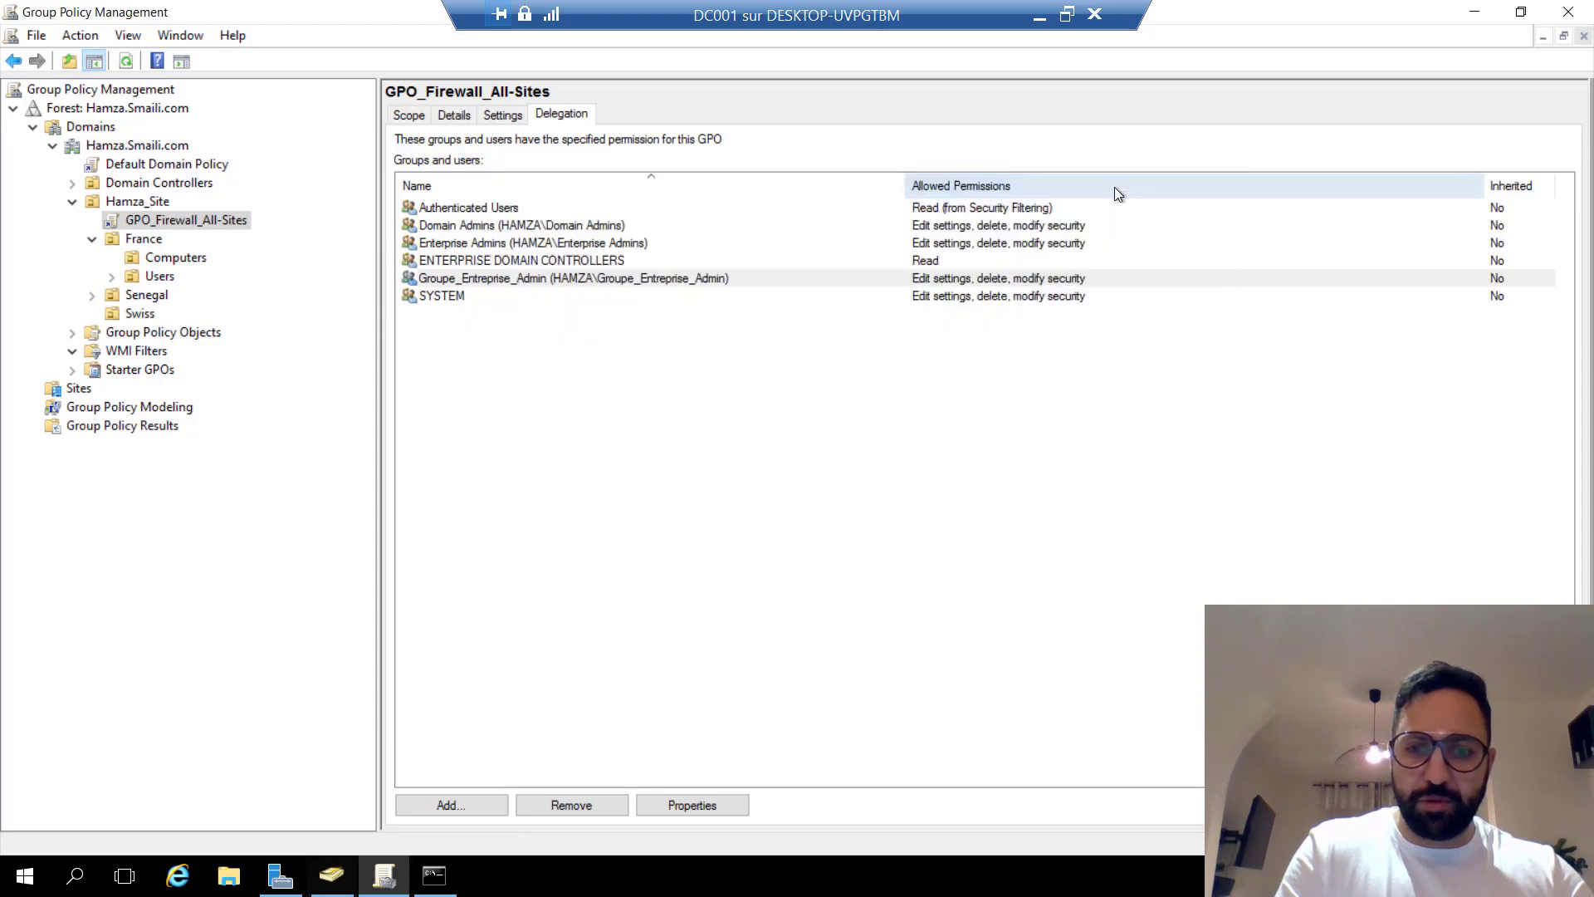
click(450, 805)
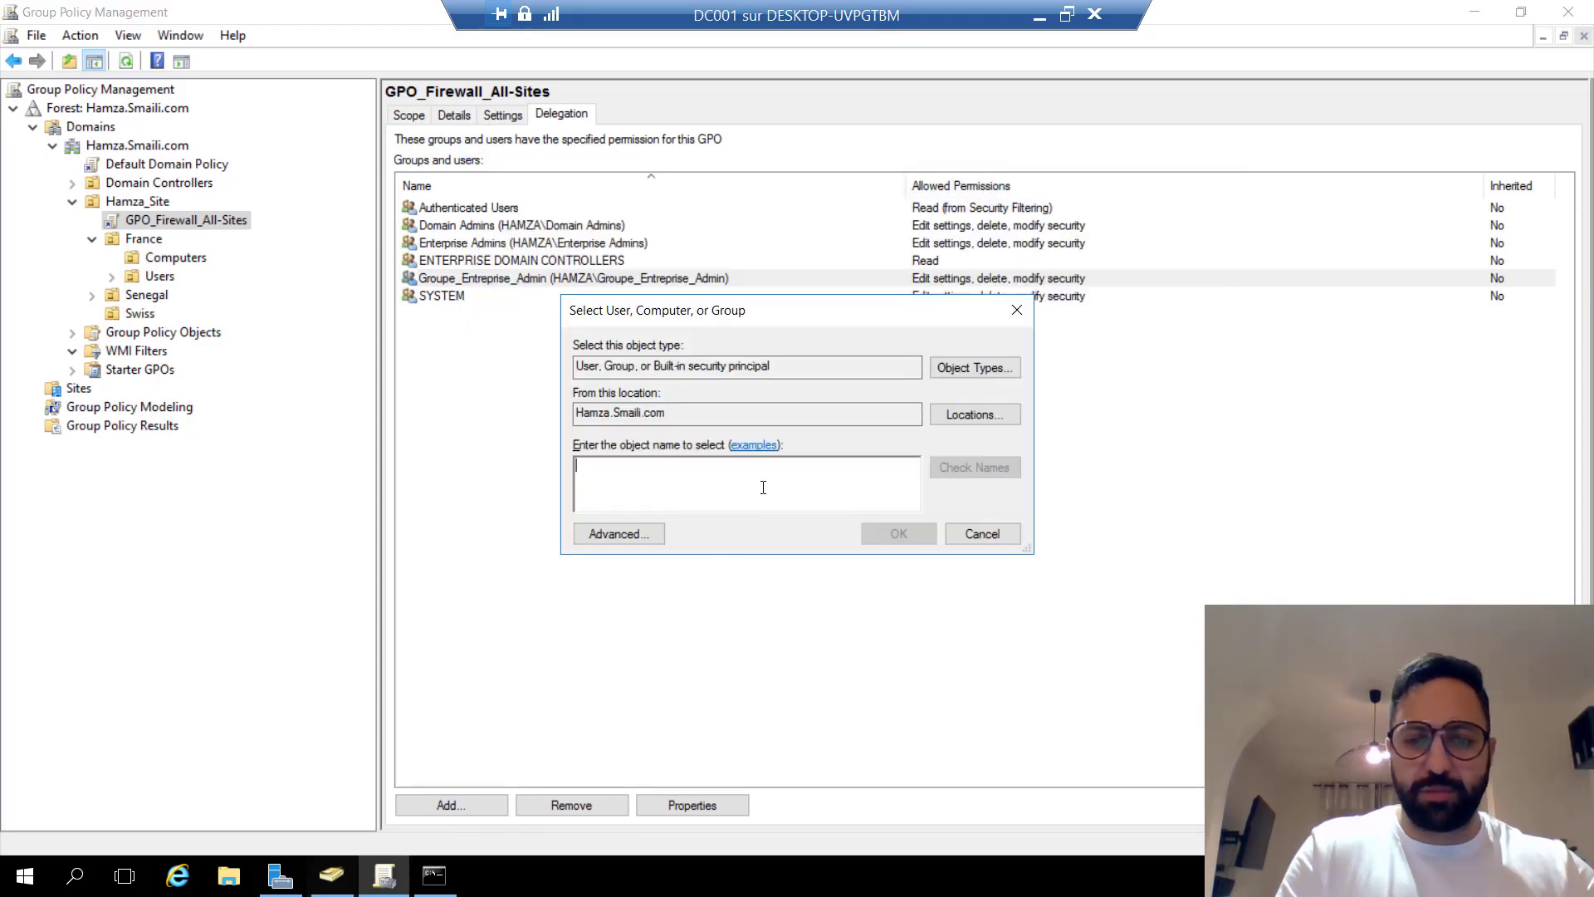
text(gr)
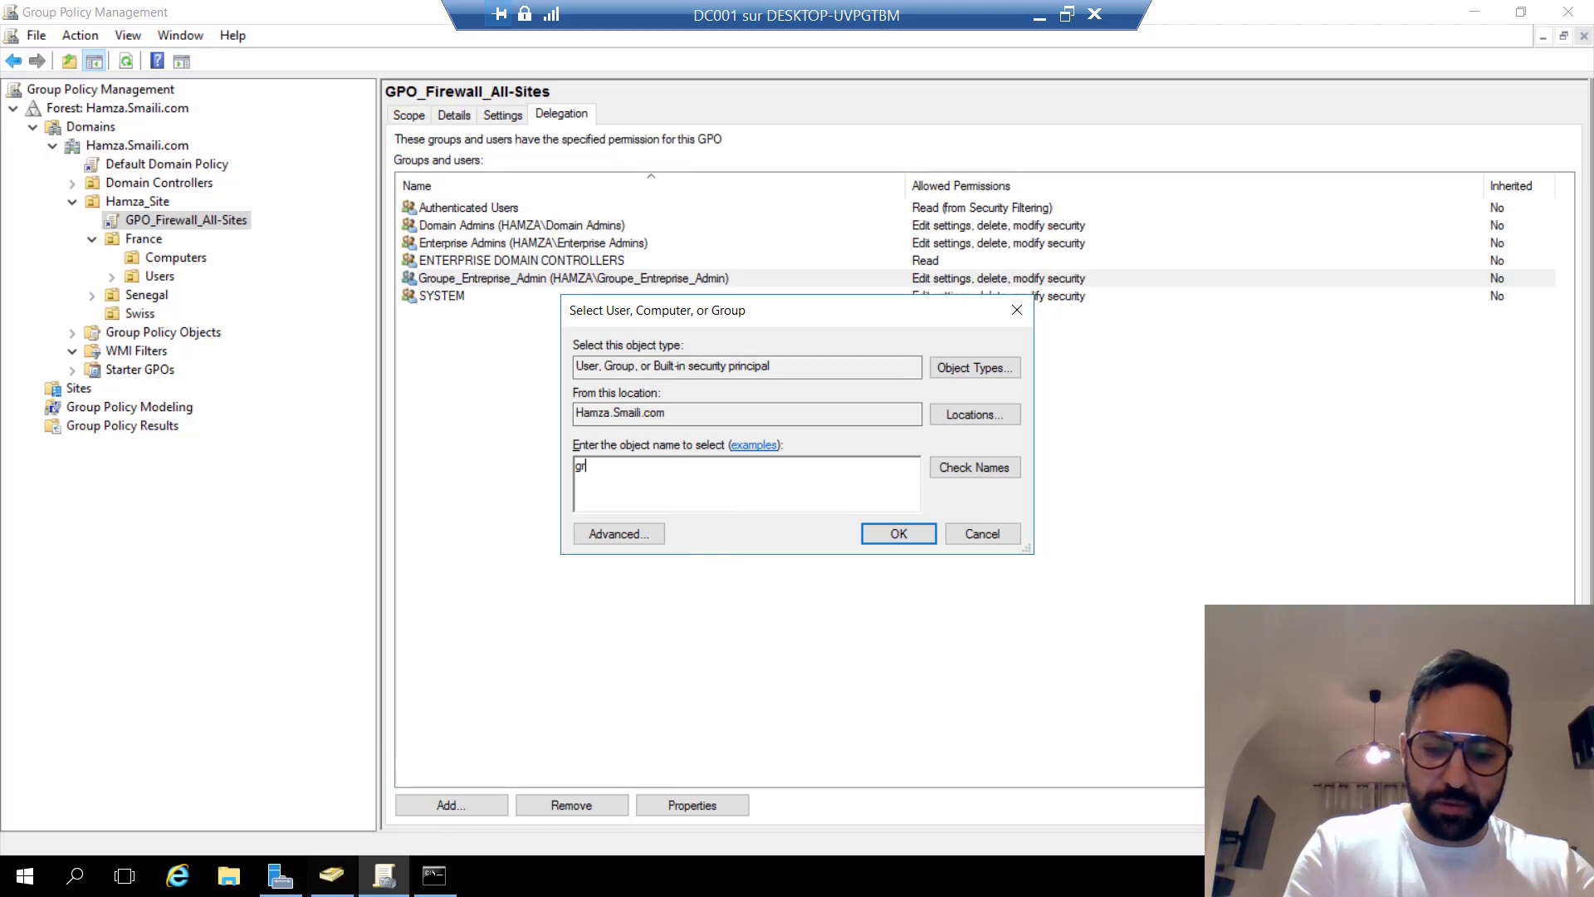
text(oue)
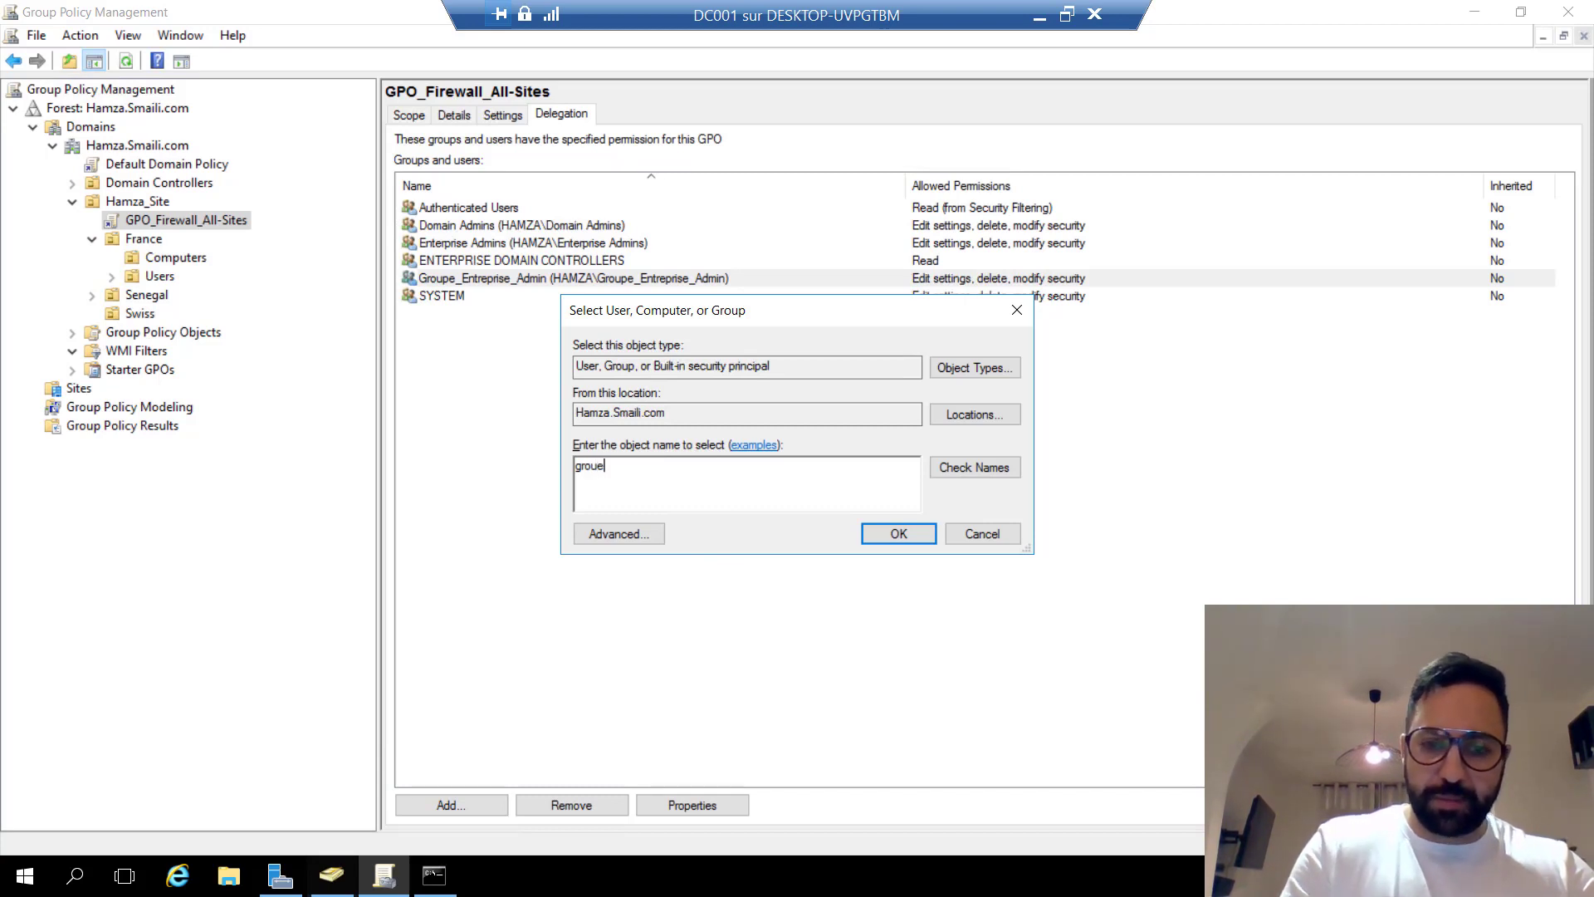
key(BackSpace)
text(pe)
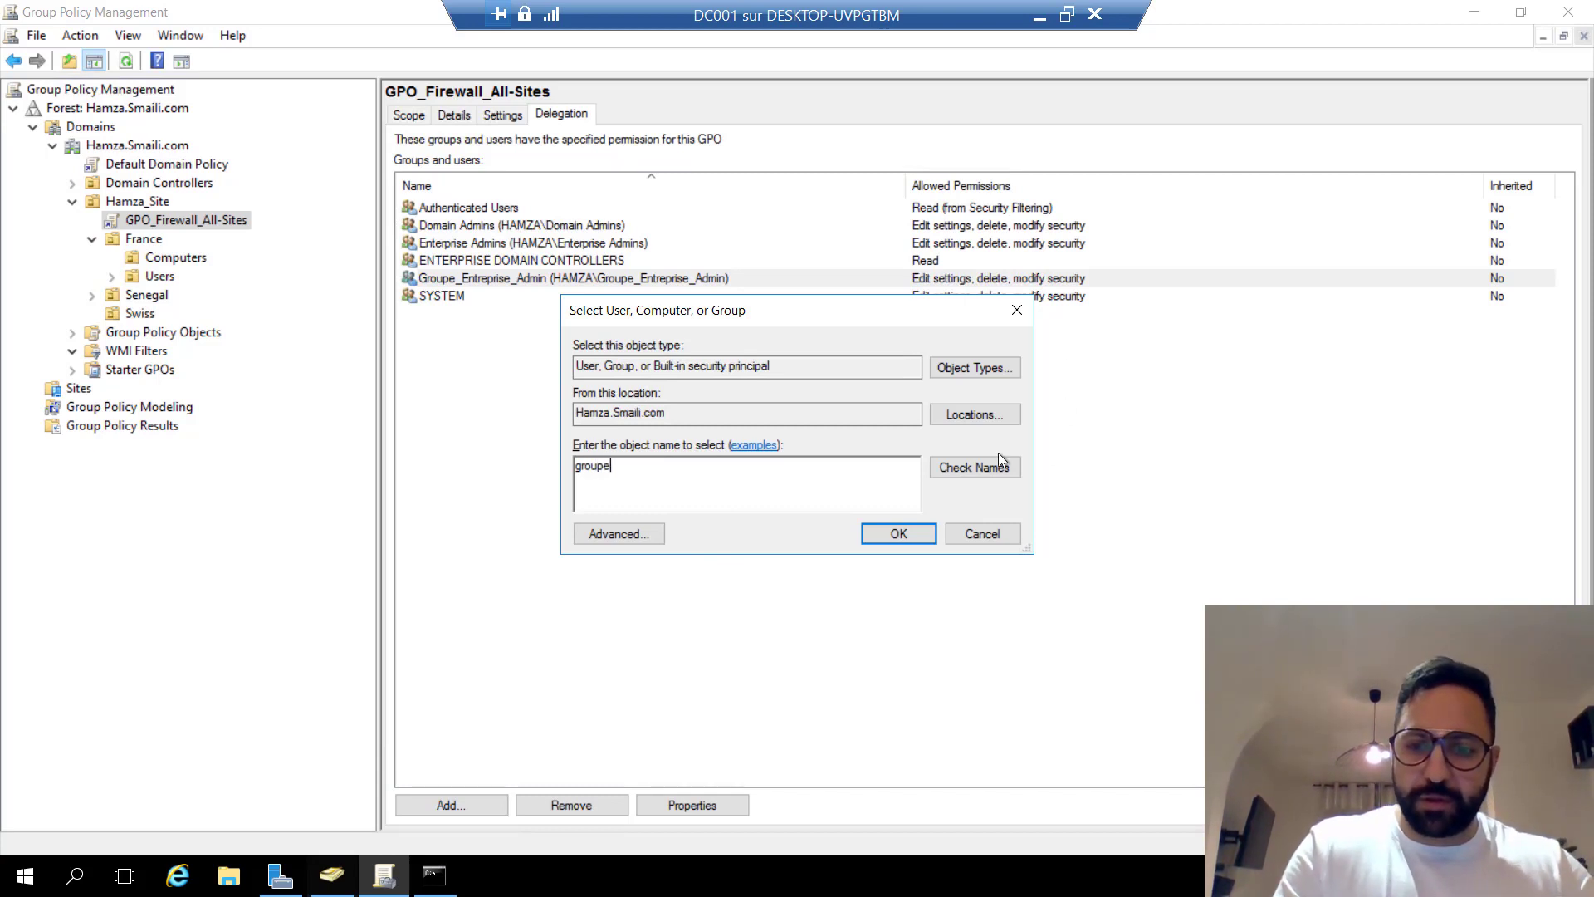
click(971, 465)
drag(640, 371, 842, 370)
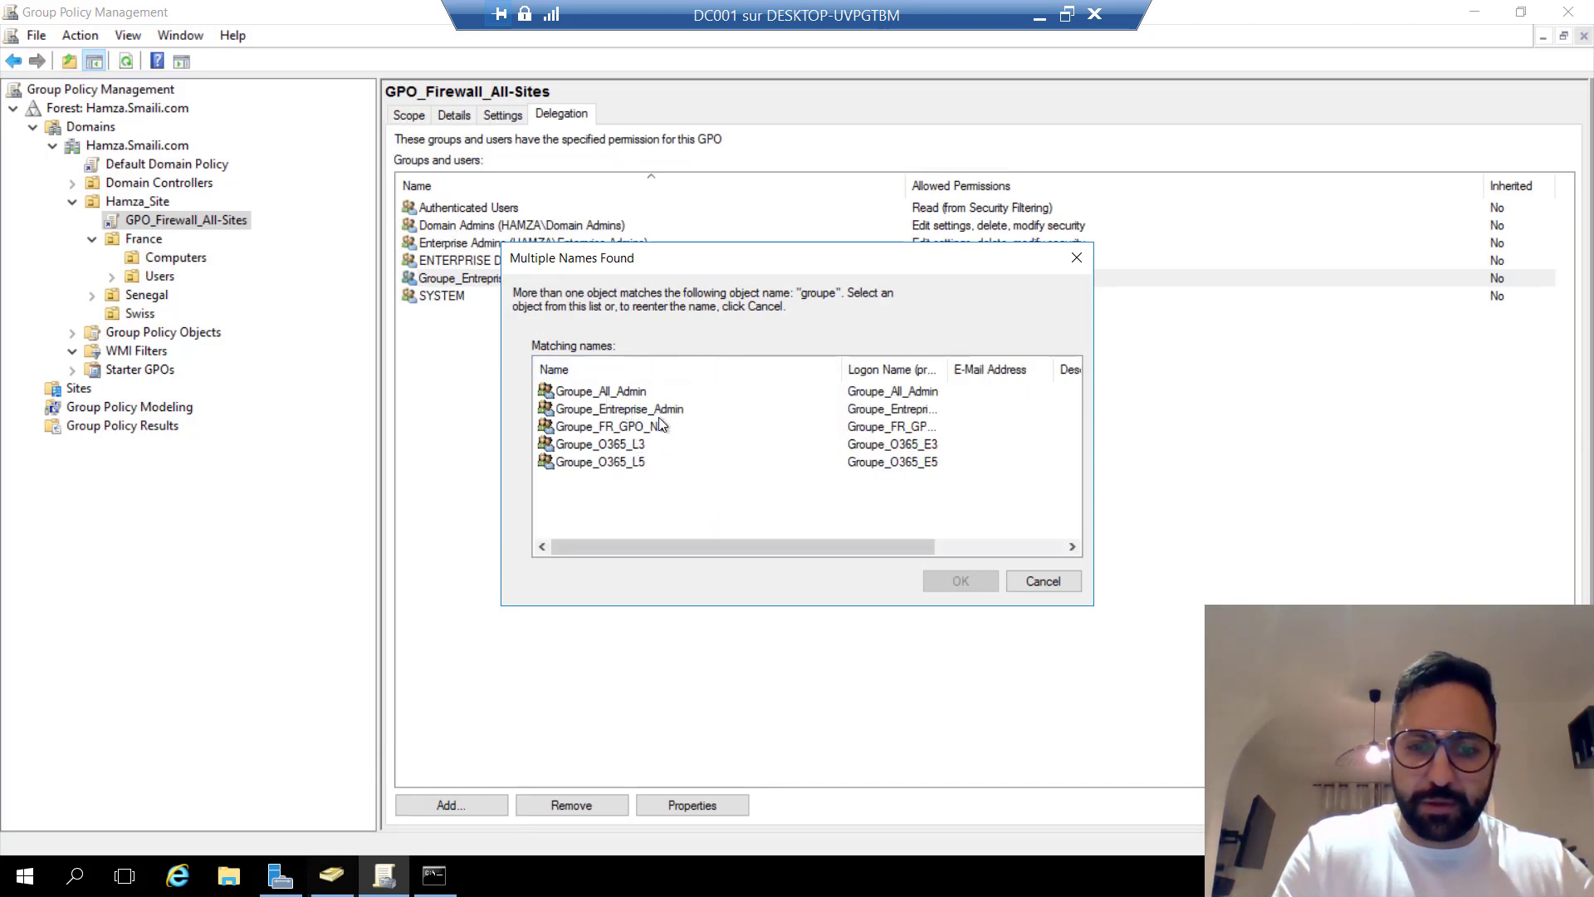
click(609, 427)
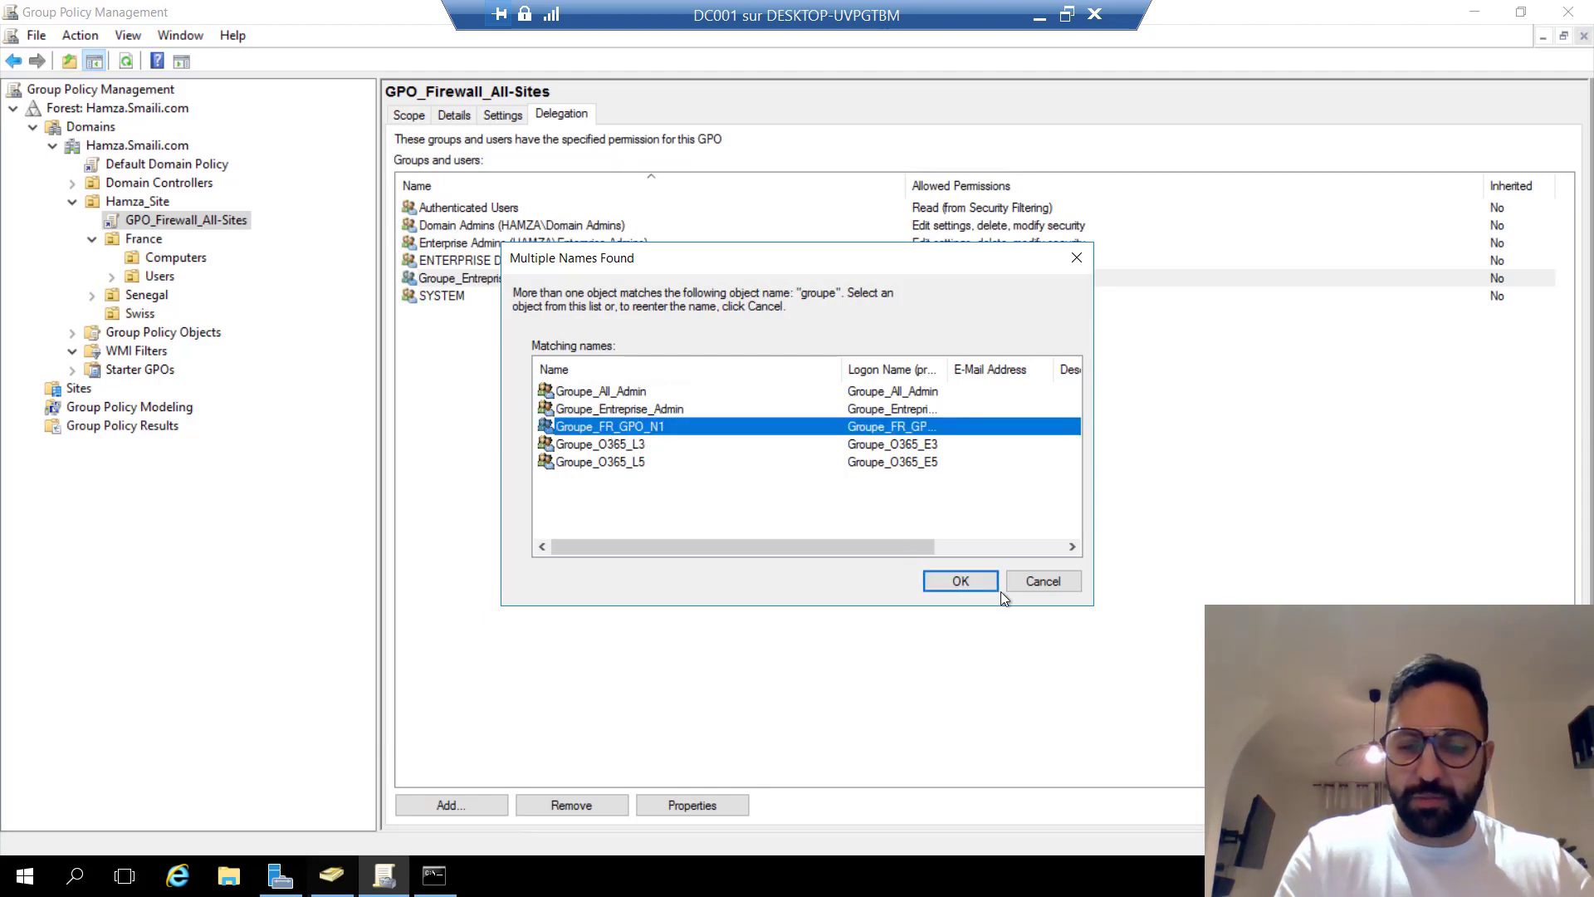
click(961, 580)
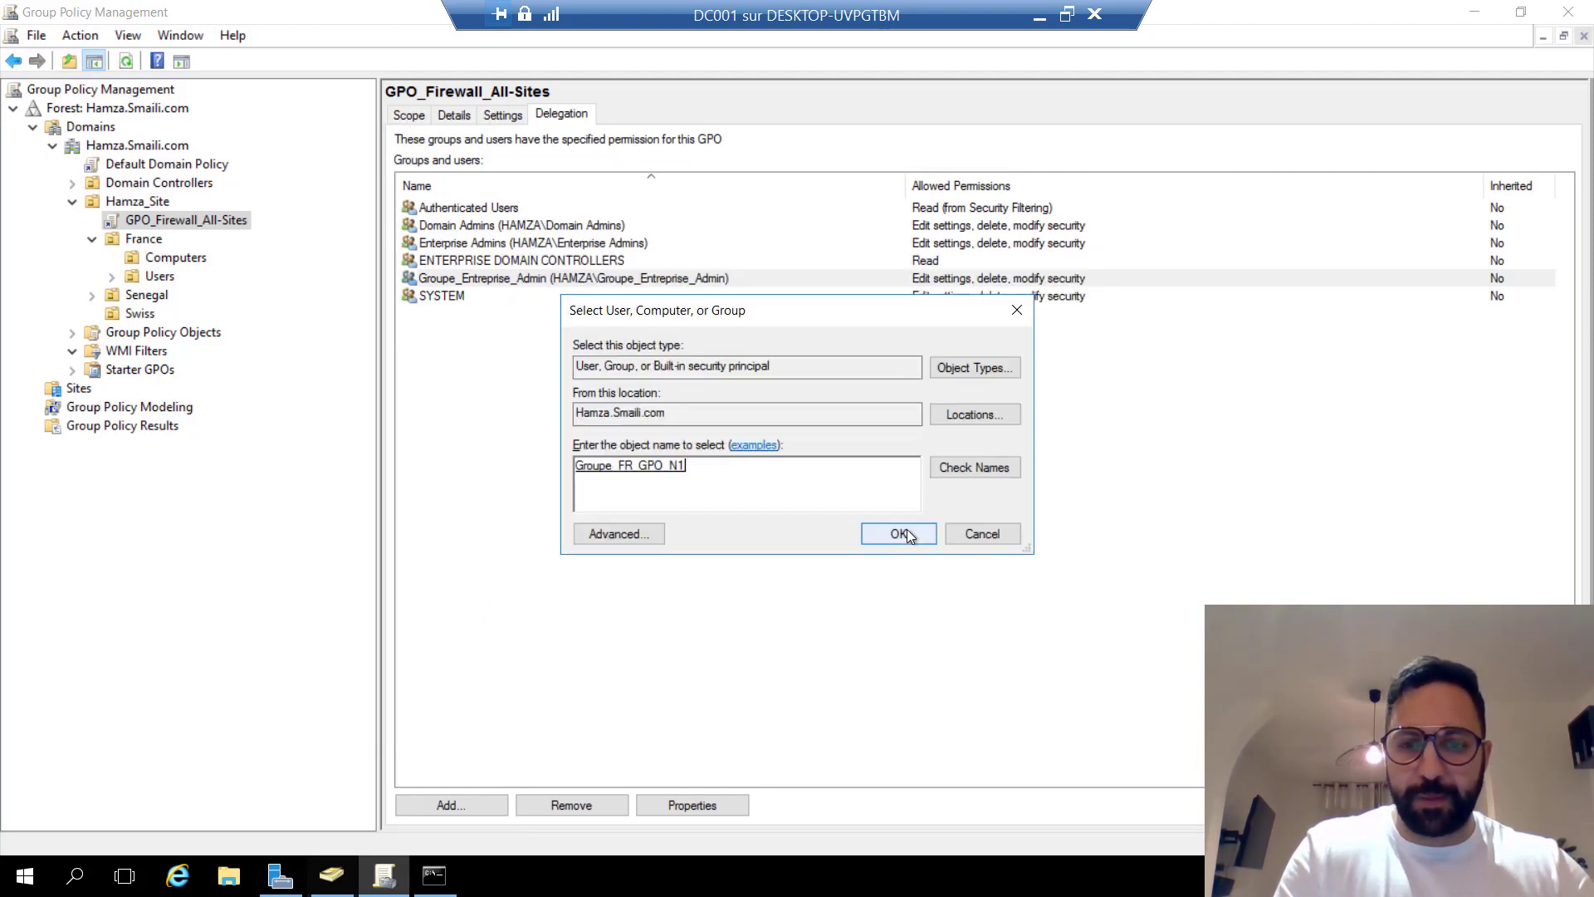
click(906, 533)
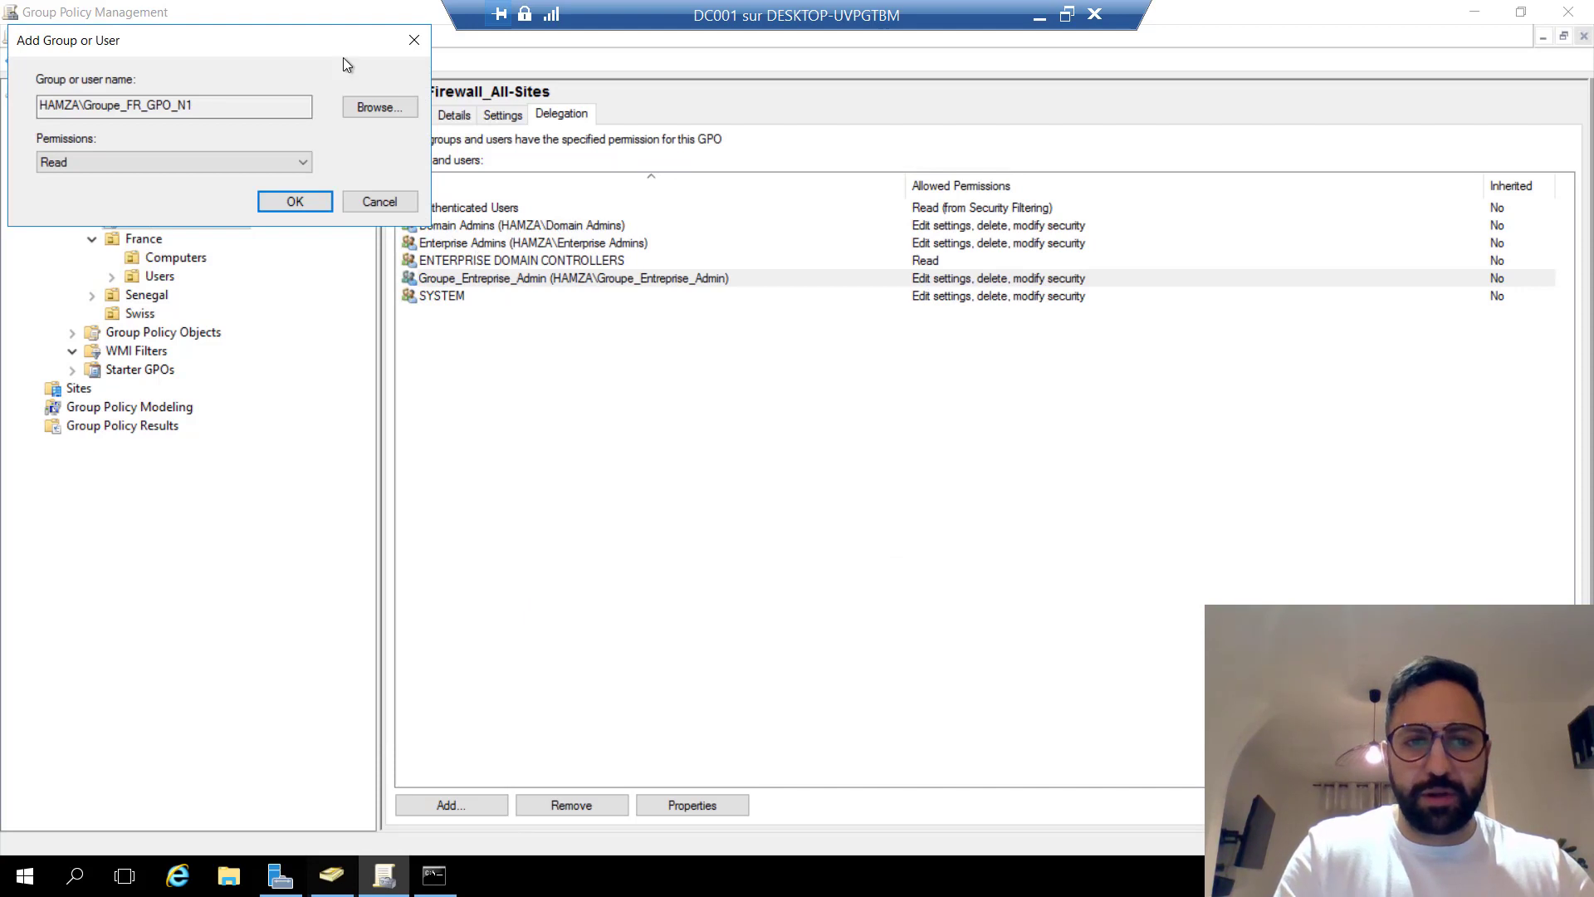
Keep Read as Groupe_FR_GPO_N1's permission level and confirm it.
drag(324, 41, 1139, 400)
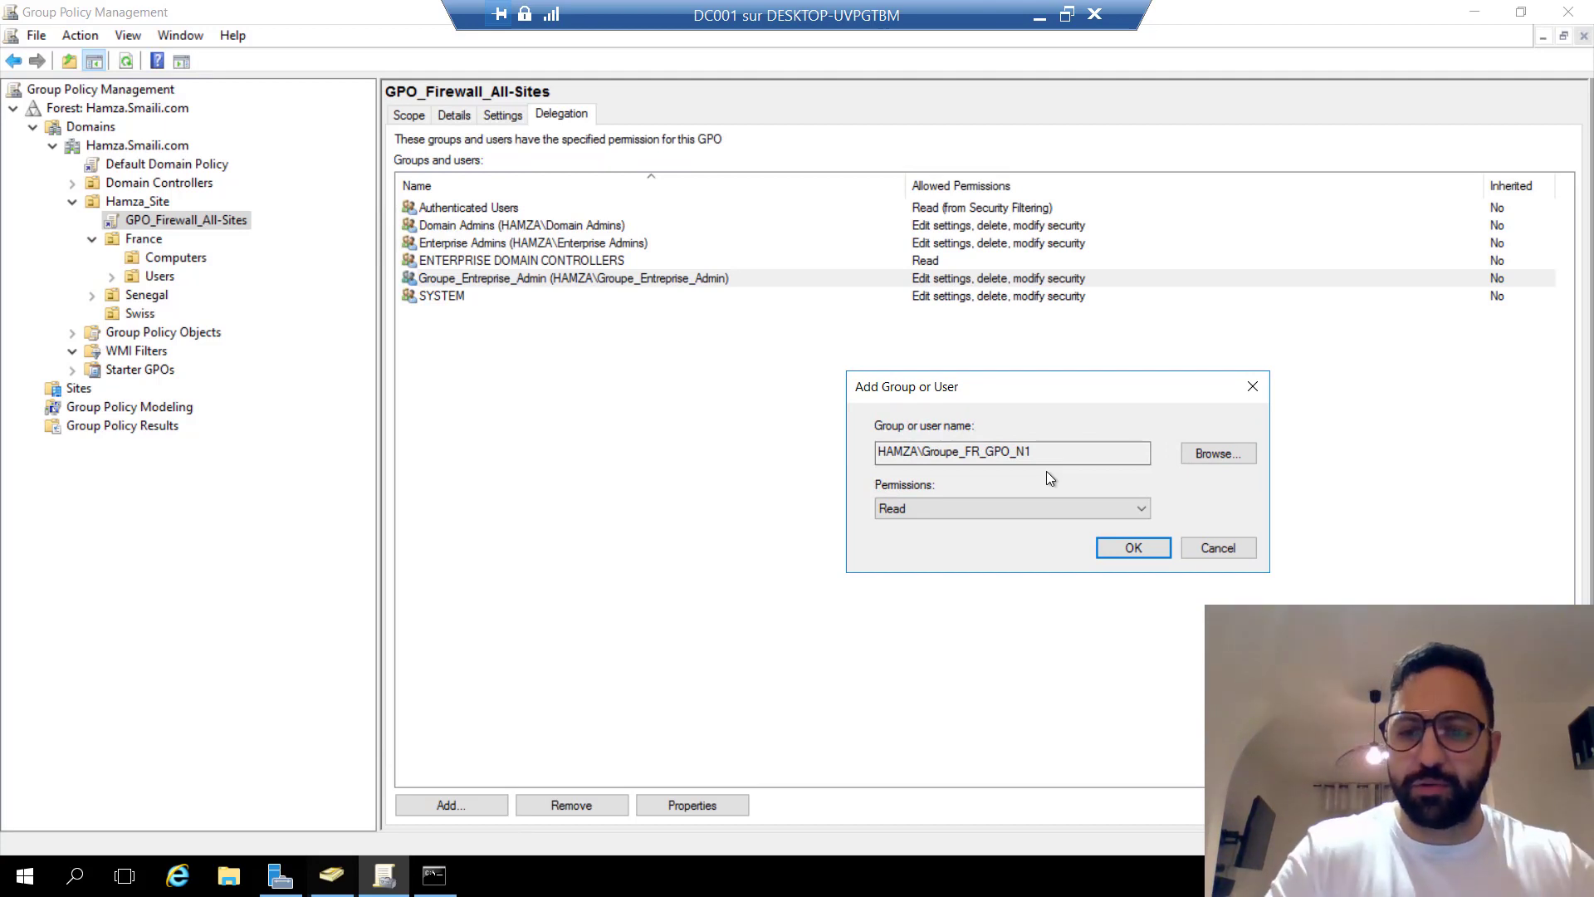
click(1009, 508)
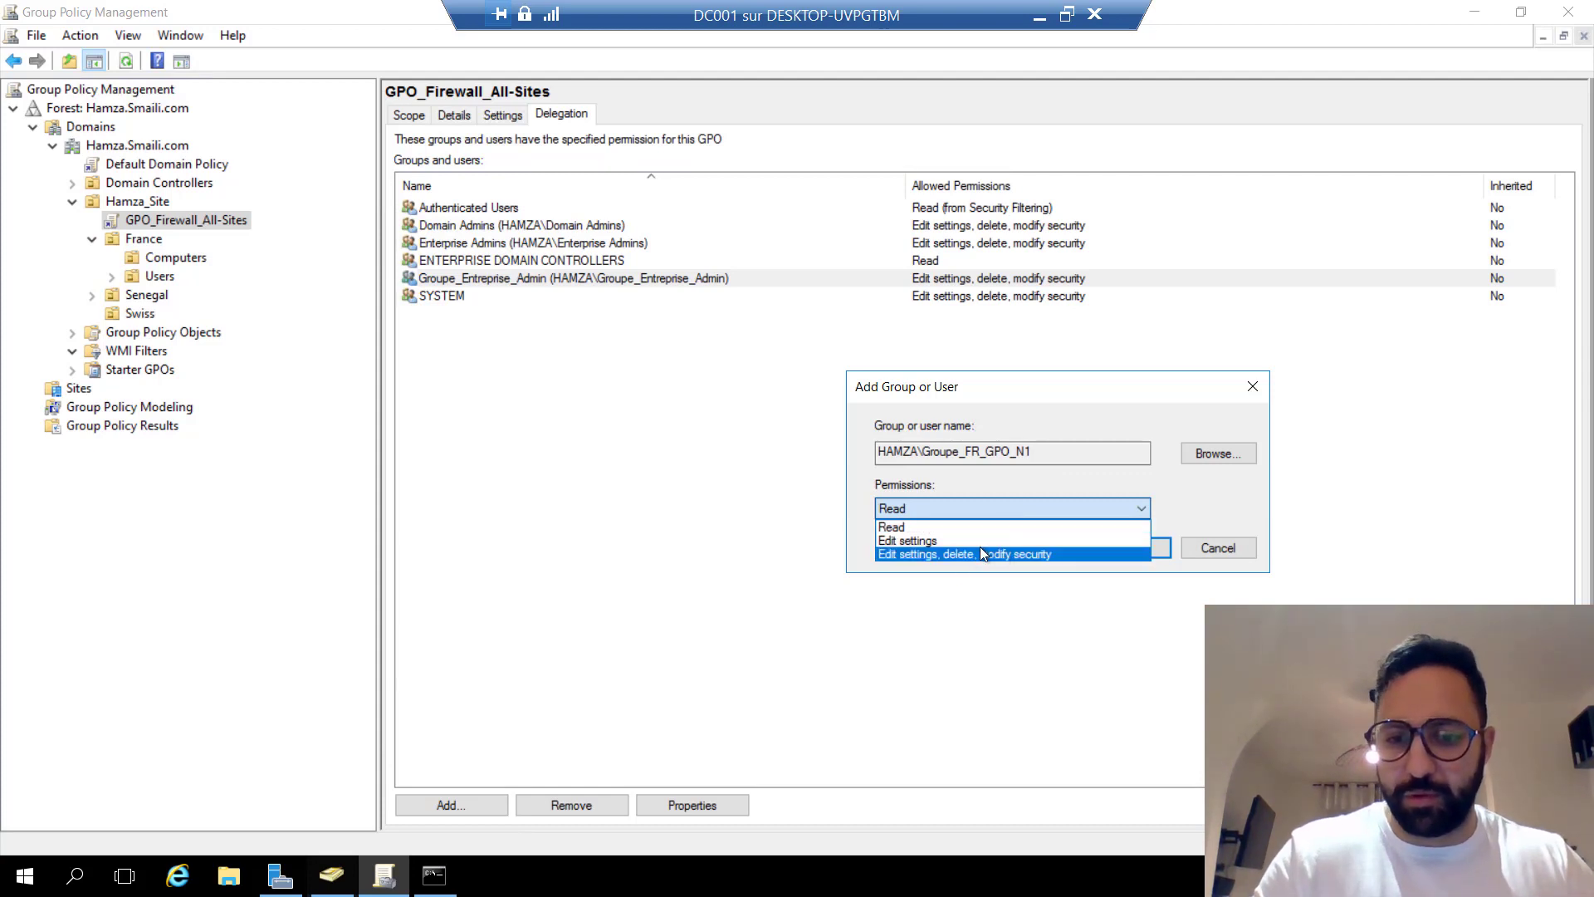
click(919, 530)
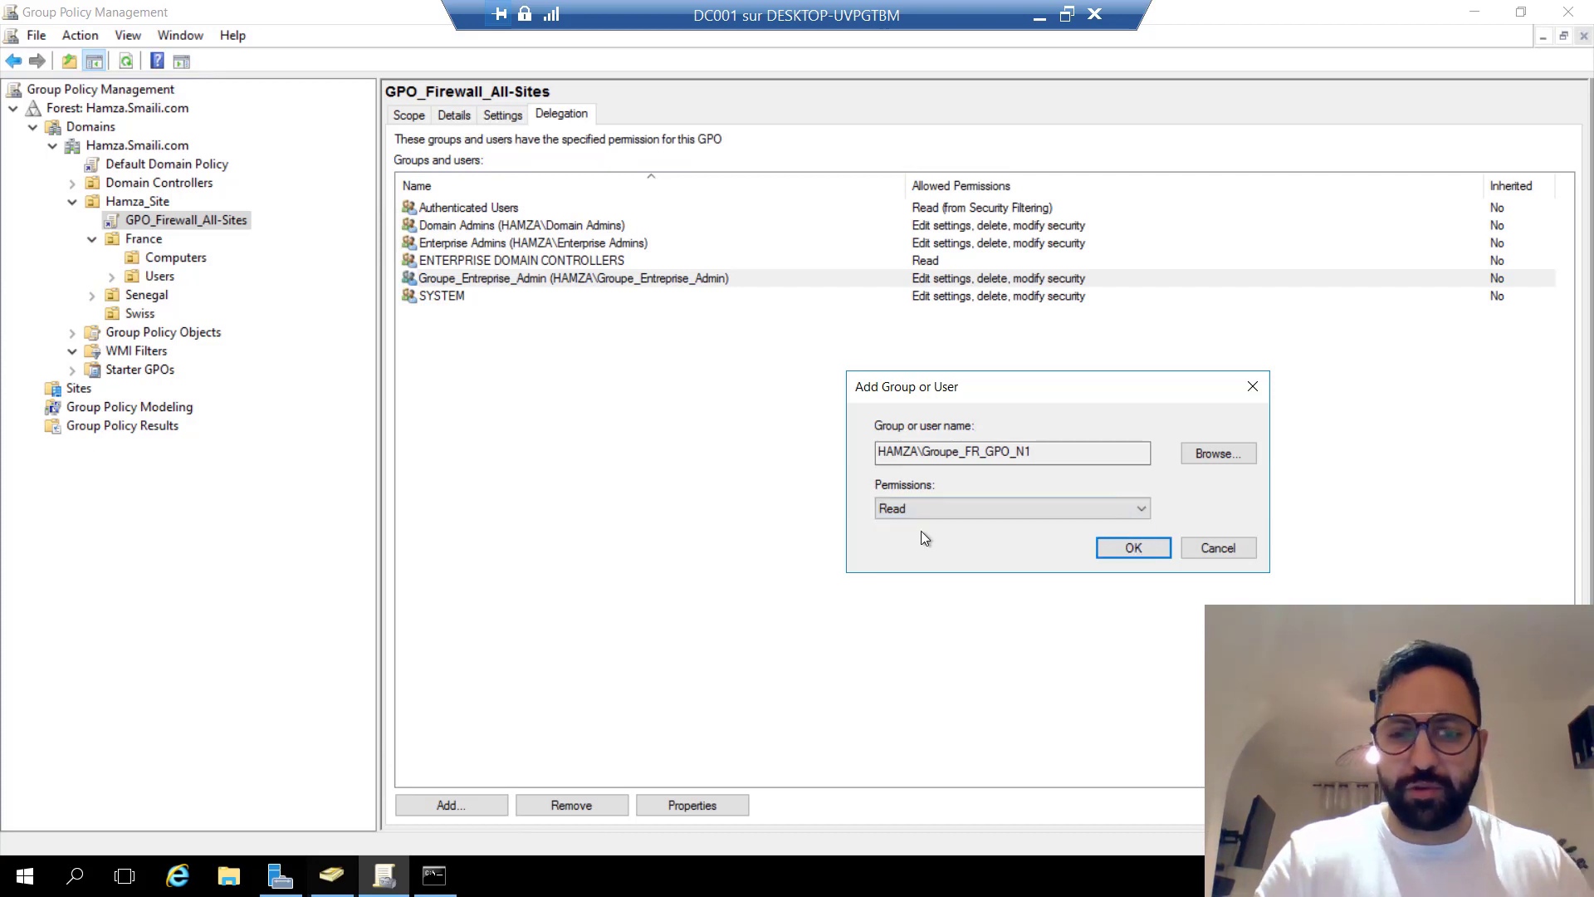
click(1133, 548)
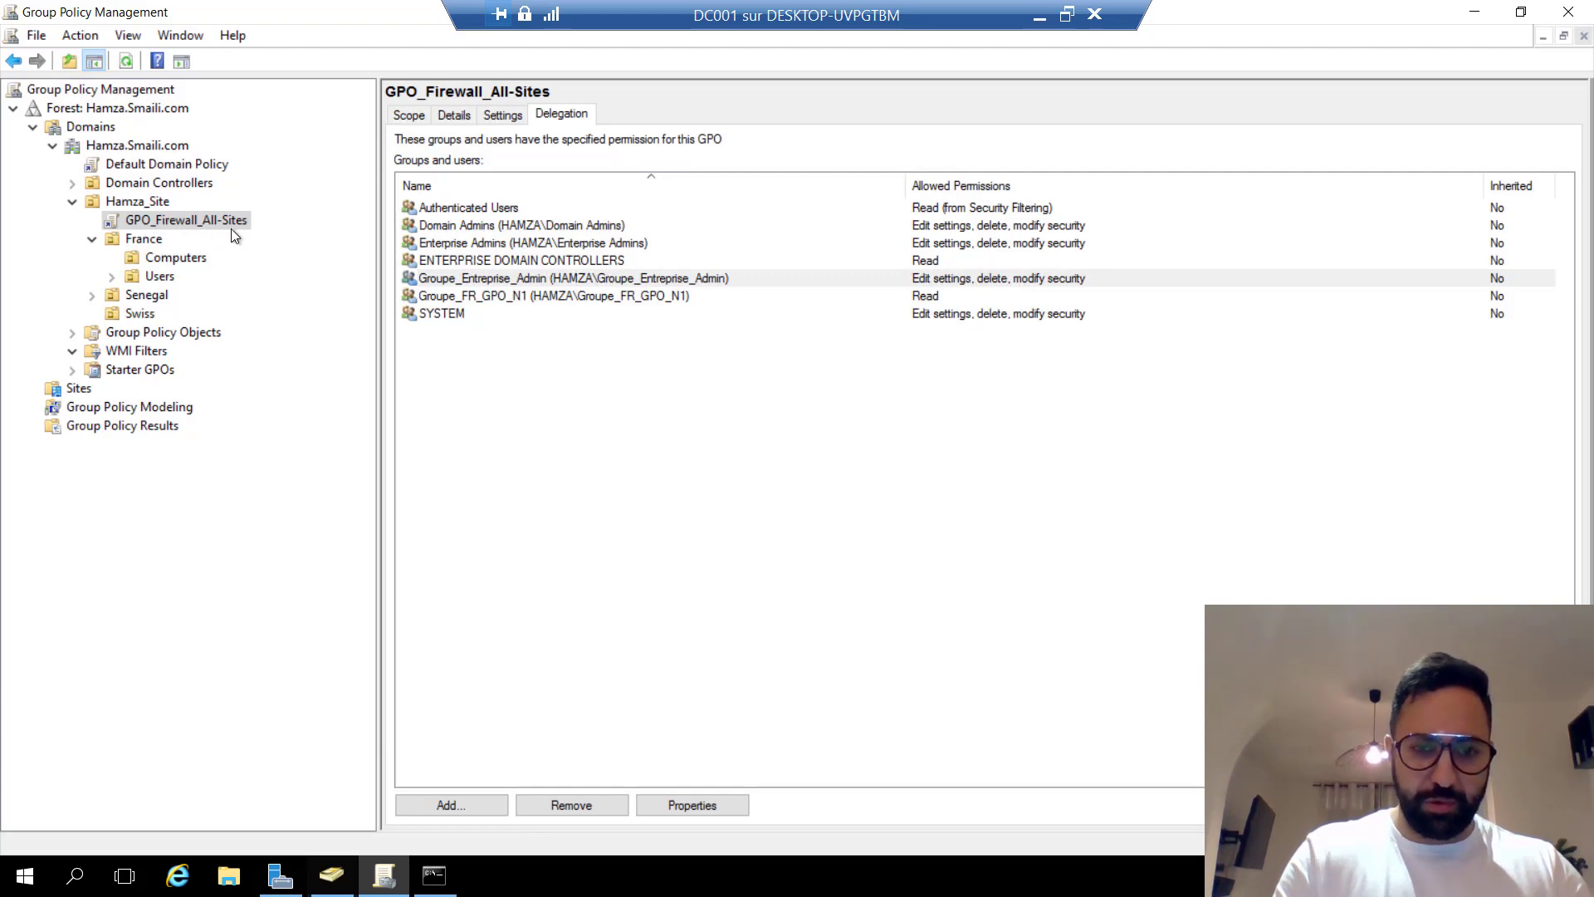
Open the GPO_Firewall_All-Sites settings report and scroll back to its top.
click(504, 116)
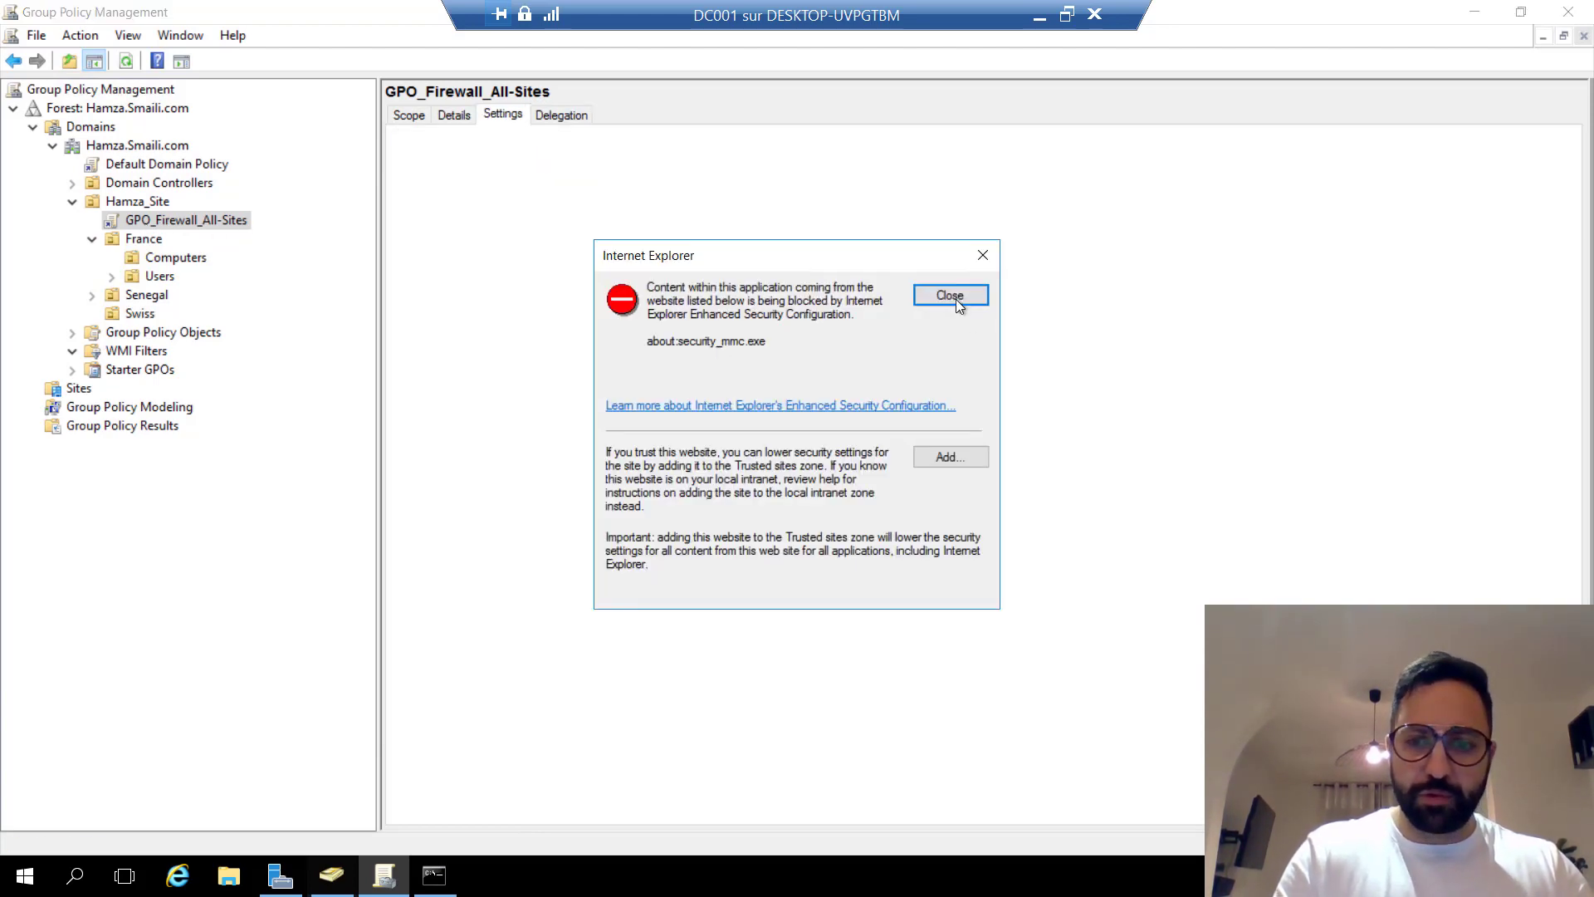
click(949, 297)
scroll(910, 521, down, 15)
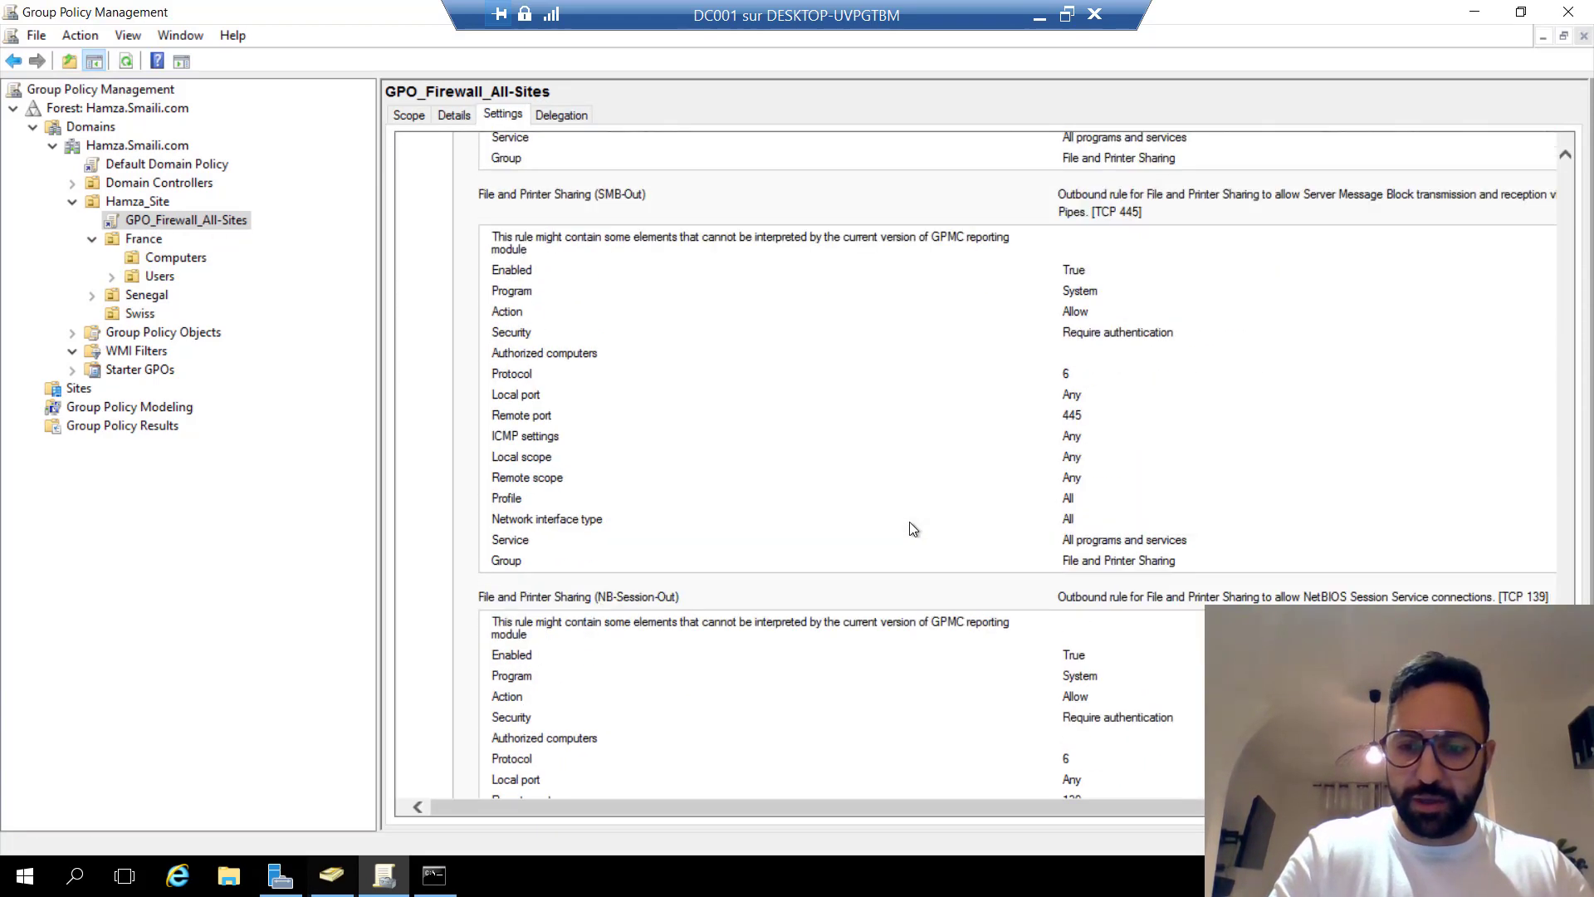
scroll(913, 529, down, 5)
scroll(913, 528, up, 5)
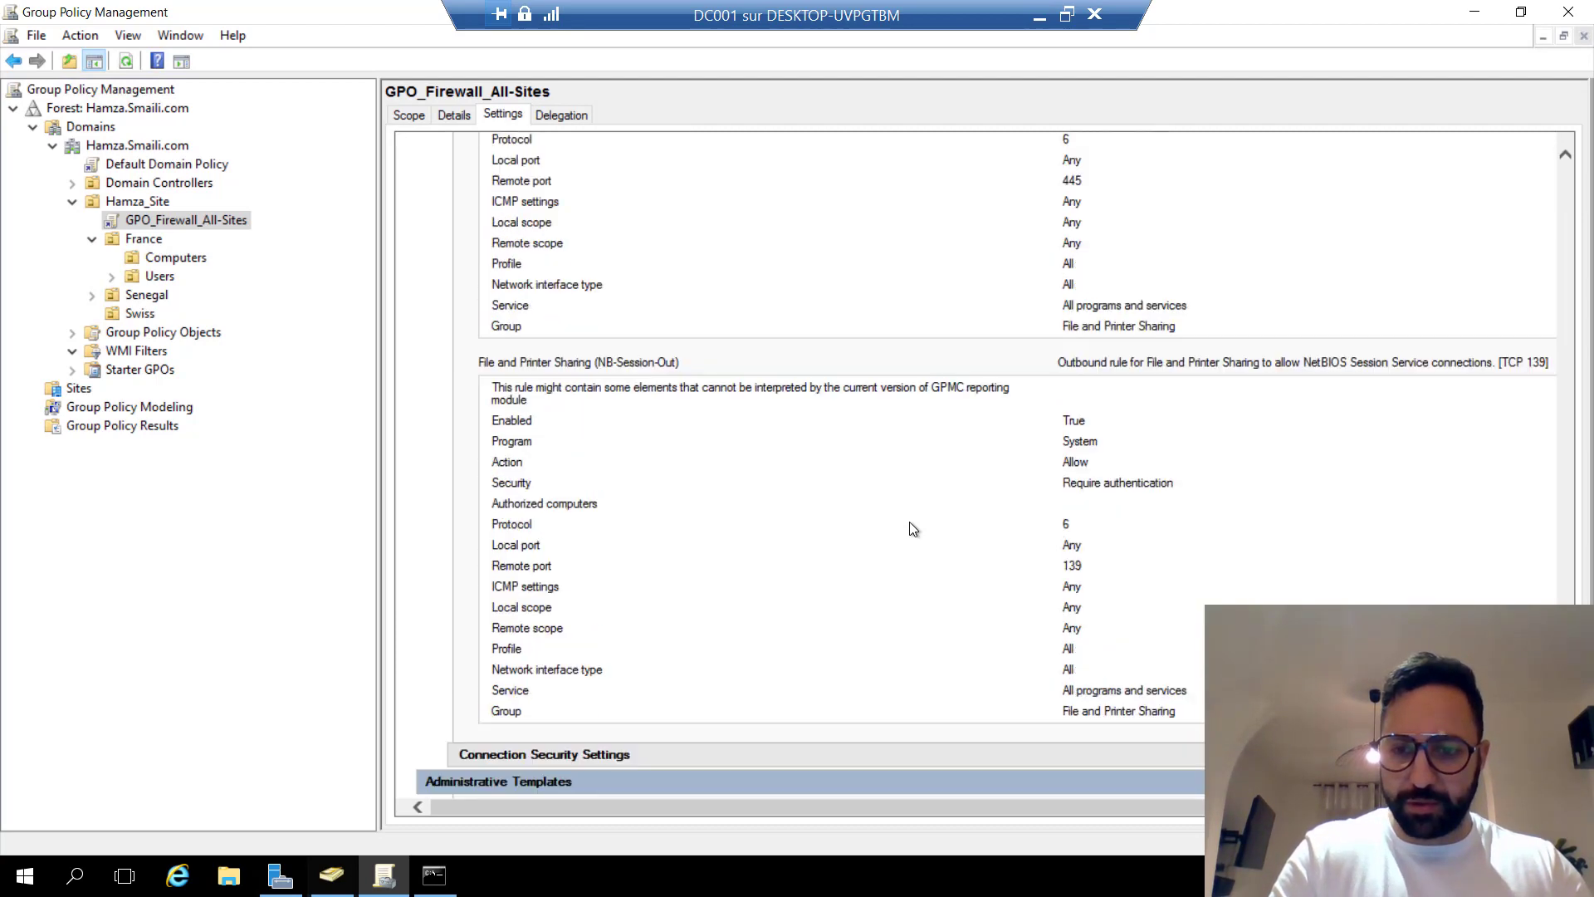
scroll(911, 524, up, 15)
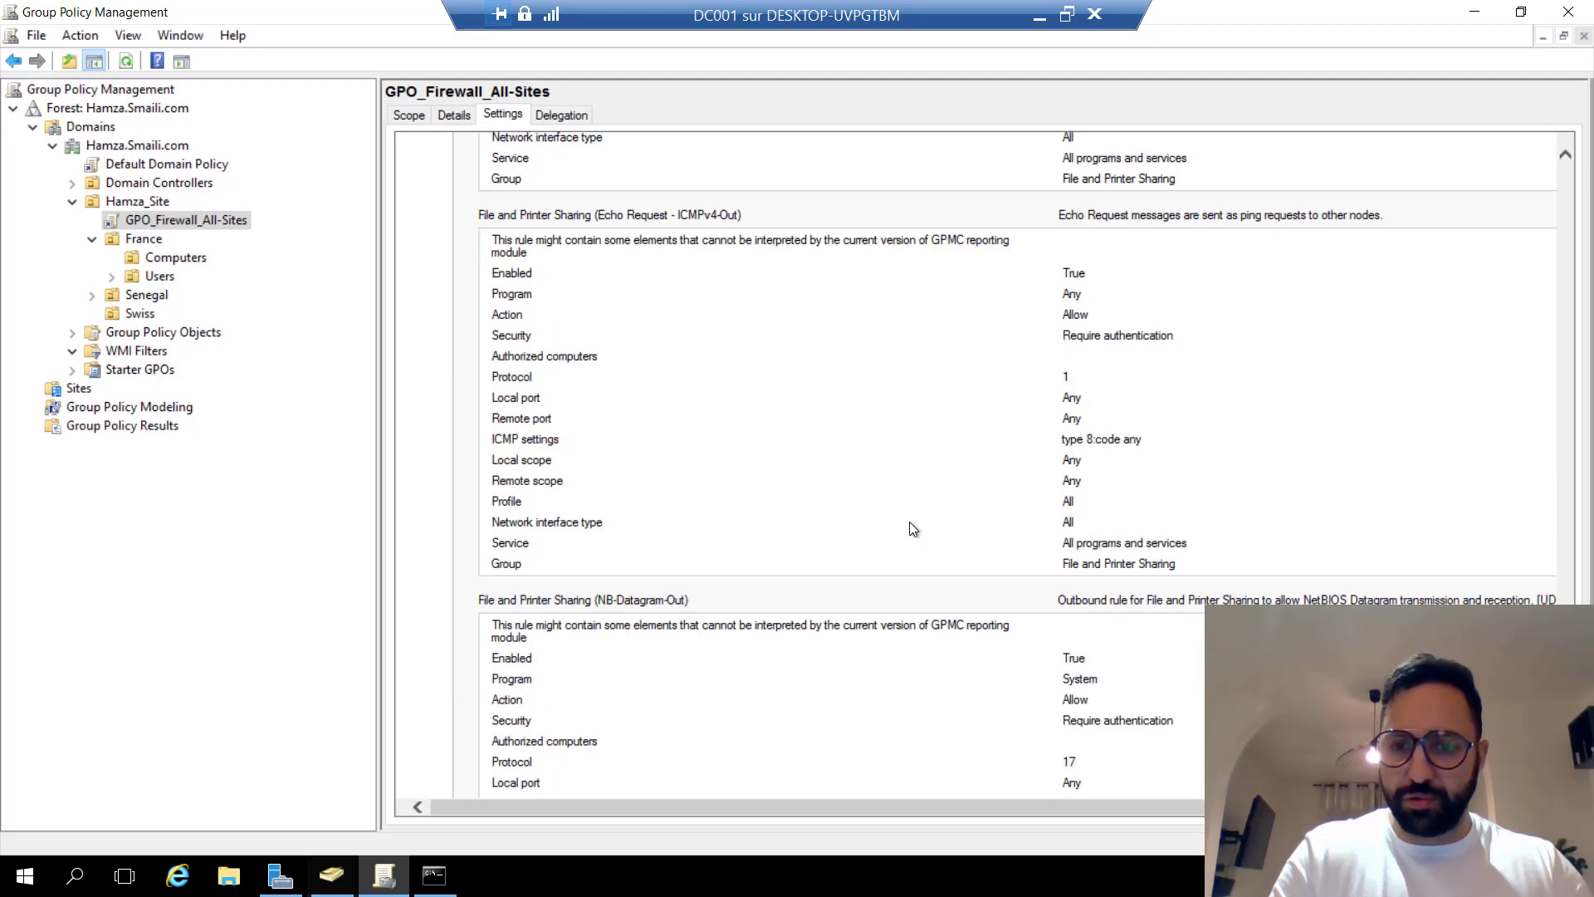
scroll(909, 521, up, 5)
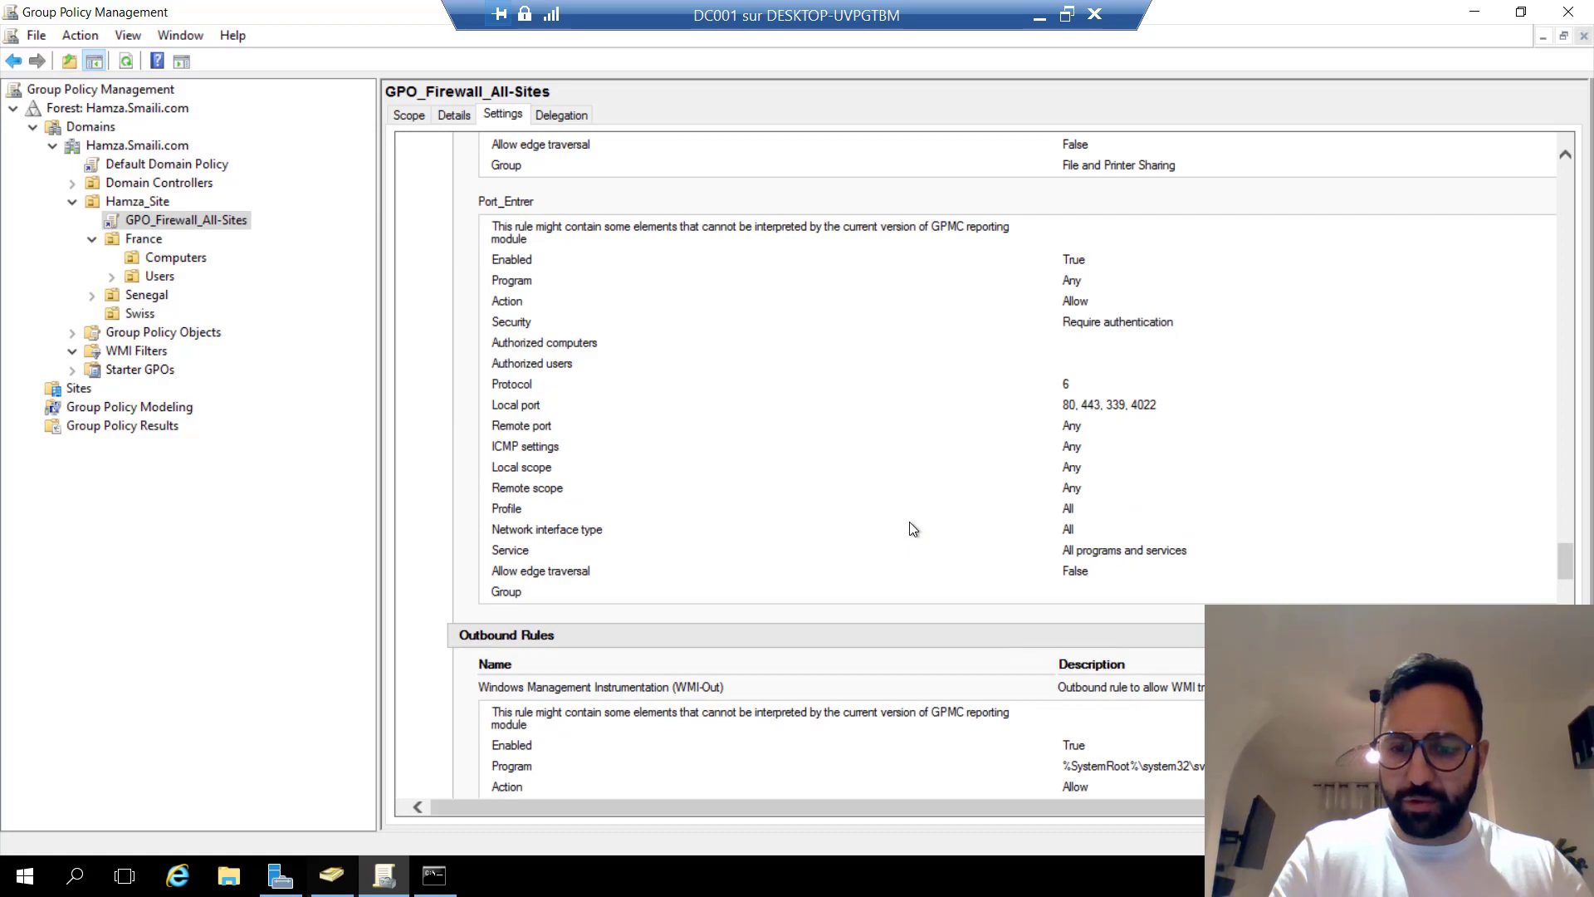
scroll(909, 522, up, 6)
scroll(909, 521, up, 10)
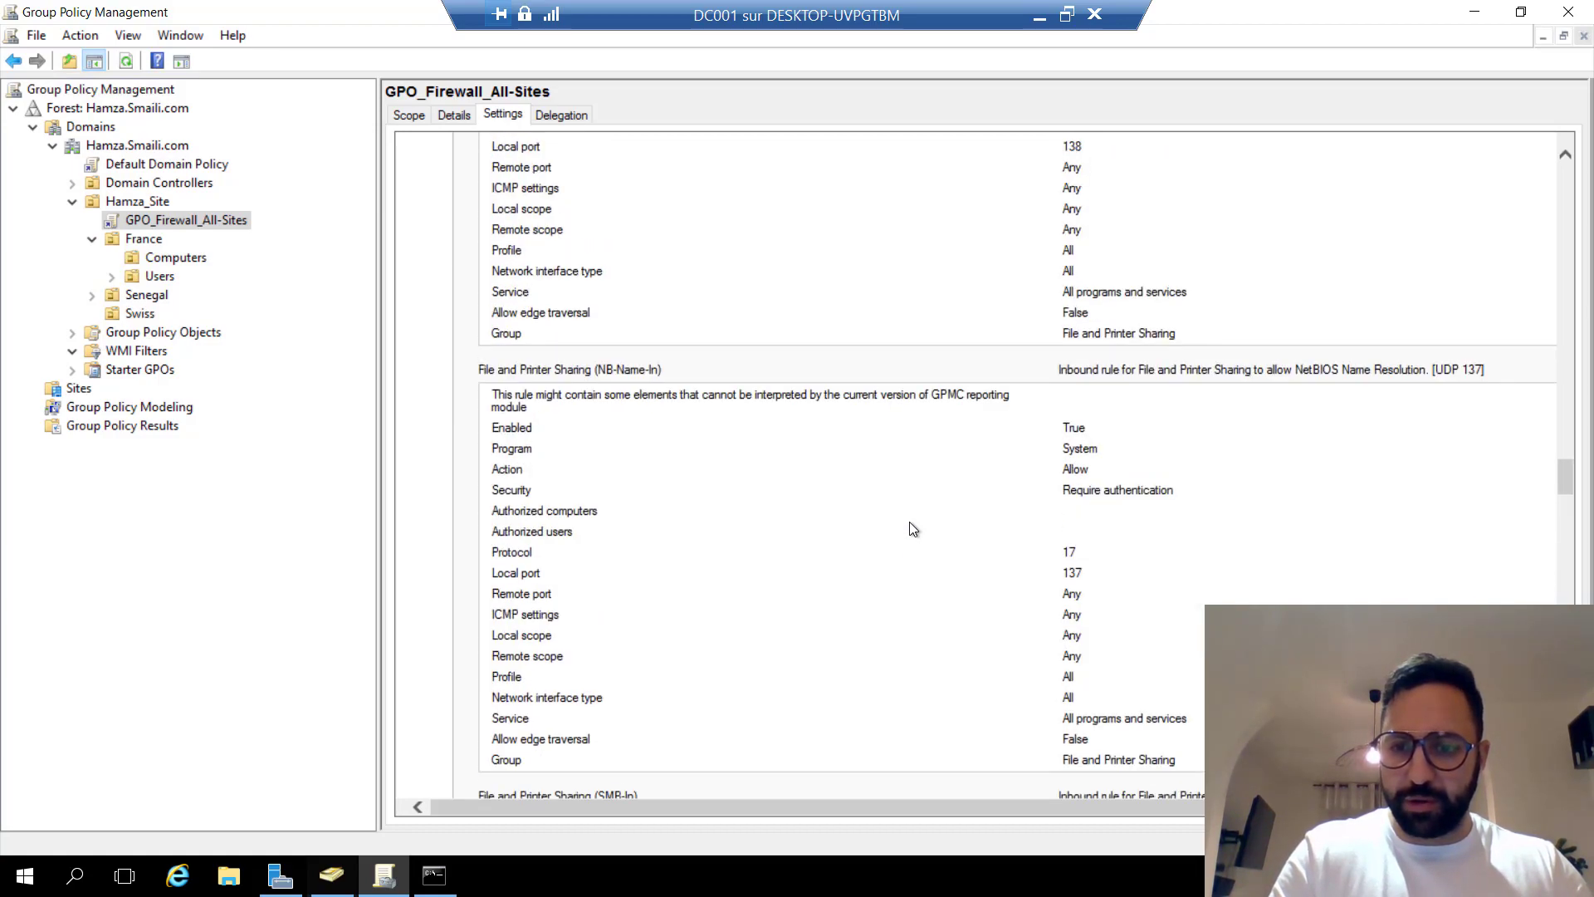
scroll(909, 521, up, 10)
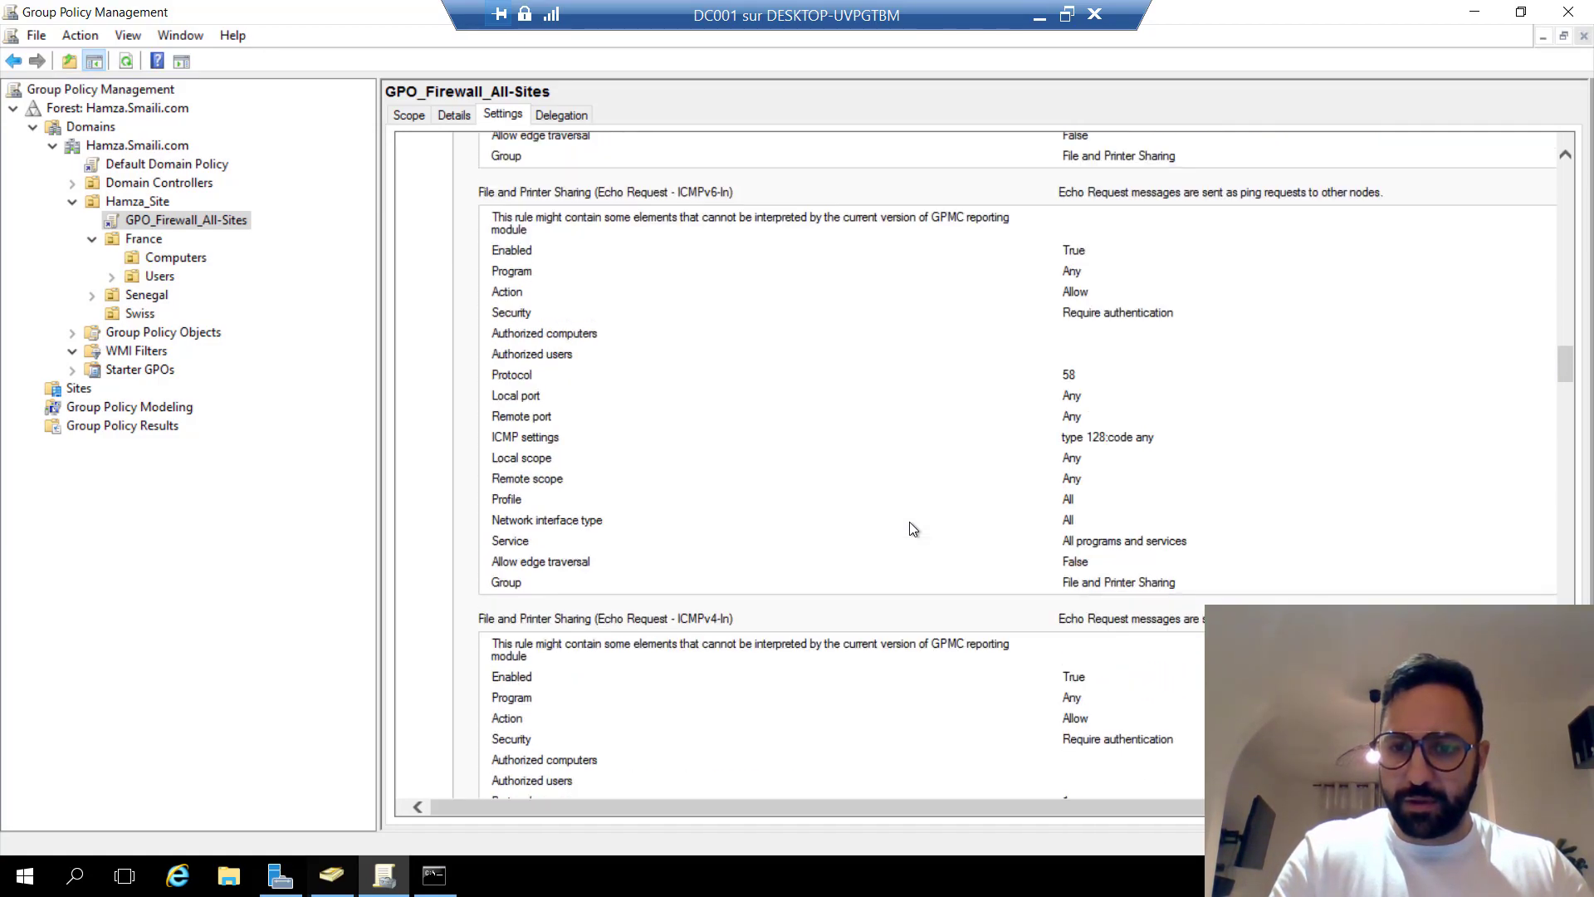
scroll(909, 528, up, 20)
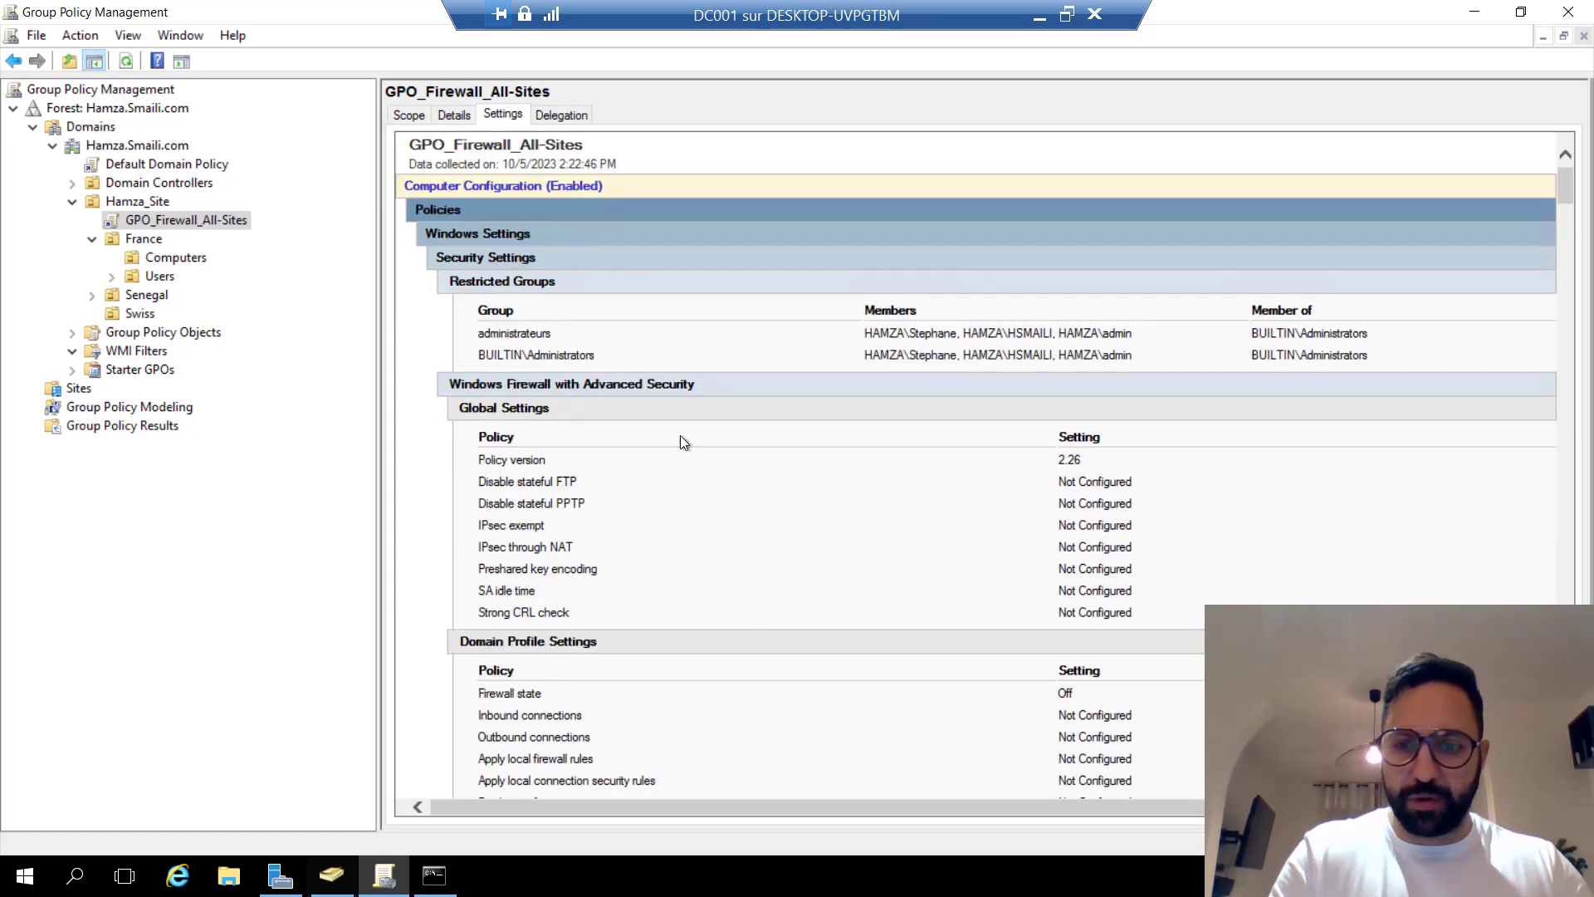
Highlight the administrateurs restricted group, then check the GPO's Details and Scope.
drag(490, 333, 823, 343)
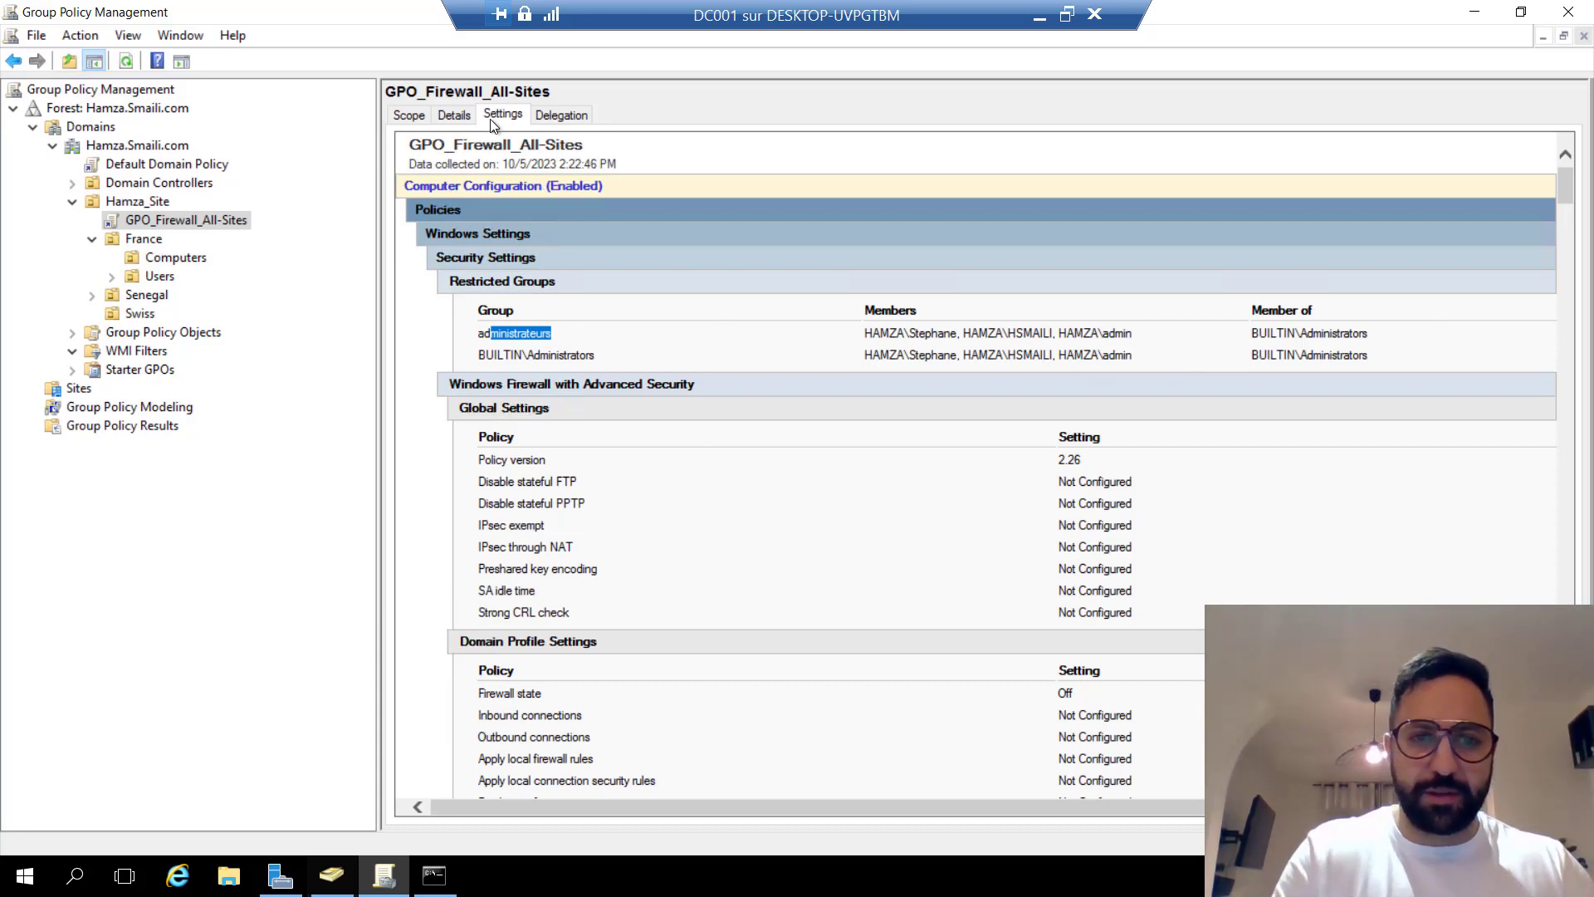
click(456, 116)
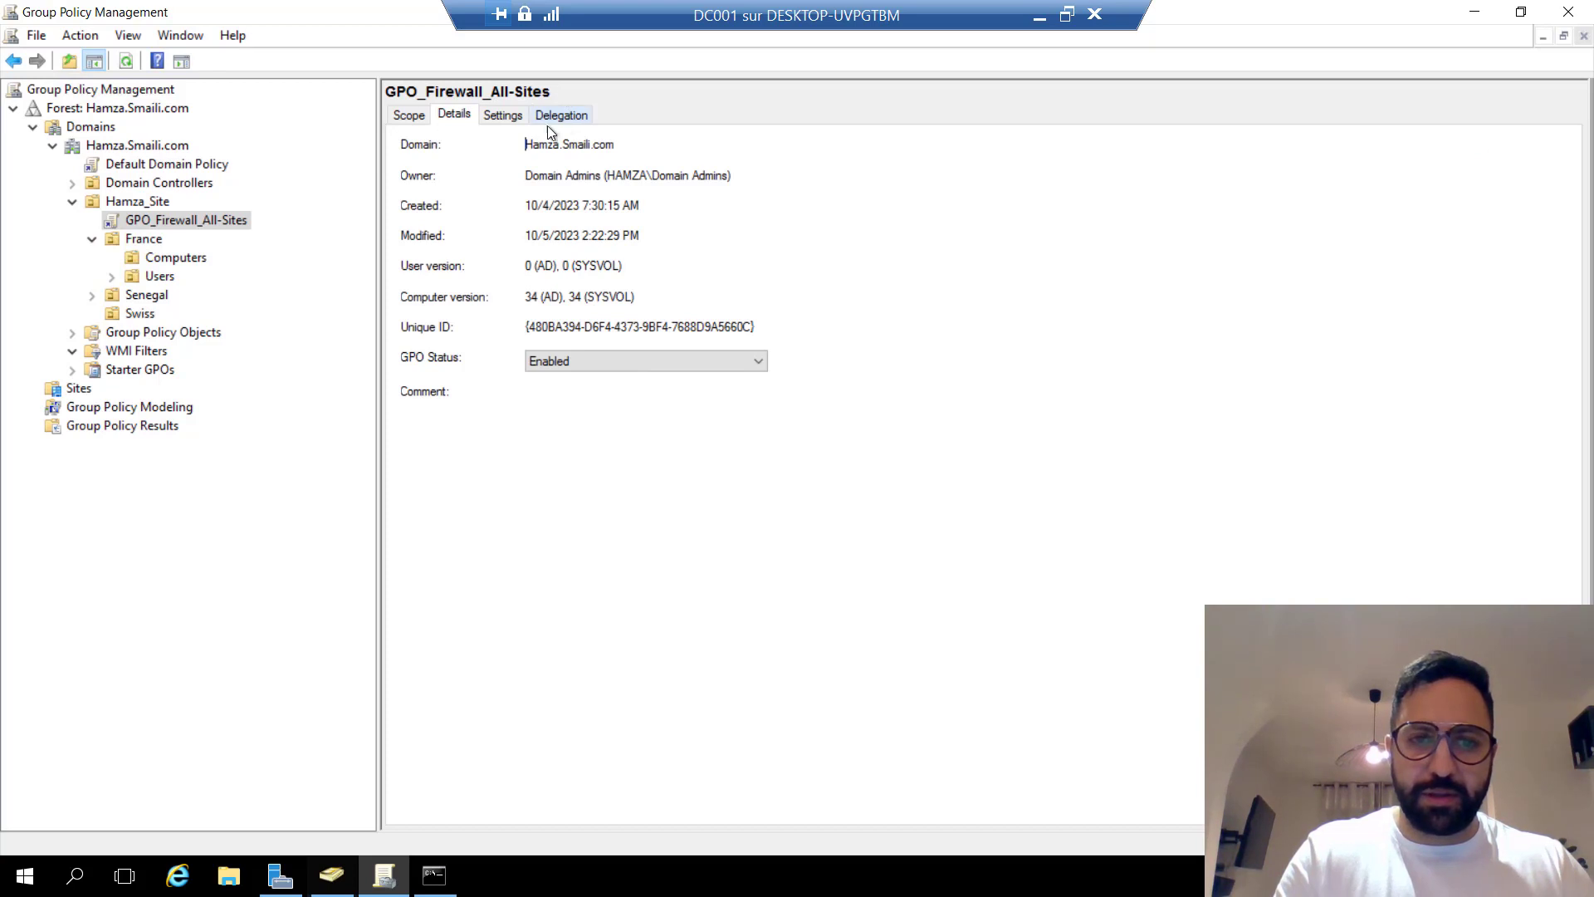
click(409, 117)
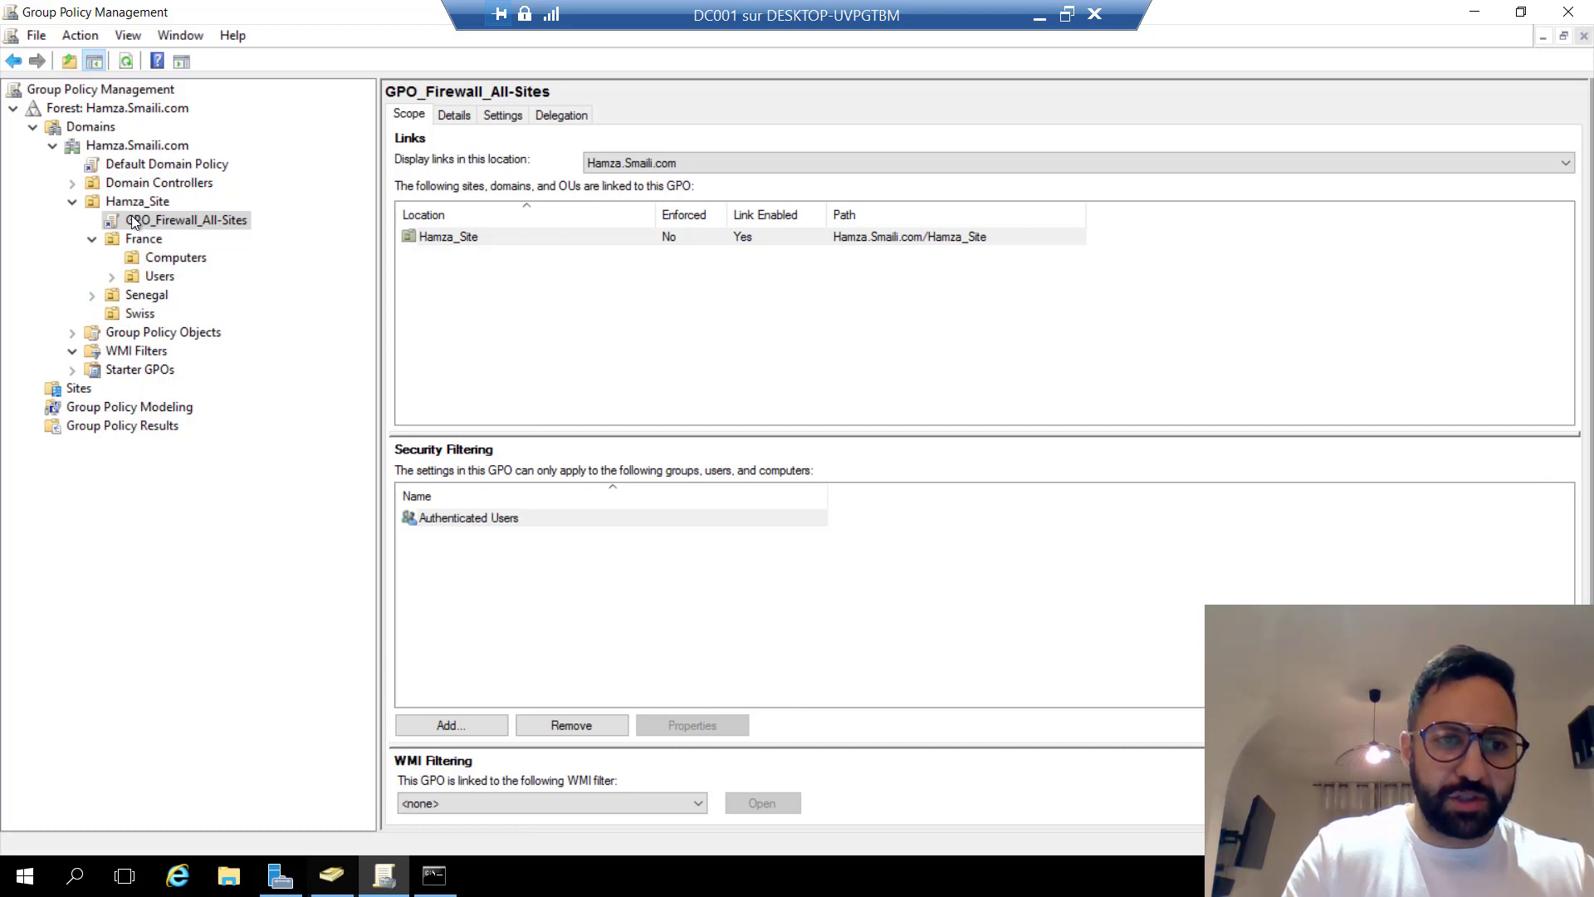
Block policy inheritance on the Swiss OU.
click(92, 239)
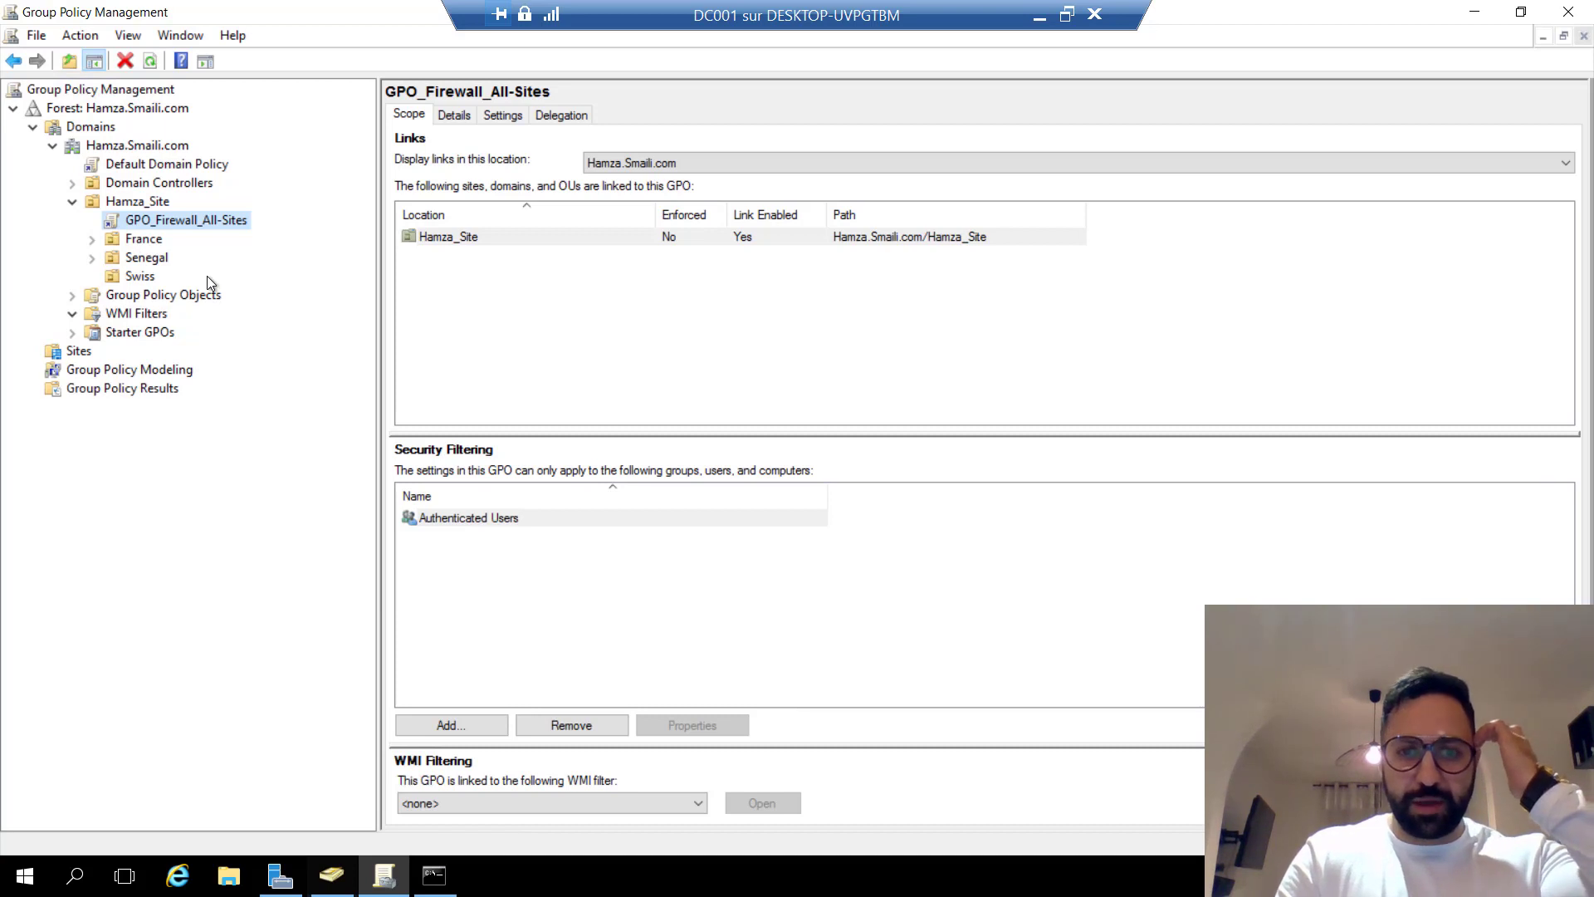
click(139, 280)
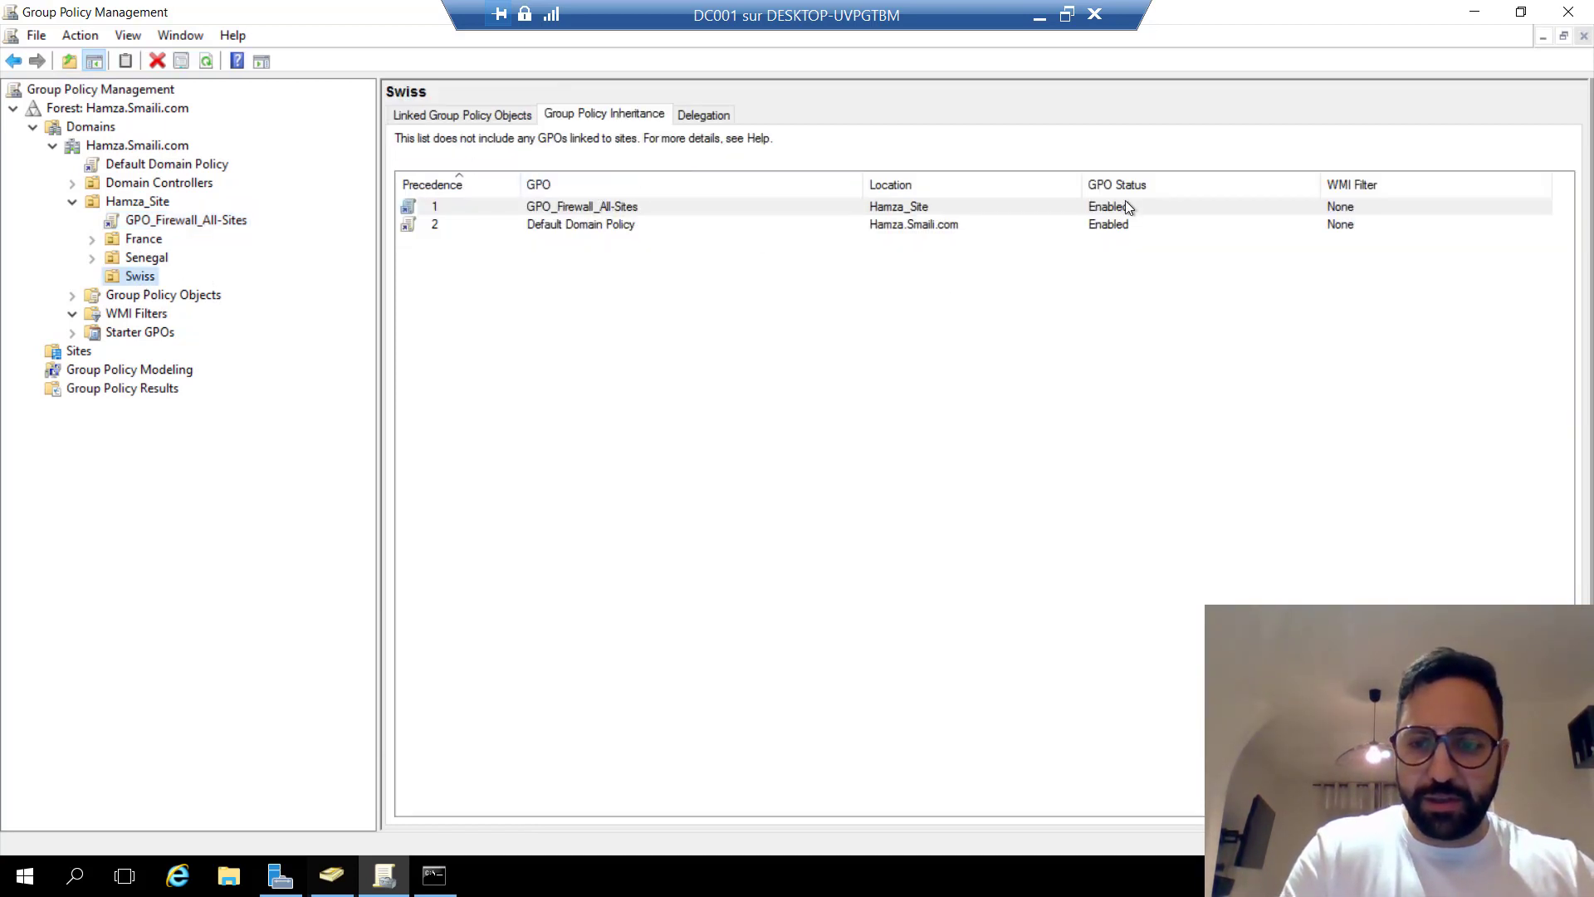
right_click(136, 283)
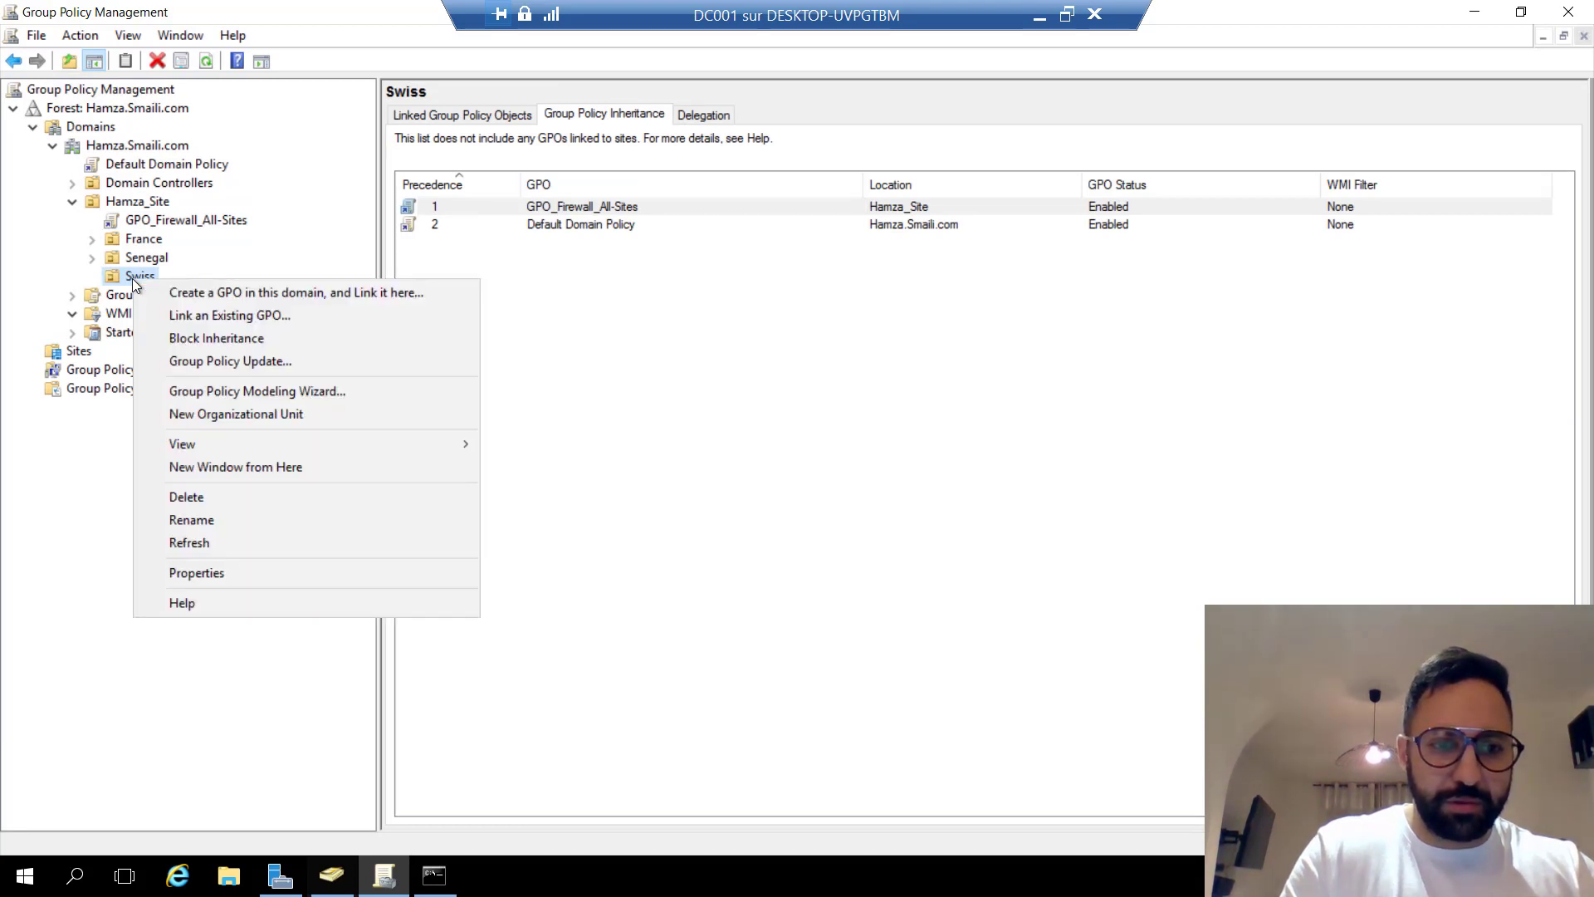
click(236, 340)
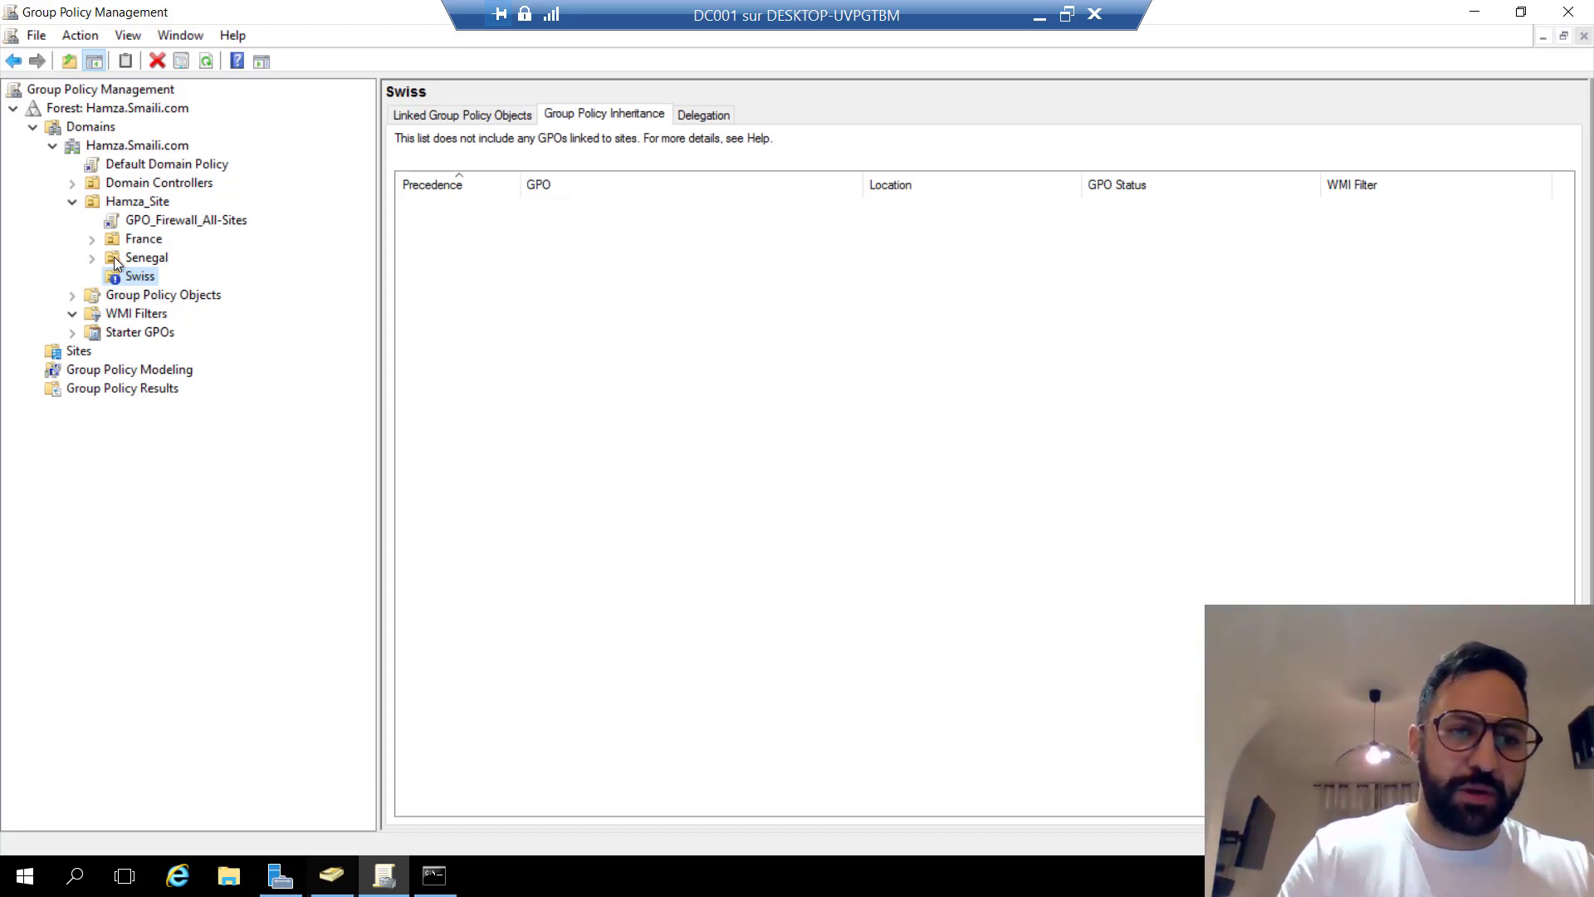
Expand France and view its inherited GPOs on the Group Policy Inheritance tab.
click(93, 240)
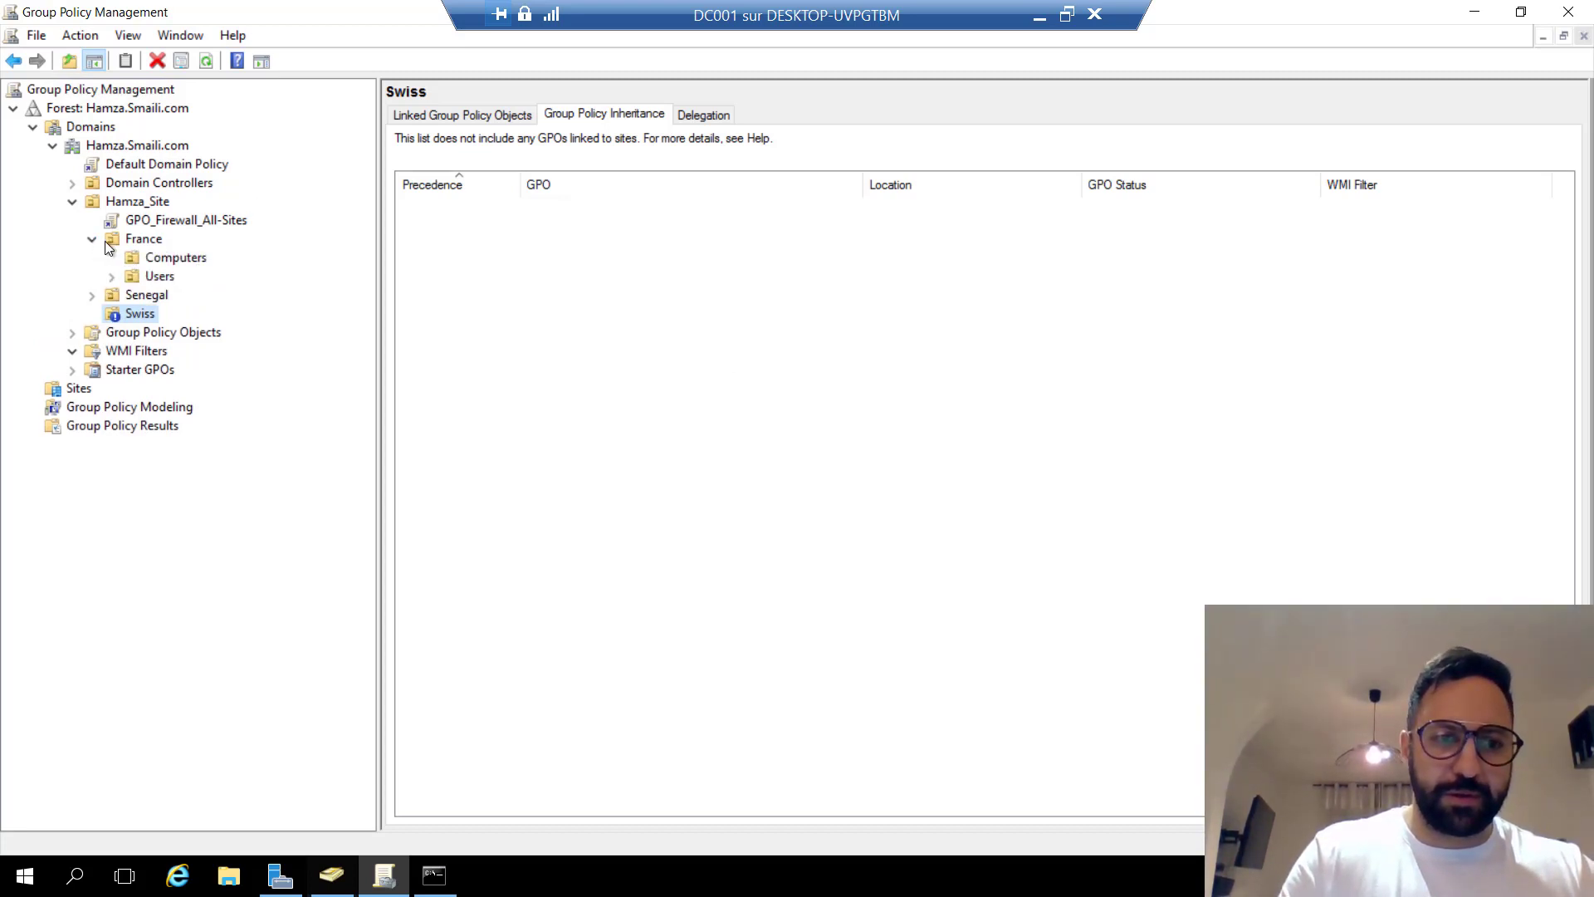
click(107, 243)
click(92, 239)
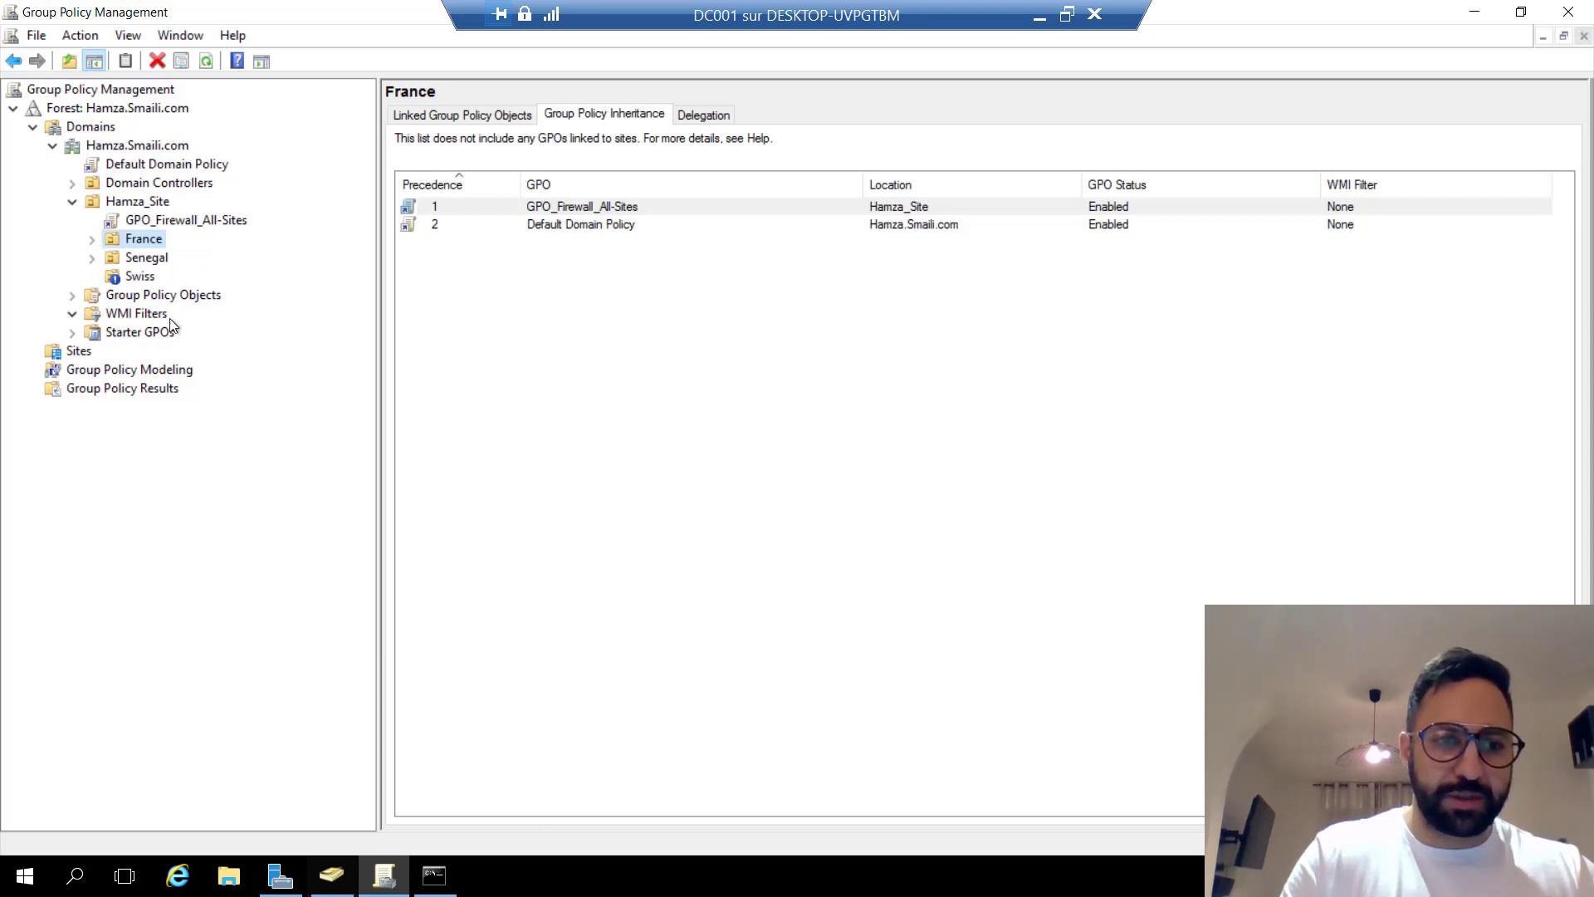
Start a new WMI filter named 'Filtre Windows 10'.
click(137, 316)
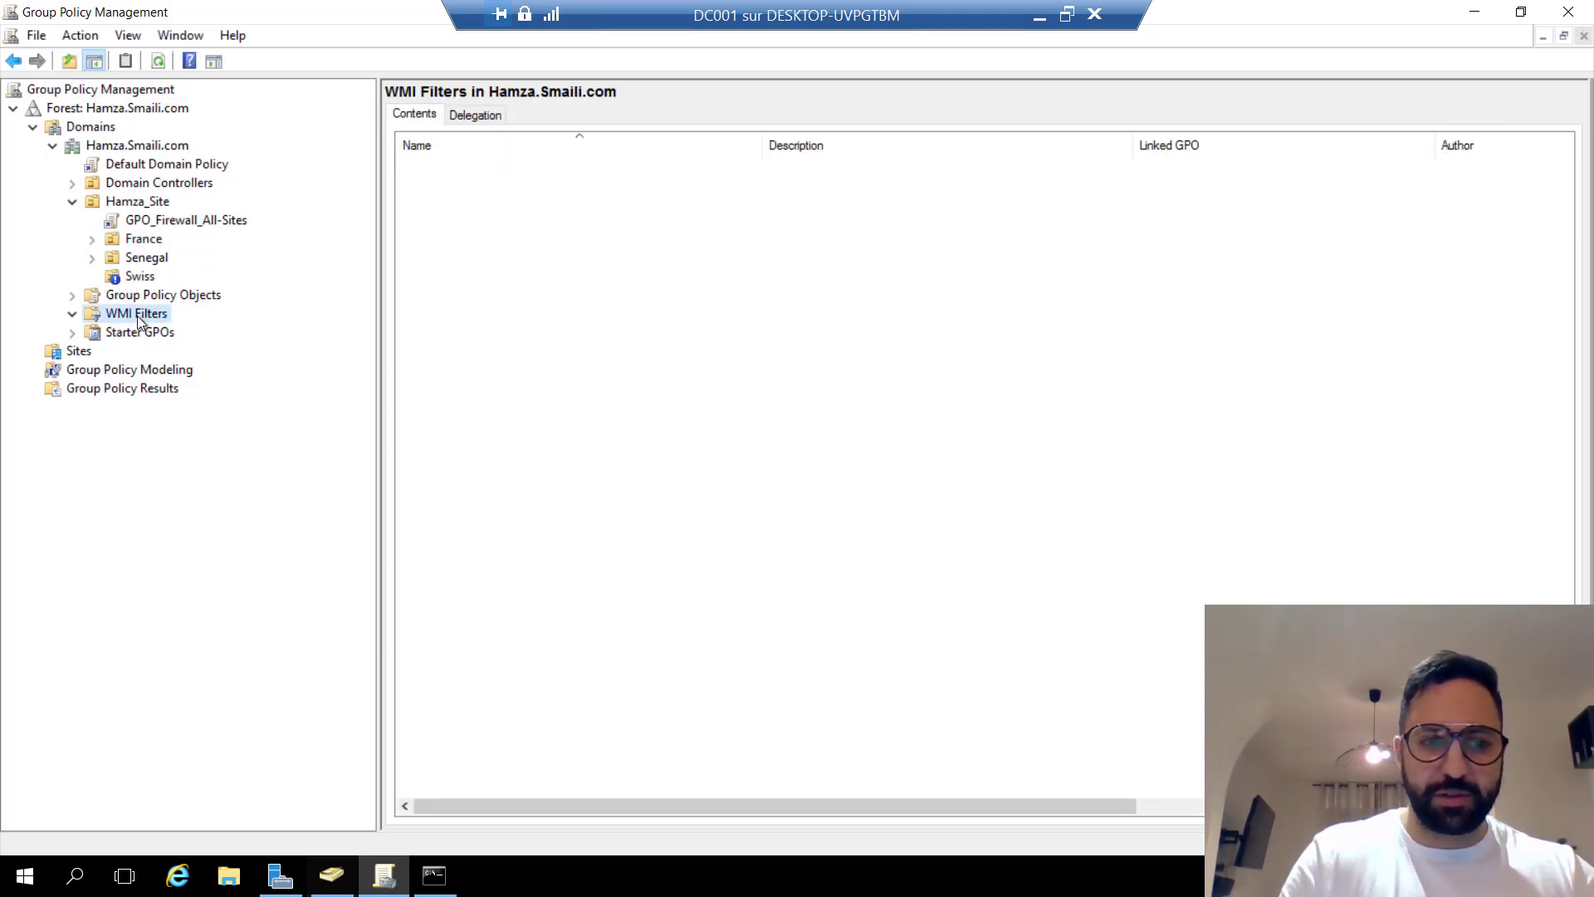
right_click(148, 316)
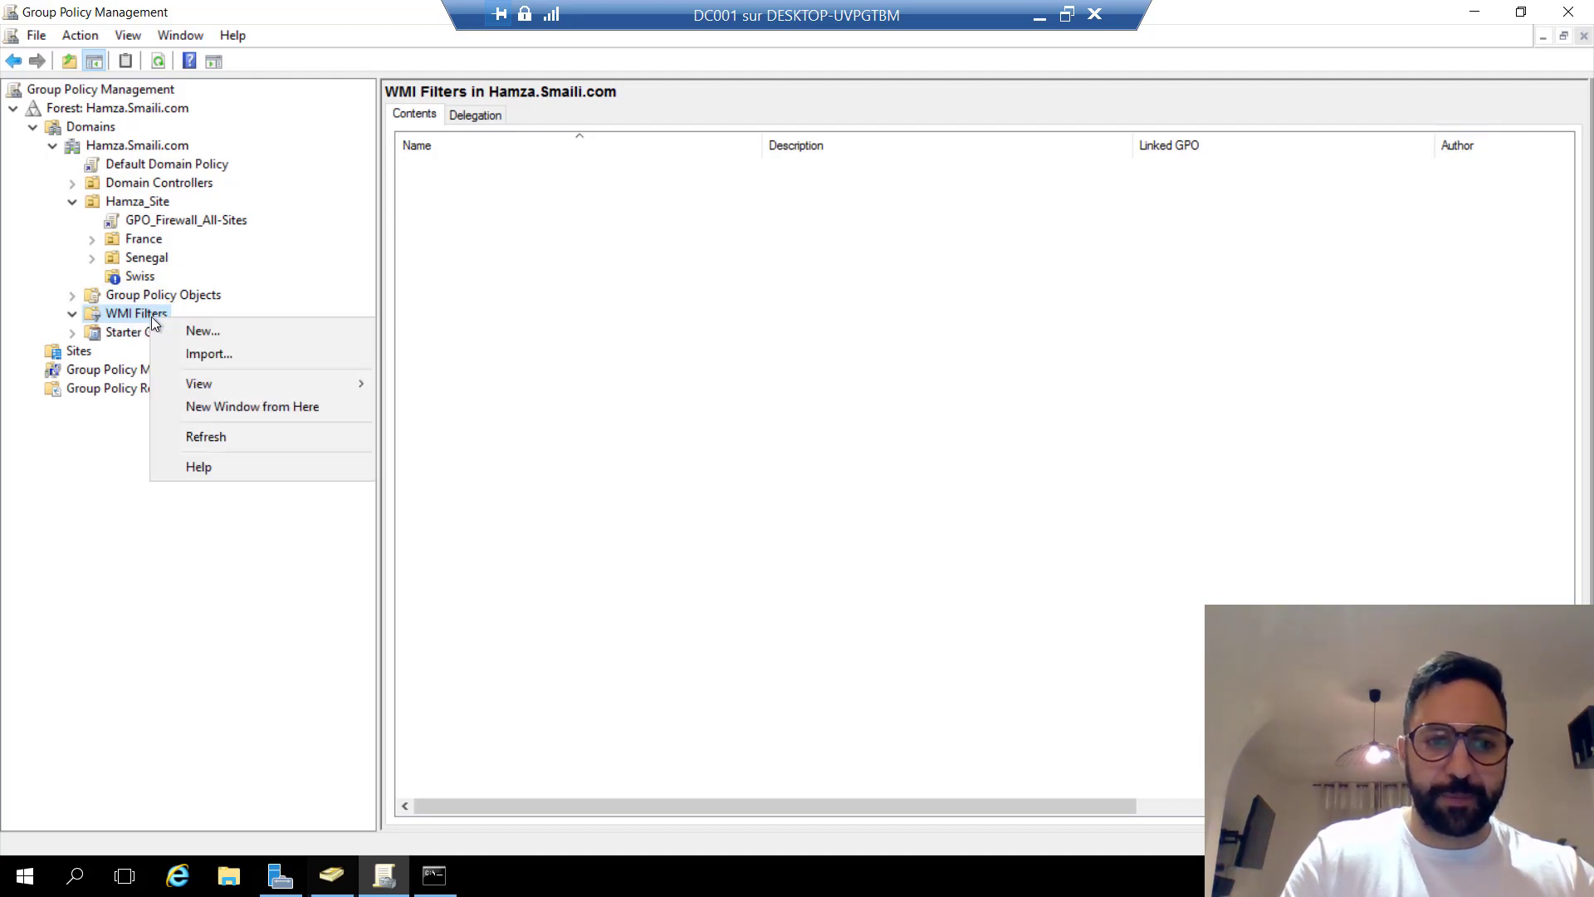
click(187, 329)
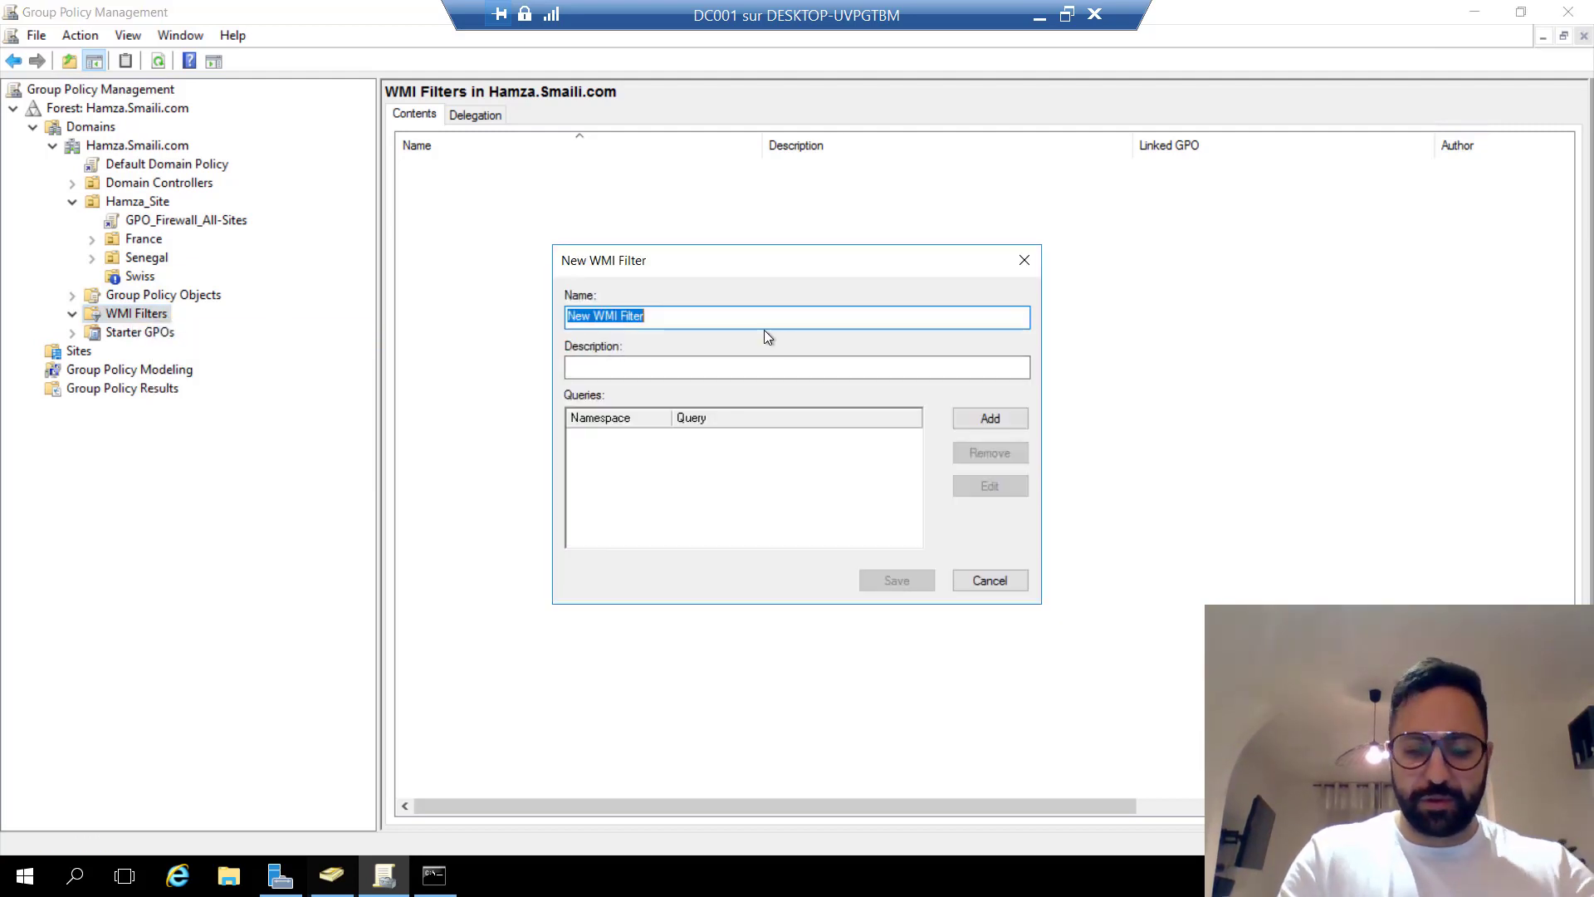
text(Windows)
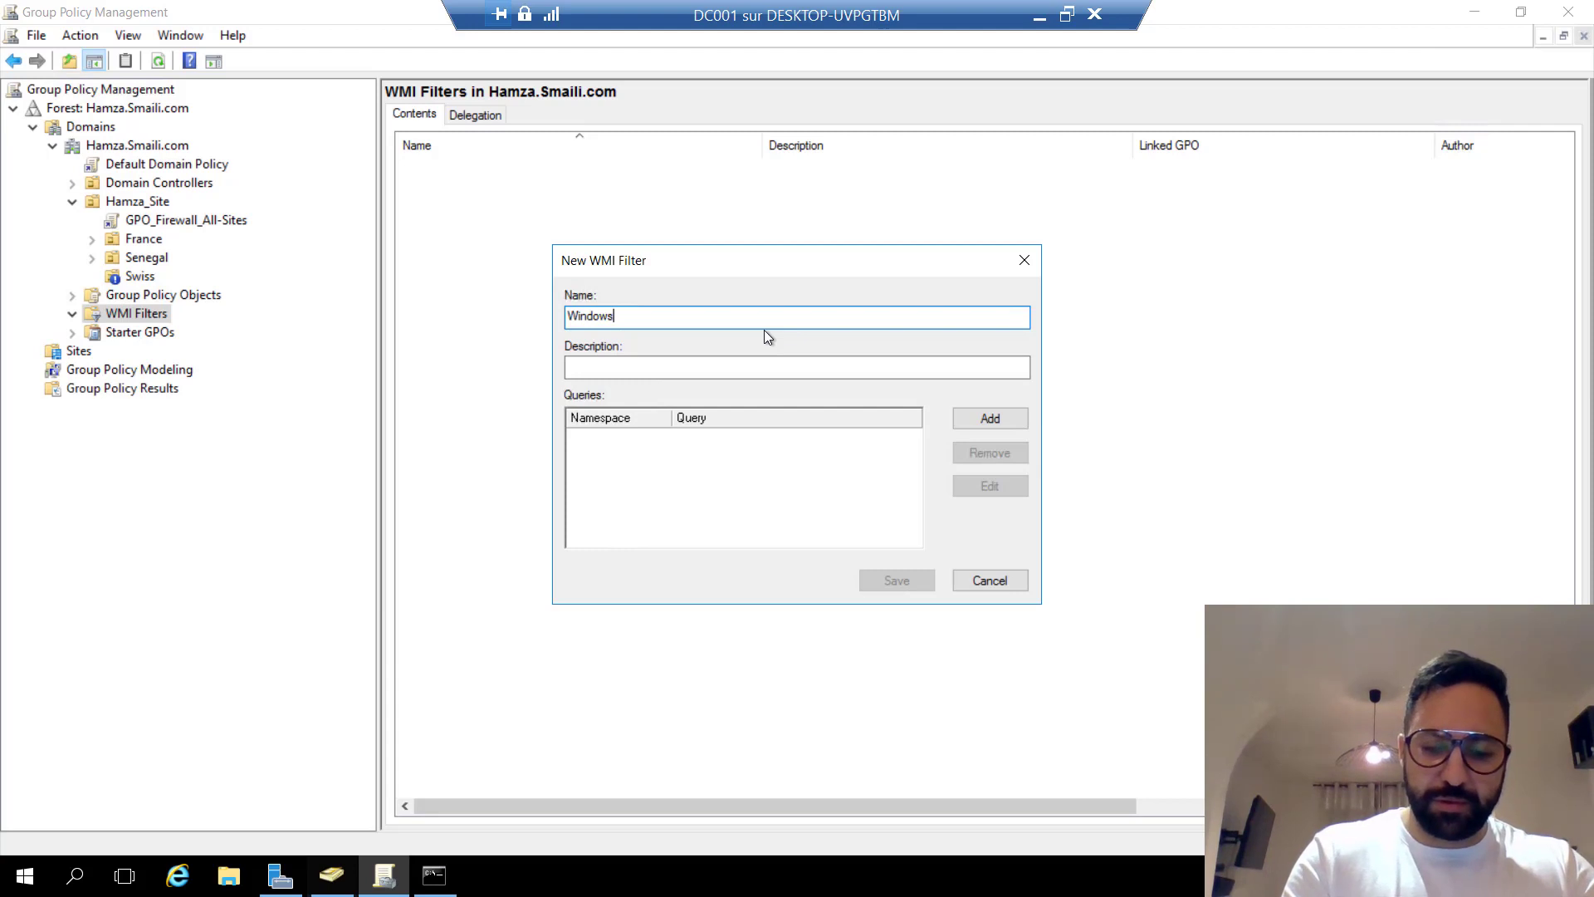
text( 1')
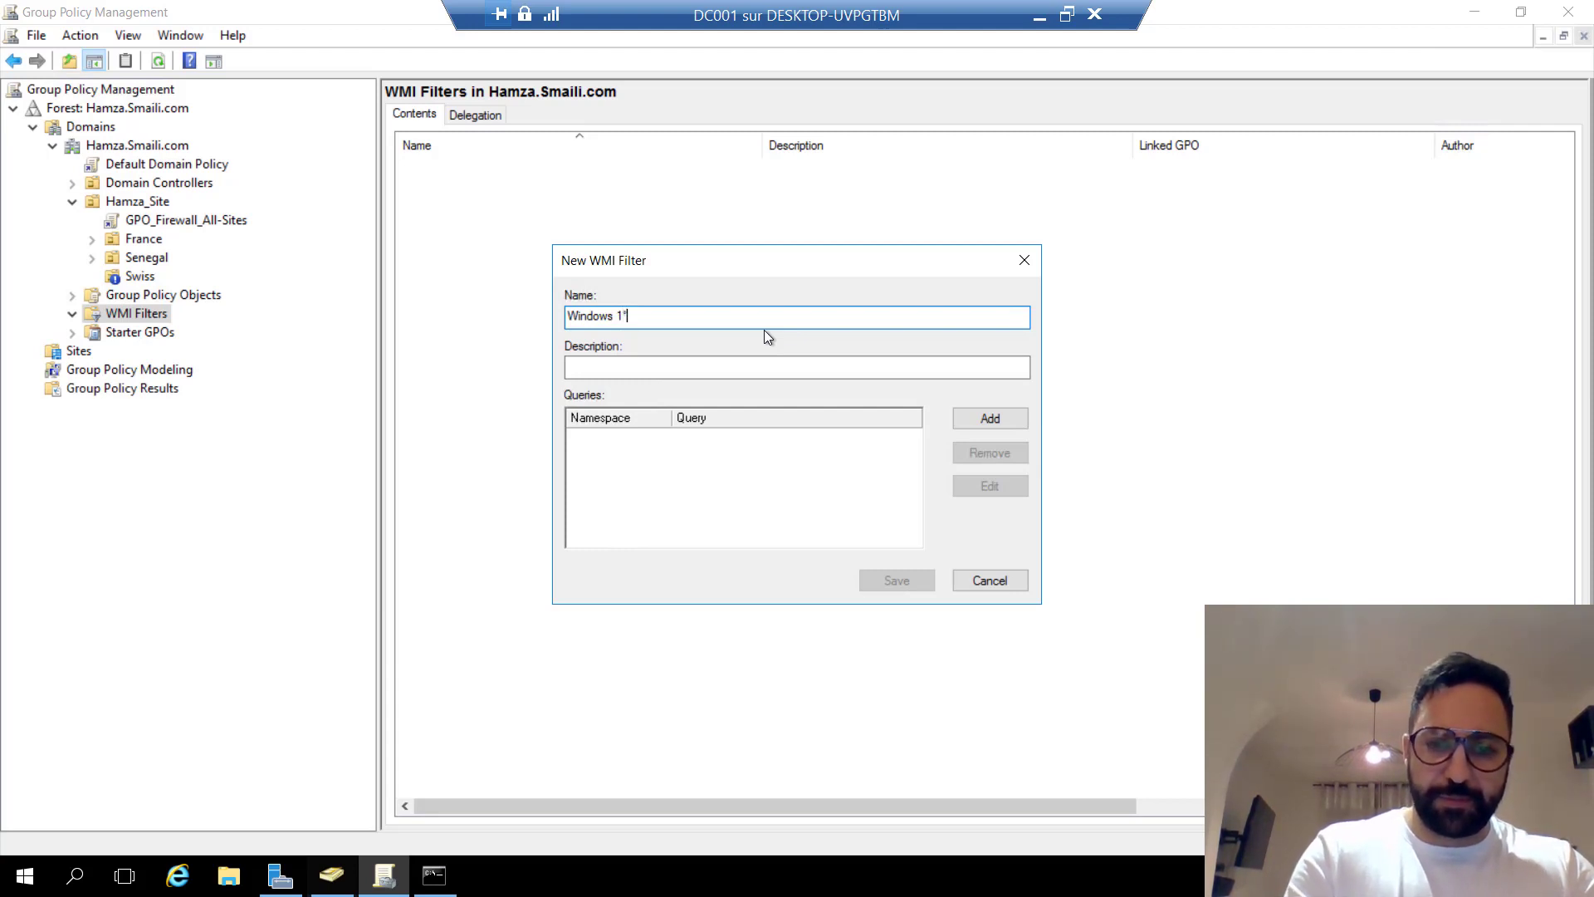
key(BackSpace)
text(0)
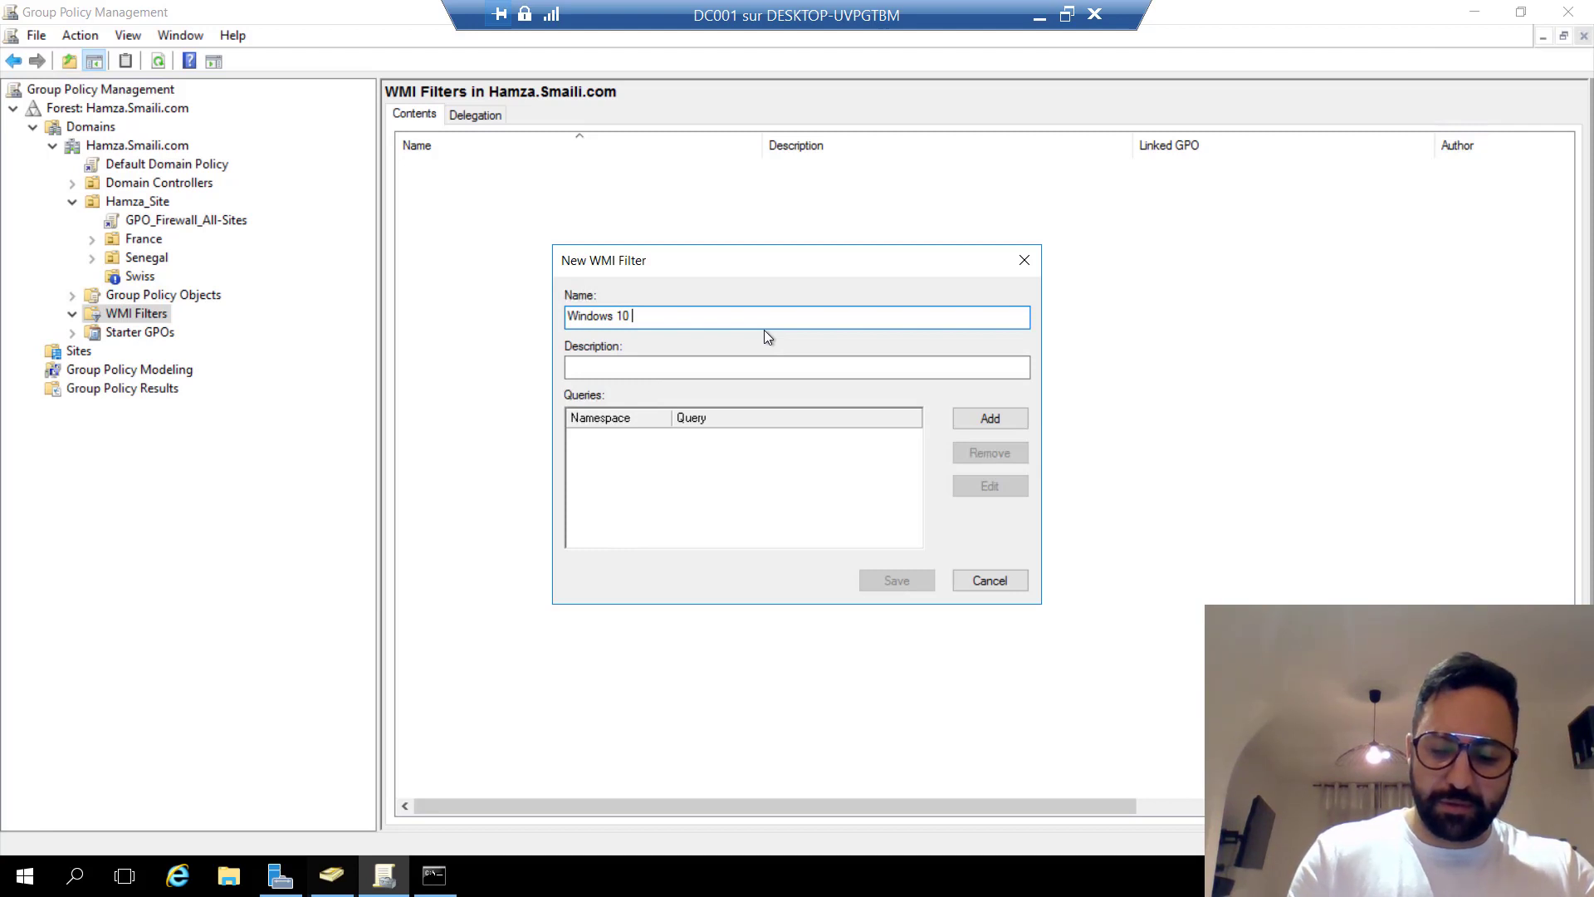
key(Left)
key(Left)
key(Left)
key(Left)
key(Left)
key(Left)
key(Left)
key(Left)
key(Left)
key(Left)
key(Left)
text(Fi)
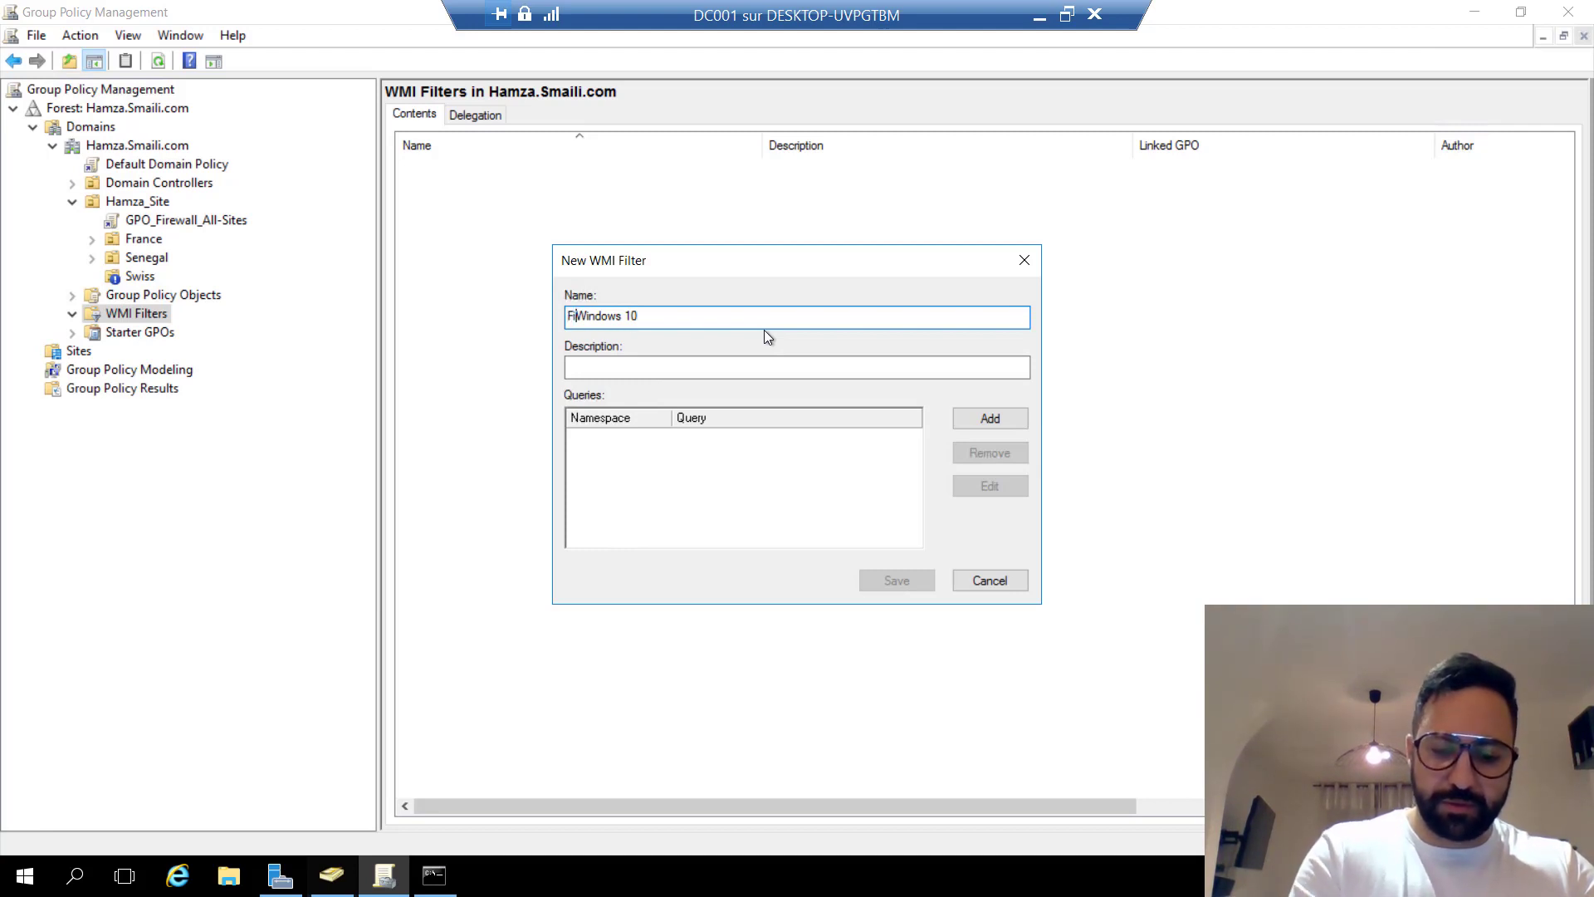
text(ltre)
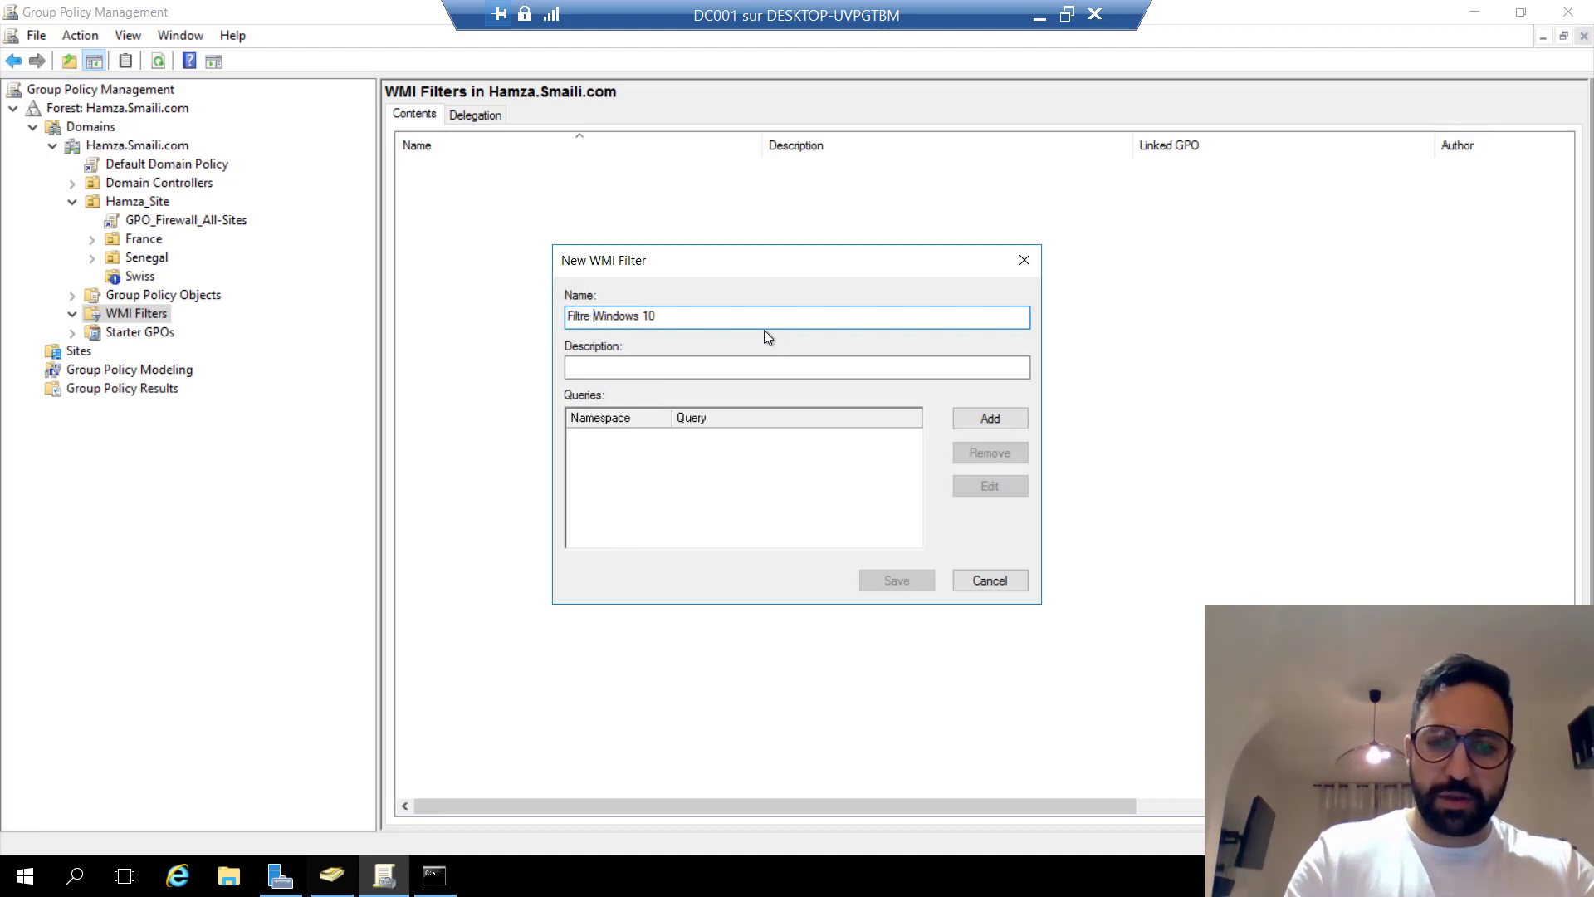
click(744, 474)
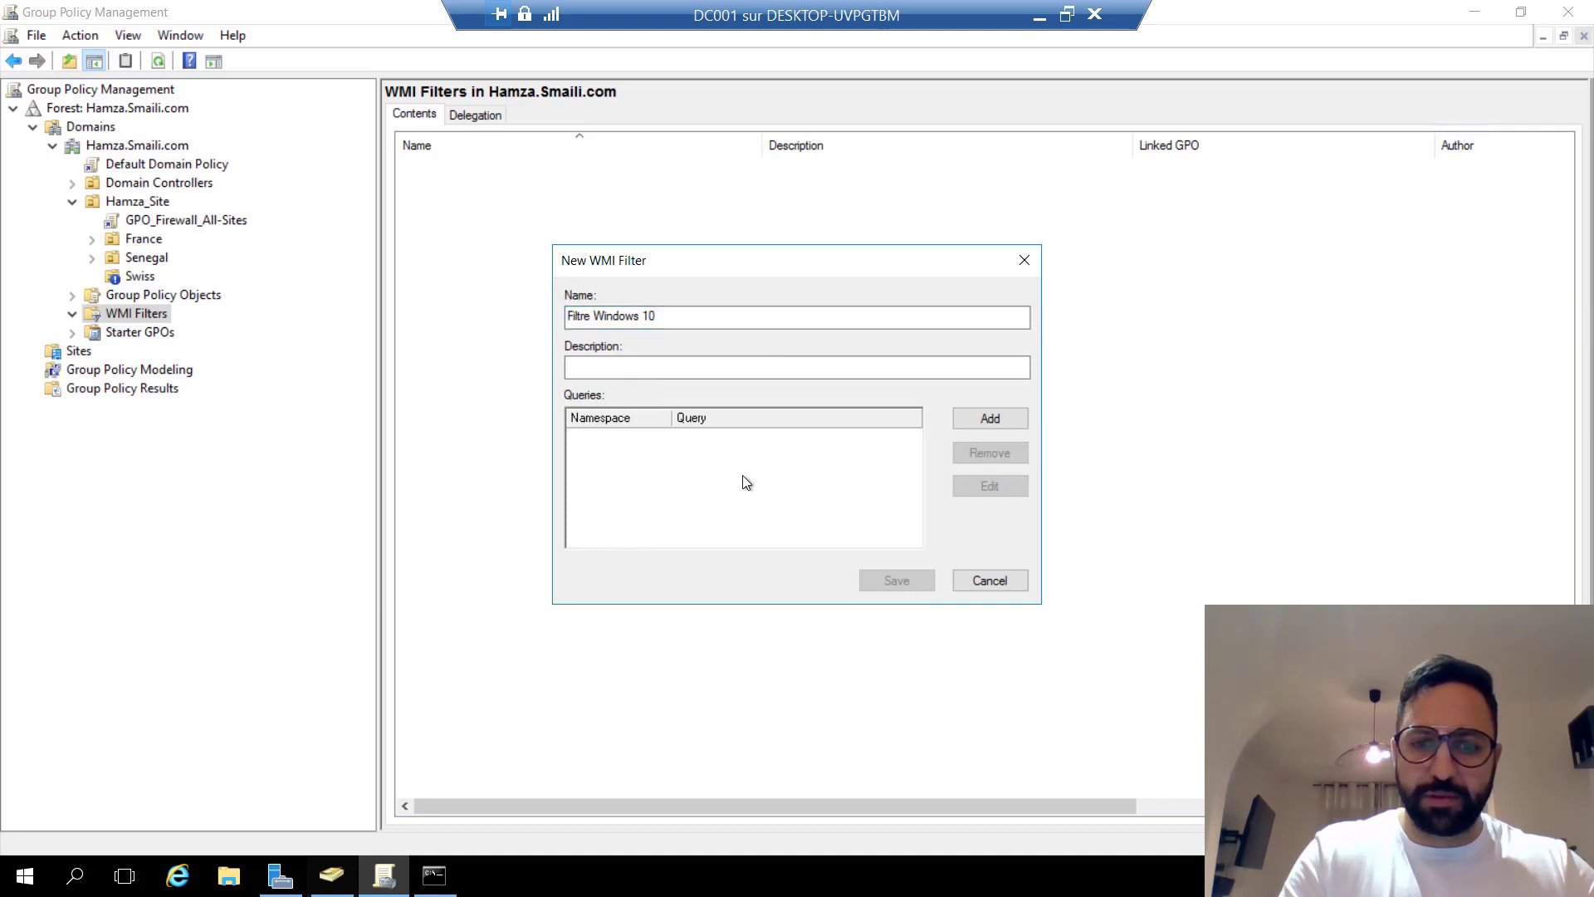
Paste the Win32_OperatingSystem version query and point out its class and where clause.
click(981, 420)
text(select * from Win32_OperatingSystem where Version like "10.0.1%")
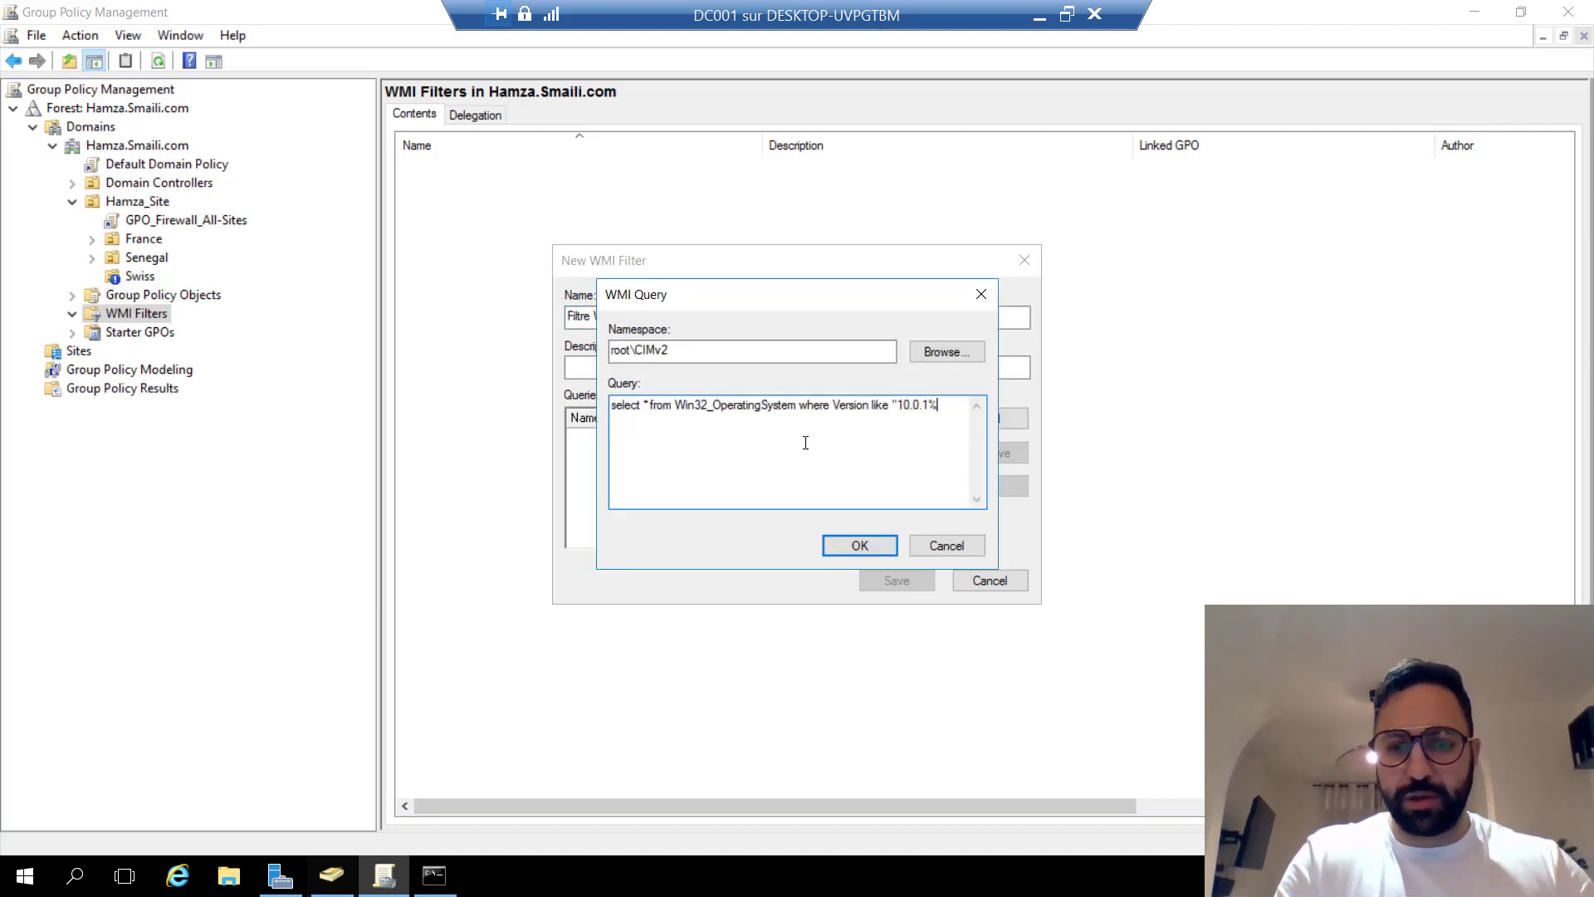
text(")
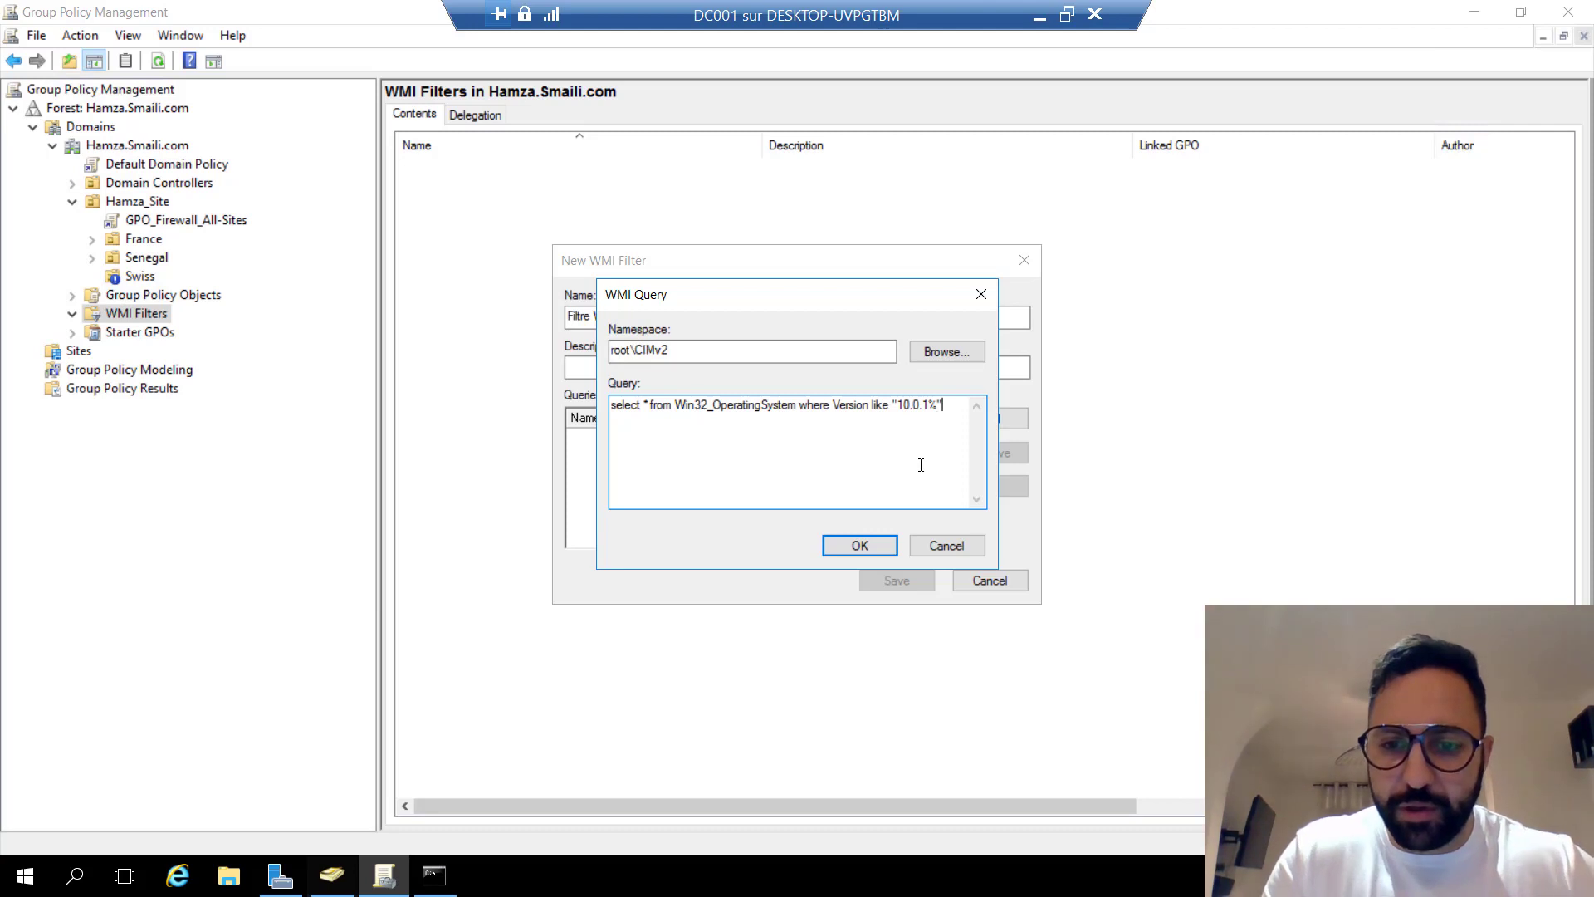
drag(924, 407, 903, 406)
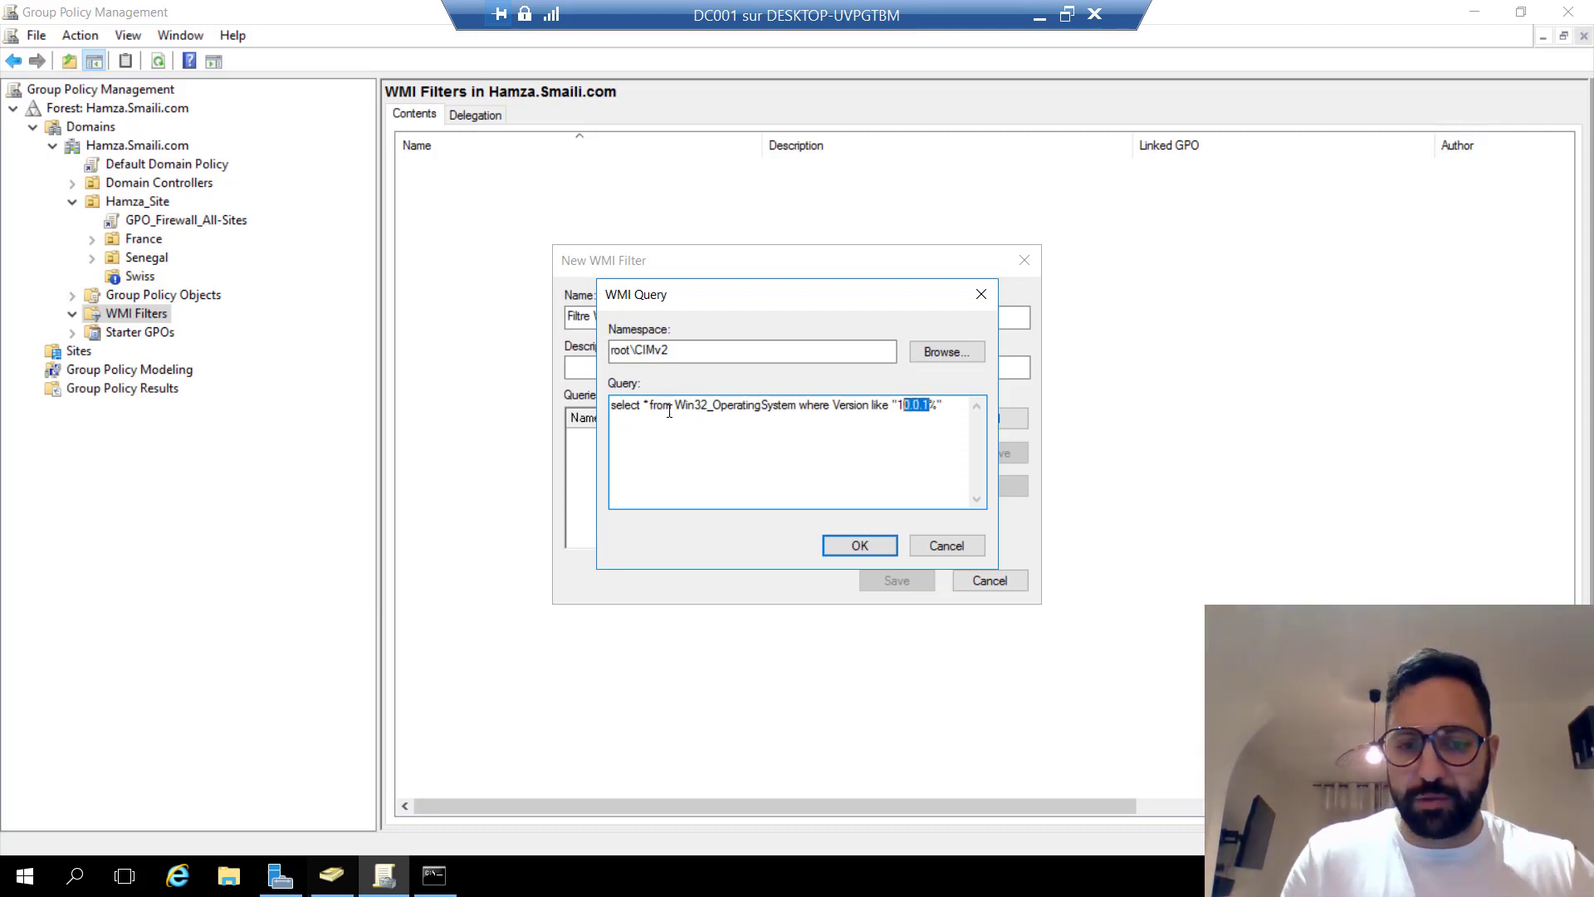
drag(796, 405, 715, 407)
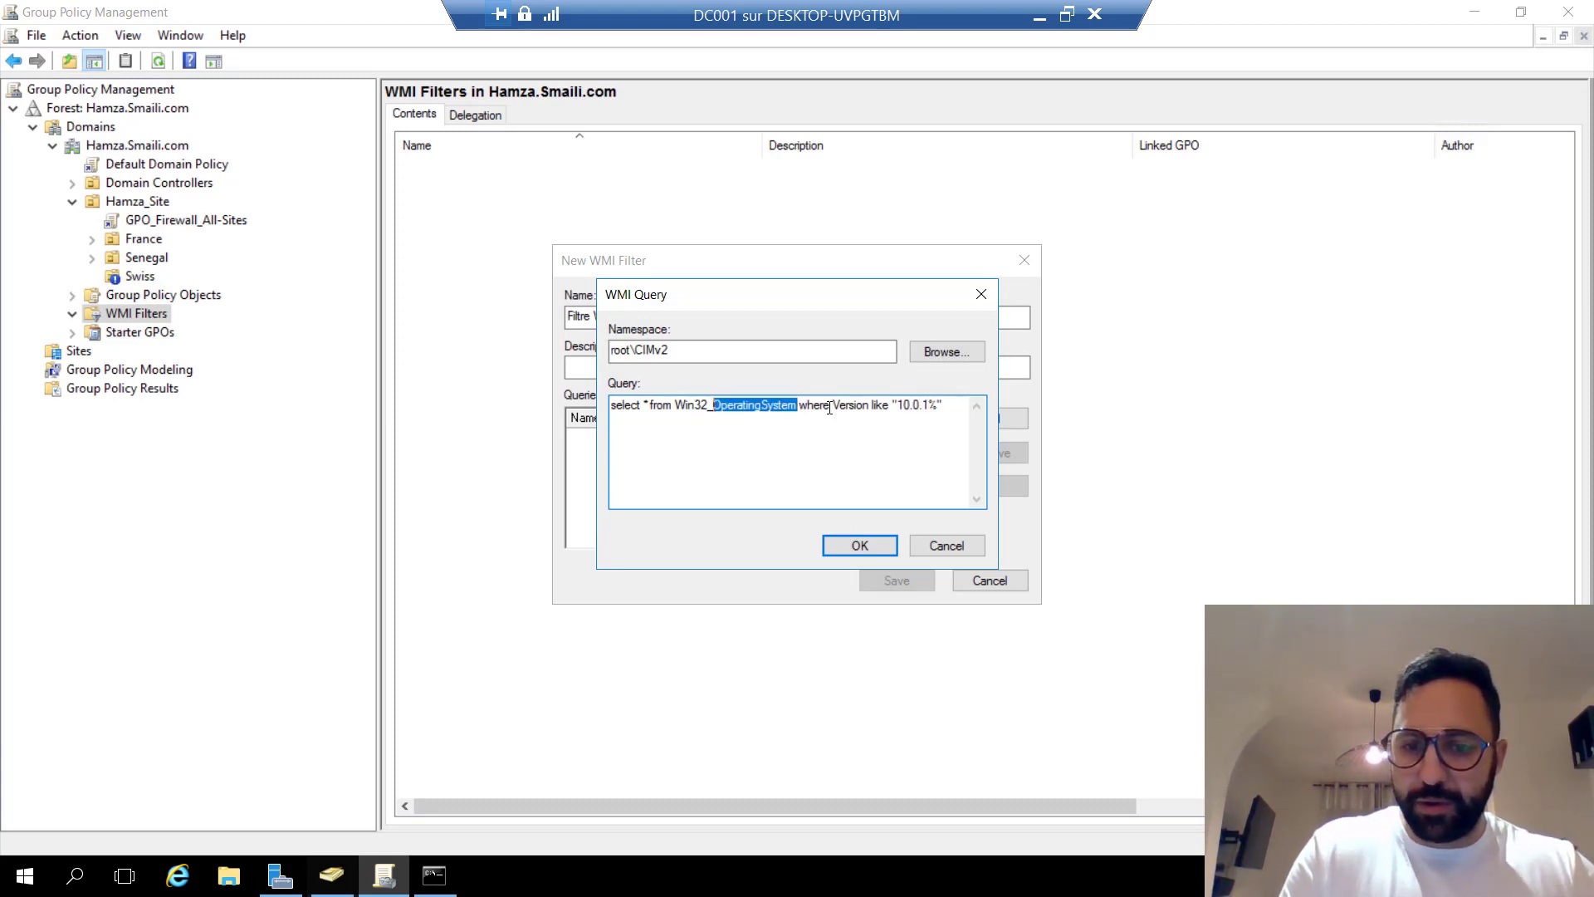
drag(829, 408, 794, 404)
click(869, 405)
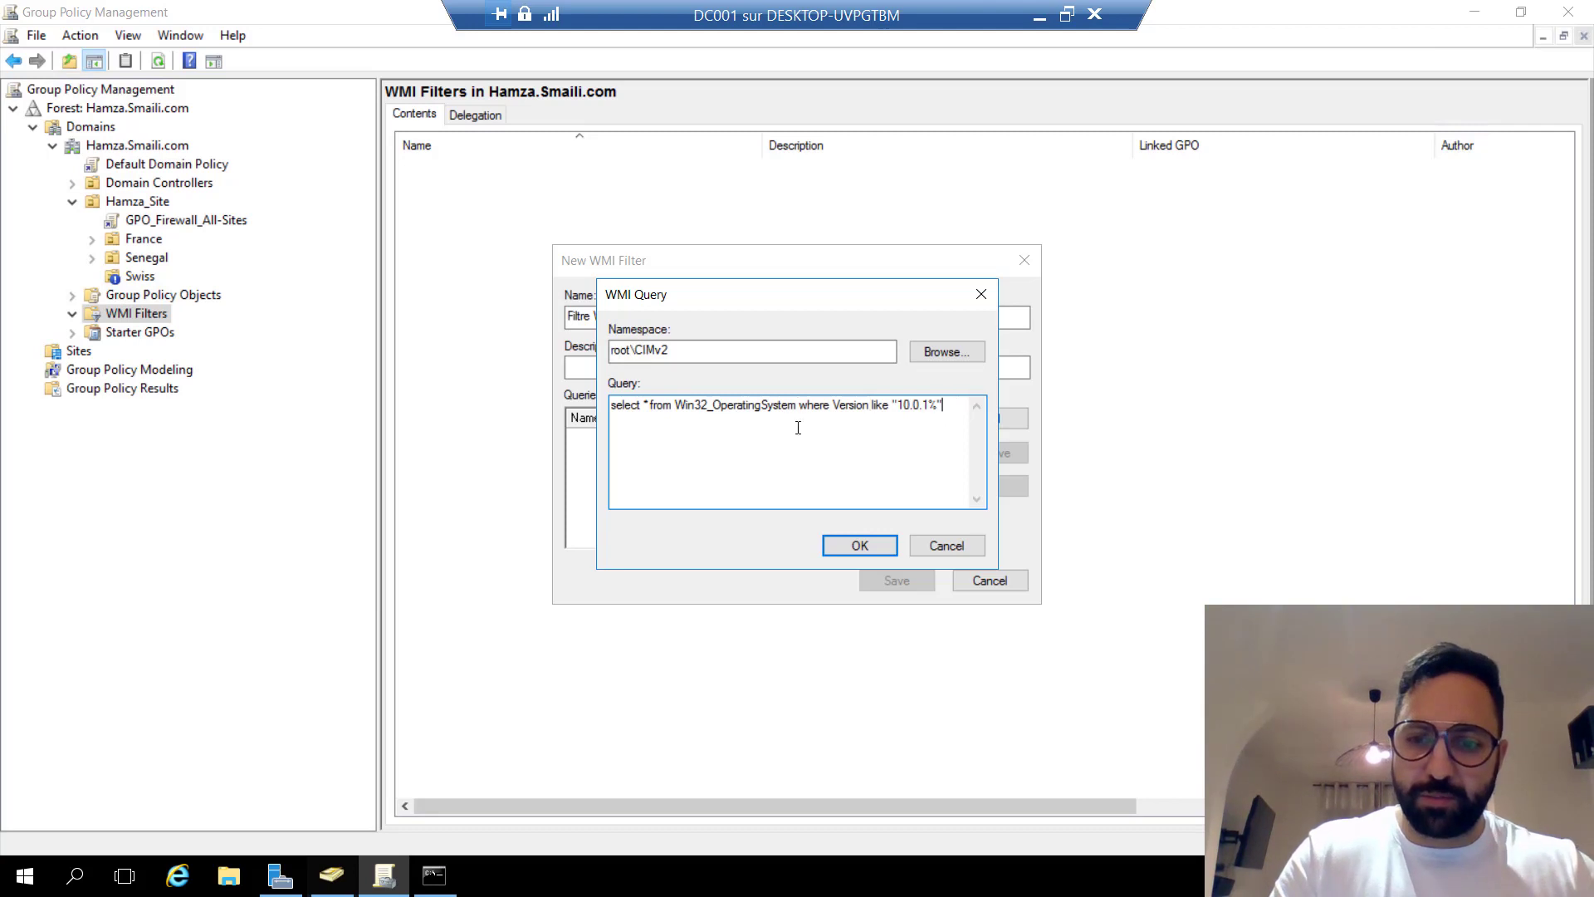
Check the 10.0.1% version pattern, confirm the query and save the filter.
key(ctrl+a)
key(ctrl+c)
click(714, 438)
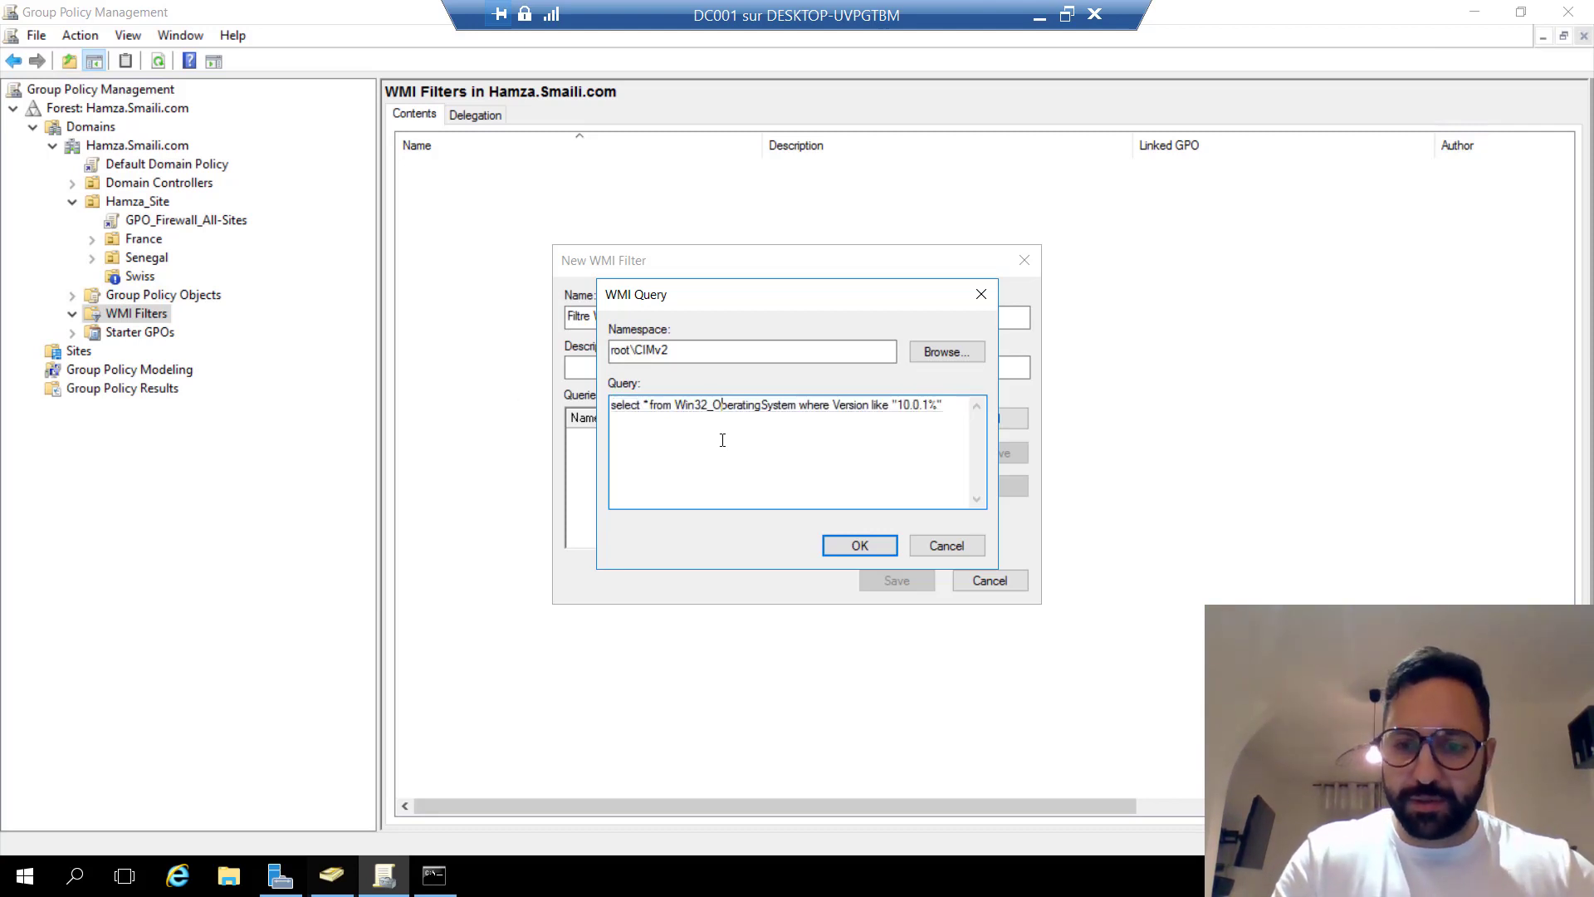
drag(903, 404, 911, 404)
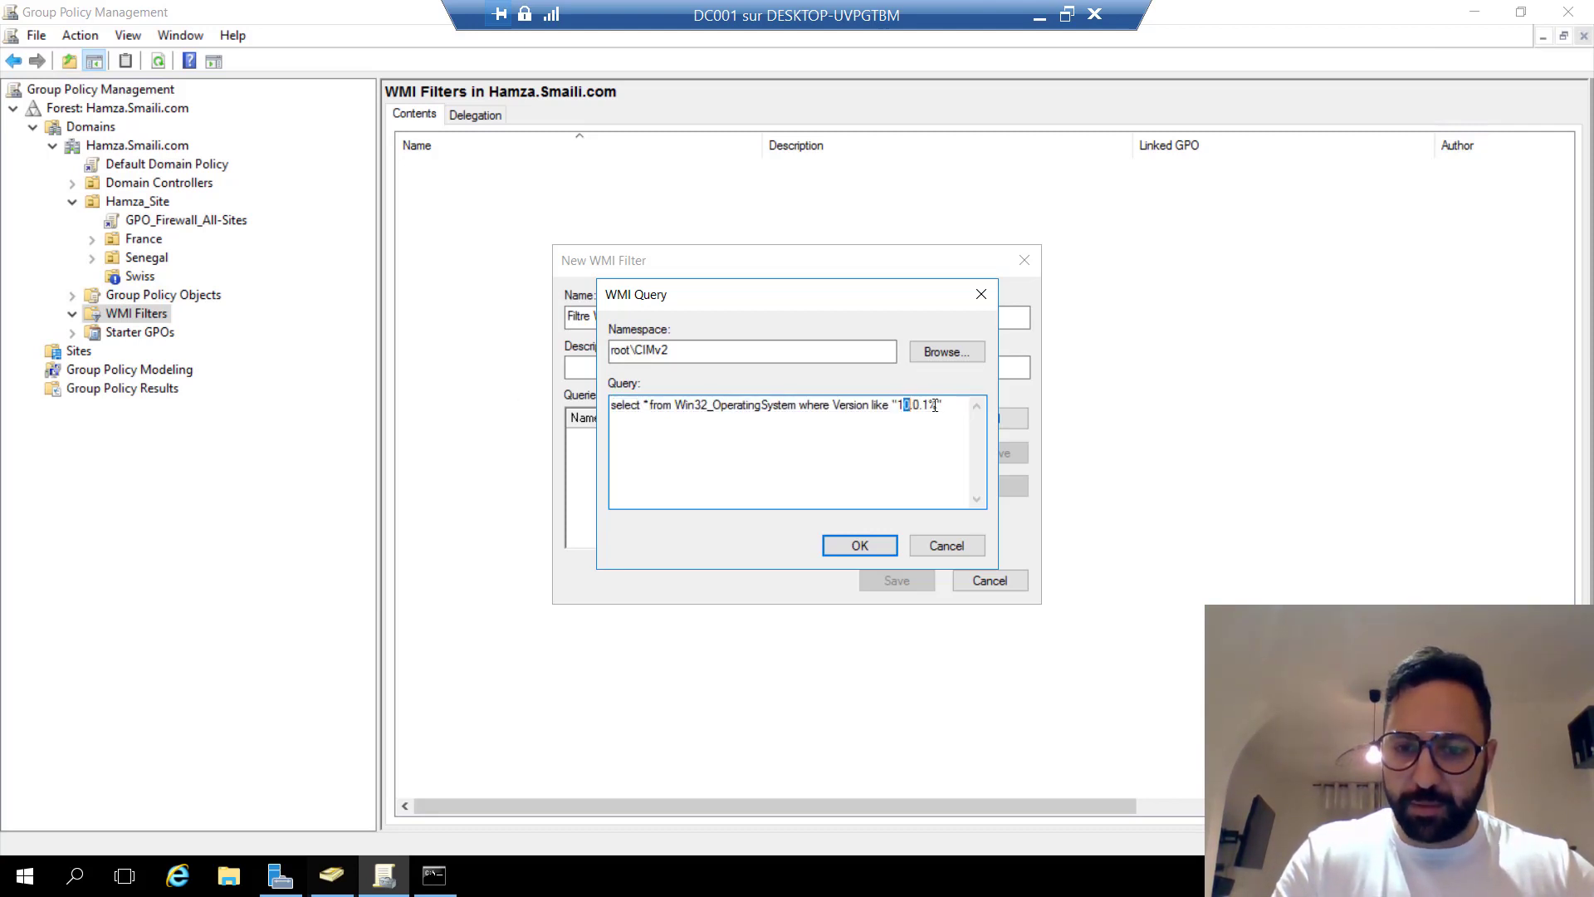
click(931, 405)
double_click(930, 405)
click(937, 405)
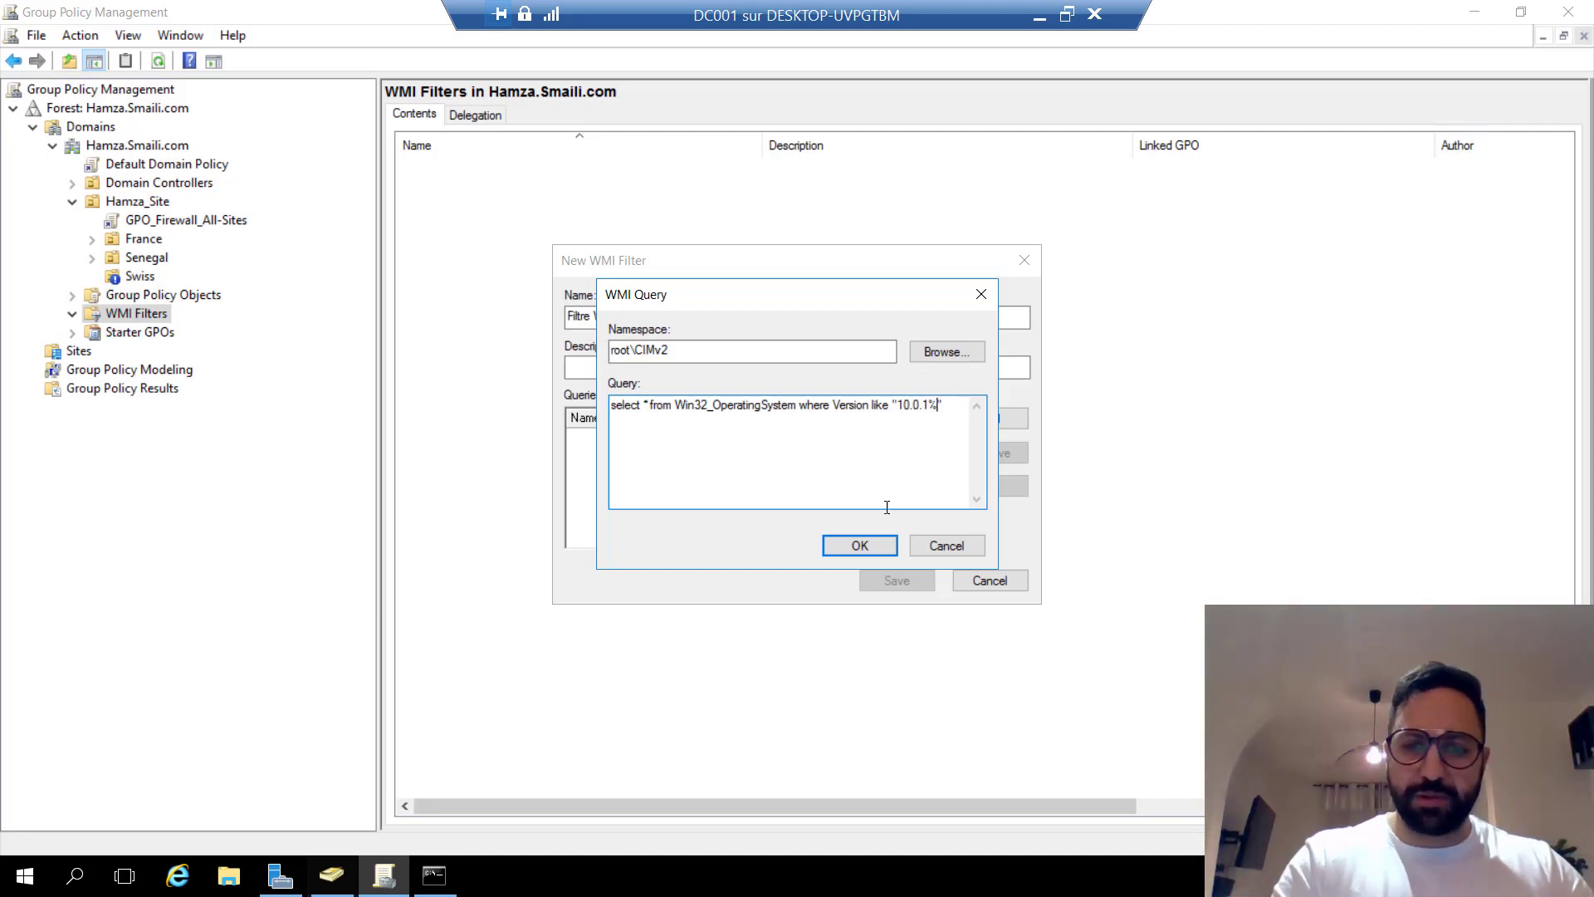
click(859, 544)
click(897, 579)
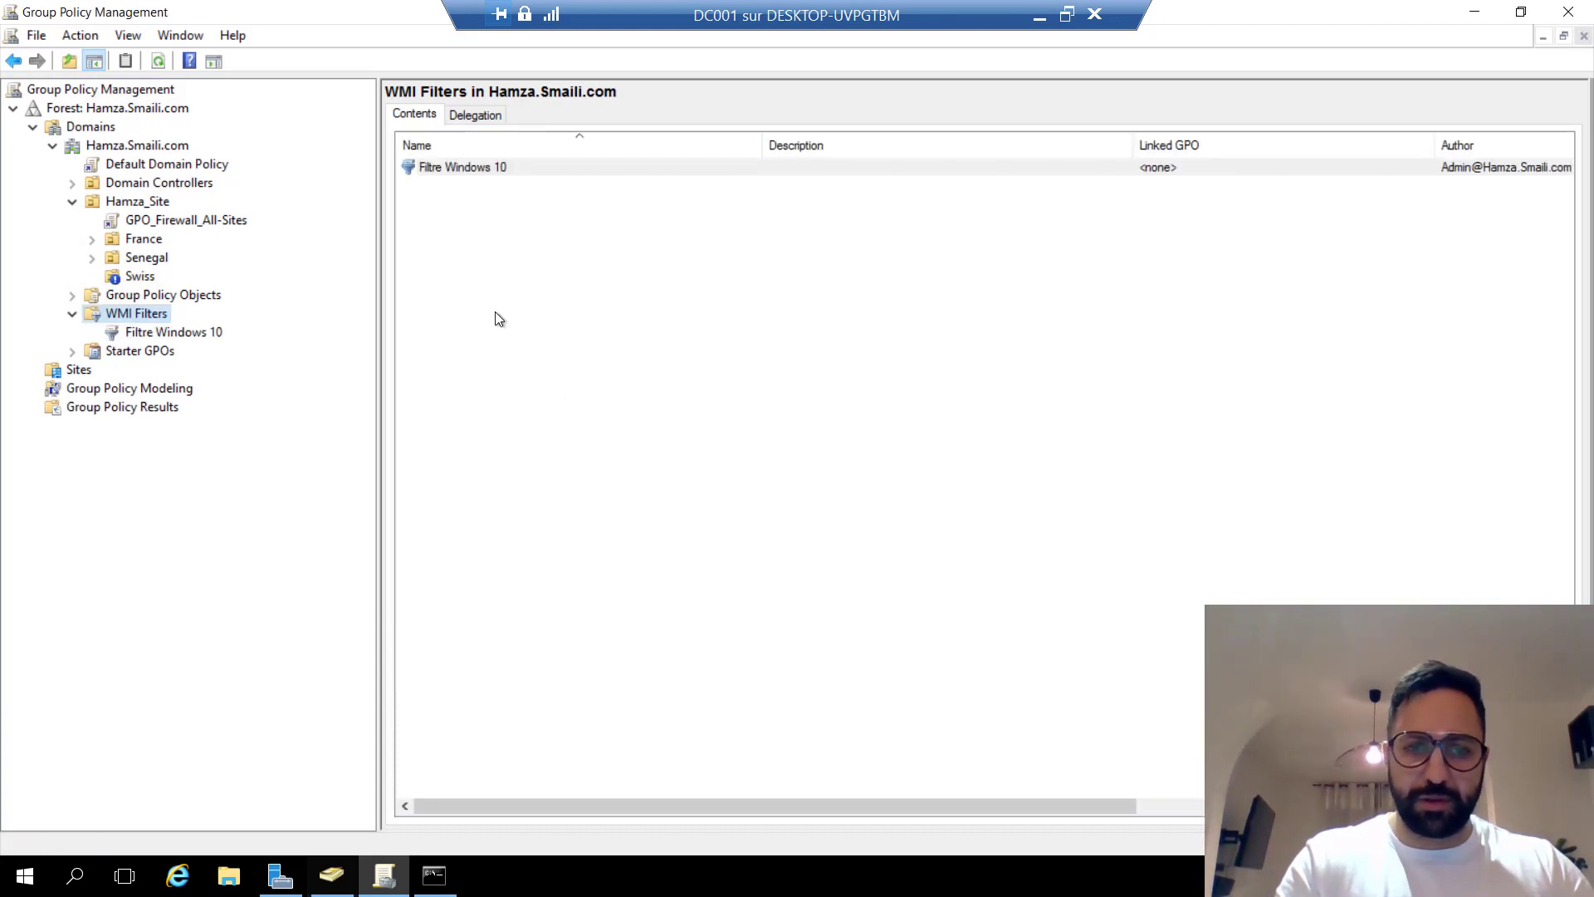
Start a new WMI filter 'Filtre Windows 11' and paste the OS version query.
right_click(138, 319)
click(186, 332)
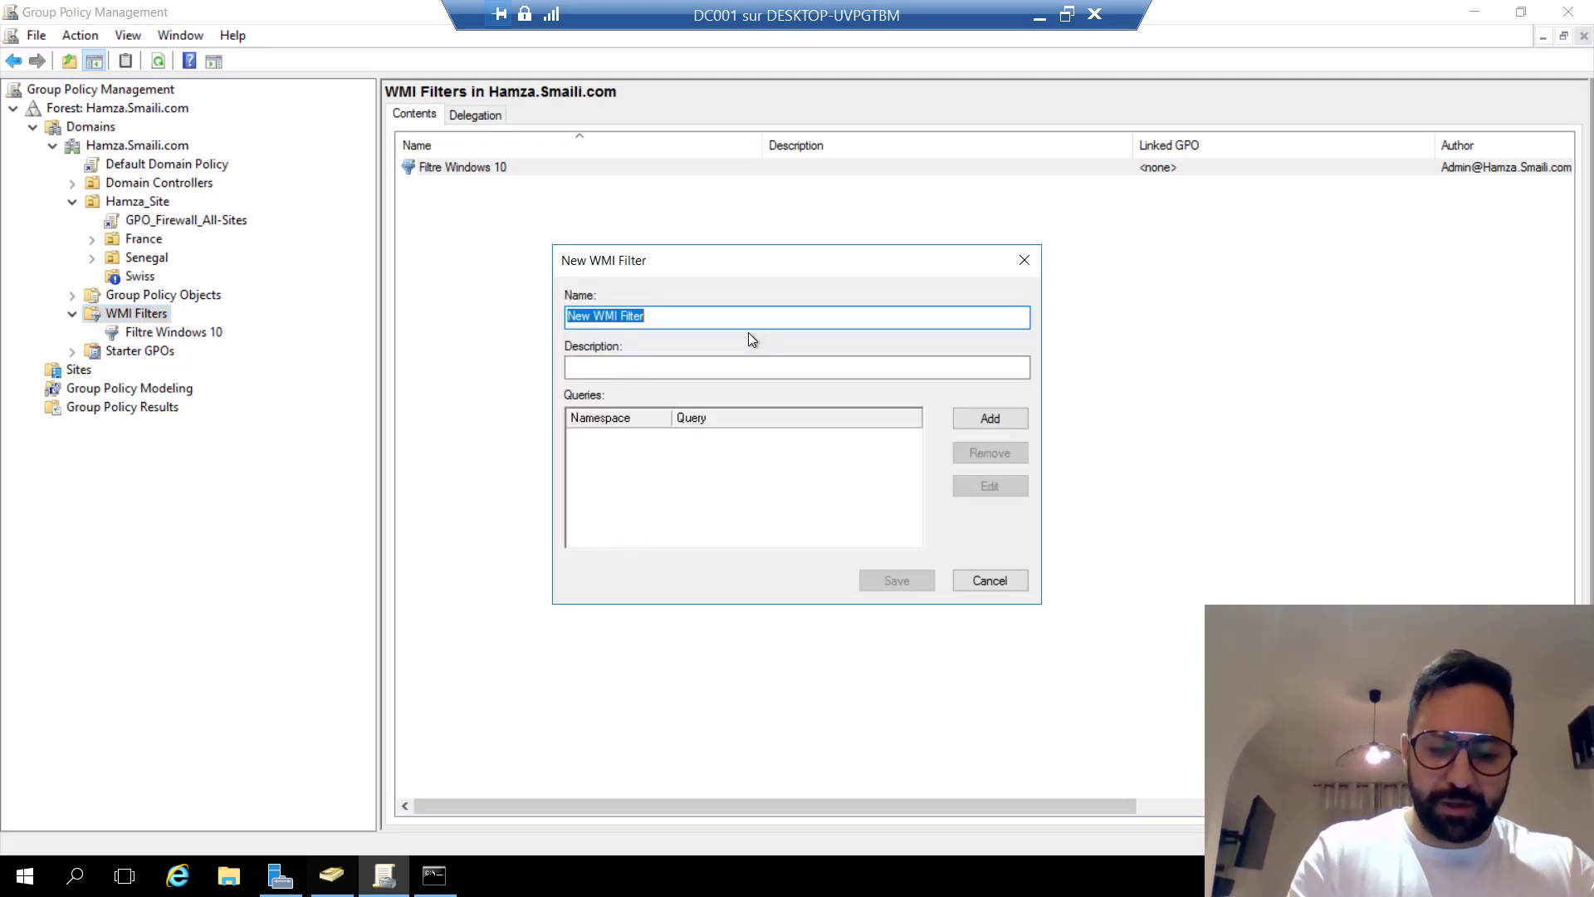
text(Filtre Windows 11)
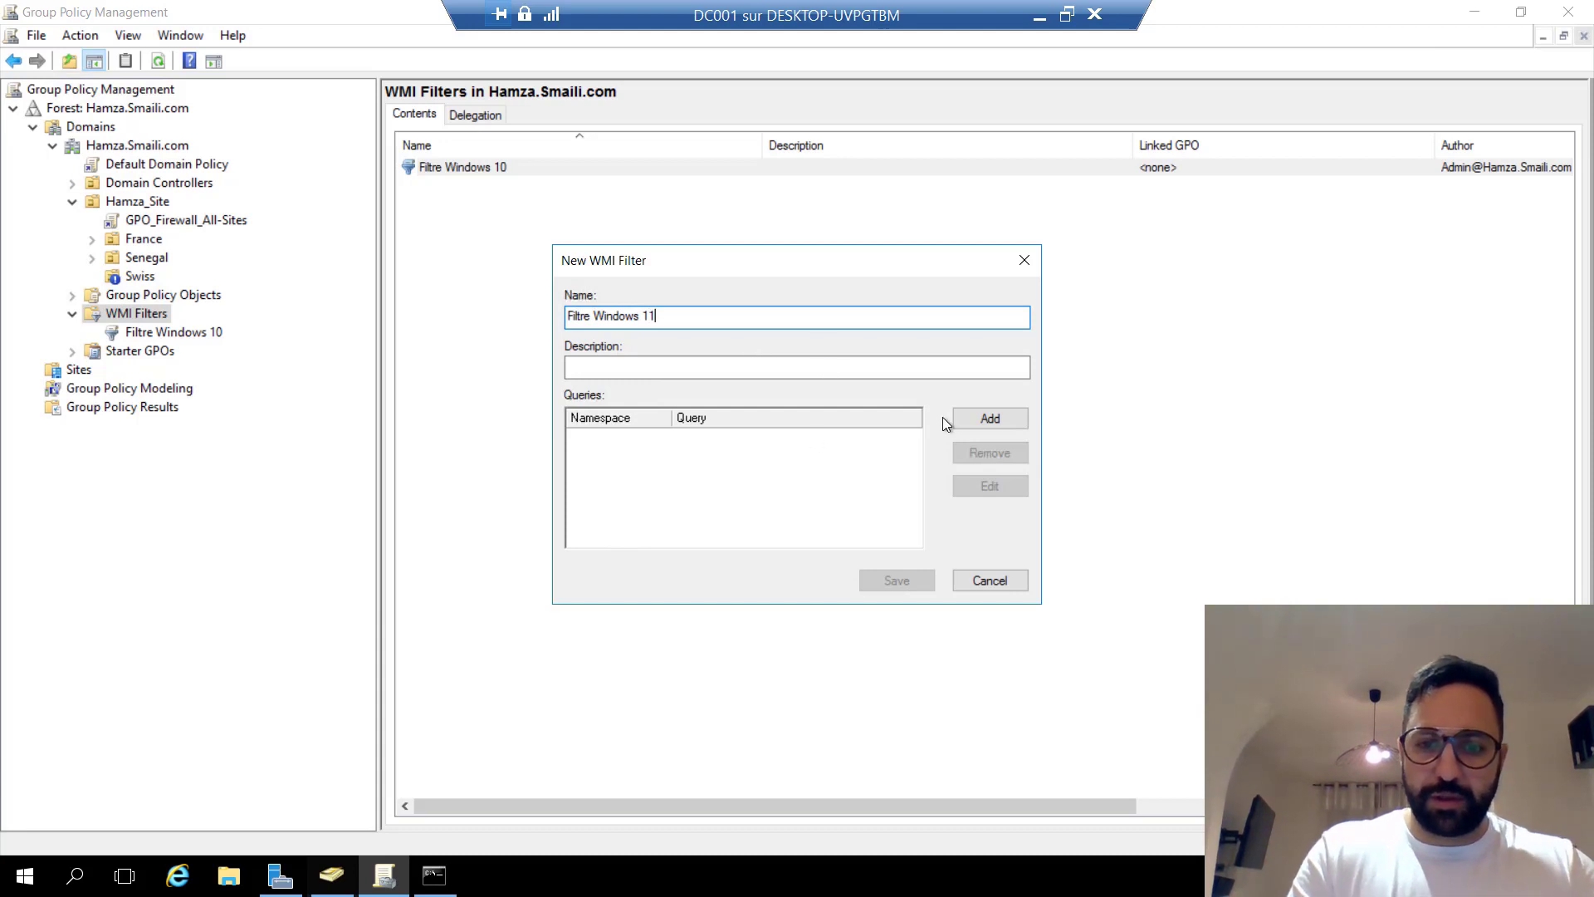
click(971, 418)
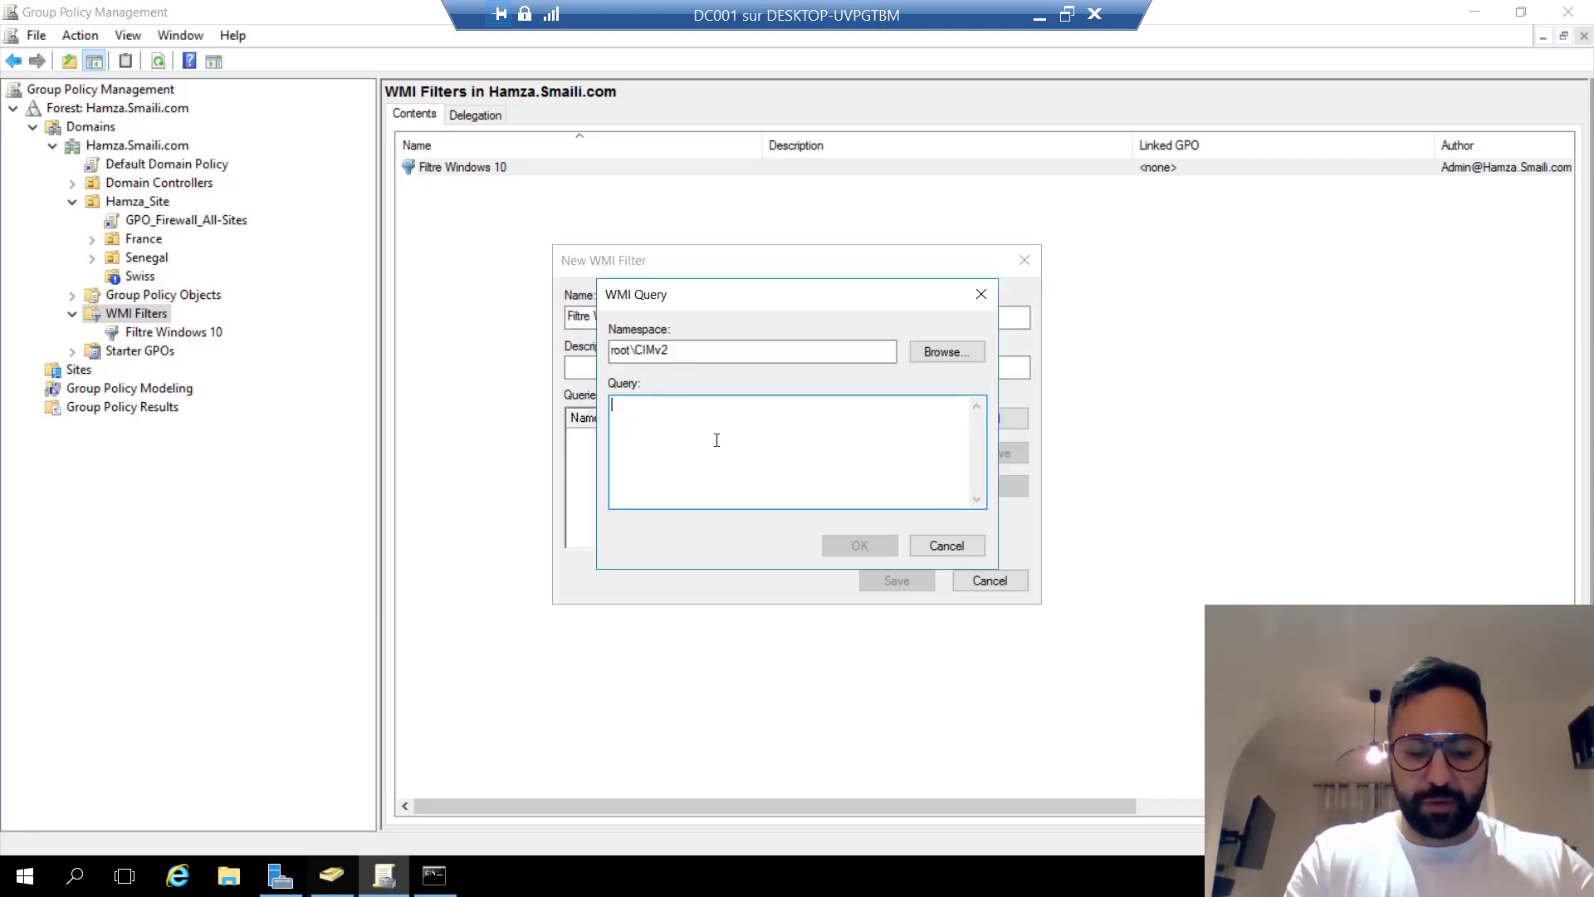
key(ctrl+v)
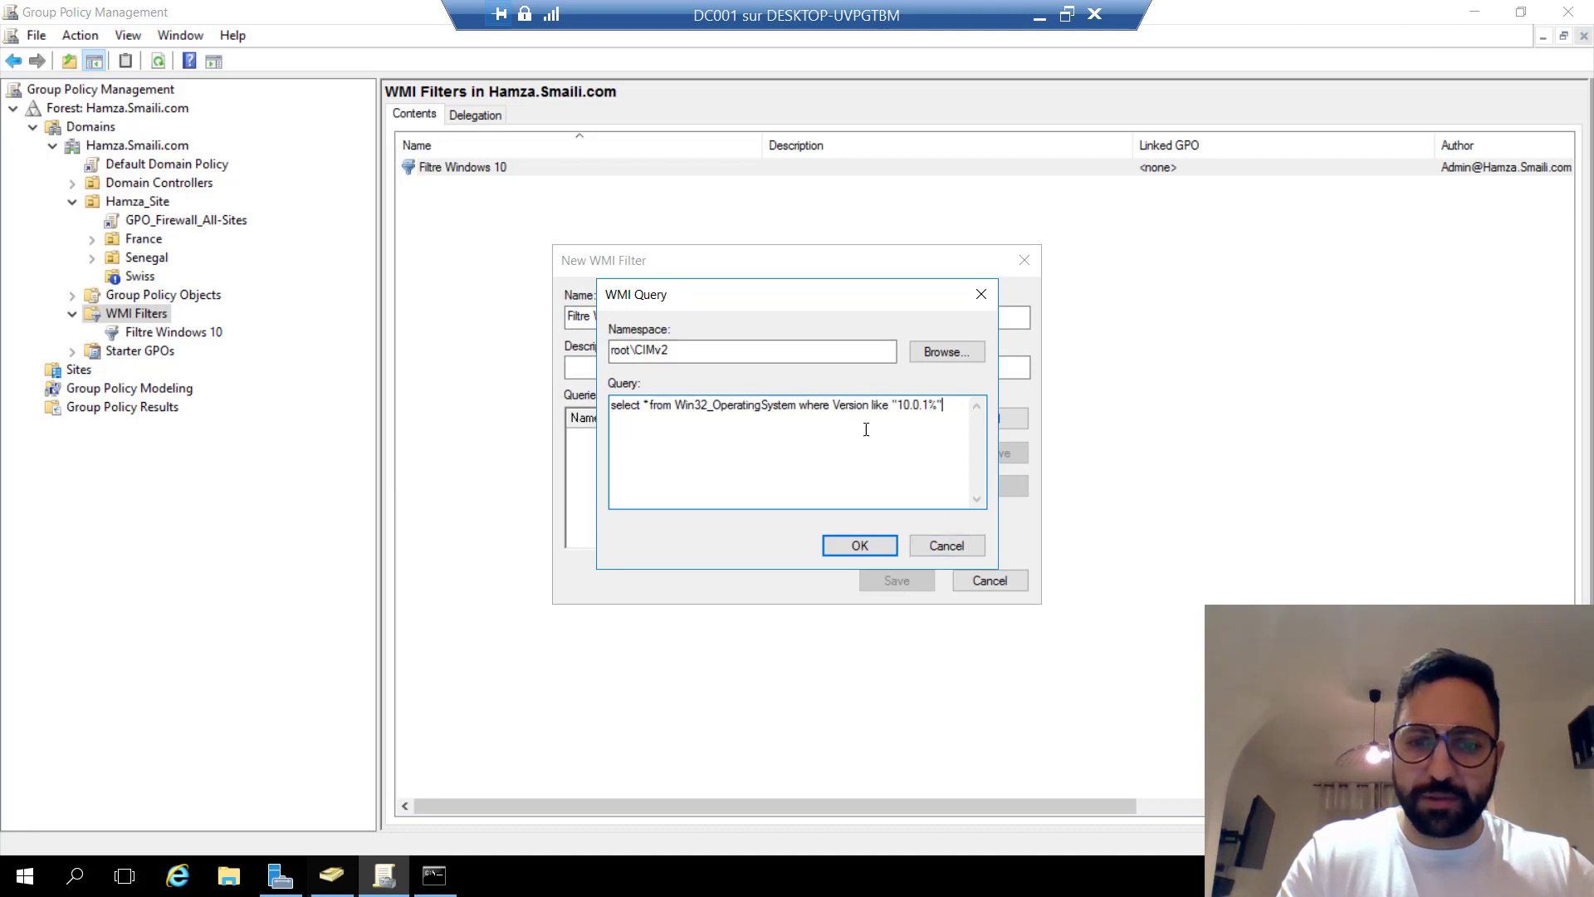
Change the query's version pattern to 10.0.2% and accept it.
drag(763, 307, 801, 376)
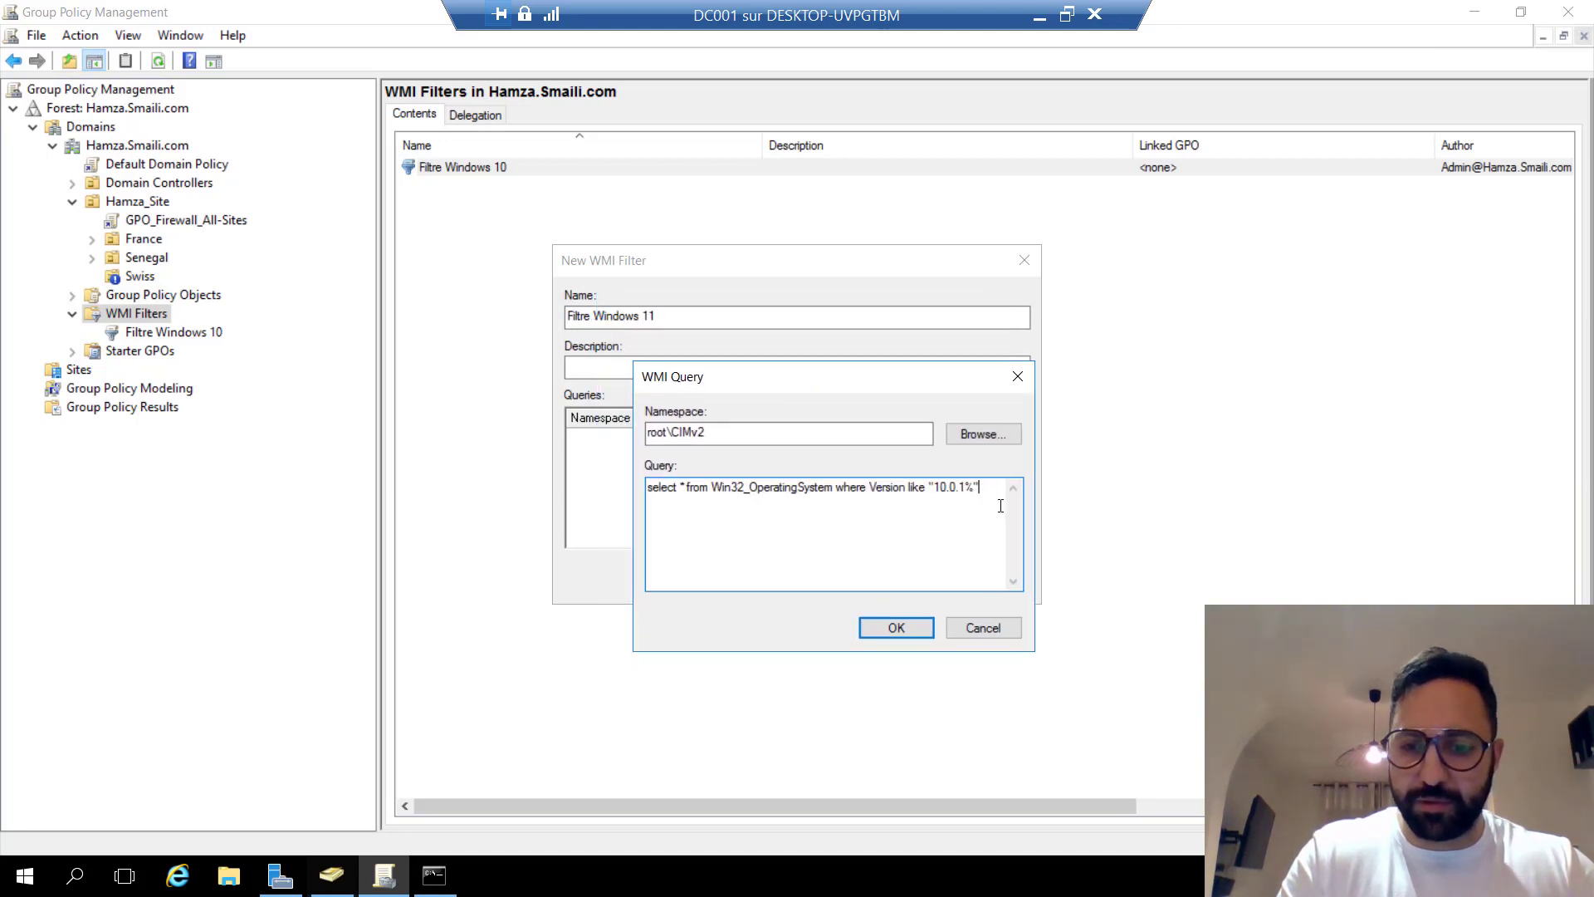
key(BackSpace)
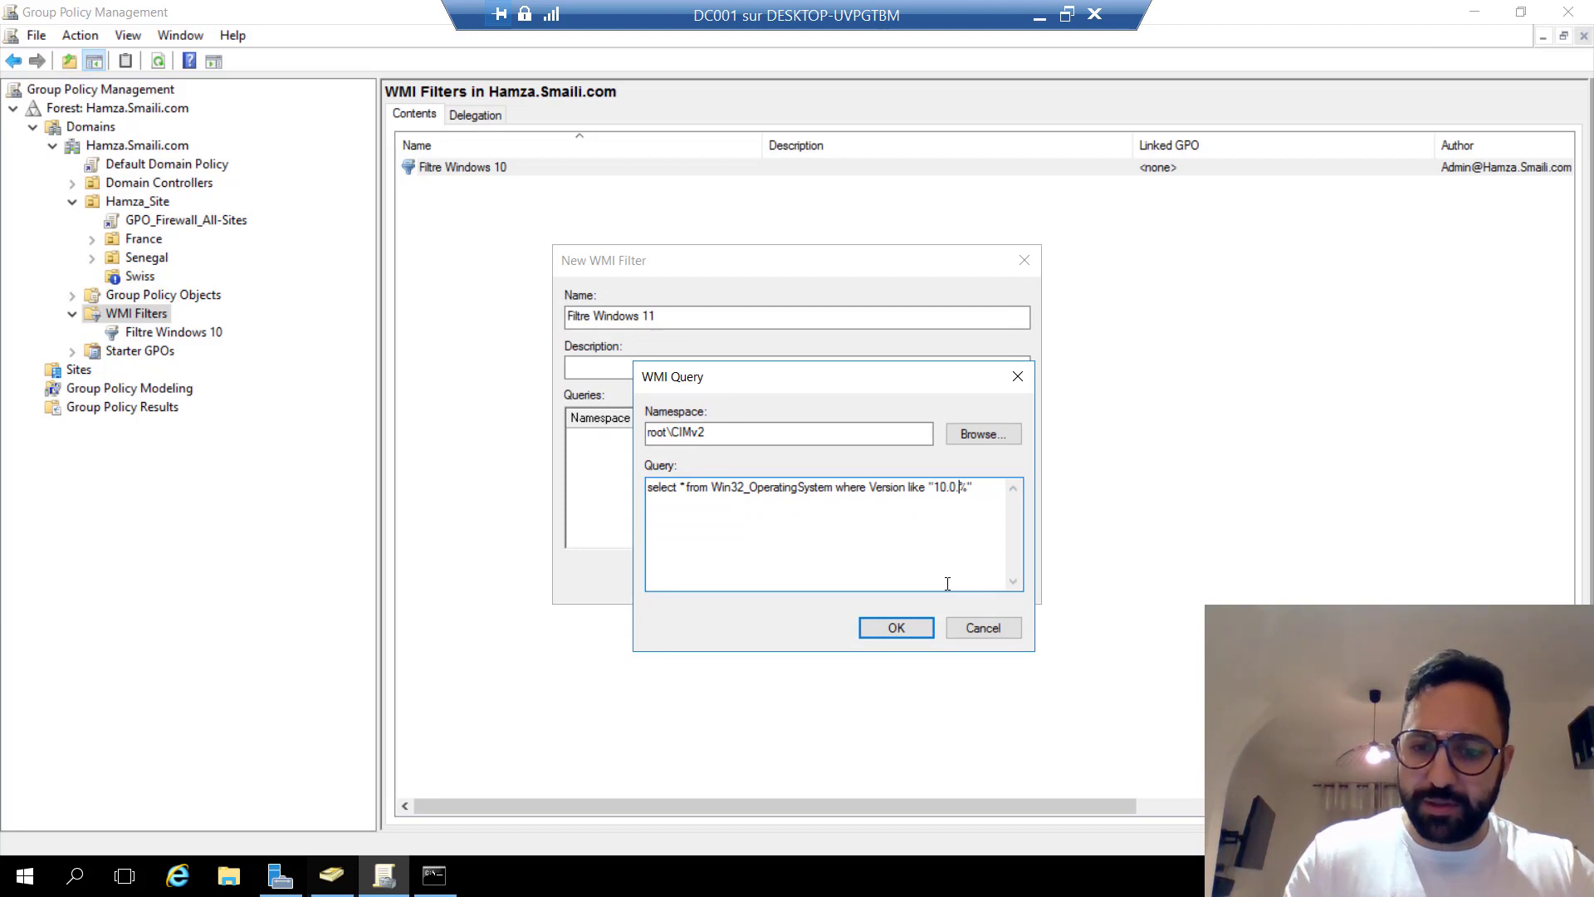
text(2)
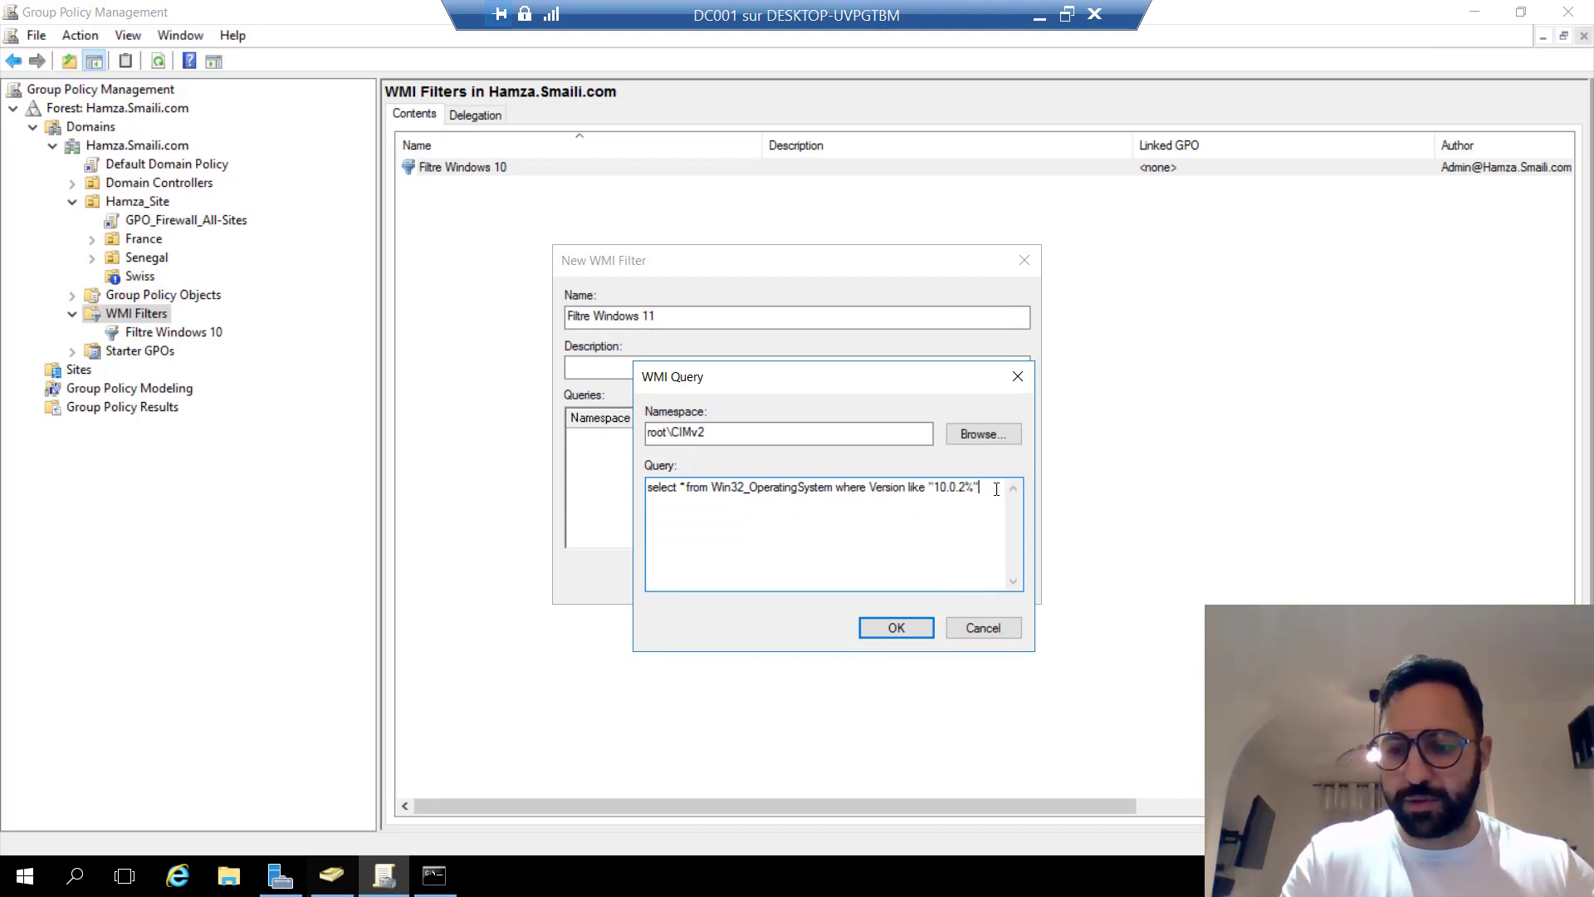
key(BackSpace)
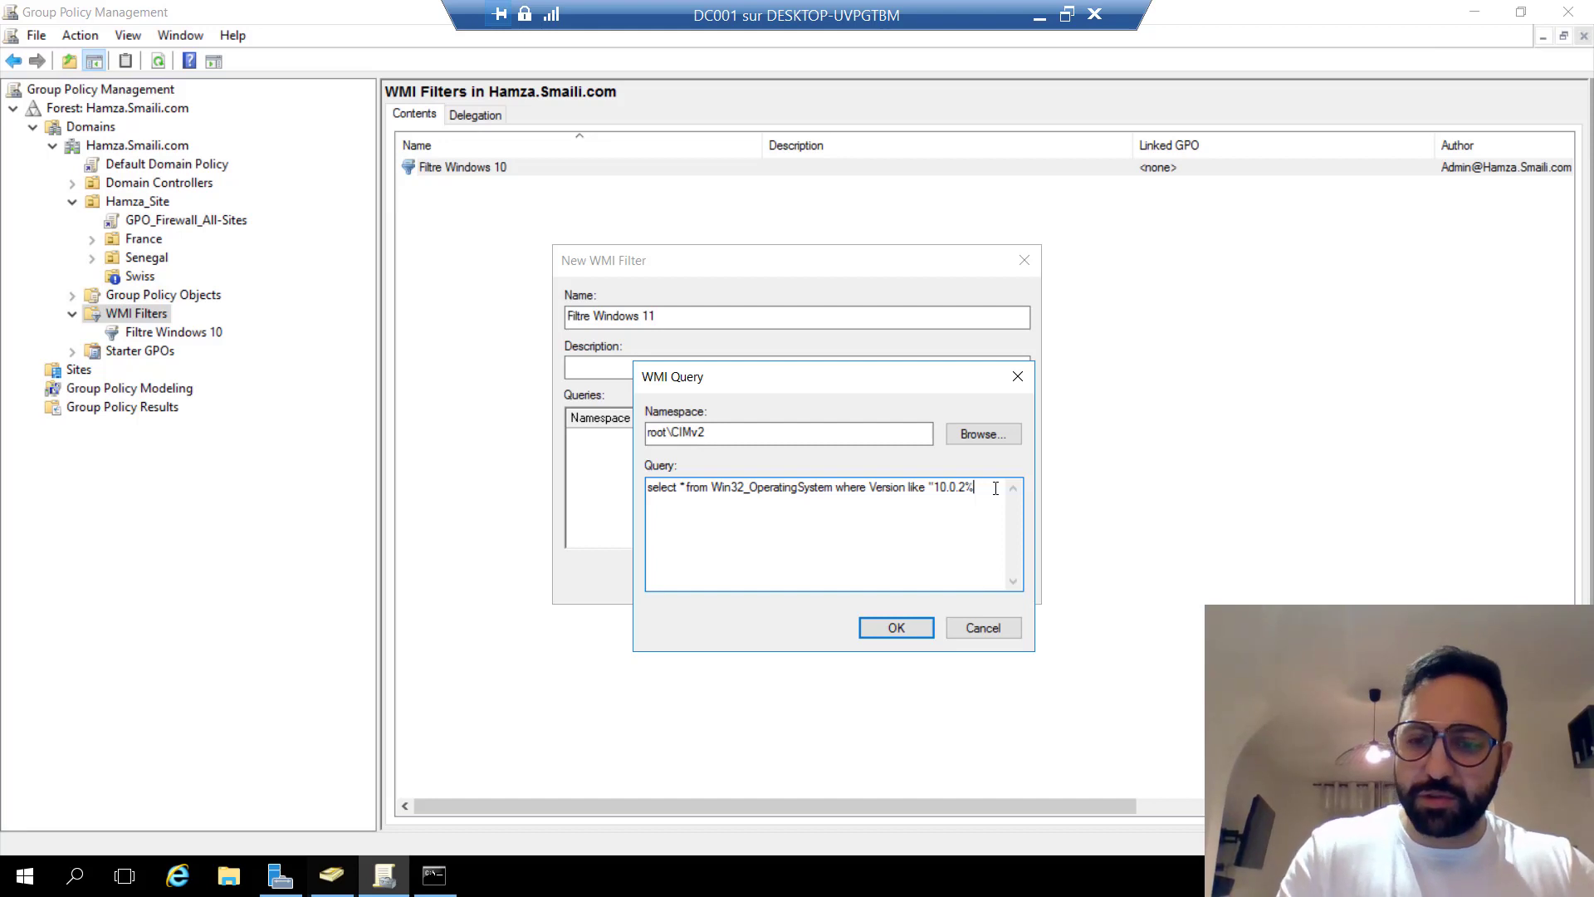
click(897, 627)
Fix the syntax error by restoring the closing quote, then save Filtre Windows 11.
click(897, 581)
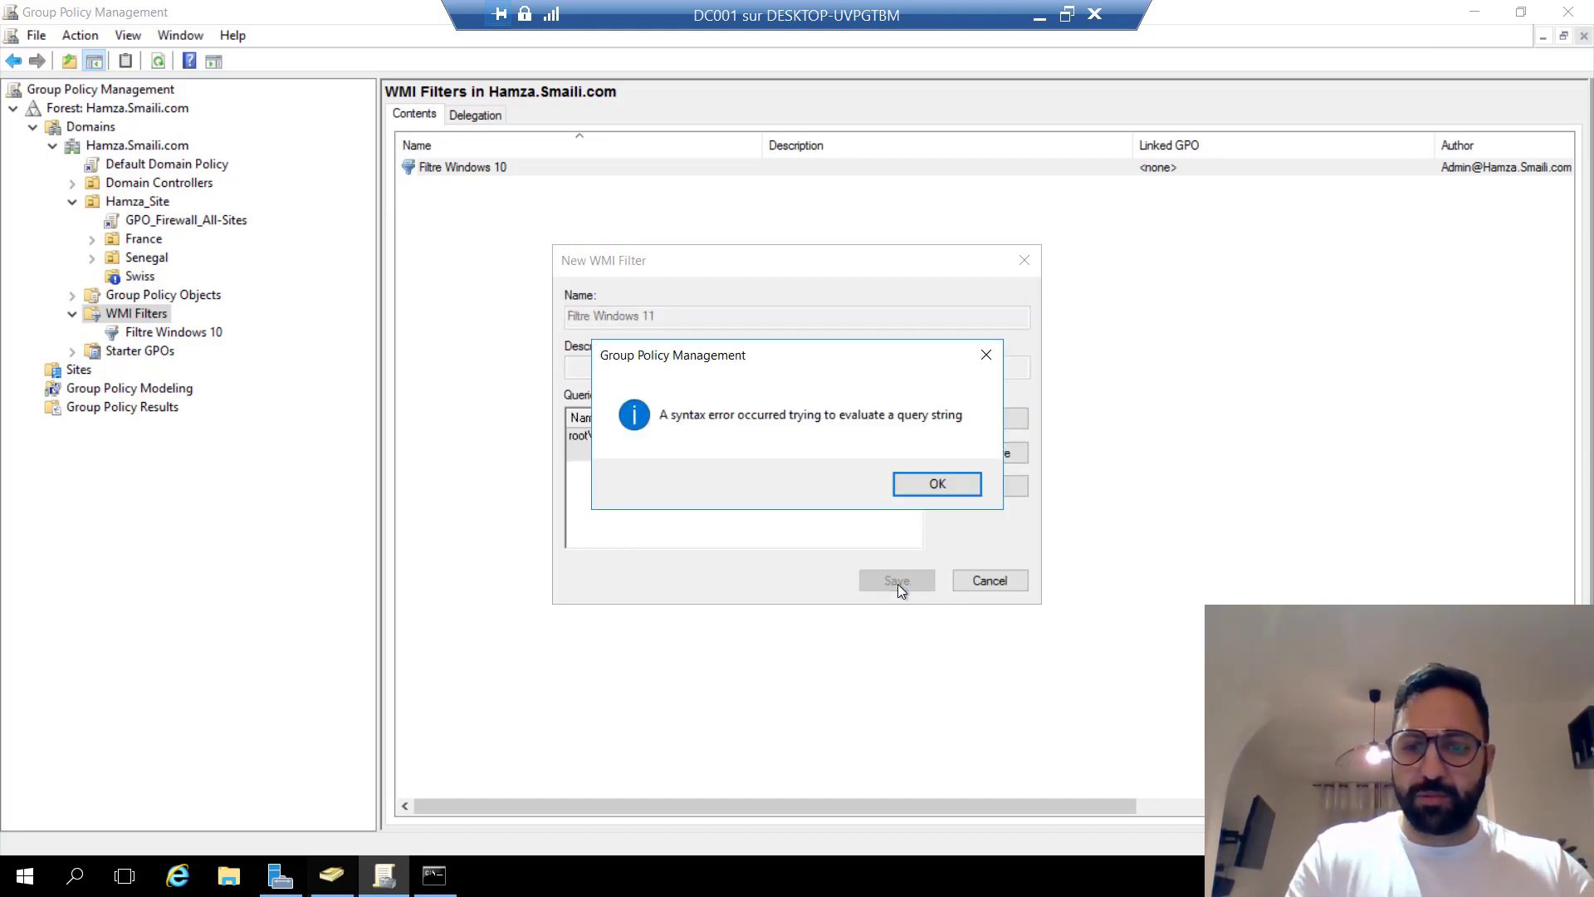
click(934, 492)
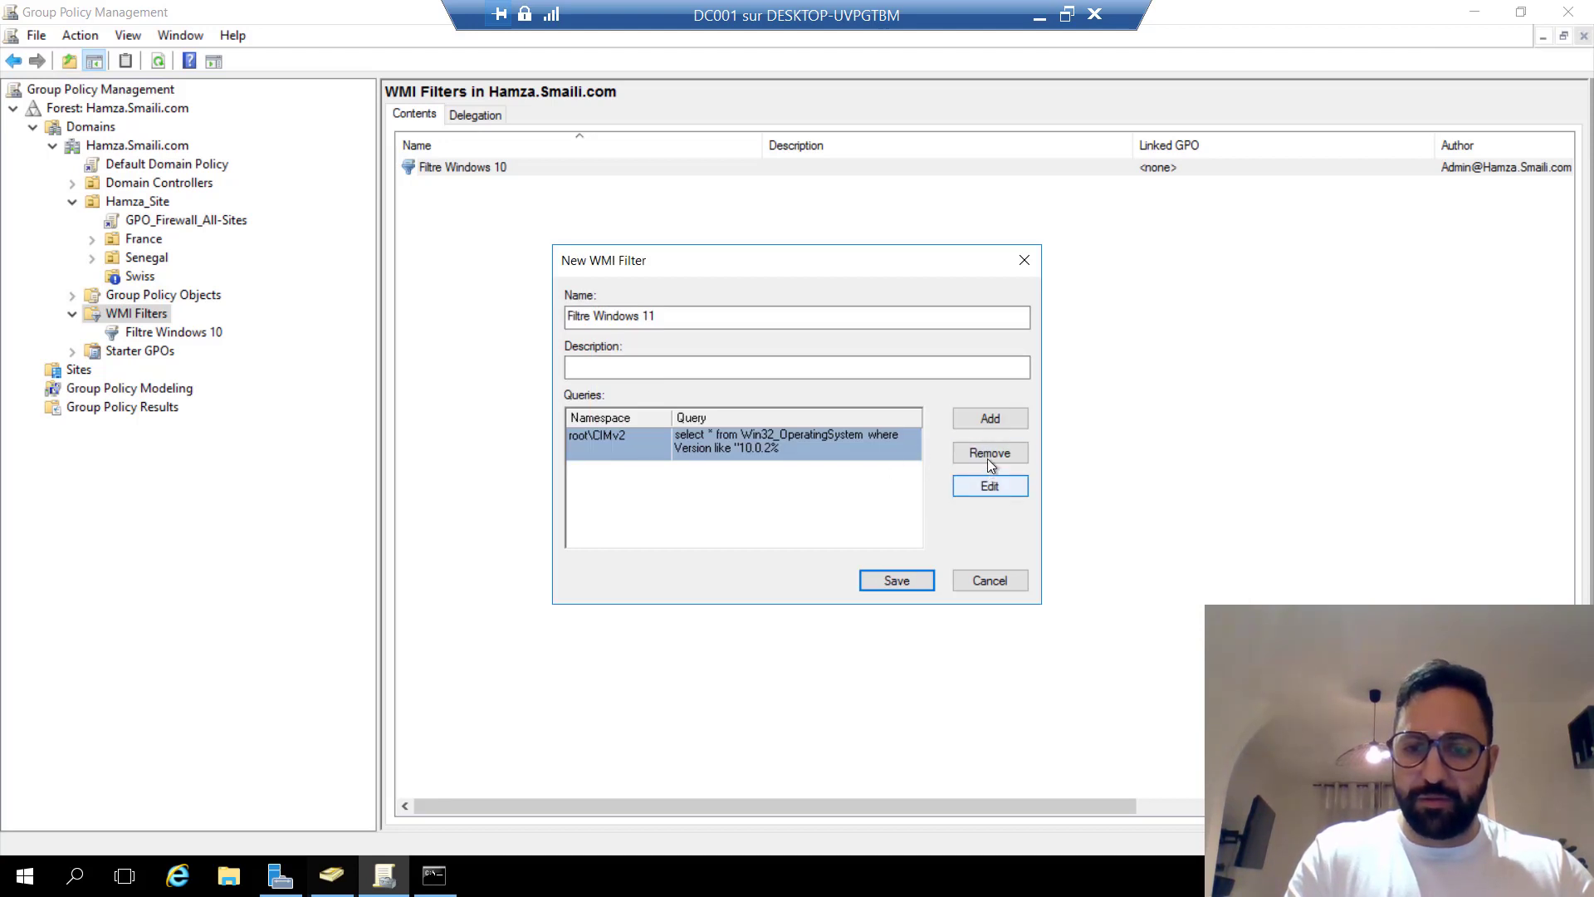
click(984, 486)
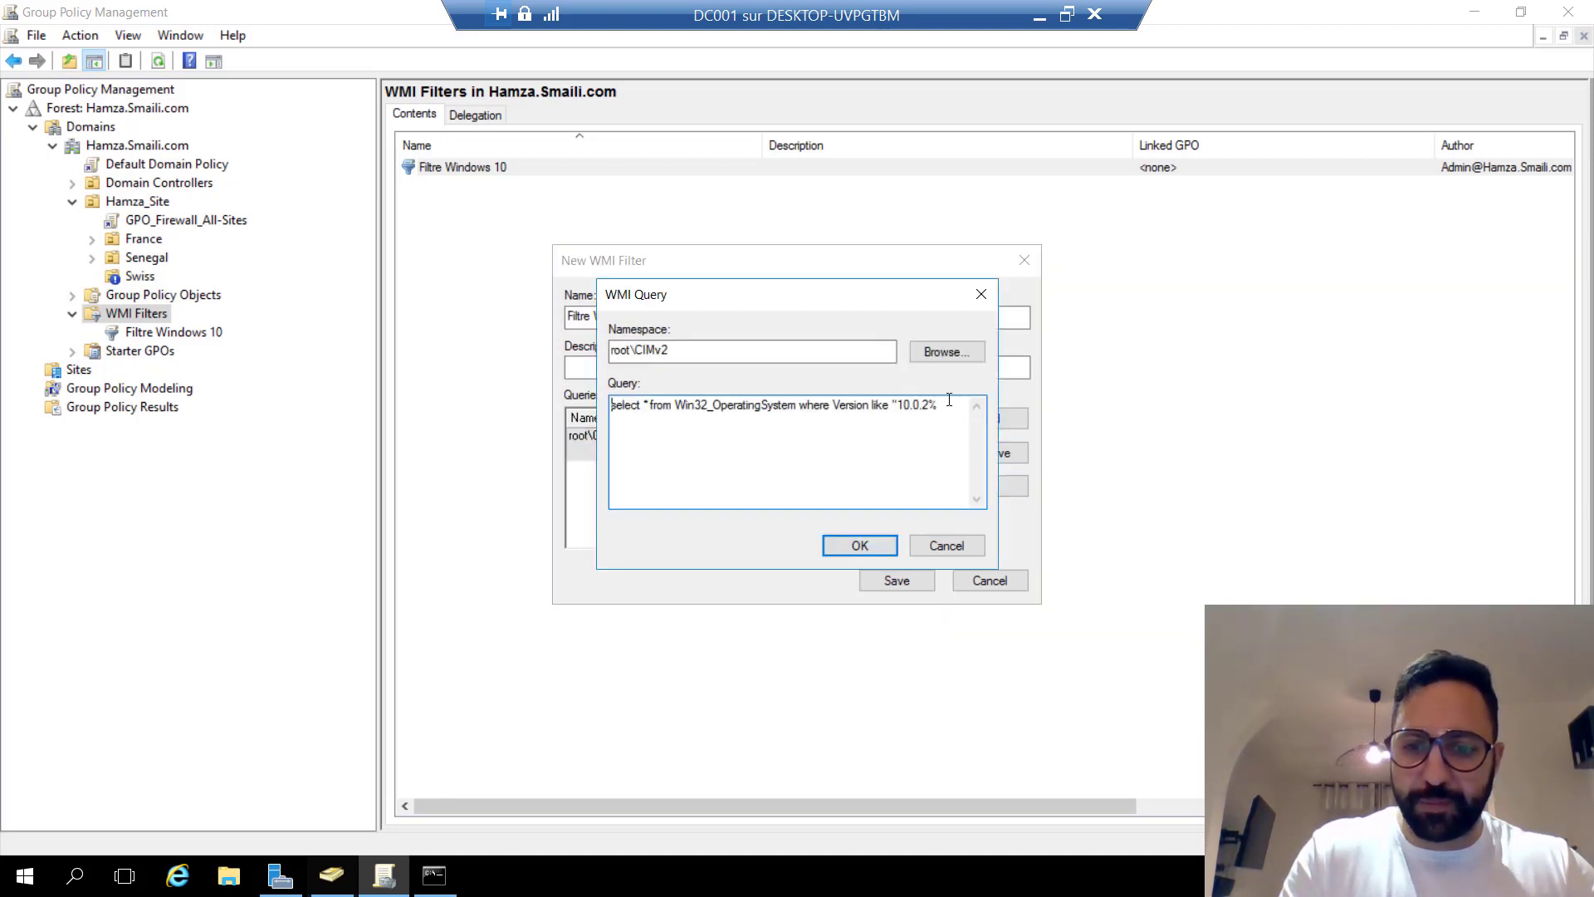
text(")
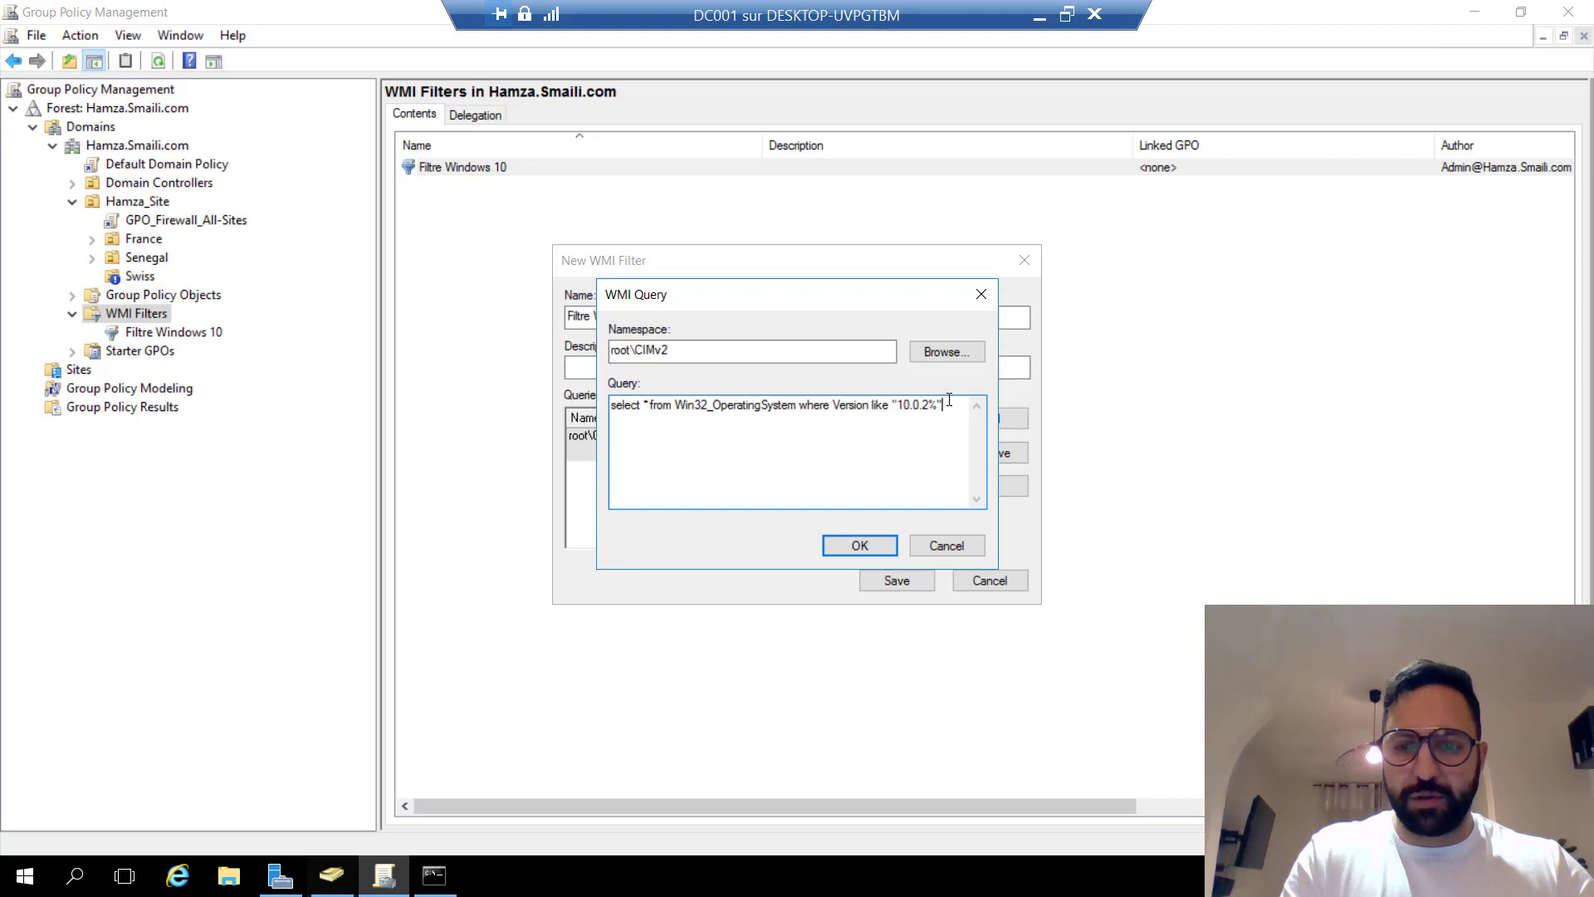
click(858, 539)
click(896, 583)
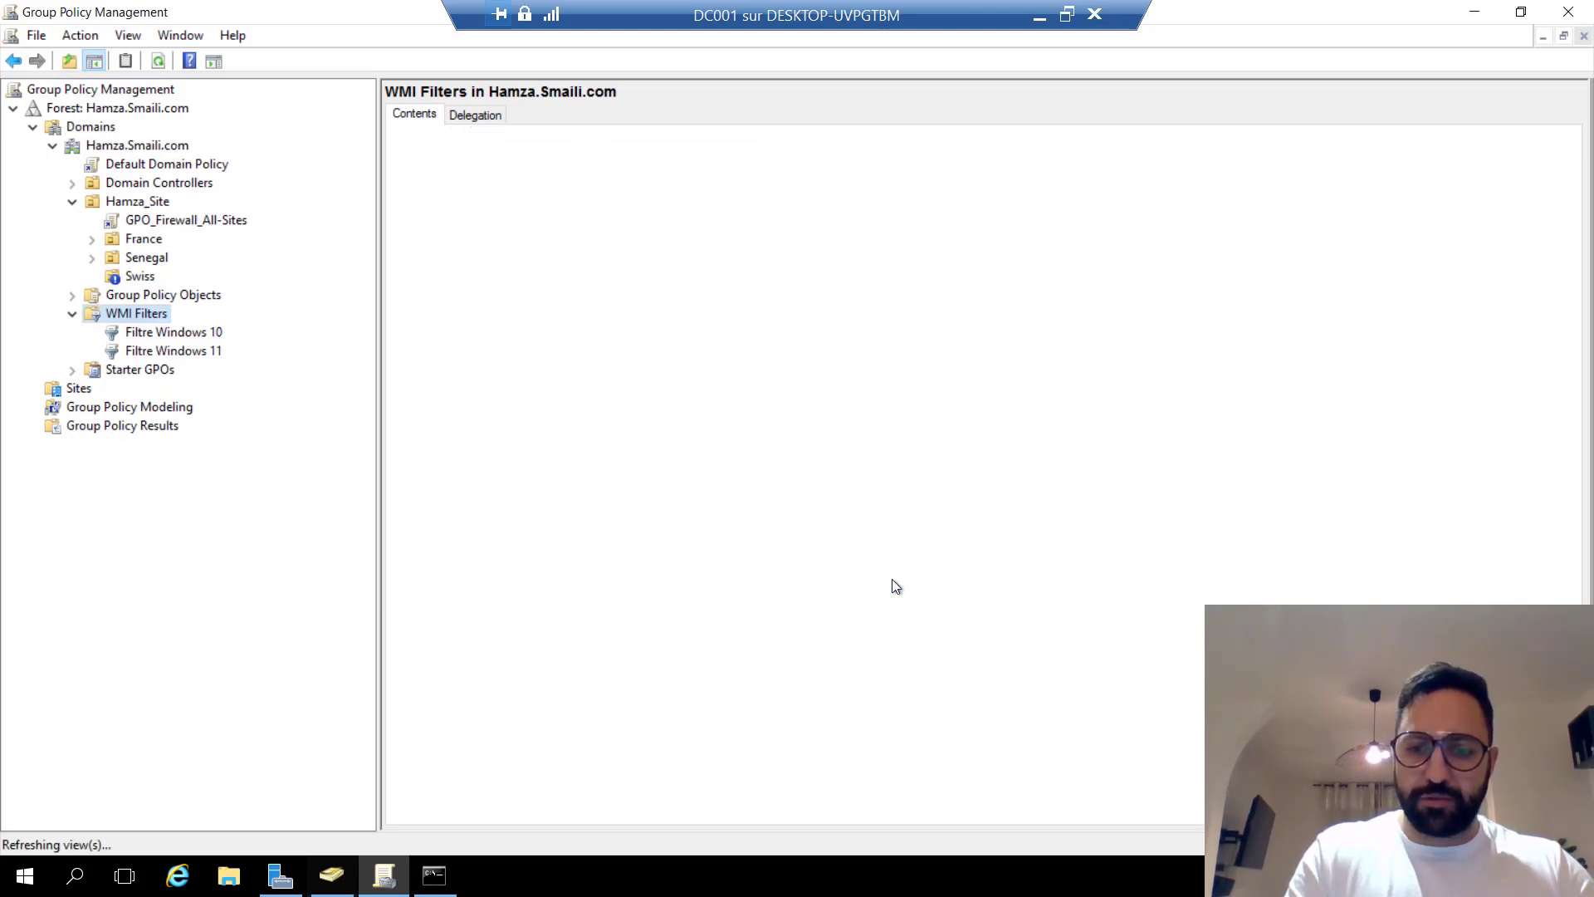
Start a new WMI filter 'Filtre Computer Name', copying the computer-name query from the host notes.
right_click(127, 316)
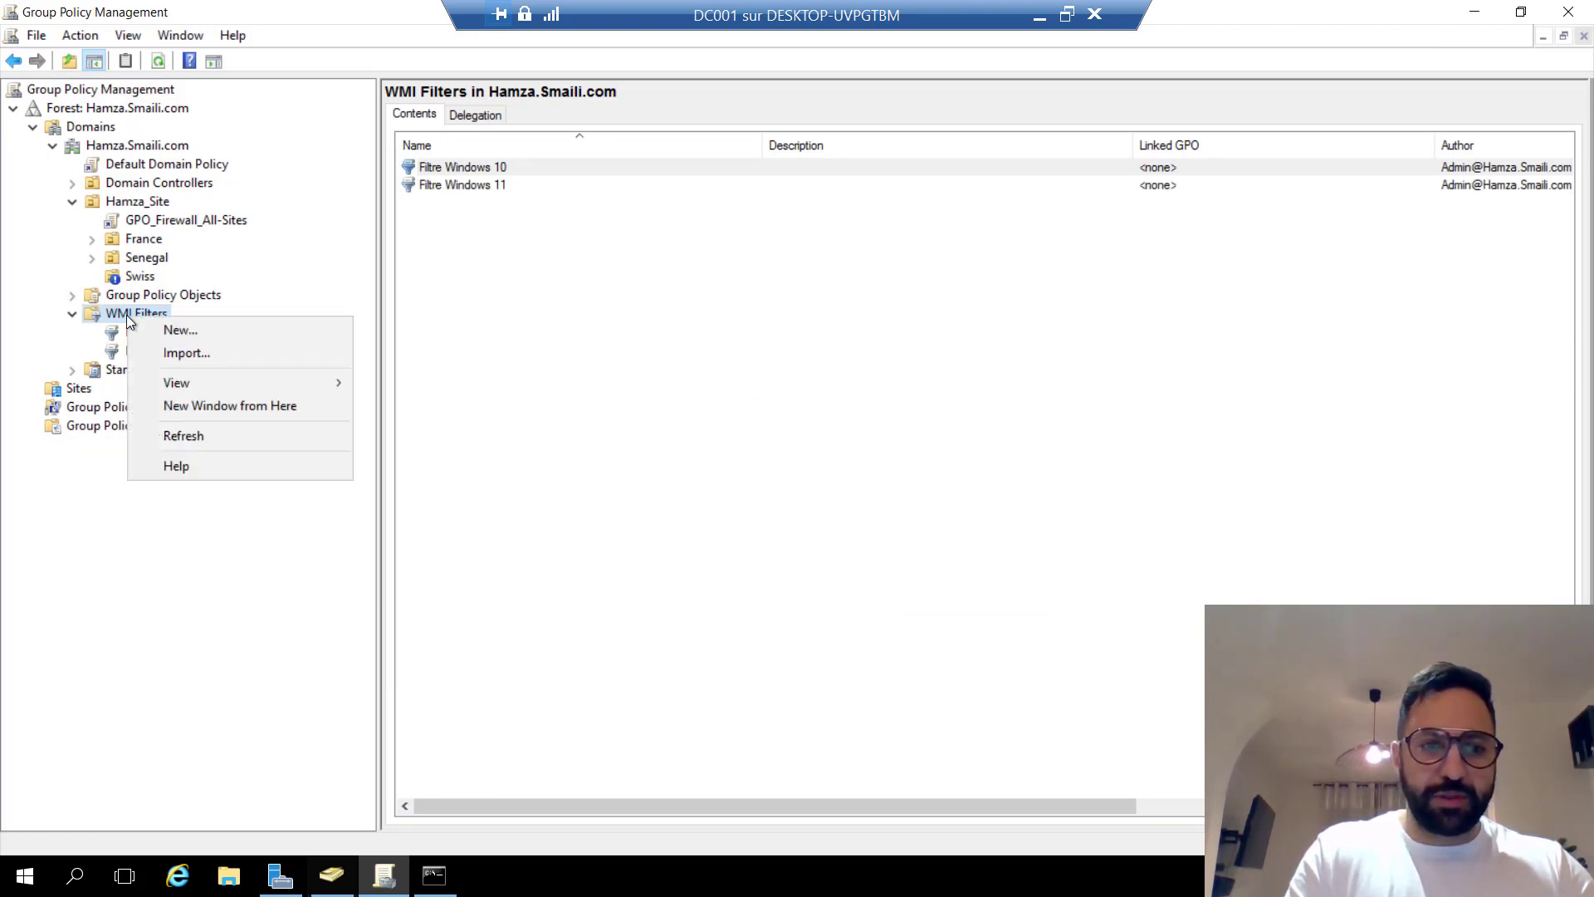
click(199, 336)
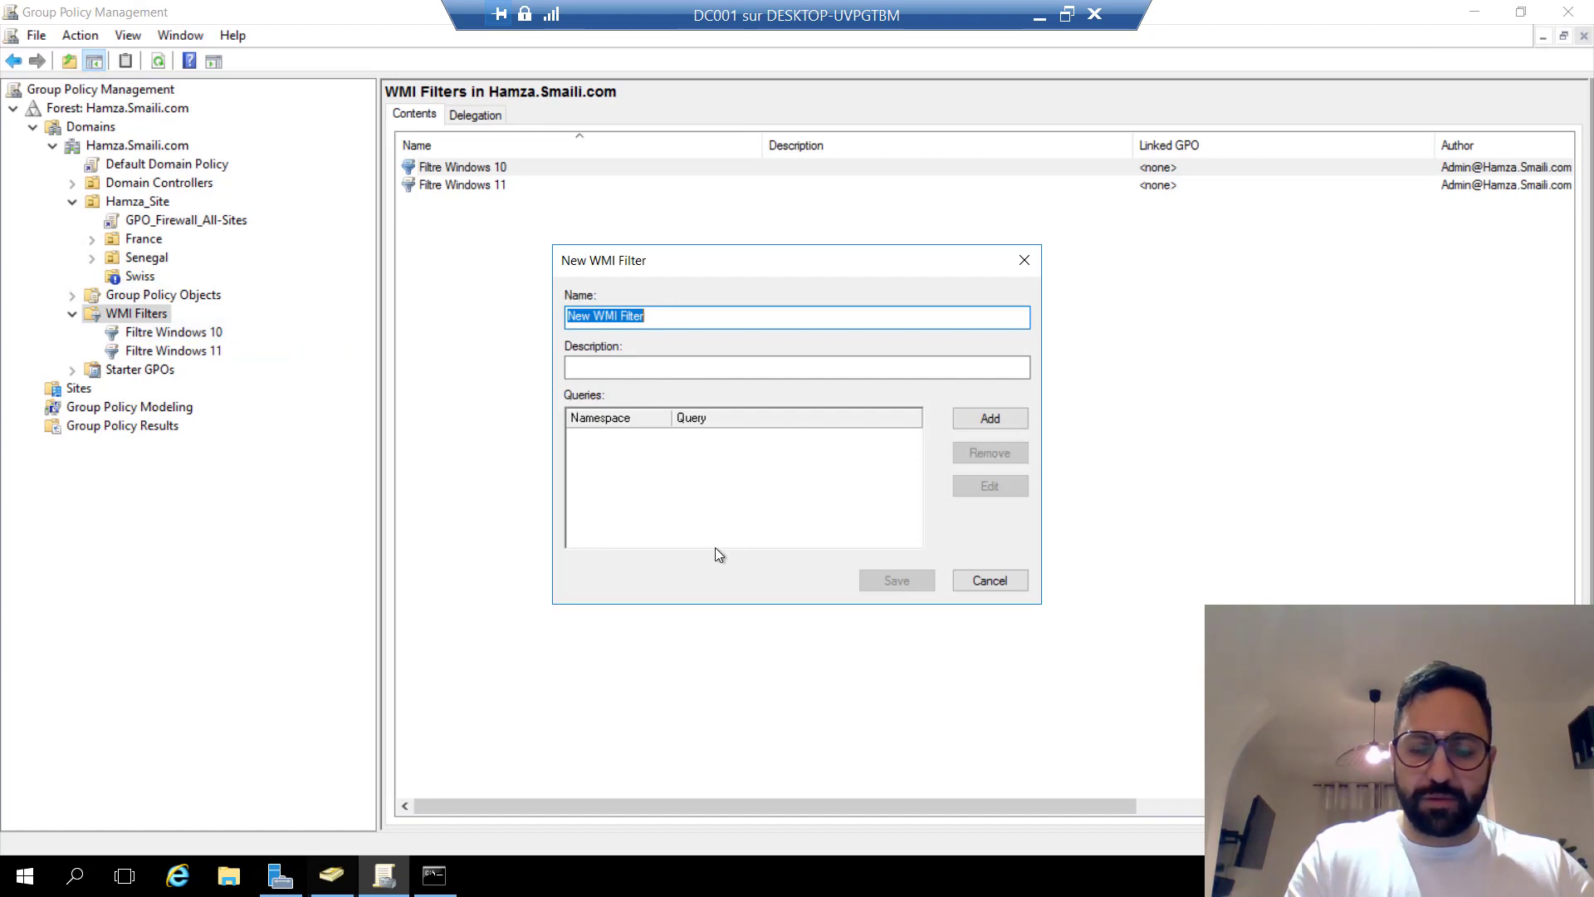
click(1067, 14)
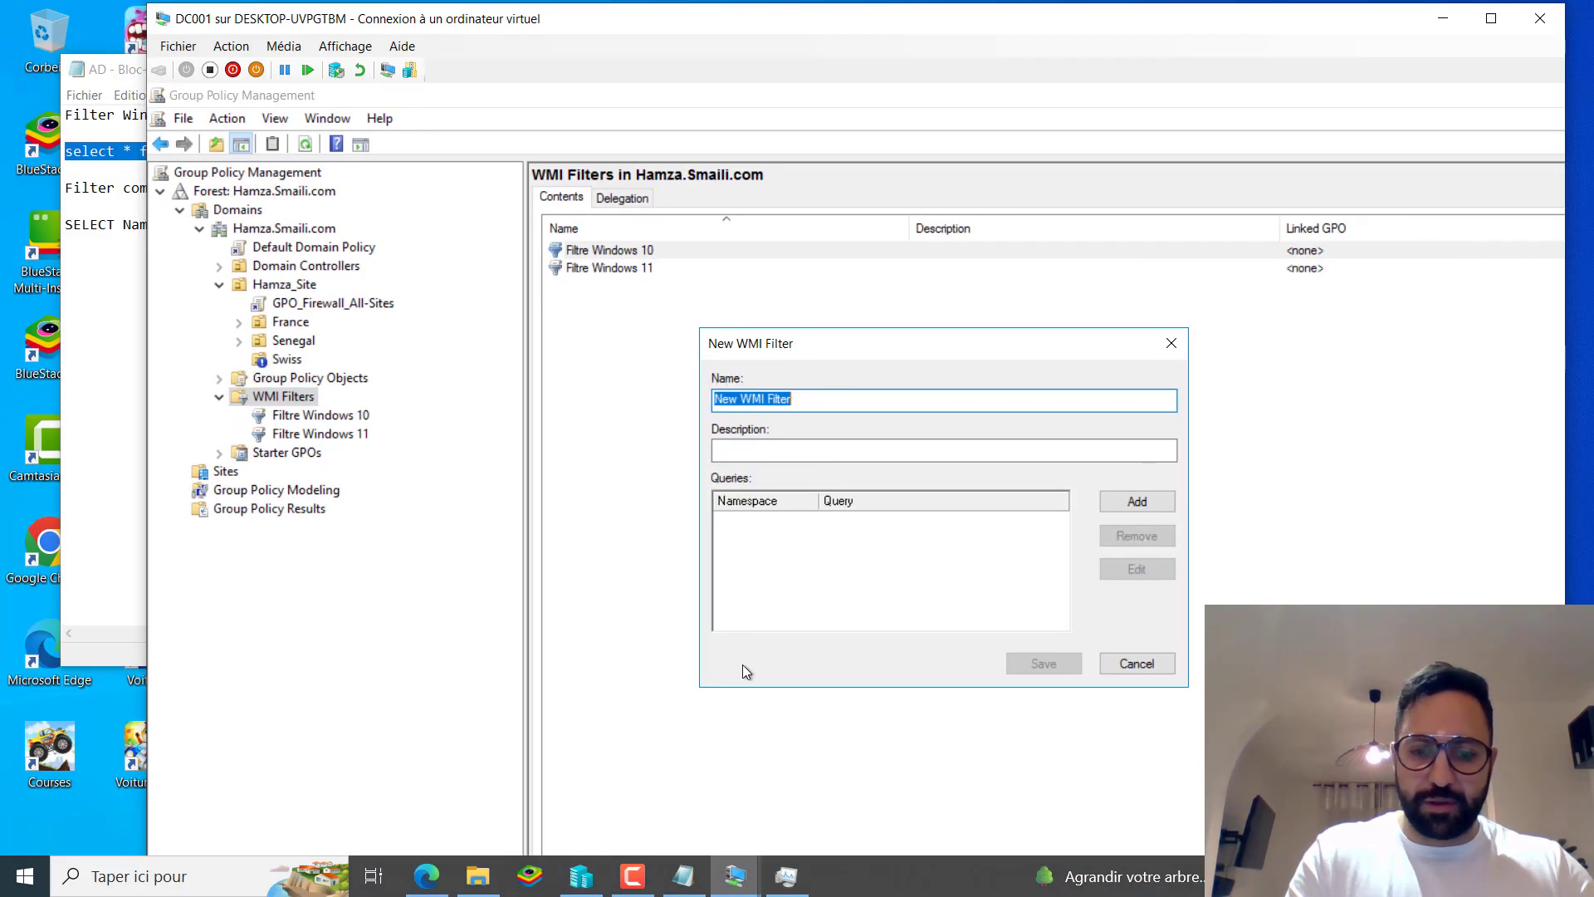
click(683, 876)
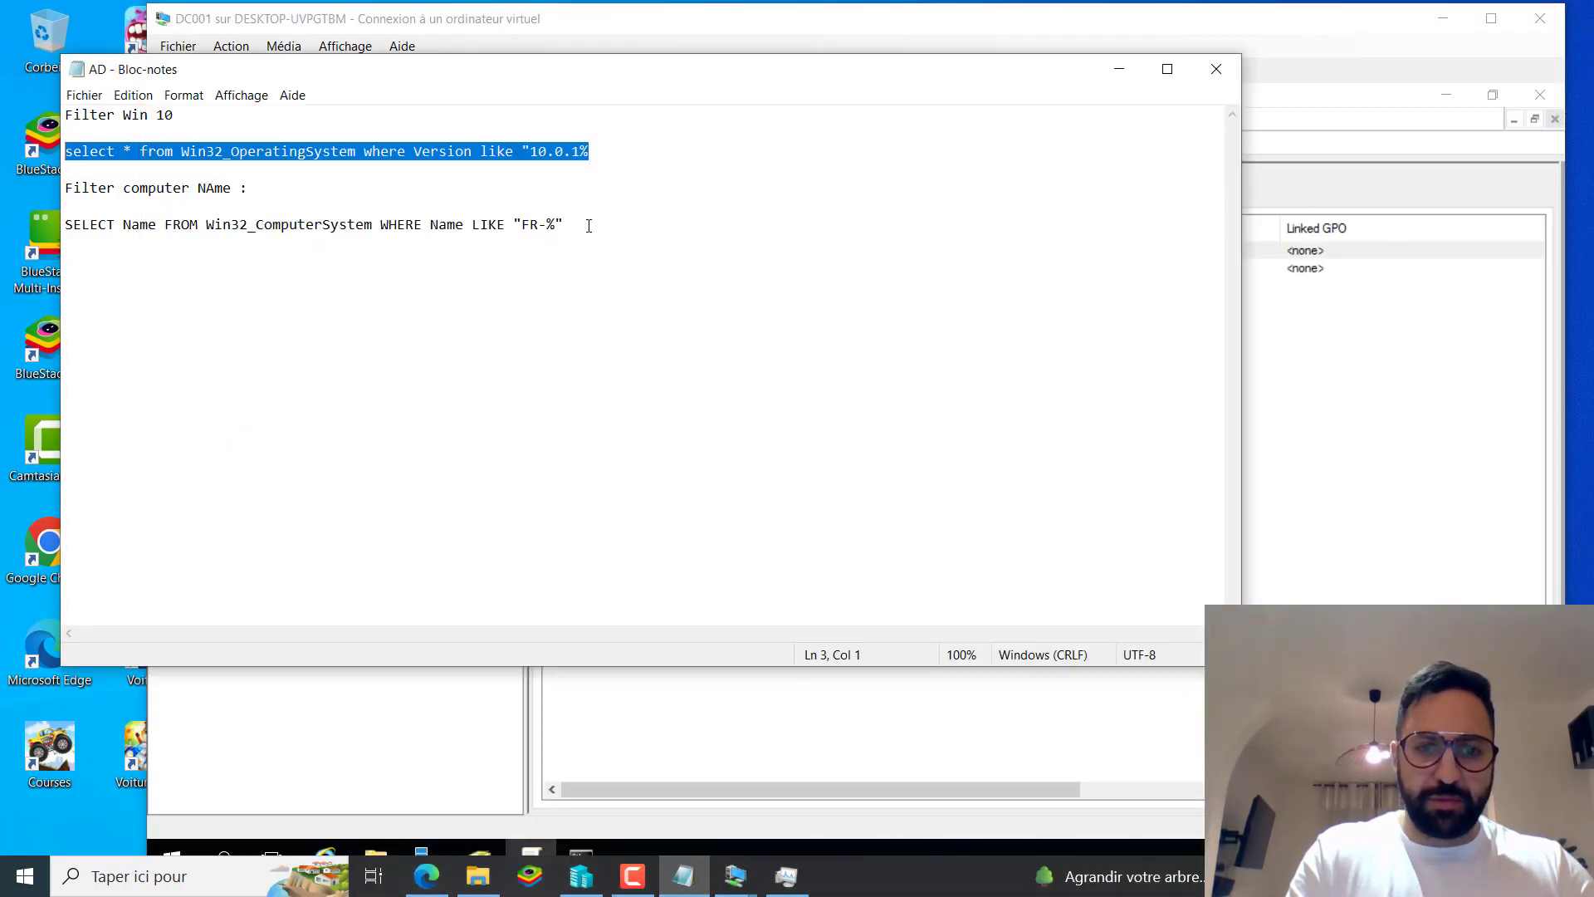
drag(589, 226, 55, 233)
key(ctrl+c)
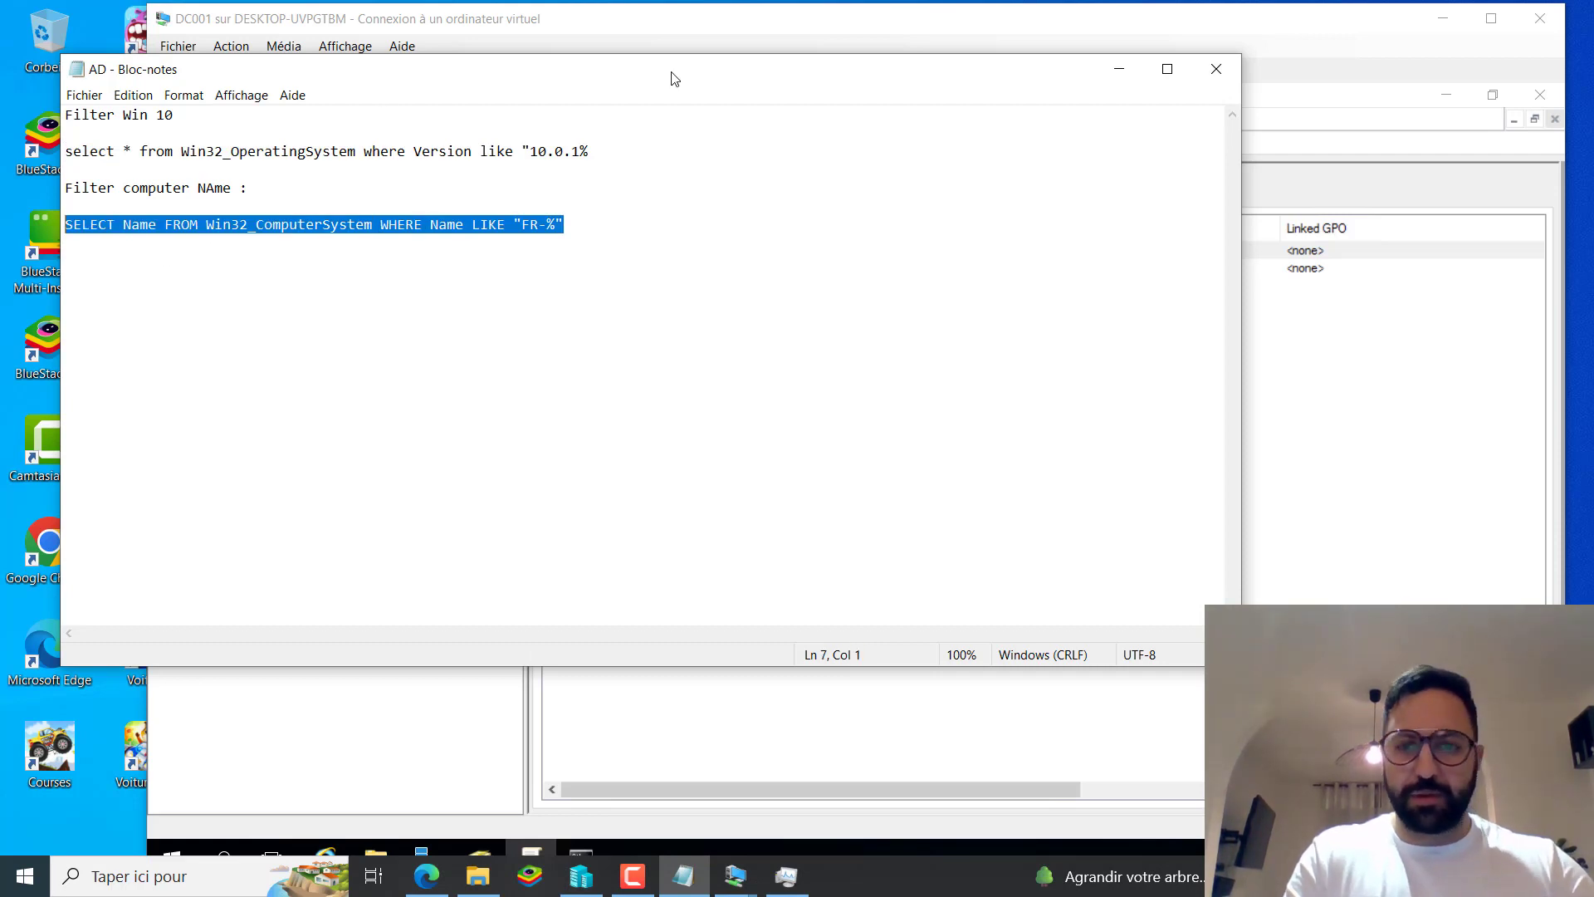
click(1120, 69)
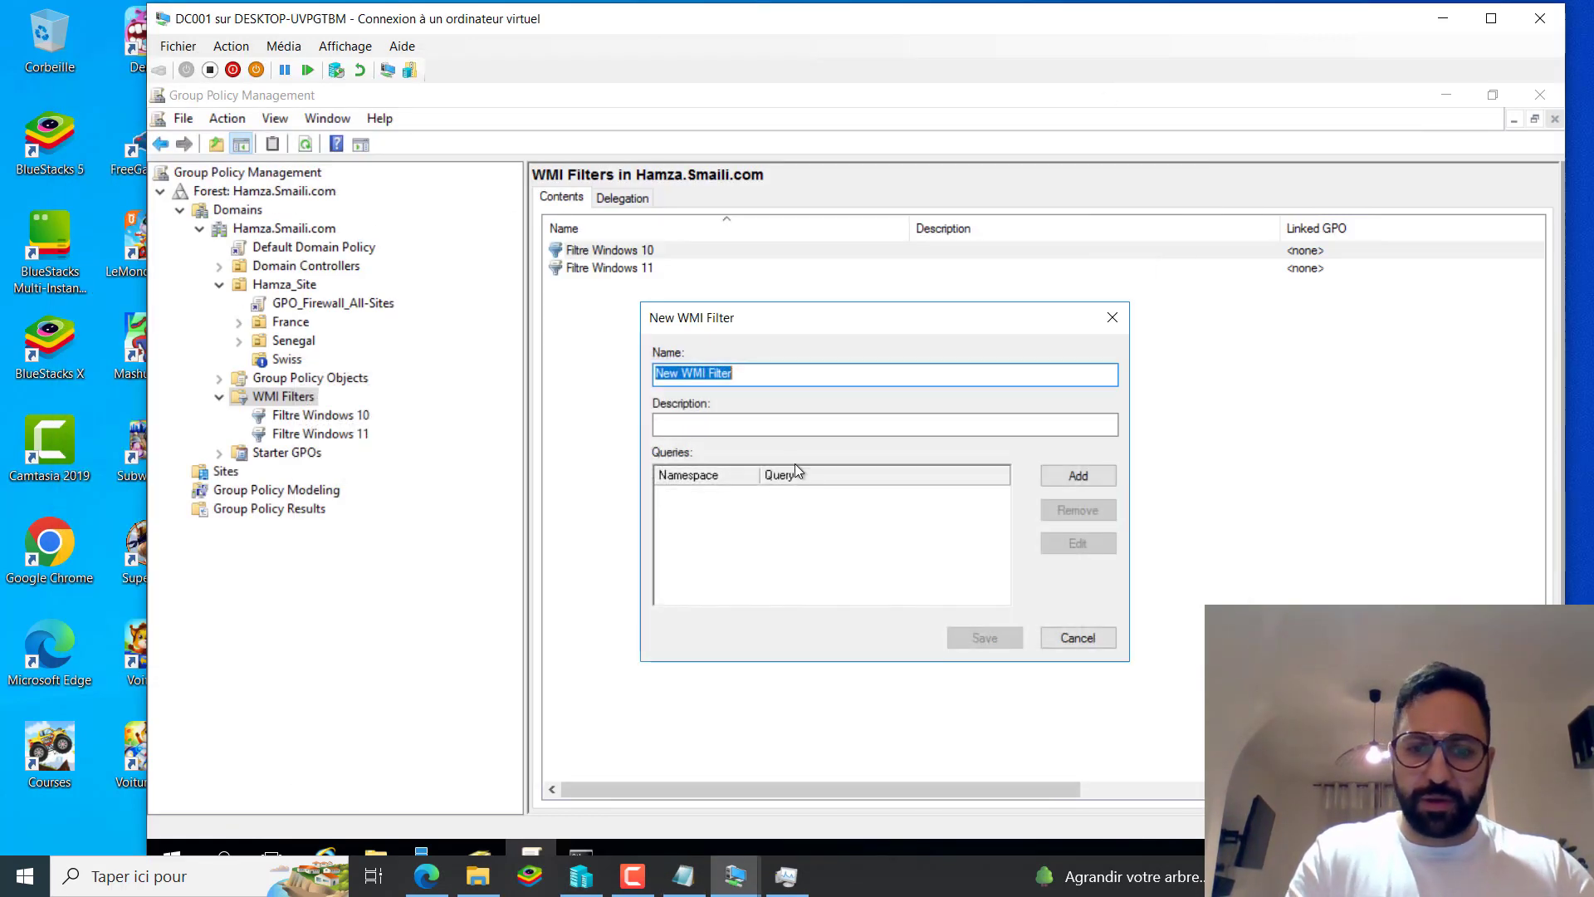
text(Filtre )
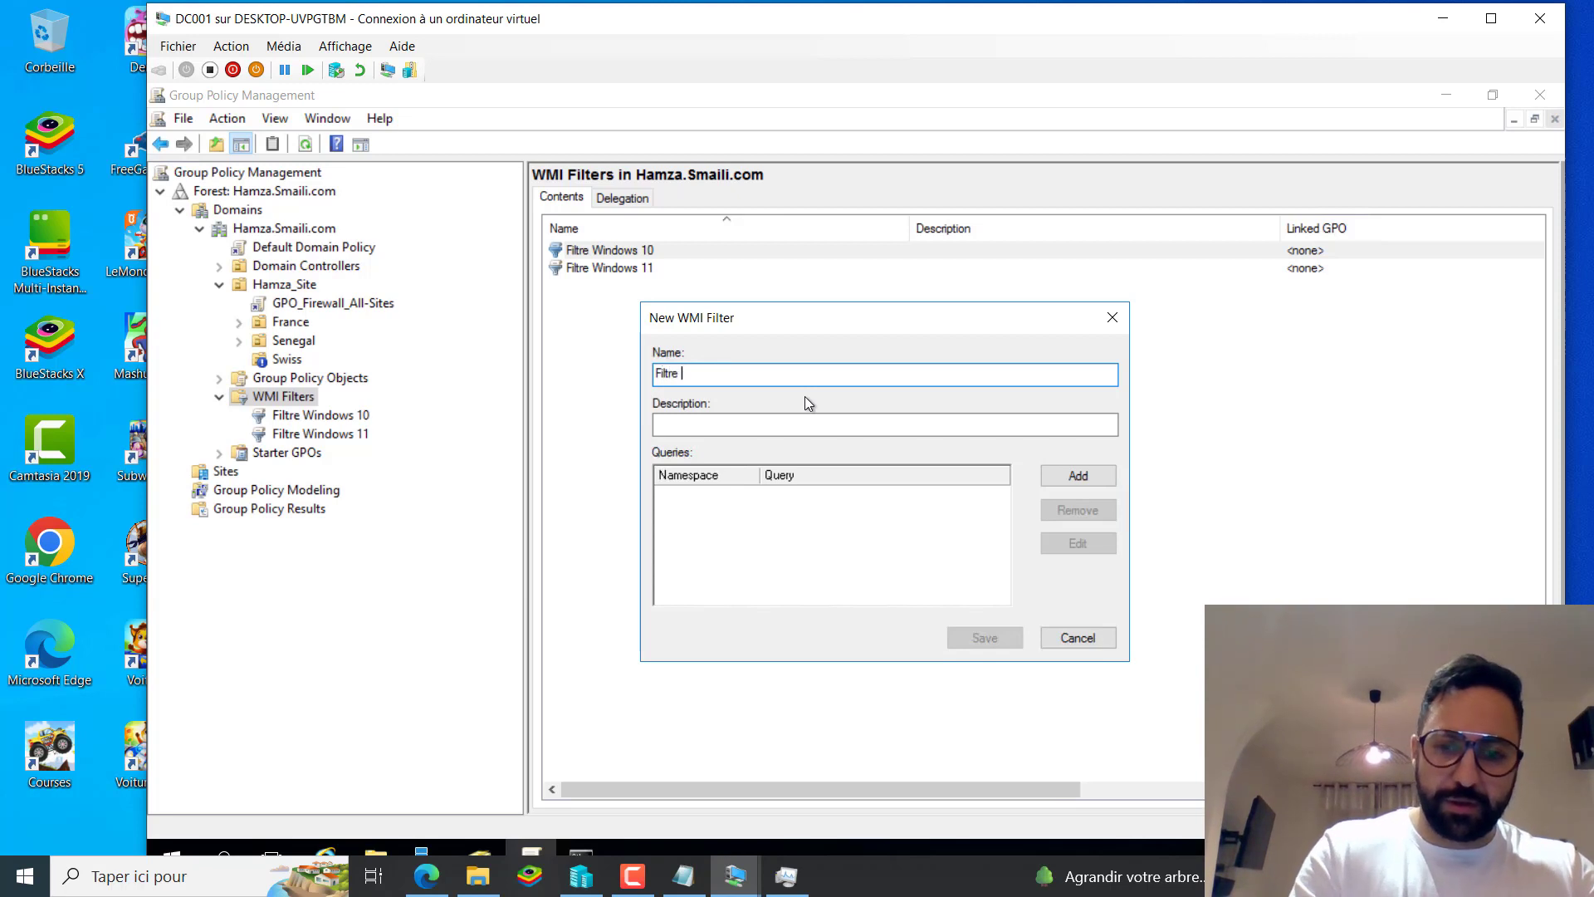
text(Co)
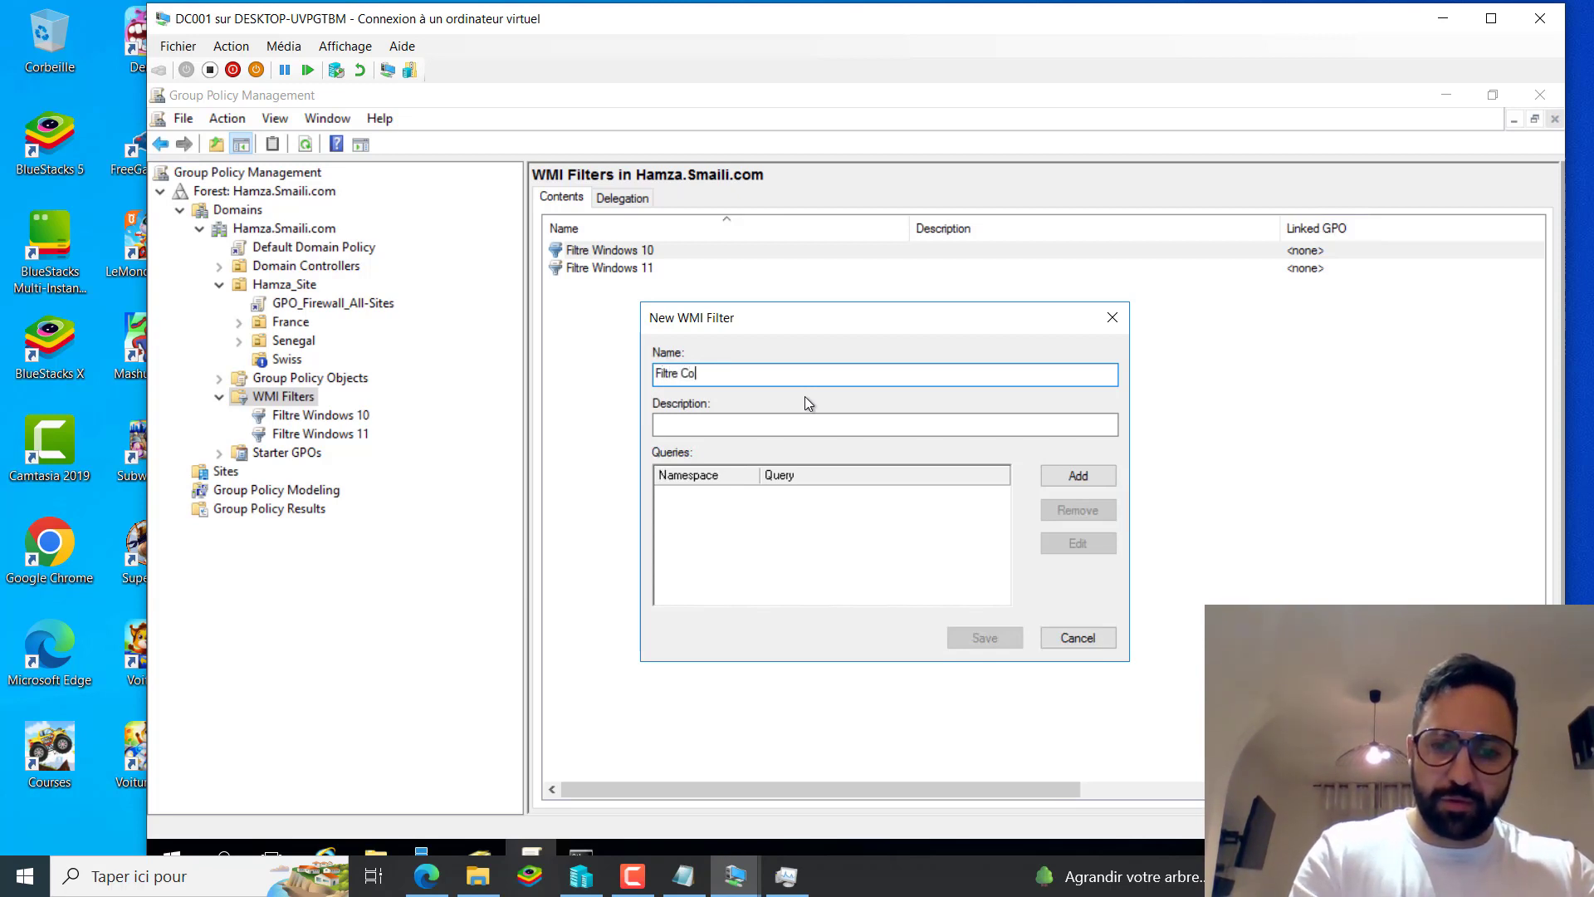
text(mputer NAme)
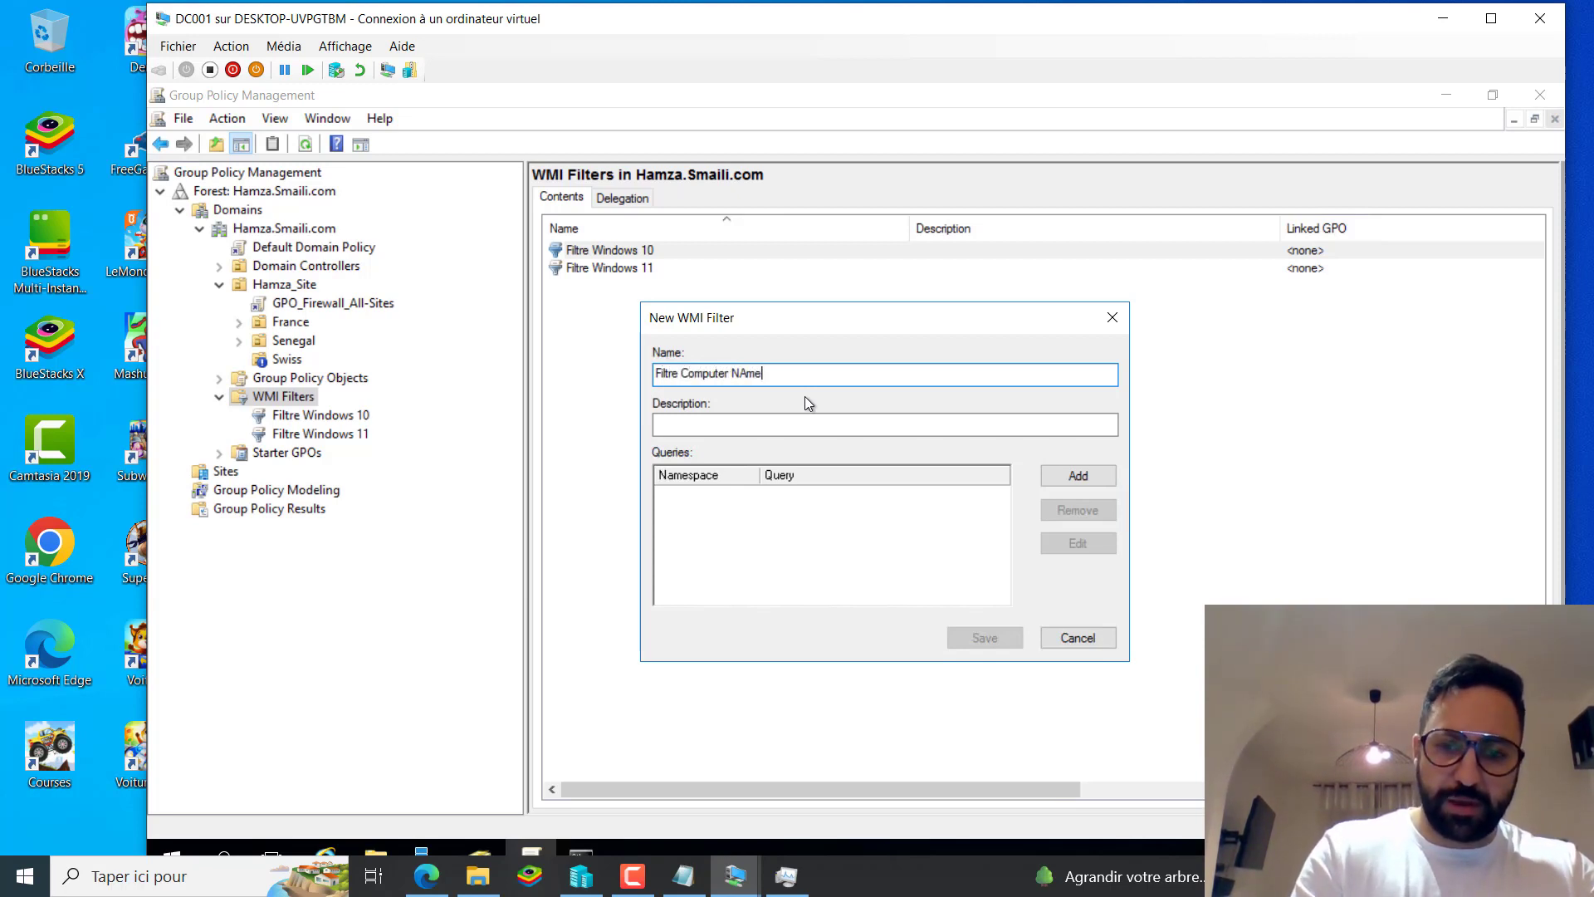
text( F)
key(BackSpace)
key(BackSpace)
key(BackSpace)
key(BackSpace)
key(BackSpace)
text(ame FR)
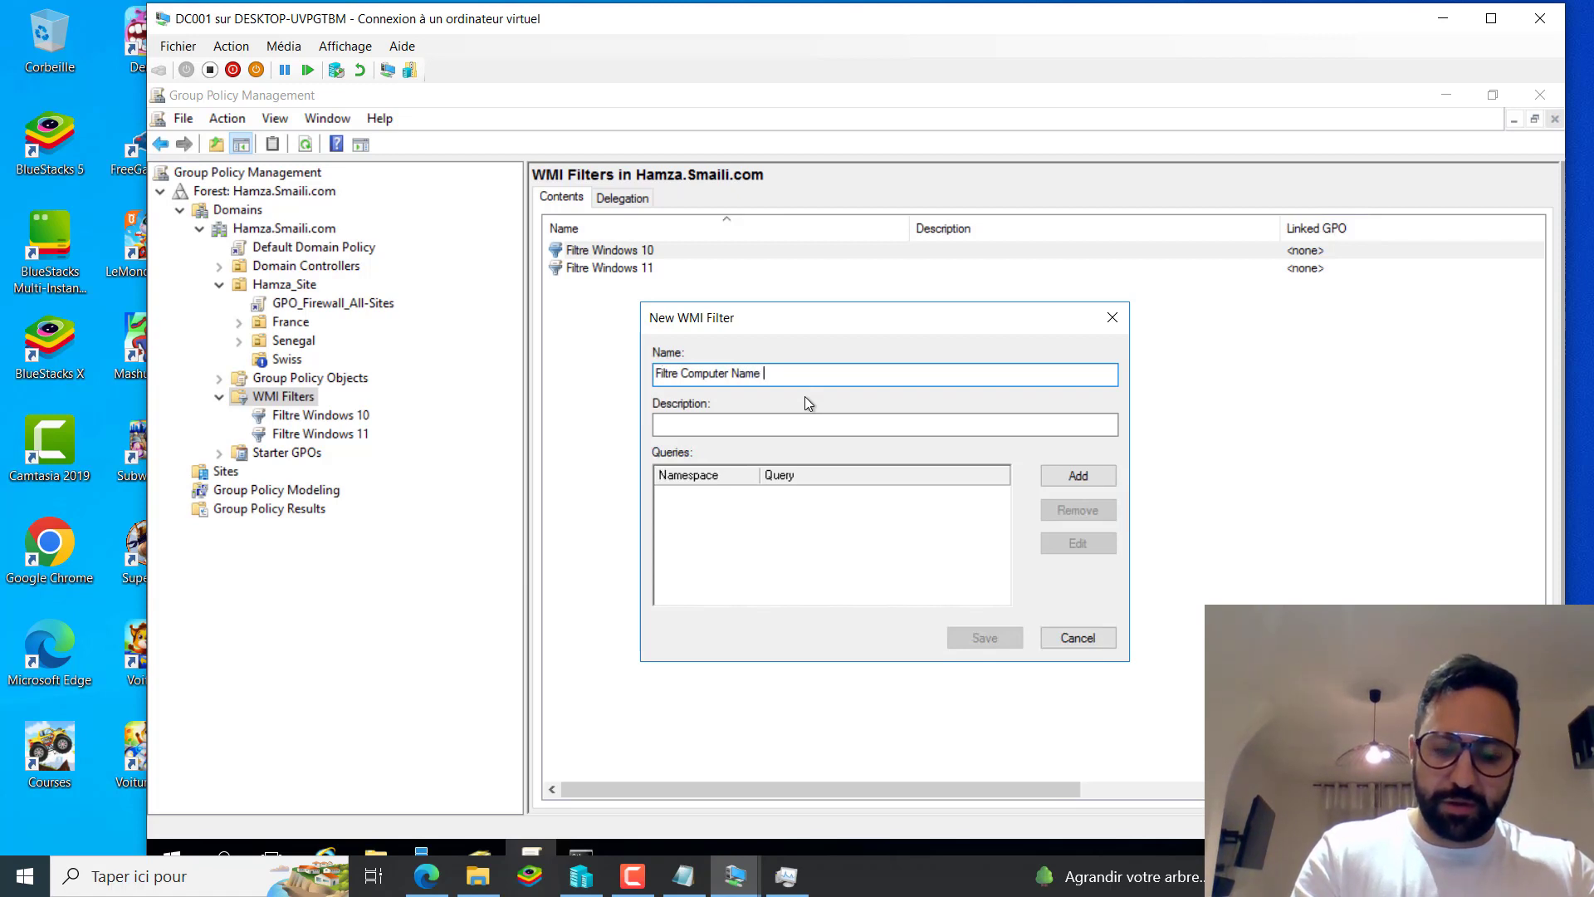
Add the Win32_ComputerSystem query with Name LIKE 'FR-%' and save the filter.
click(1076, 475)
key(ctrl+v)
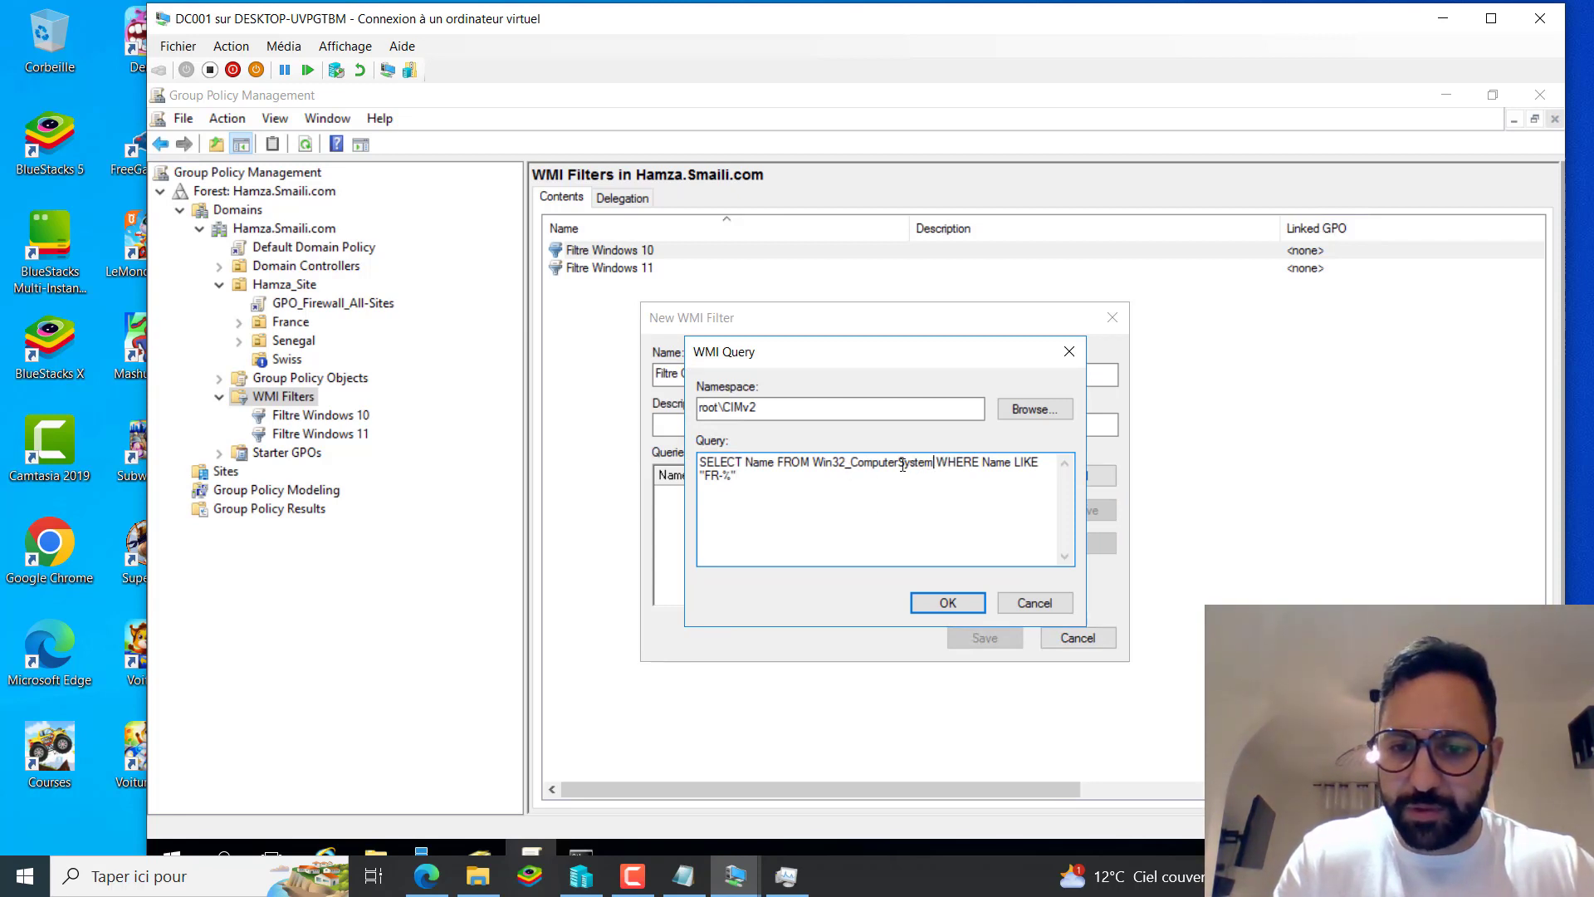
drag(903, 465, 848, 467)
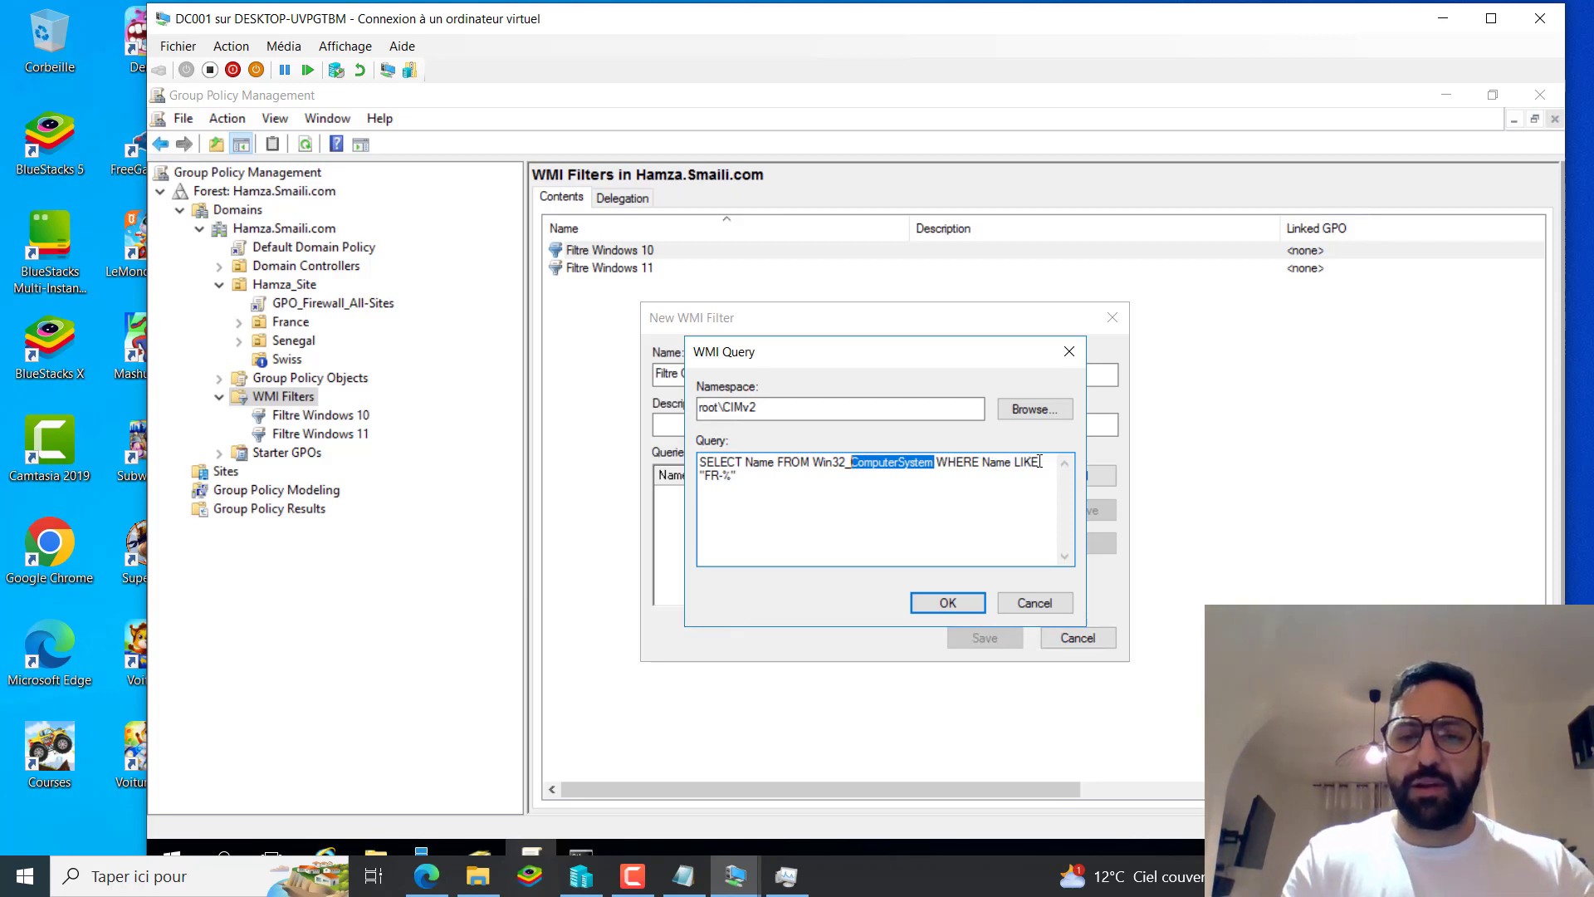
click(730, 481)
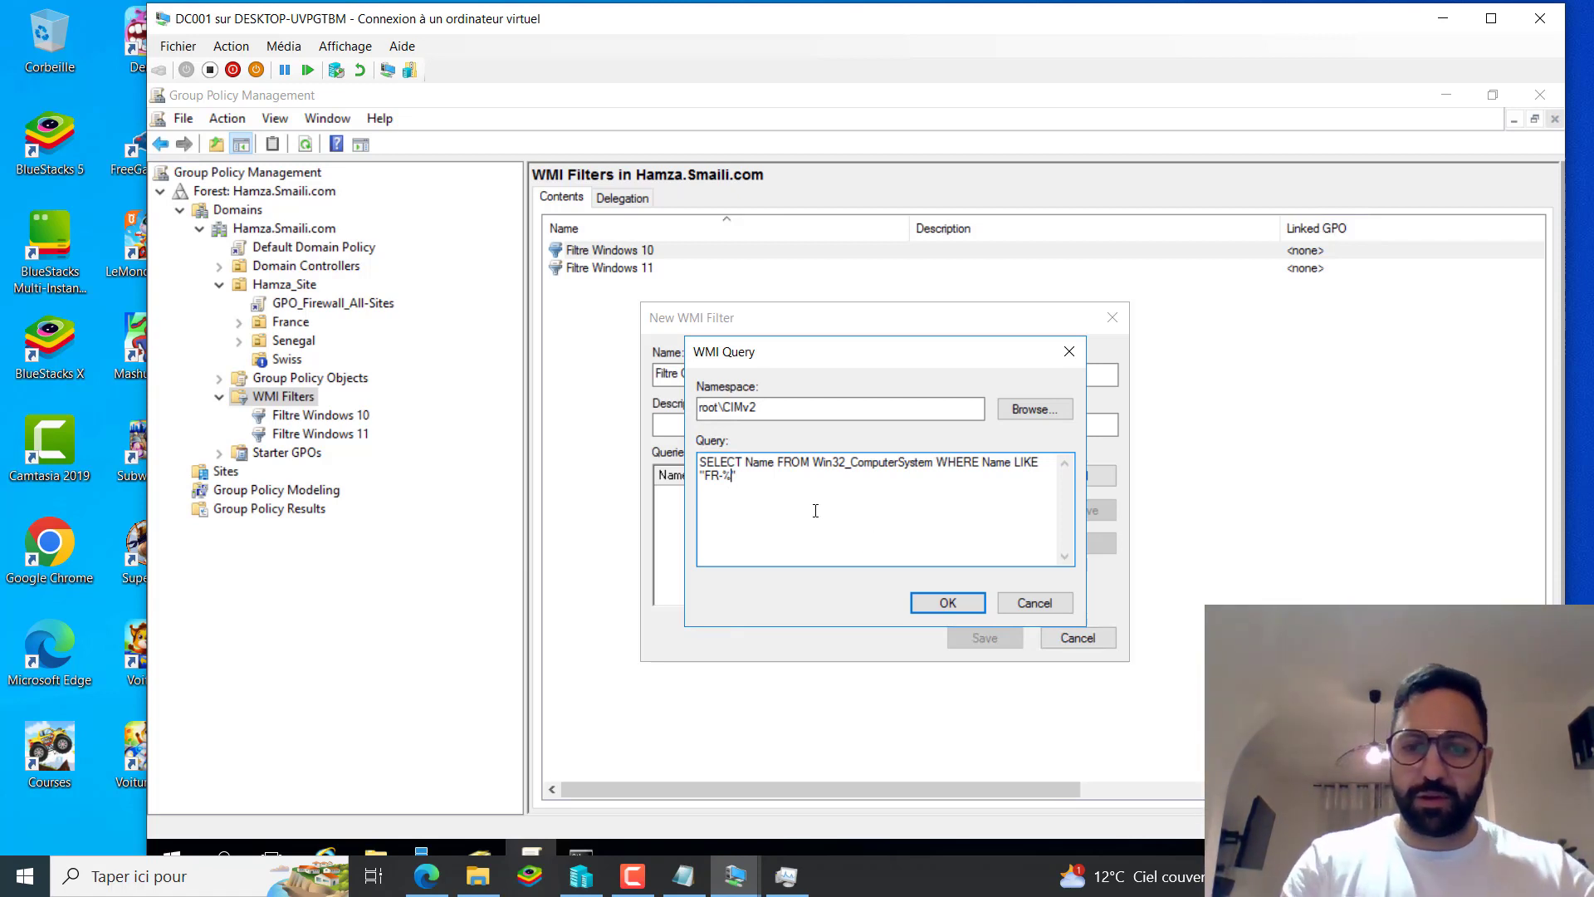
drag(783, 494, 864, 486)
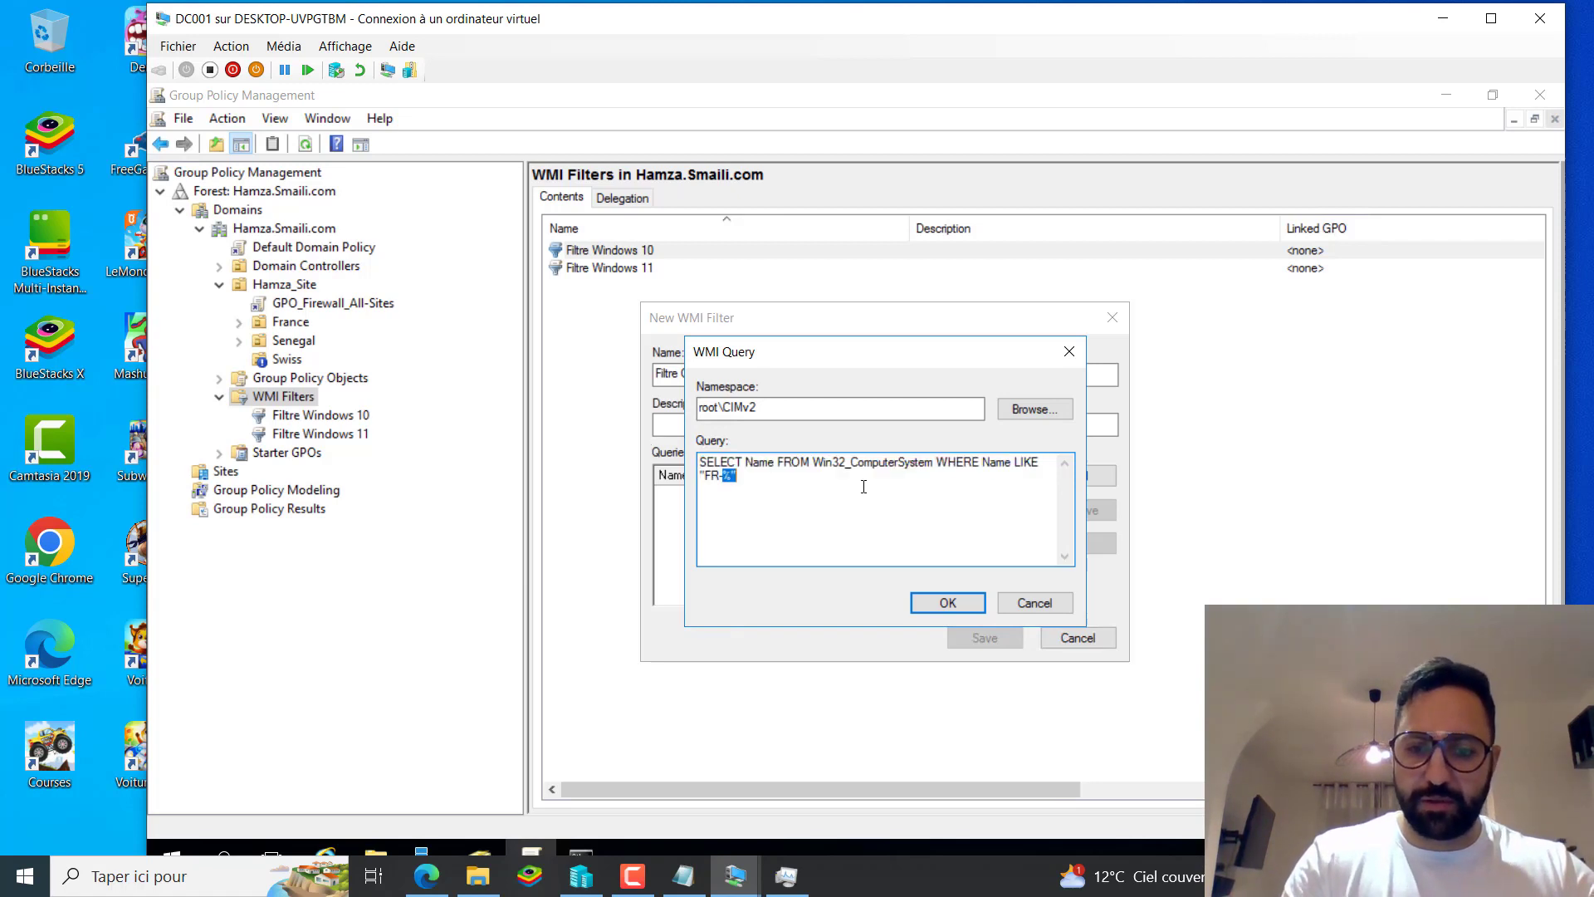
click(981, 606)
click(985, 638)
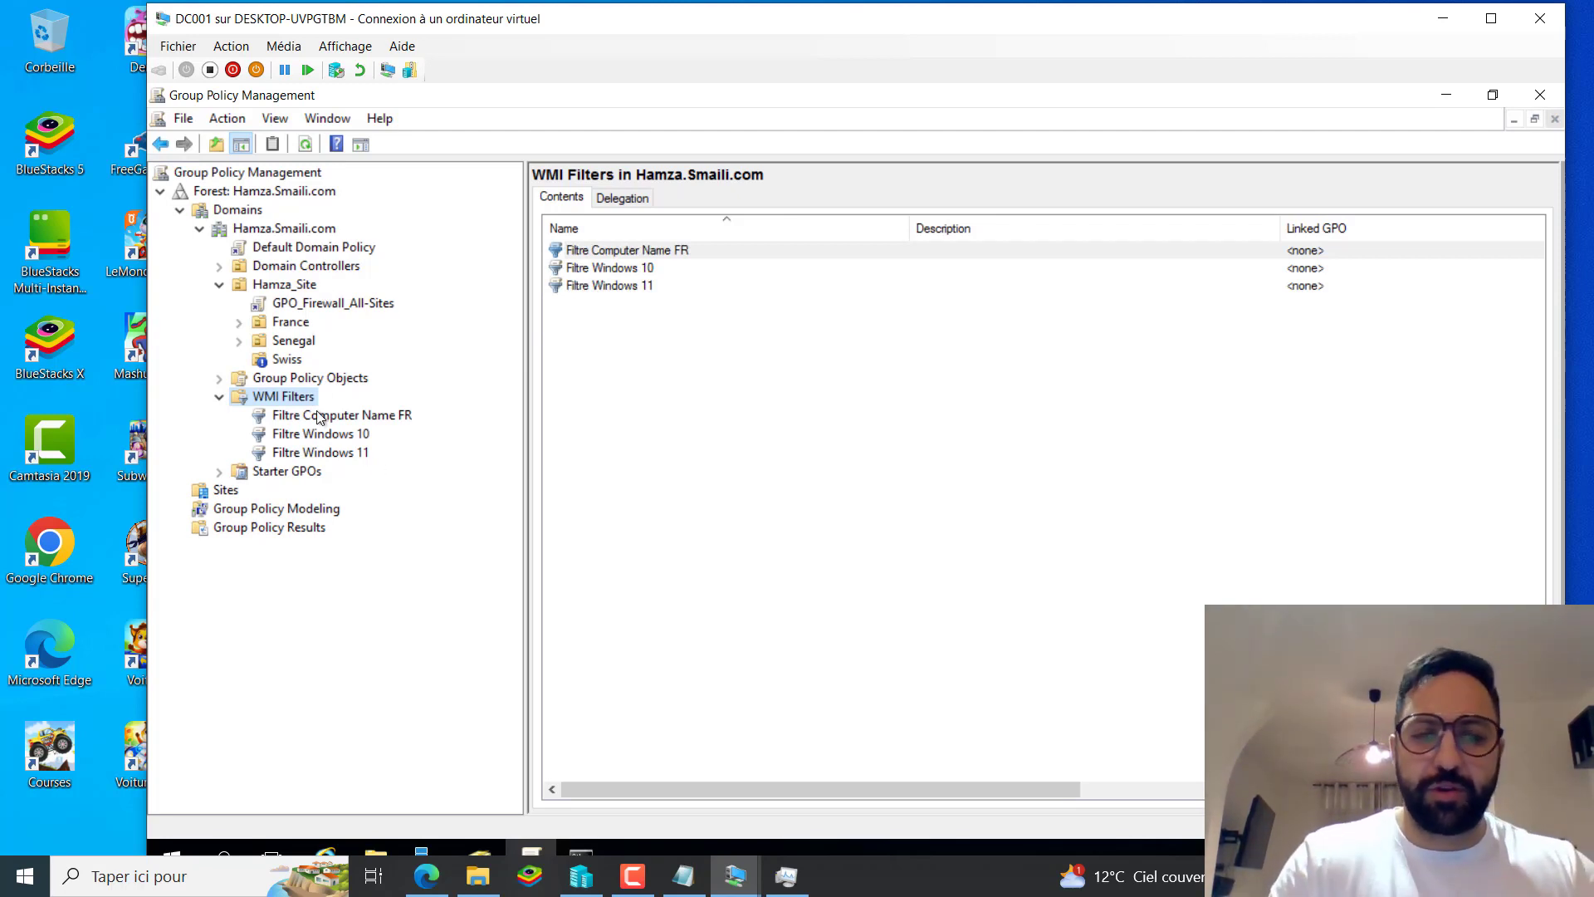
Expand France and view the GPOs inherited by its Computers OU.
click(328, 306)
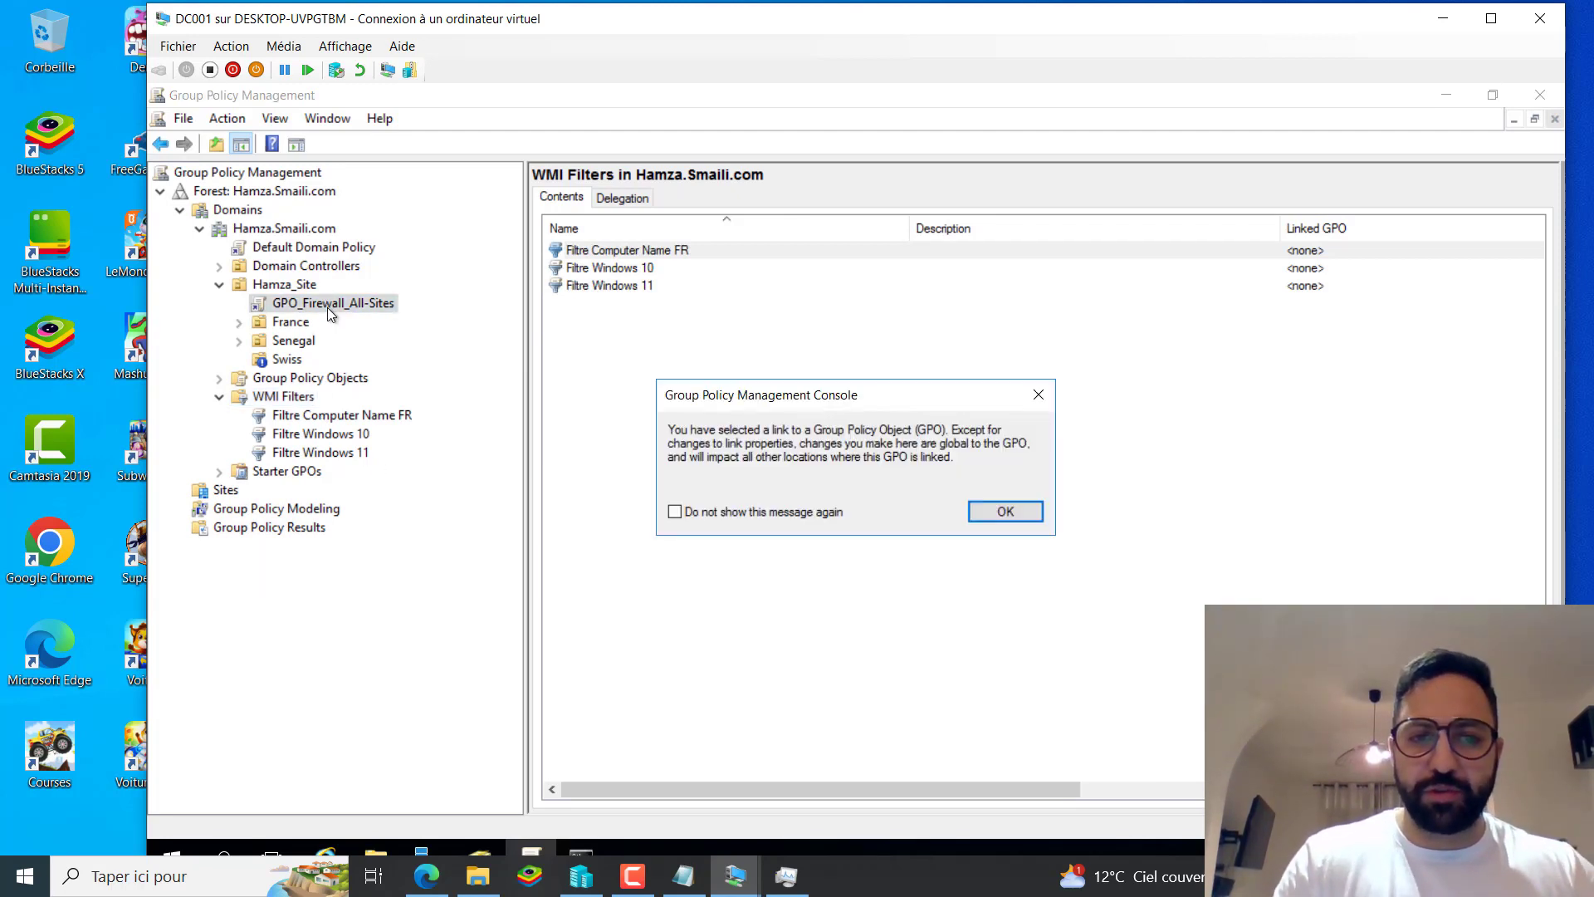
click(1006, 510)
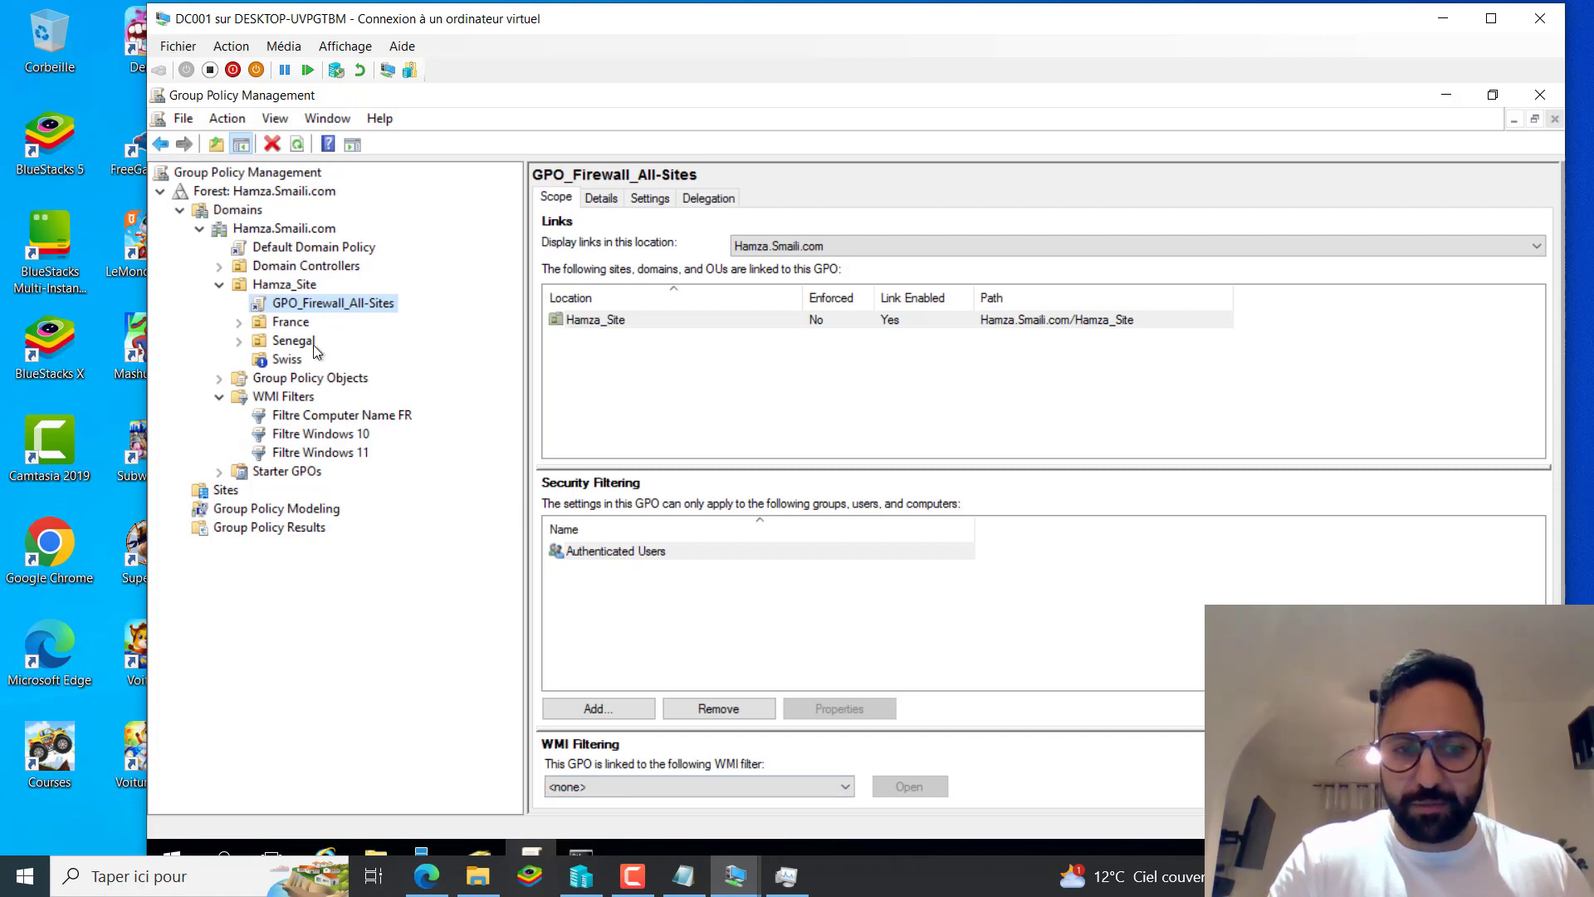
click(240, 322)
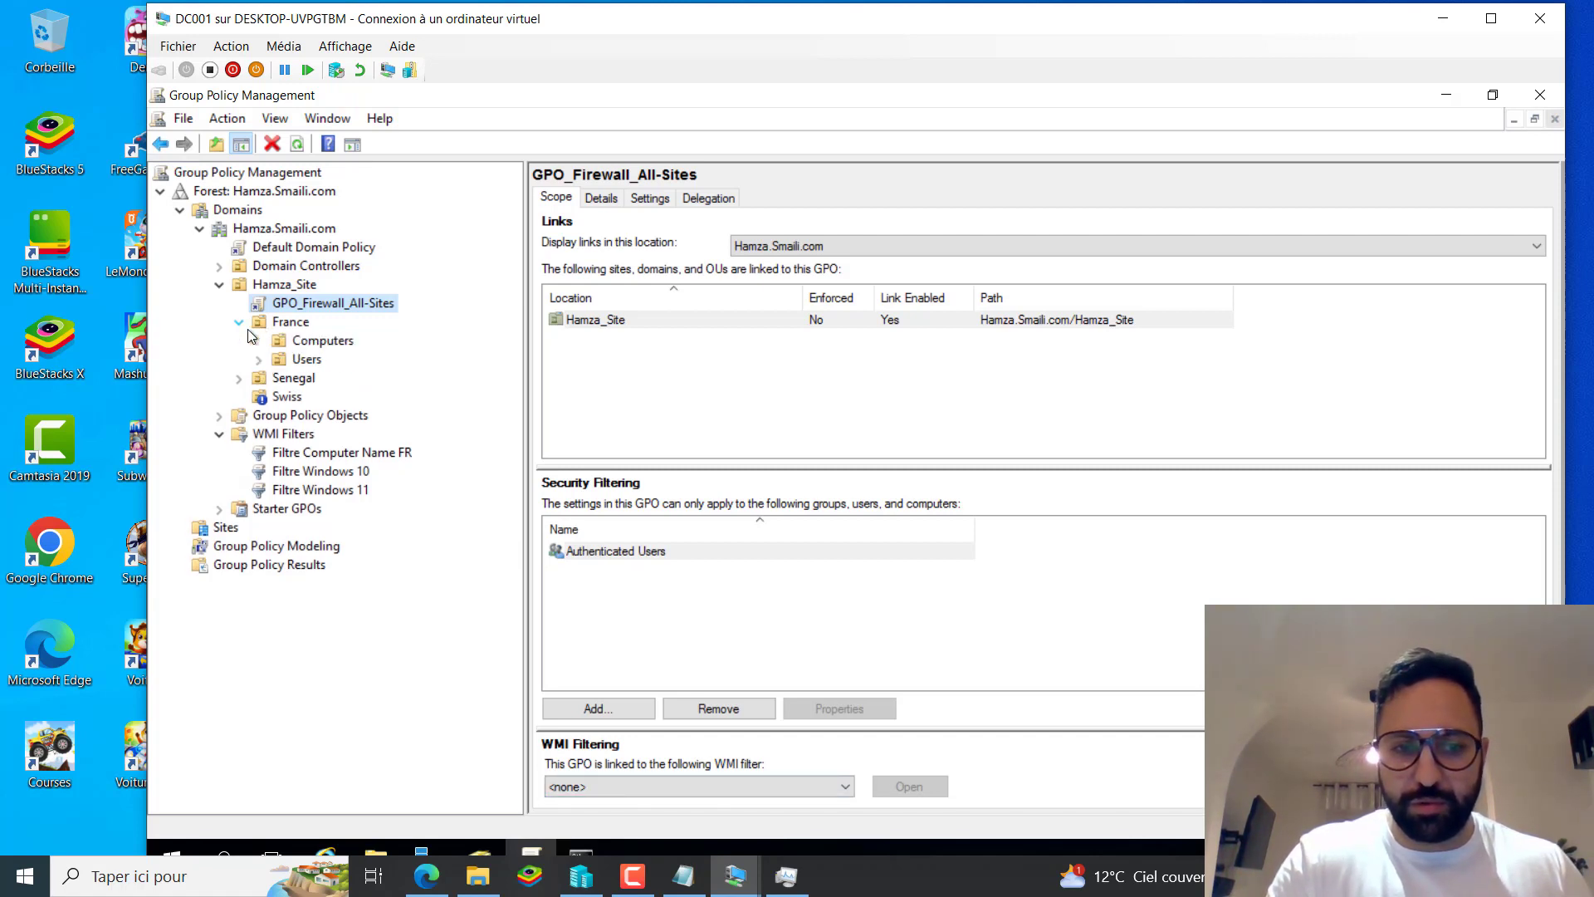
click(304, 347)
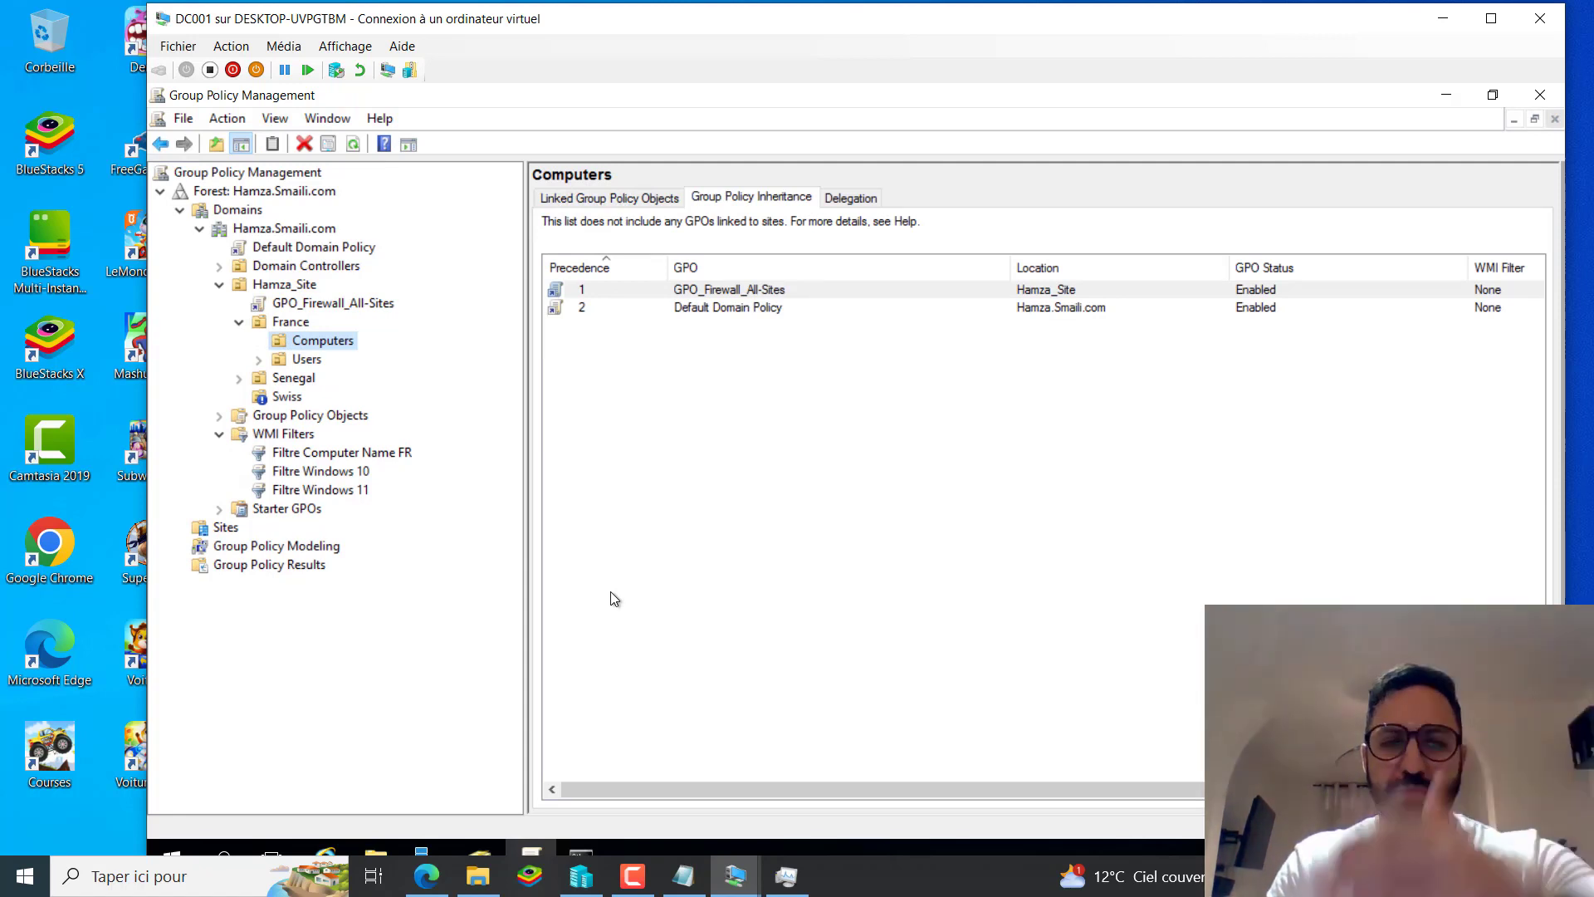
Try Filtre Windows 10, then Filtre Computer Name FR, as the GPO_Firewall_All-Sites WMI filter.
click(384, 303)
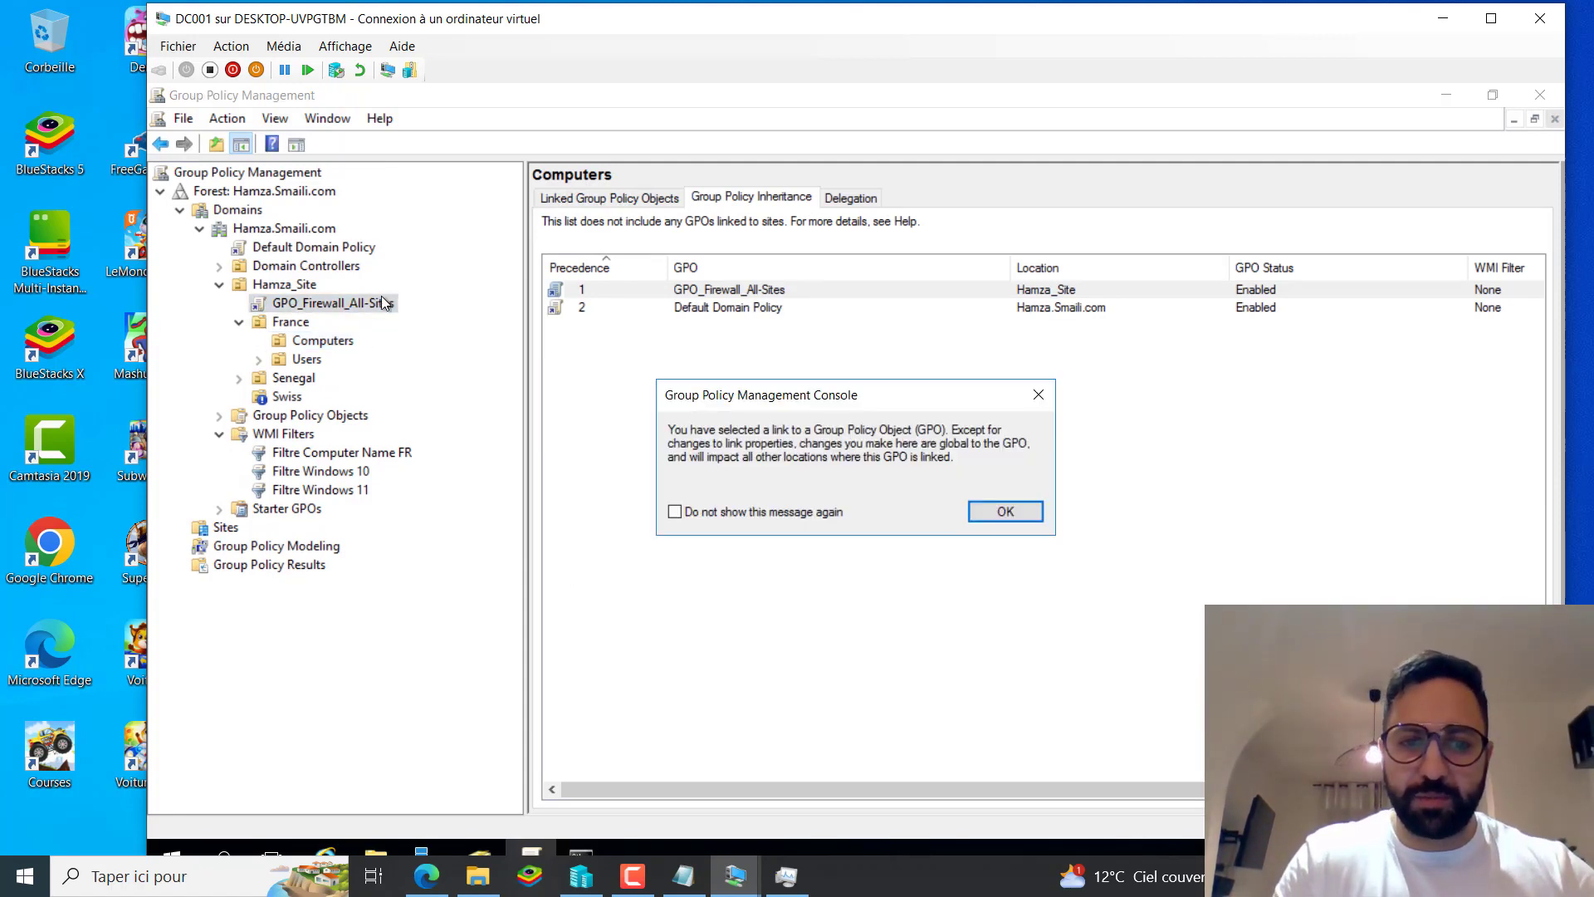
click(1006, 511)
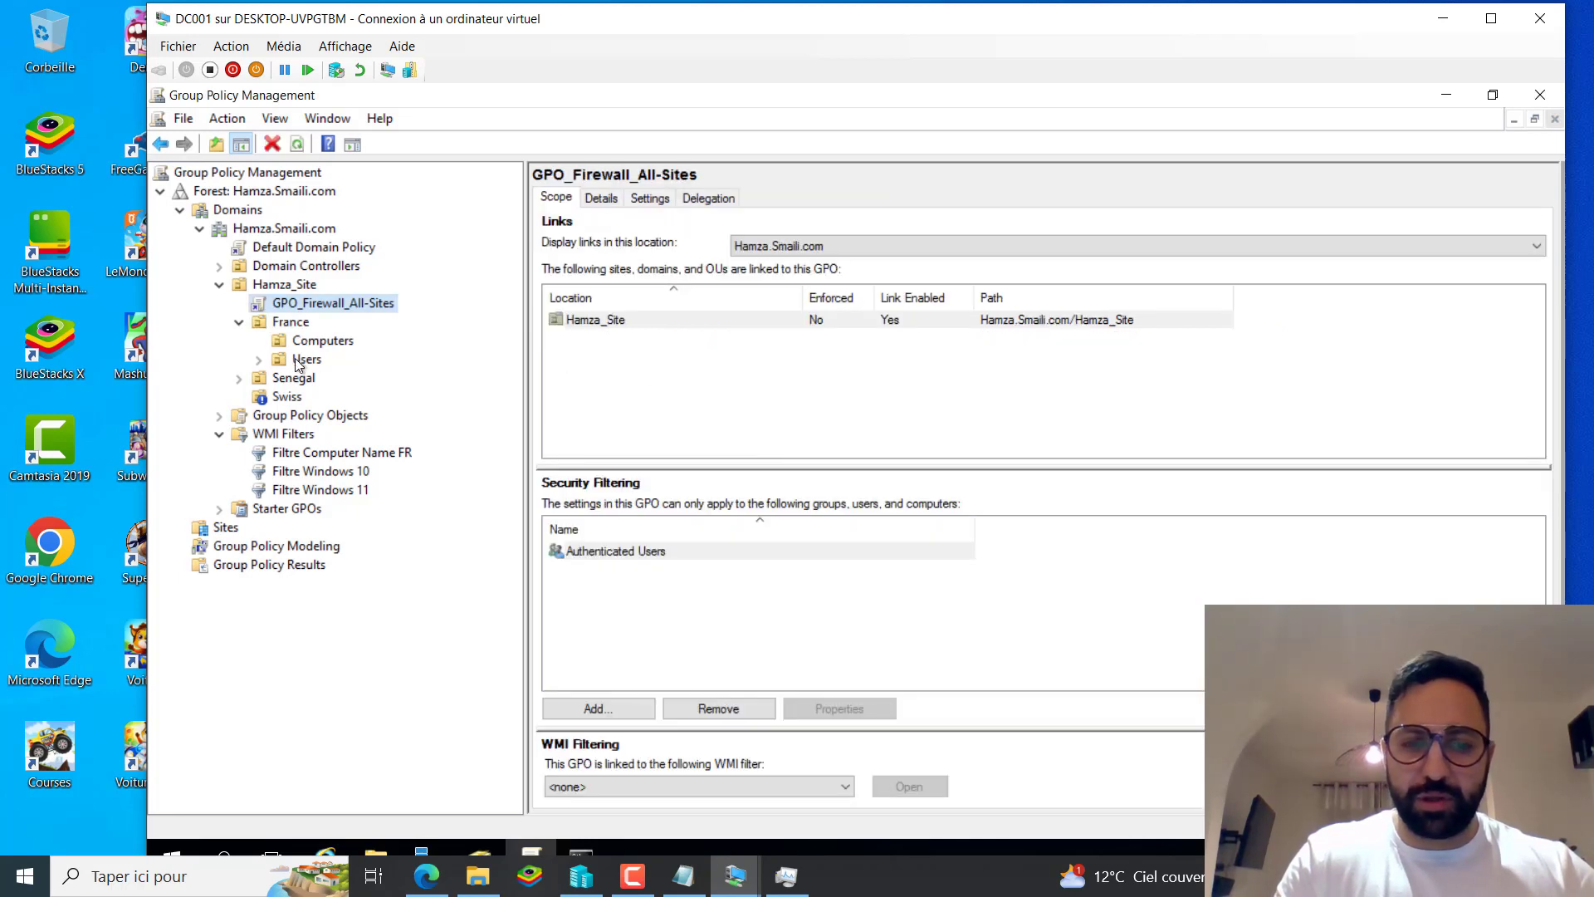
click(655, 791)
click(616, 835)
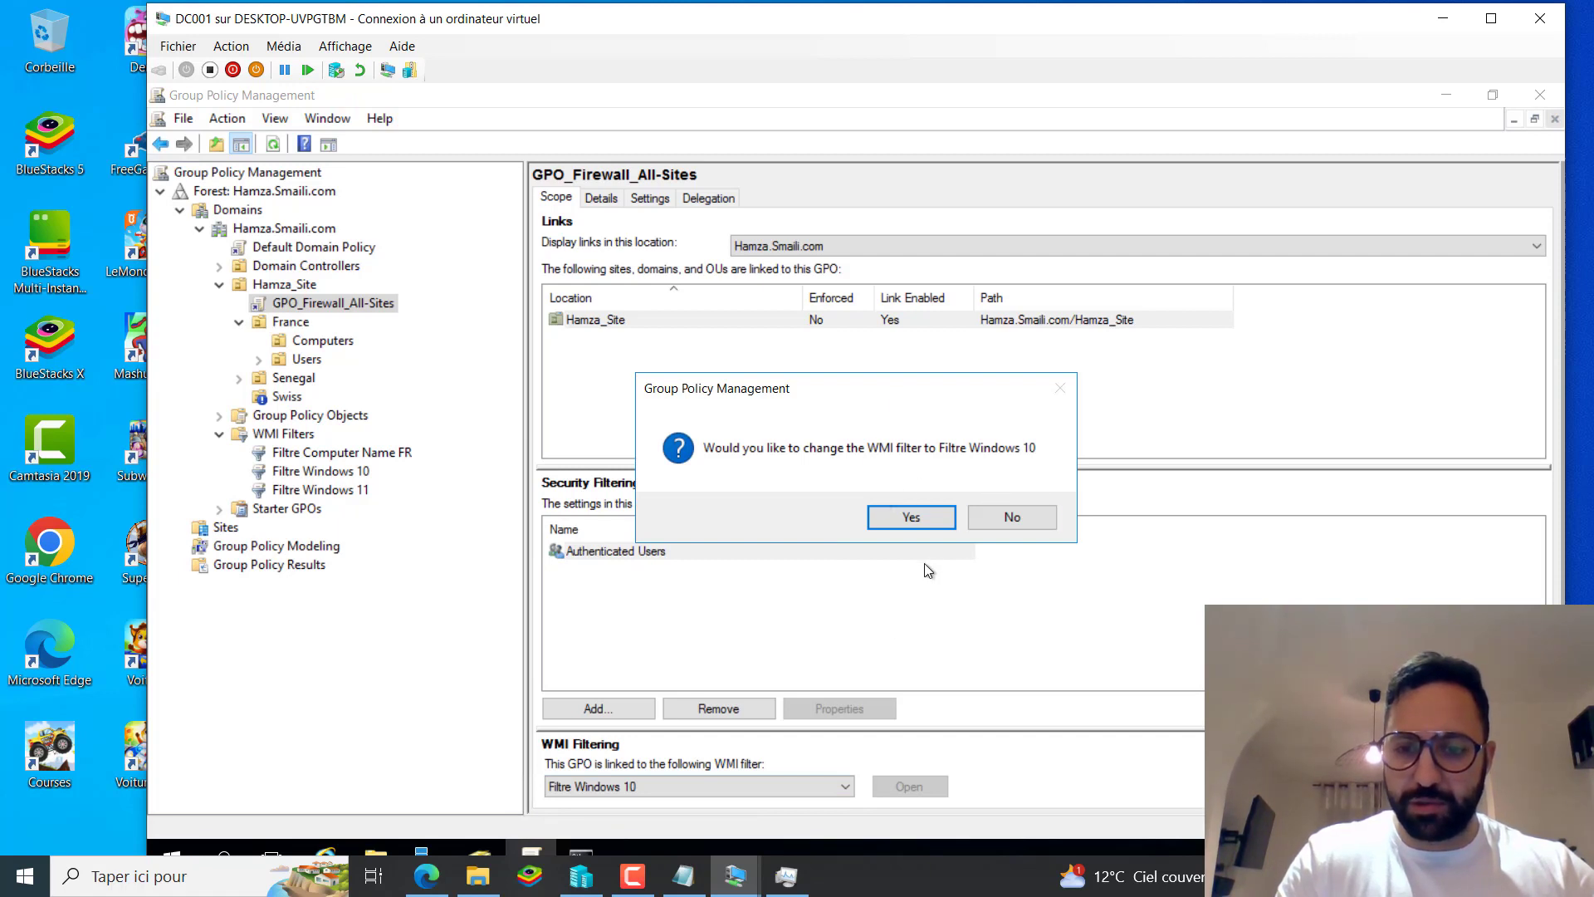
click(910, 517)
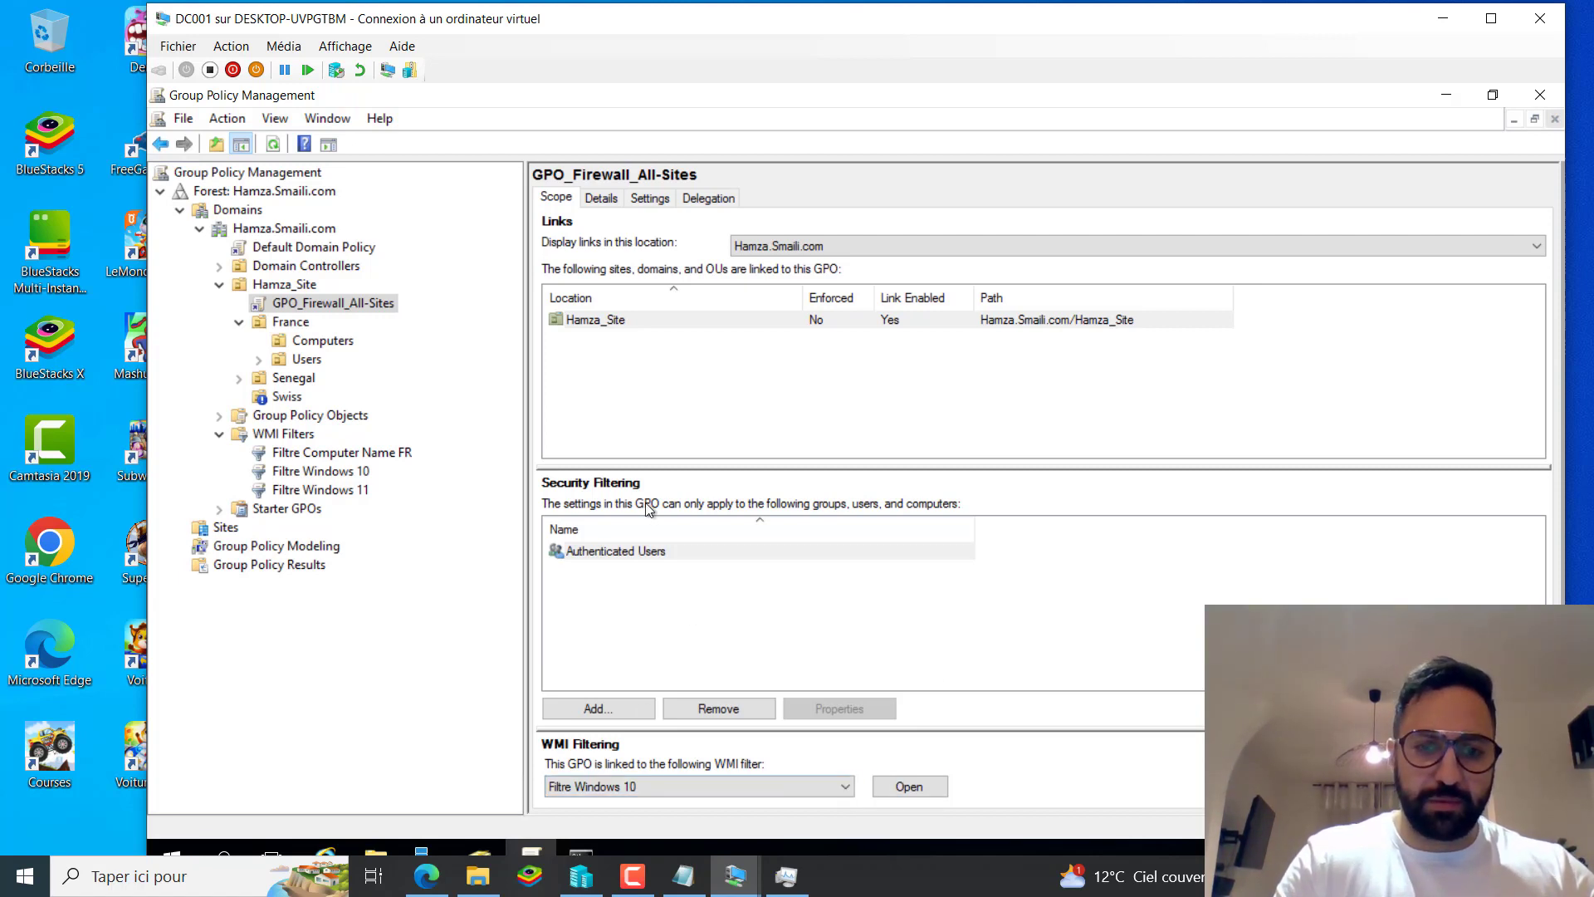
click(843, 789)
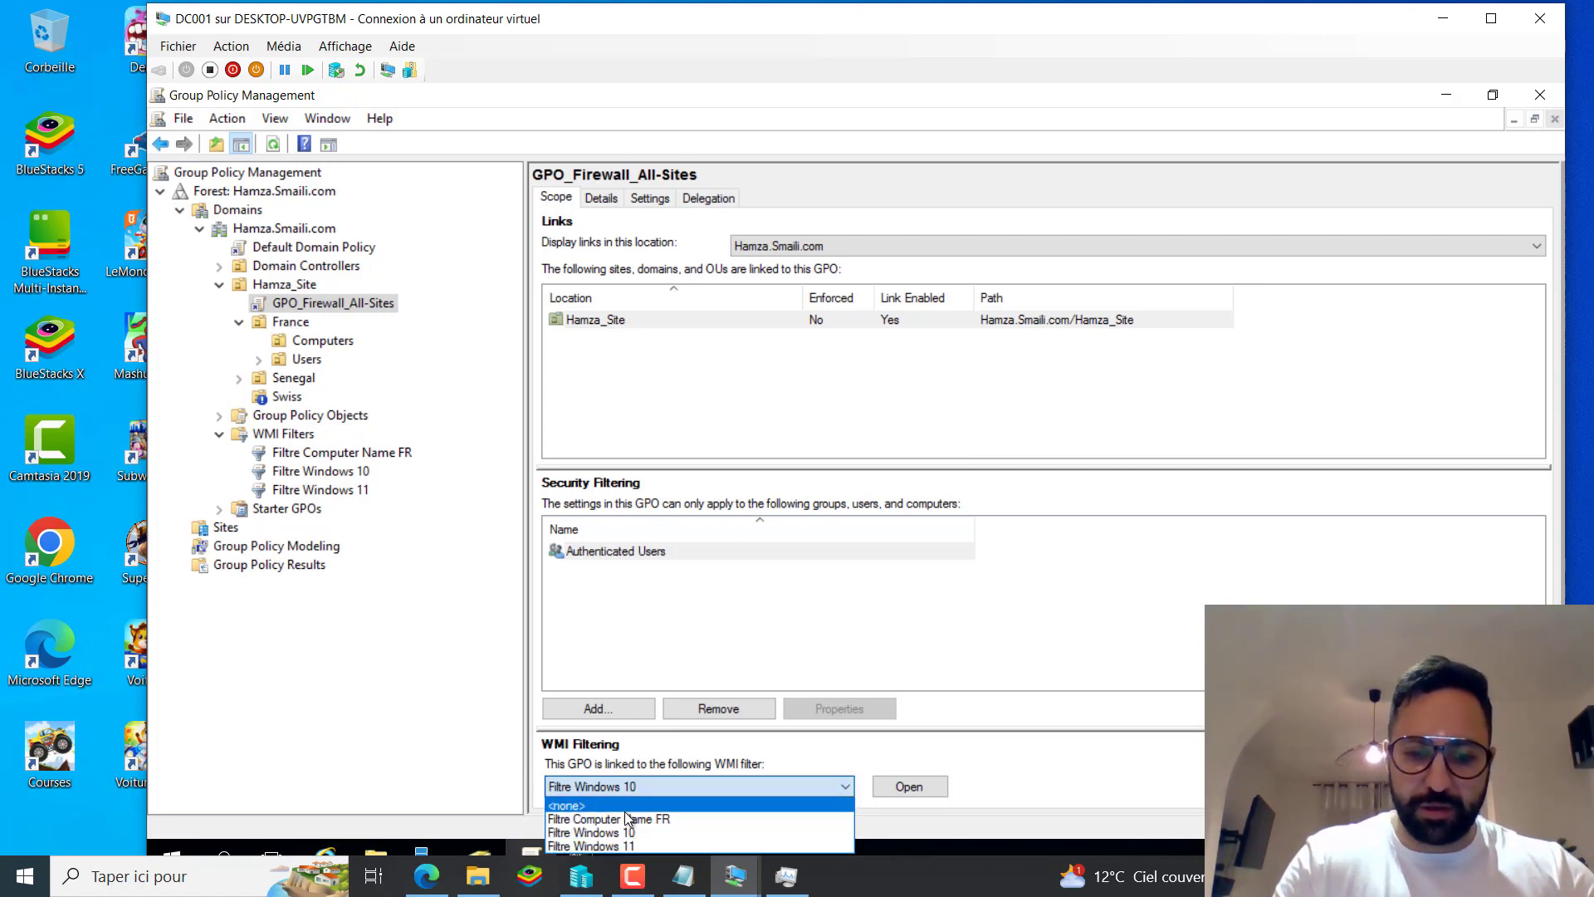
click(625, 815)
click(930, 516)
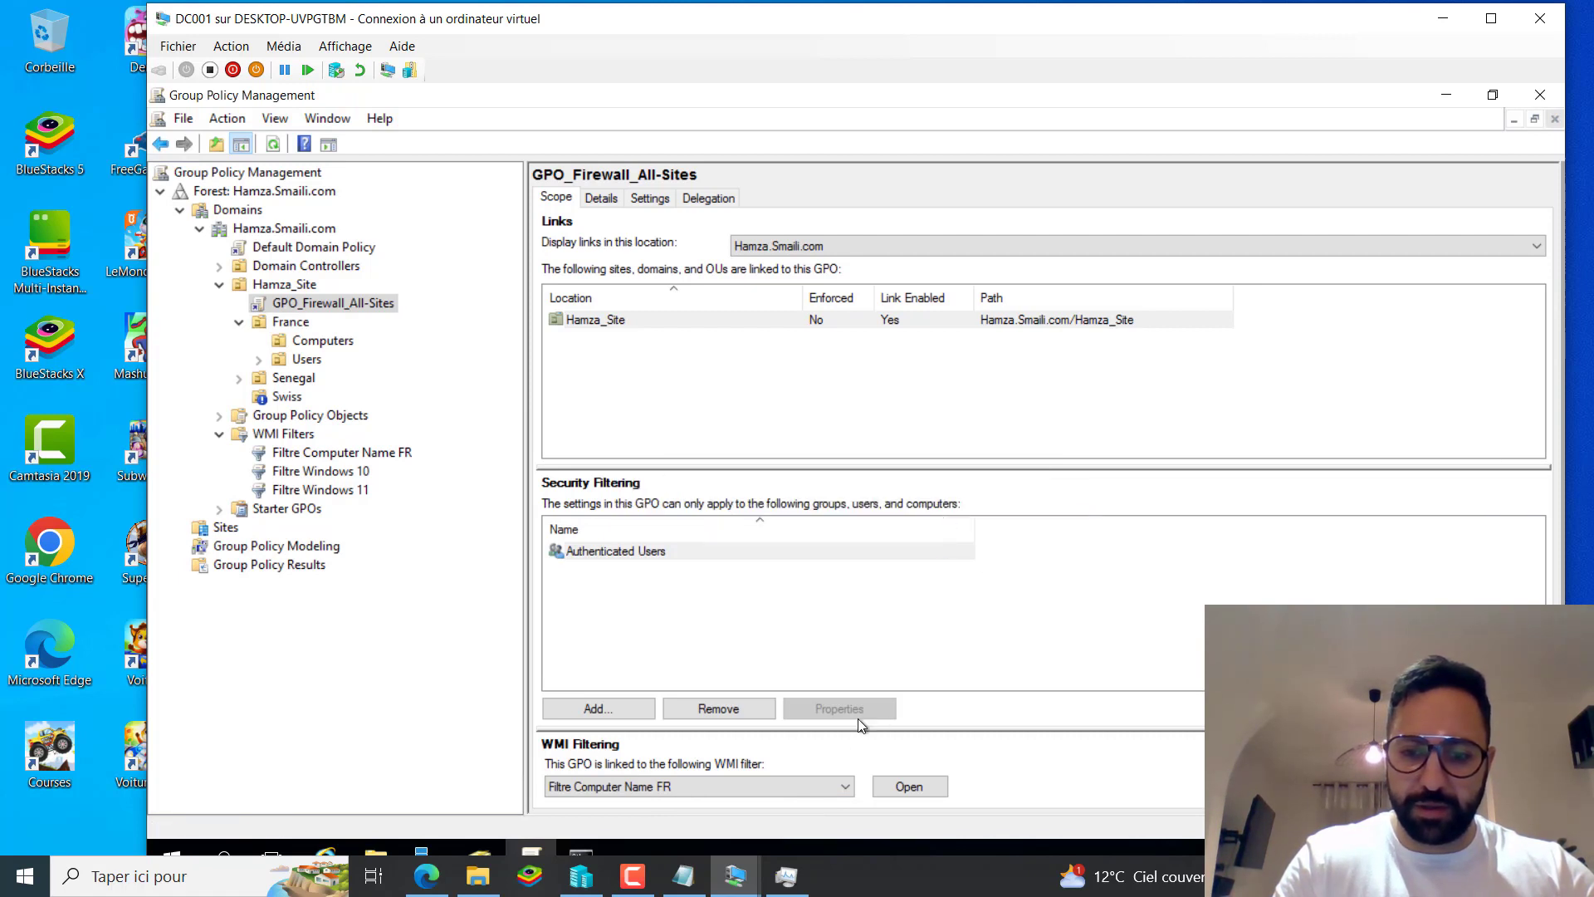
Set GPO_Firewall_All-Sites's WMI filtering back to <none>.
click(826, 786)
click(680, 805)
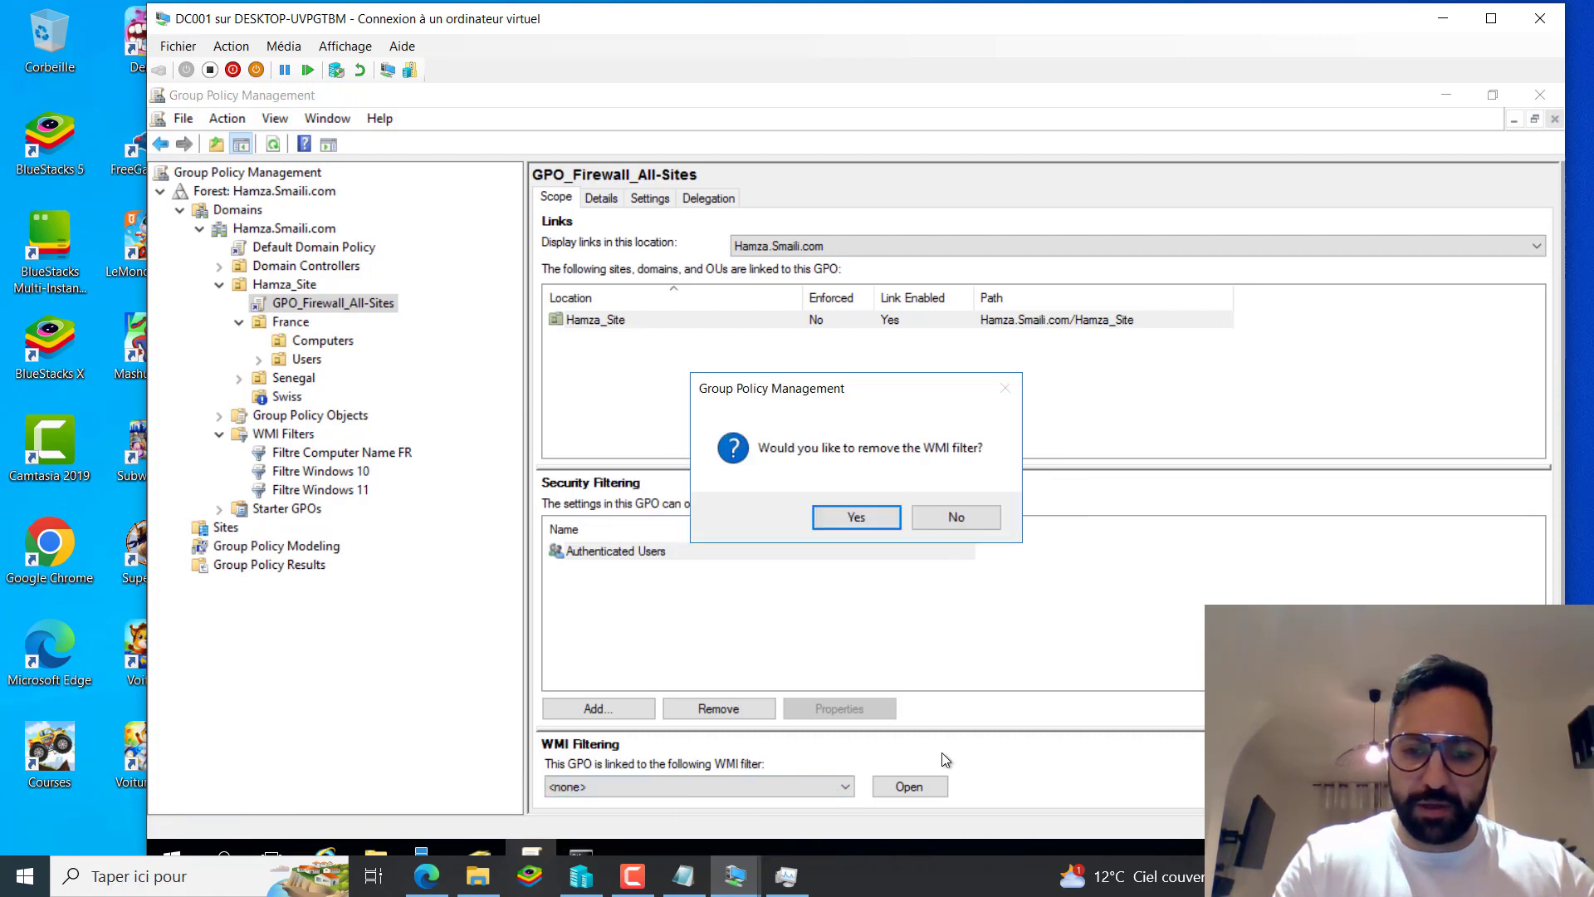
click(859, 513)
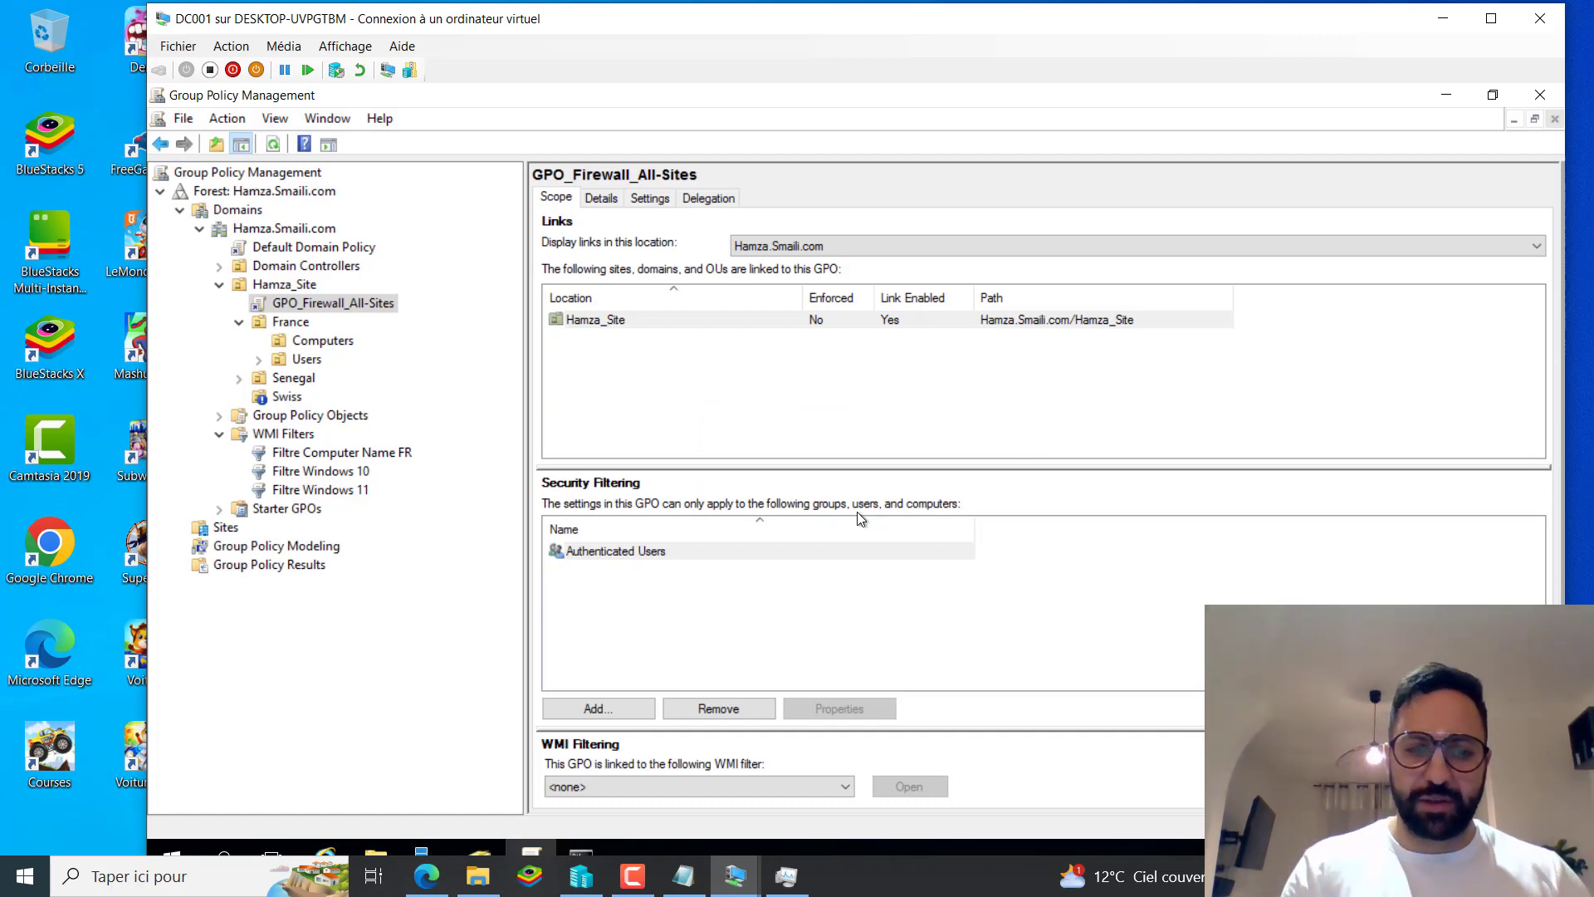
click(735, 876)
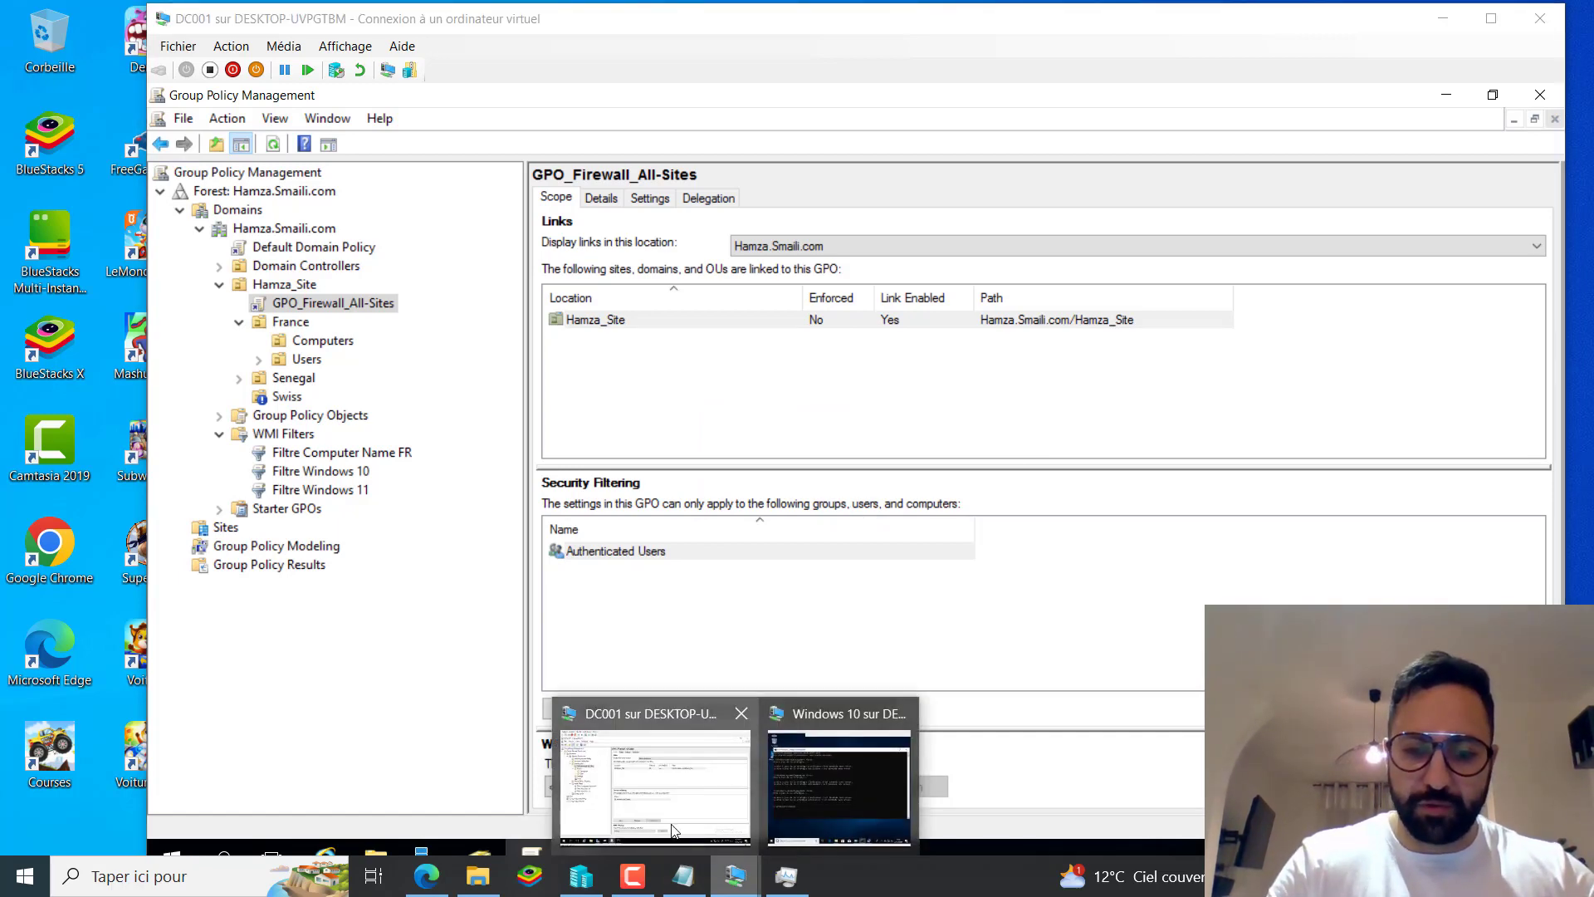
Sign in to the Windows 10 client VM with the account password and close Command Prompt.
click(839, 788)
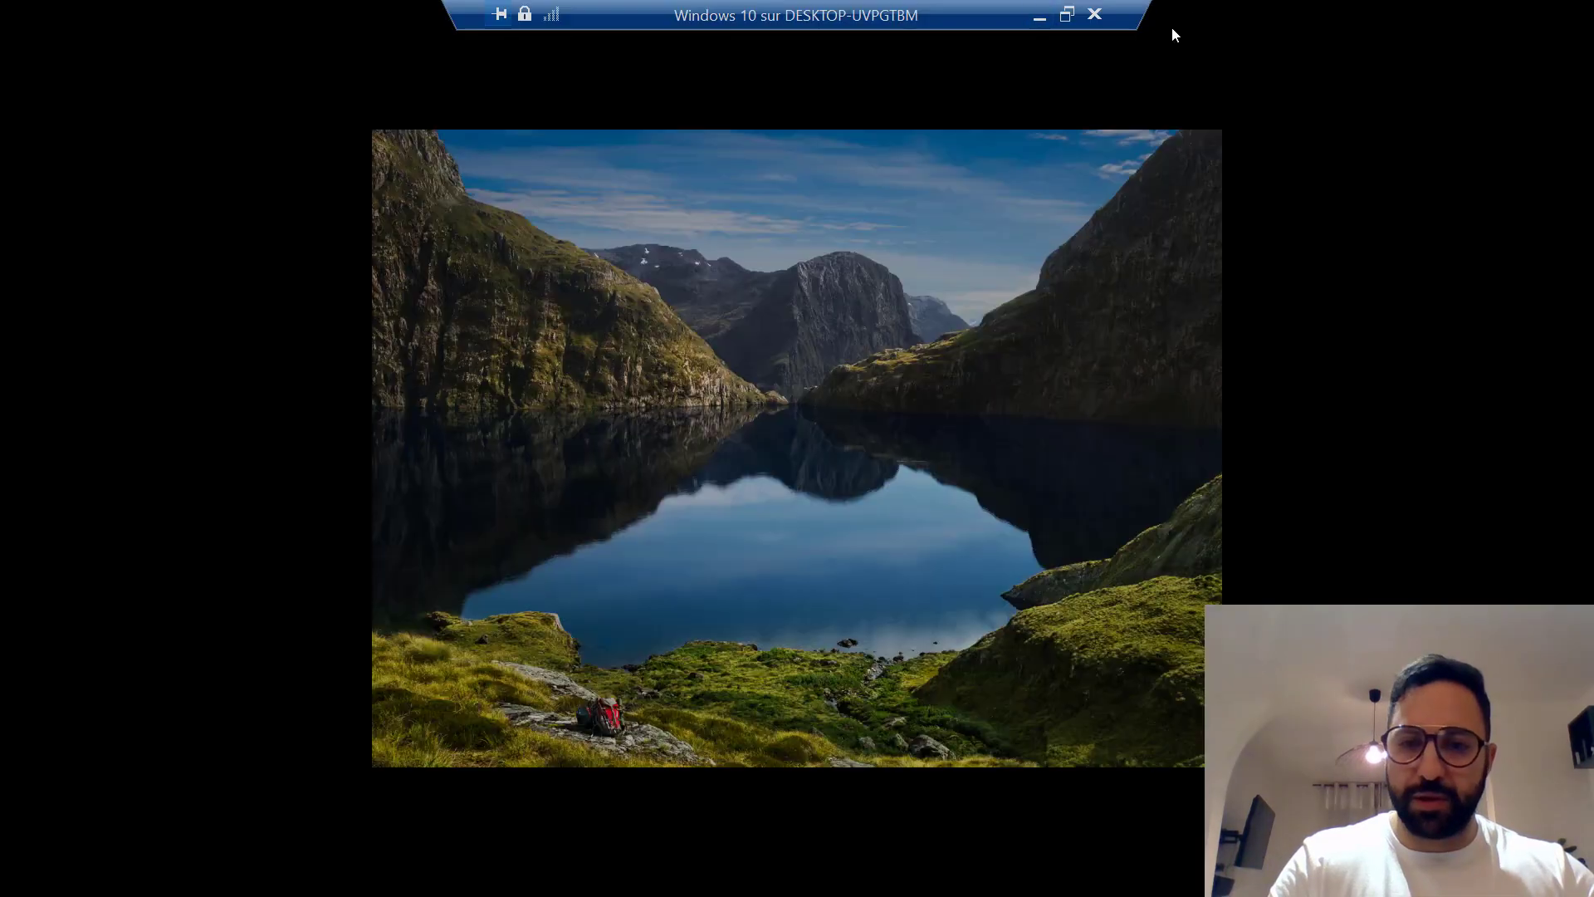
click(1005, 375)
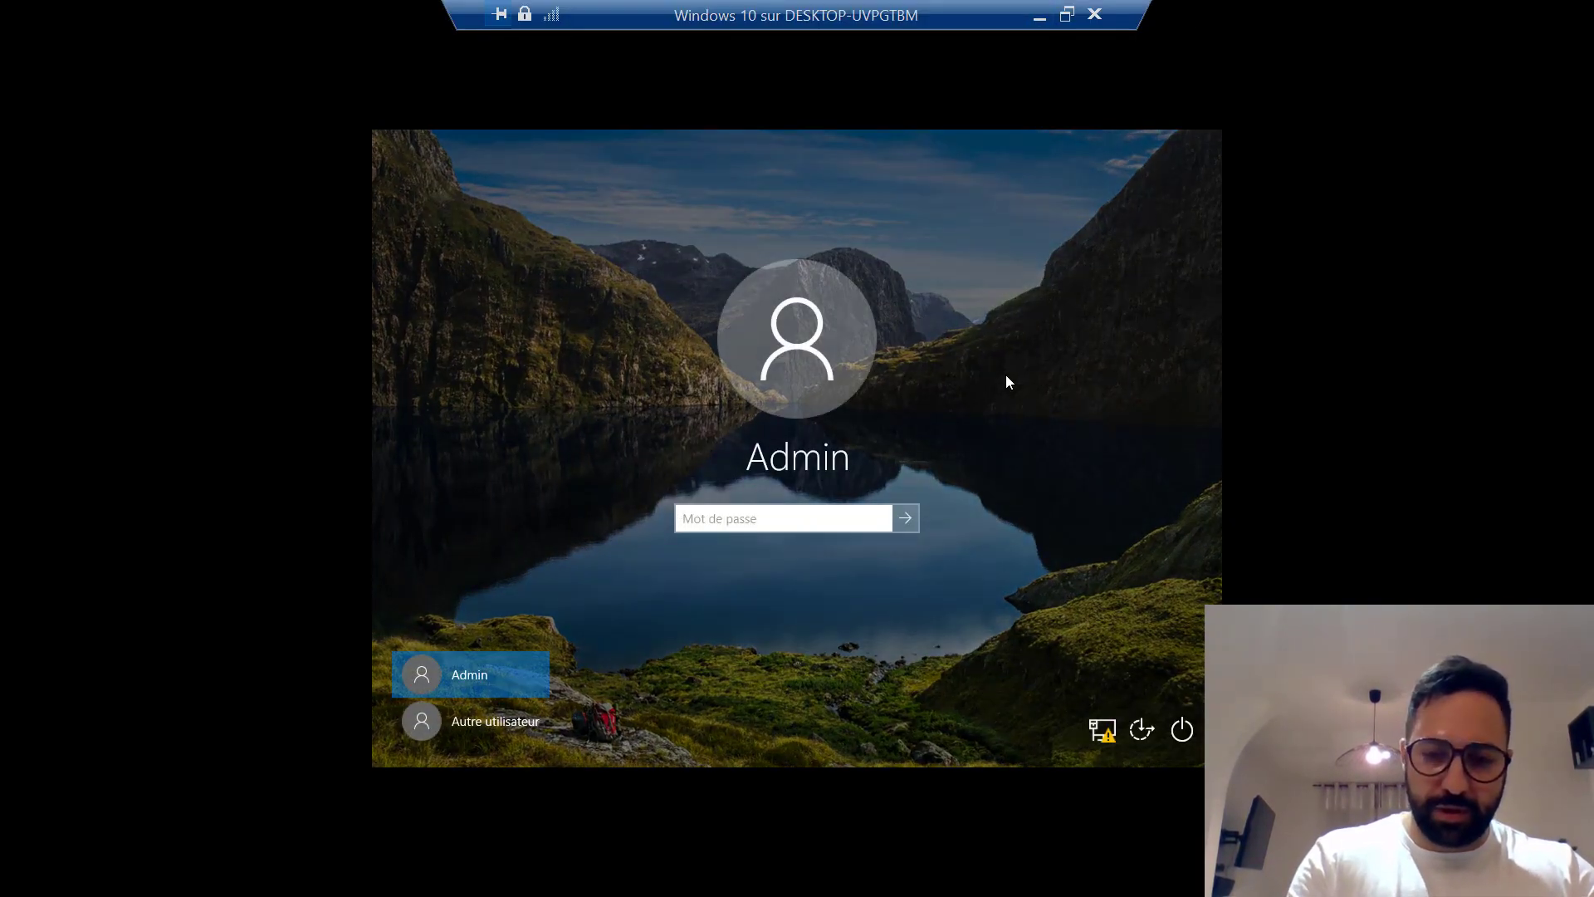
text(••)
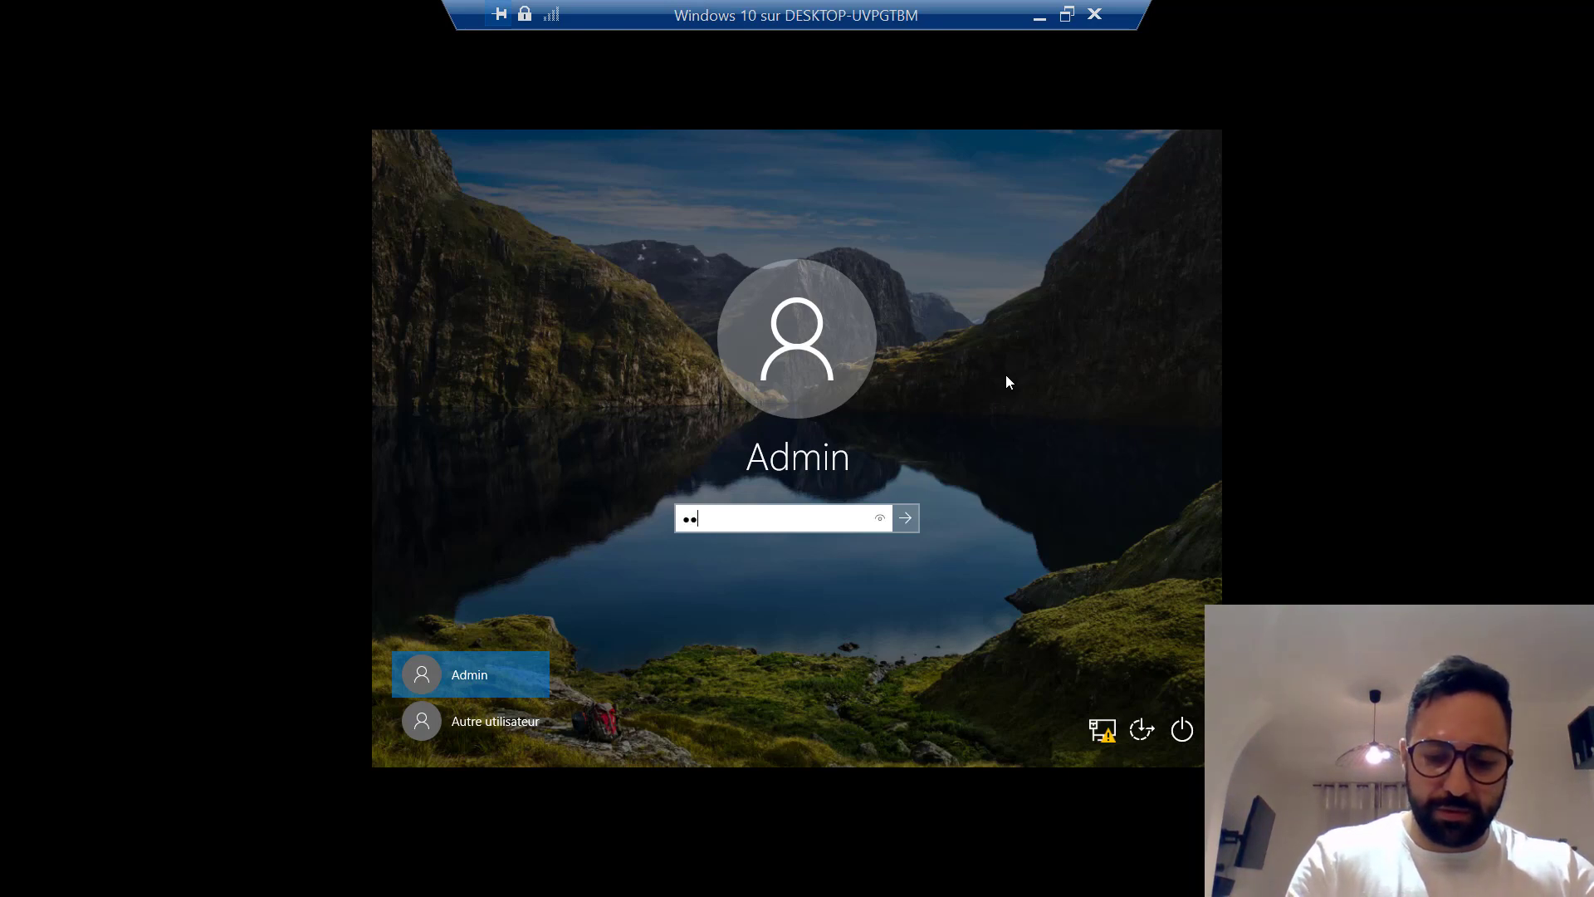
text(•••••••••)
key(Return)
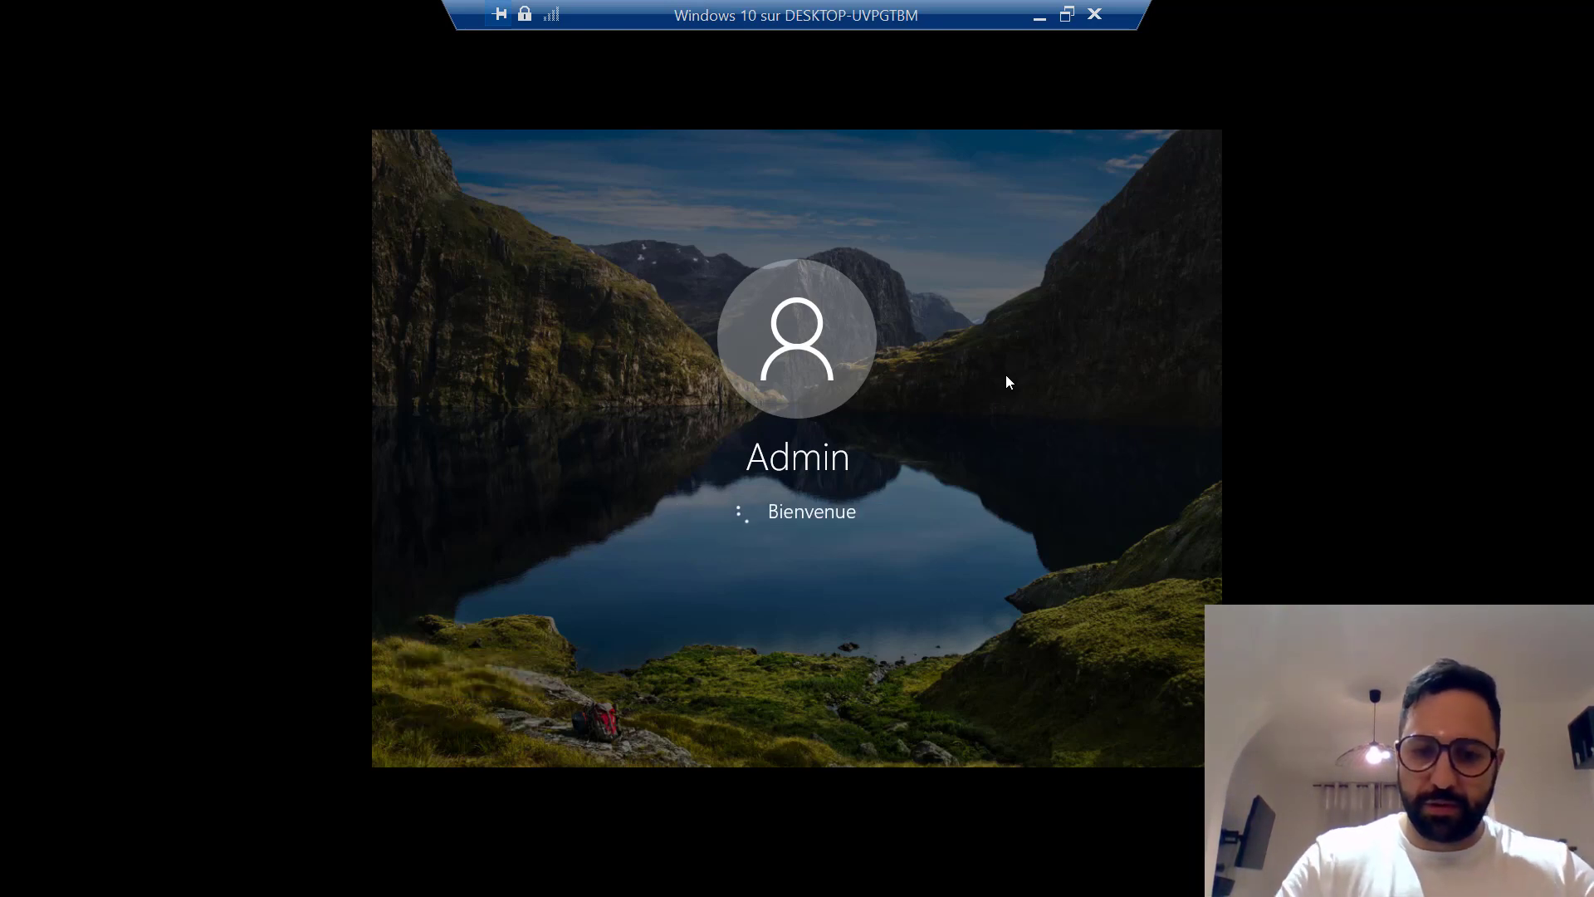
click(1195, 207)
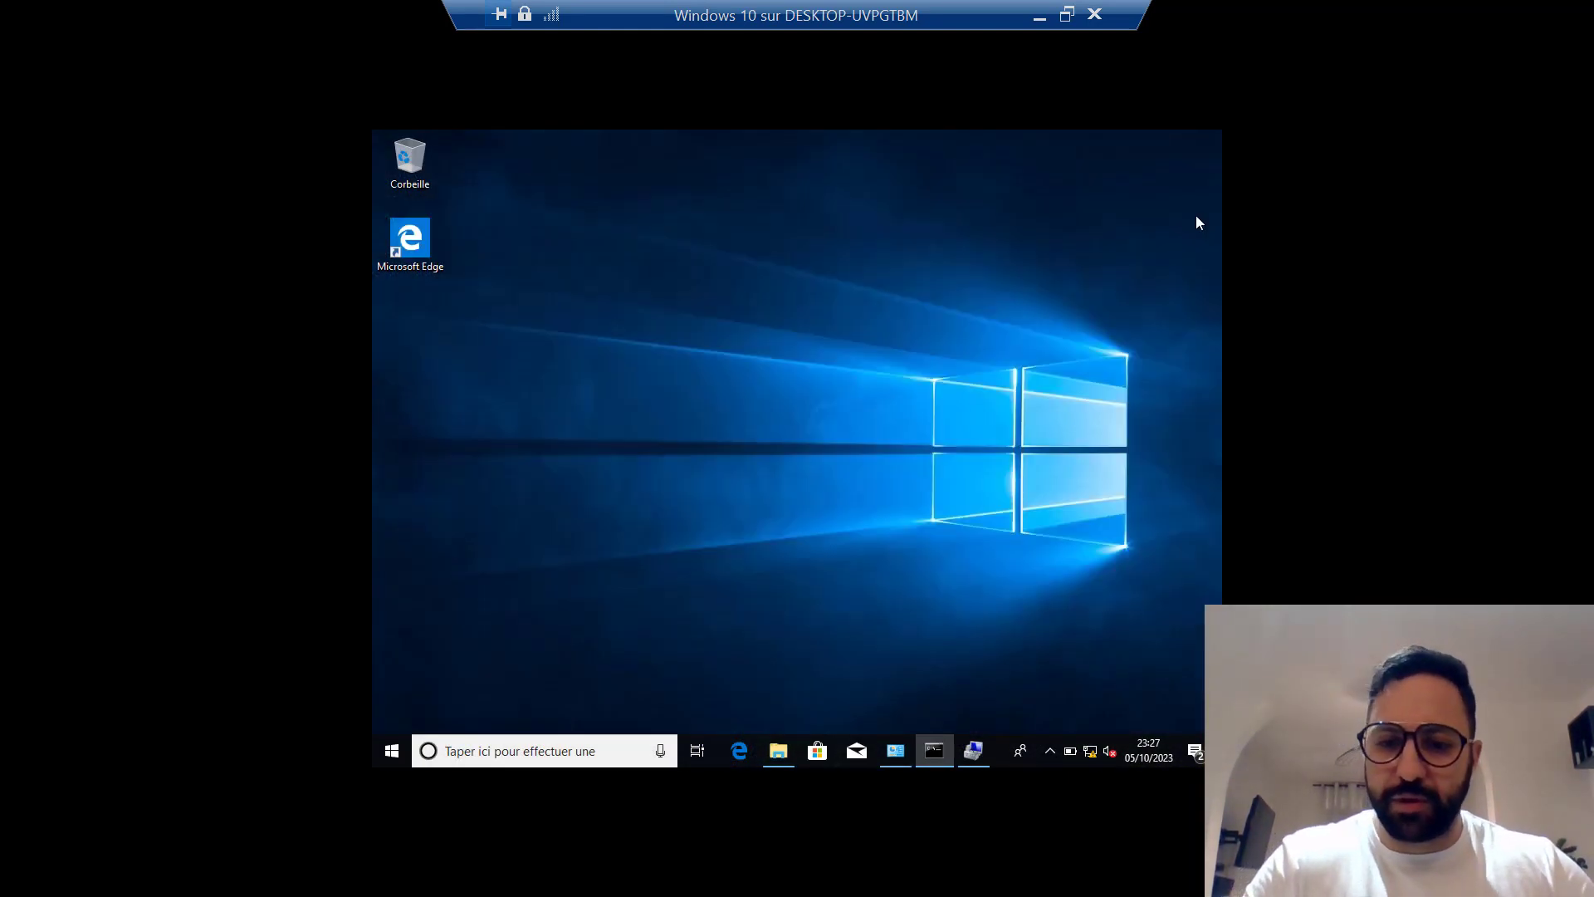
right_click(1069, 752)
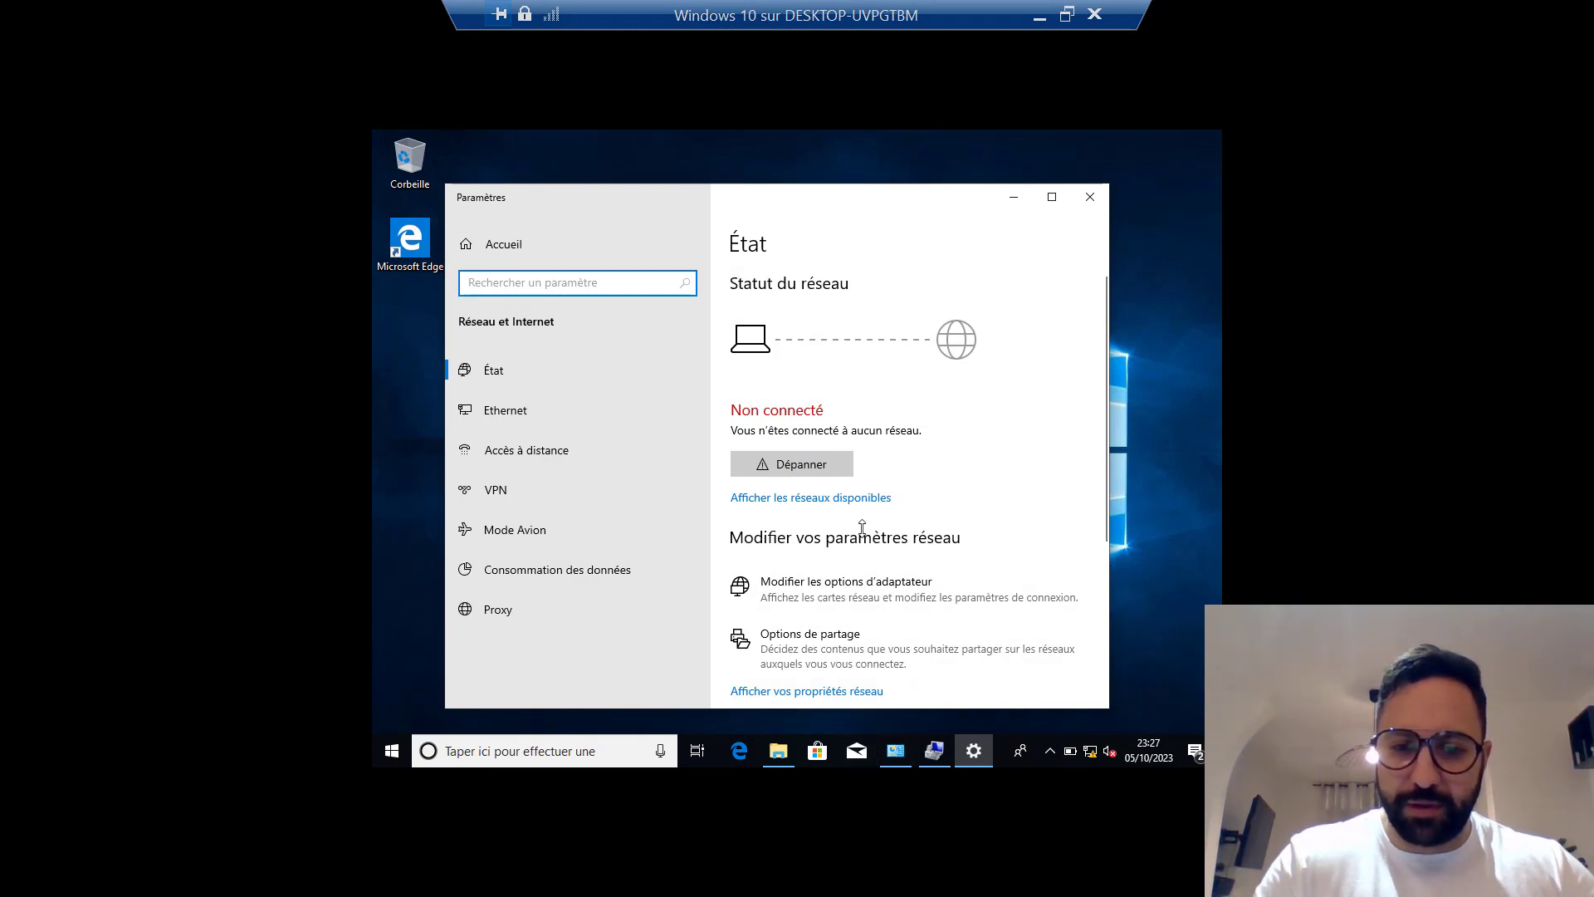
Go from the sharing options to the Network and Sharing Center.
scroll(864, 530, down, 4)
click(835, 329)
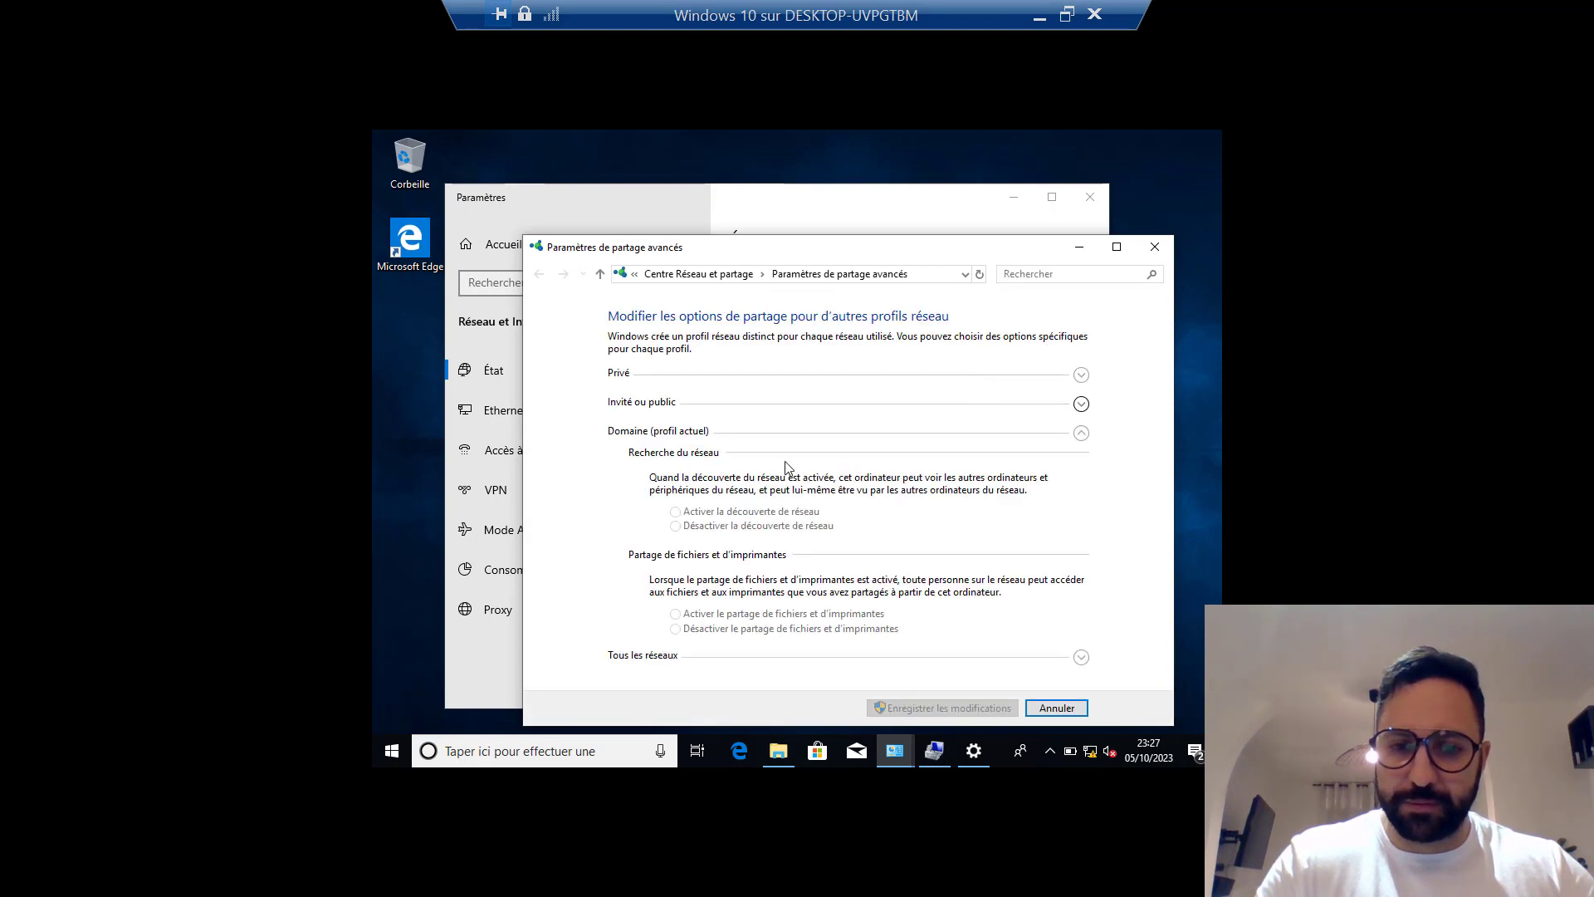
click(736, 274)
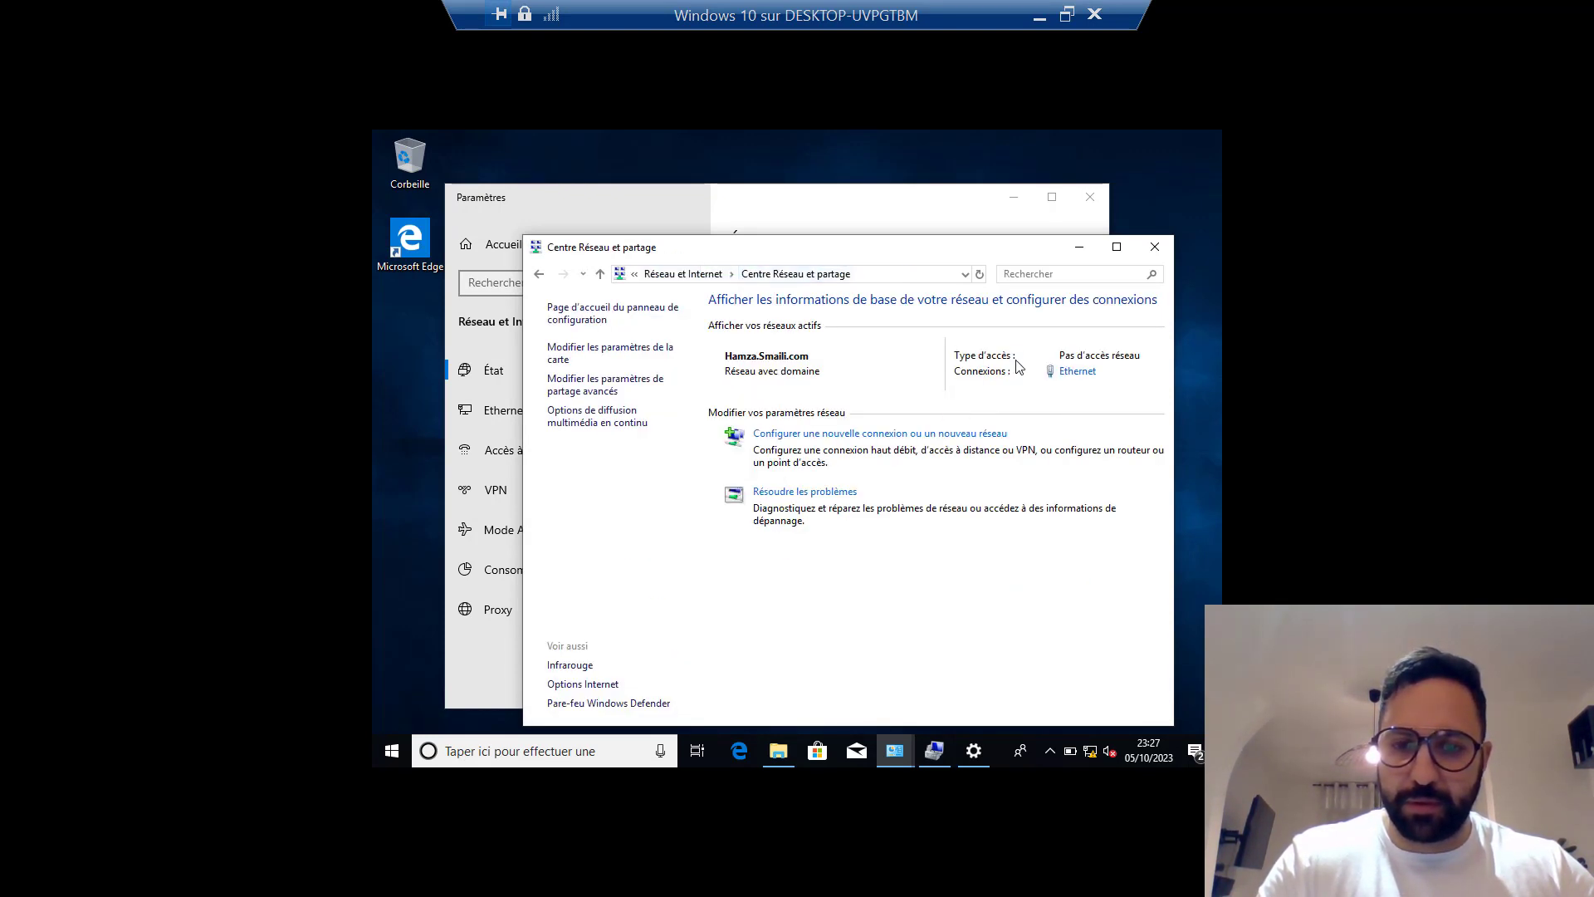
Check Ethernet's IPv4 settings (100.1.1.5, mask 255.0.0.0) and close everything unchanged.
click(1078, 372)
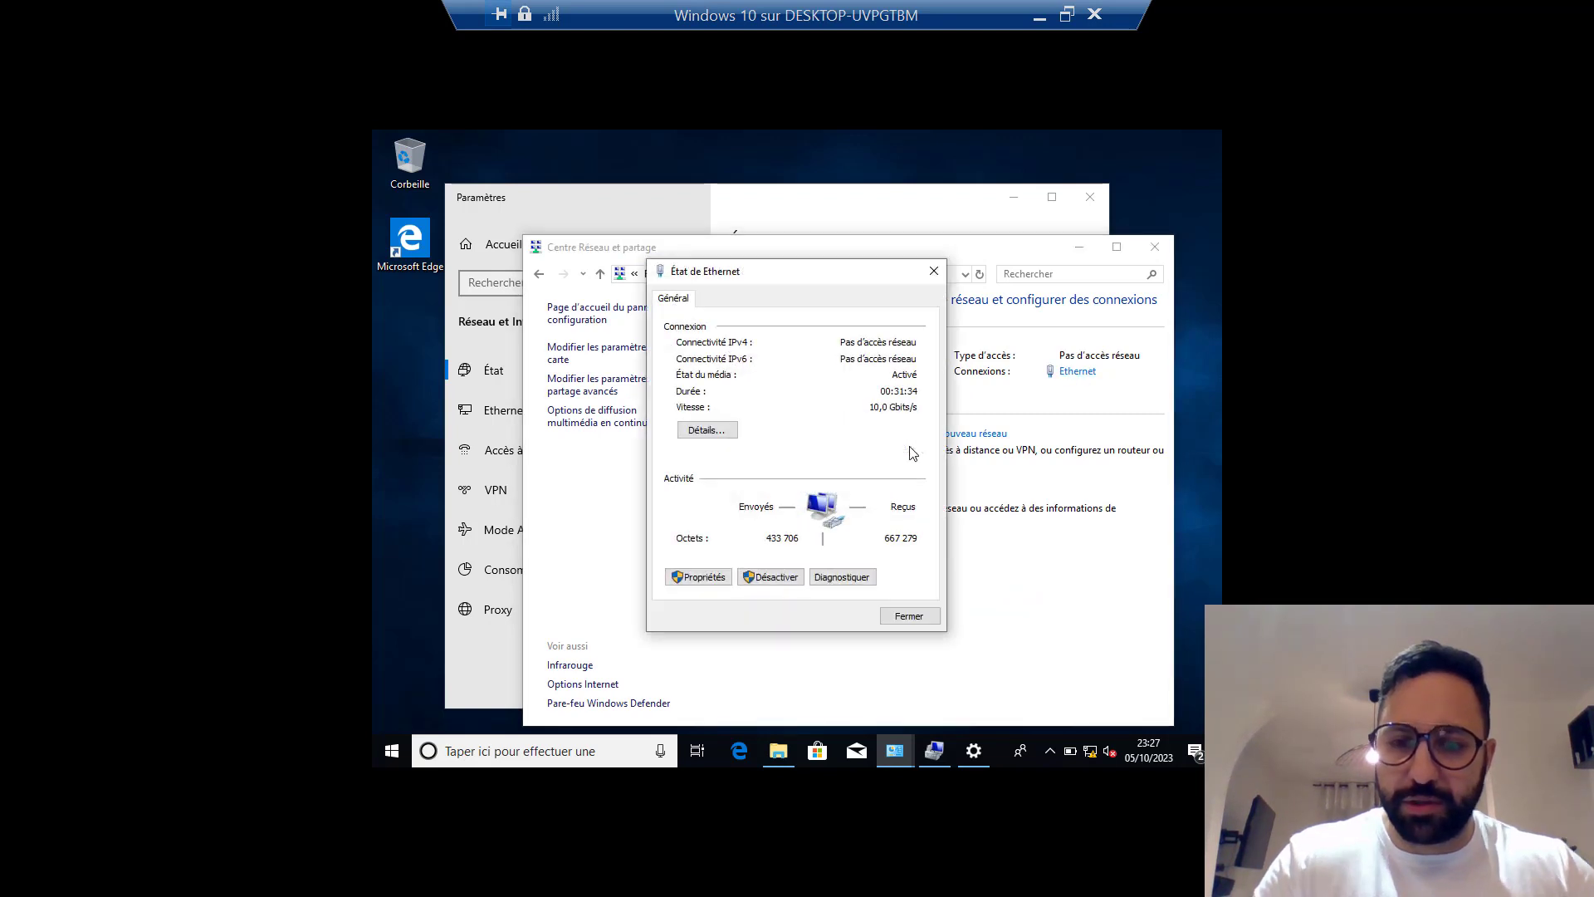
click(698, 576)
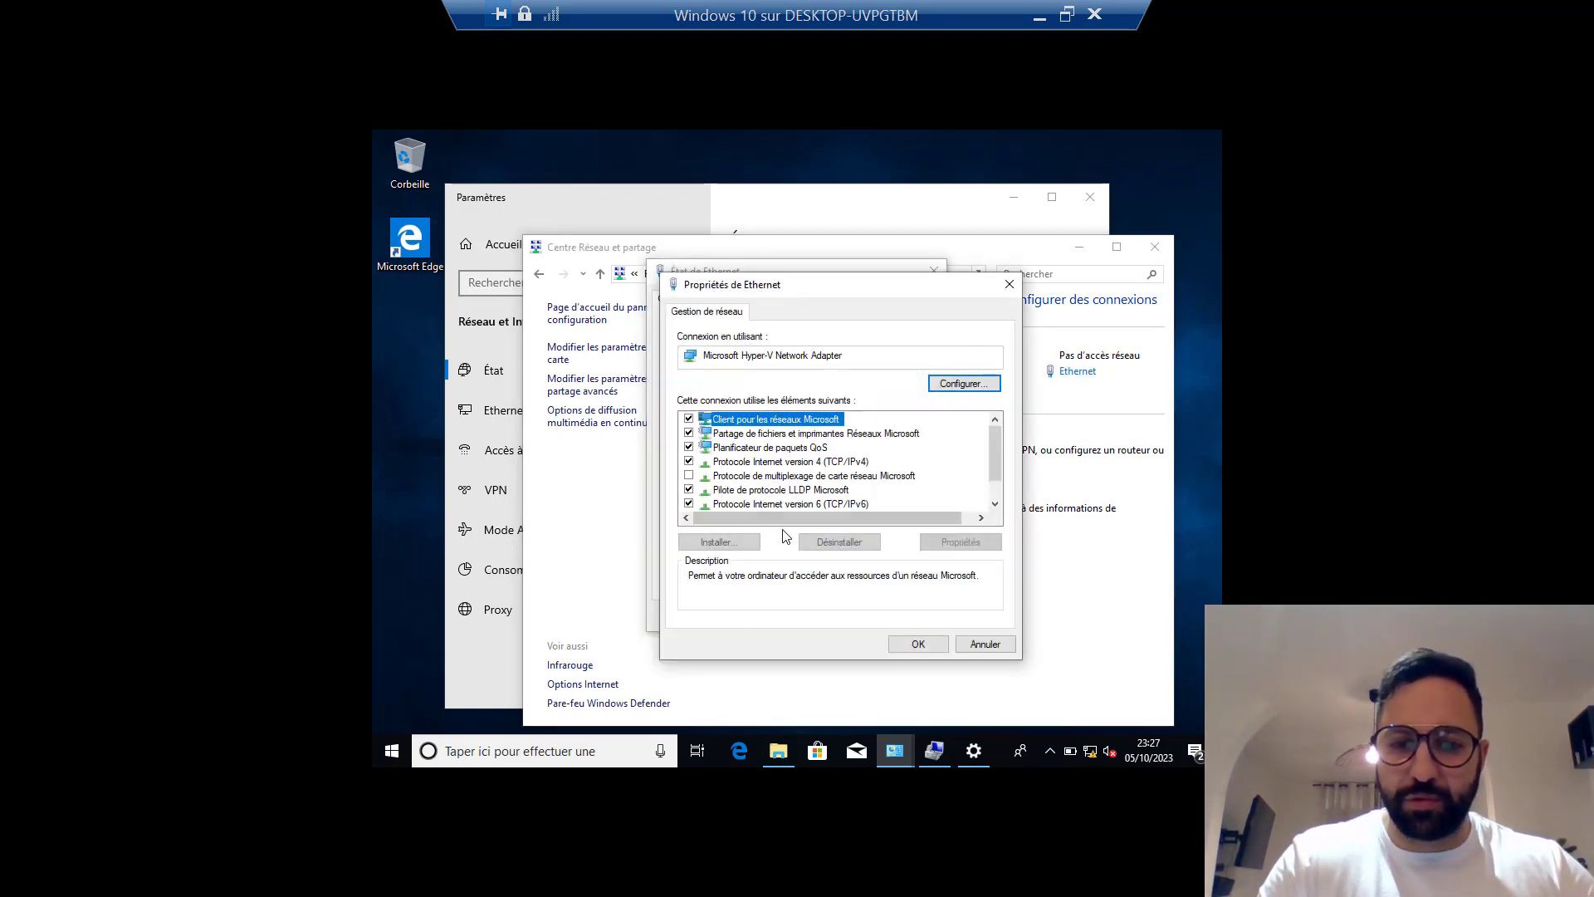
click(774, 463)
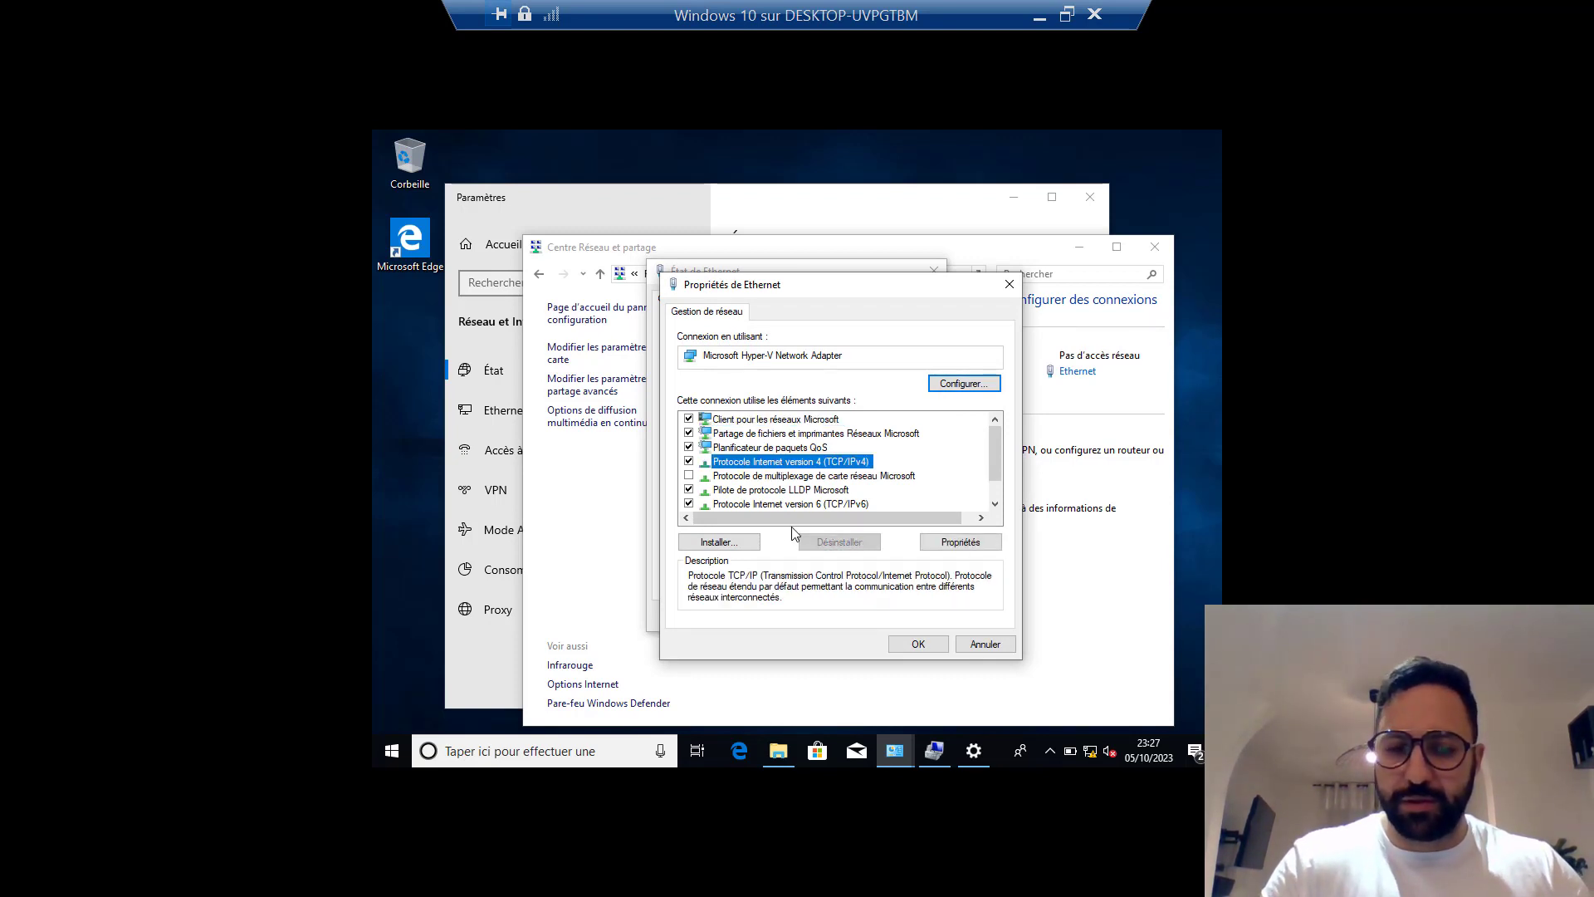
click(961, 542)
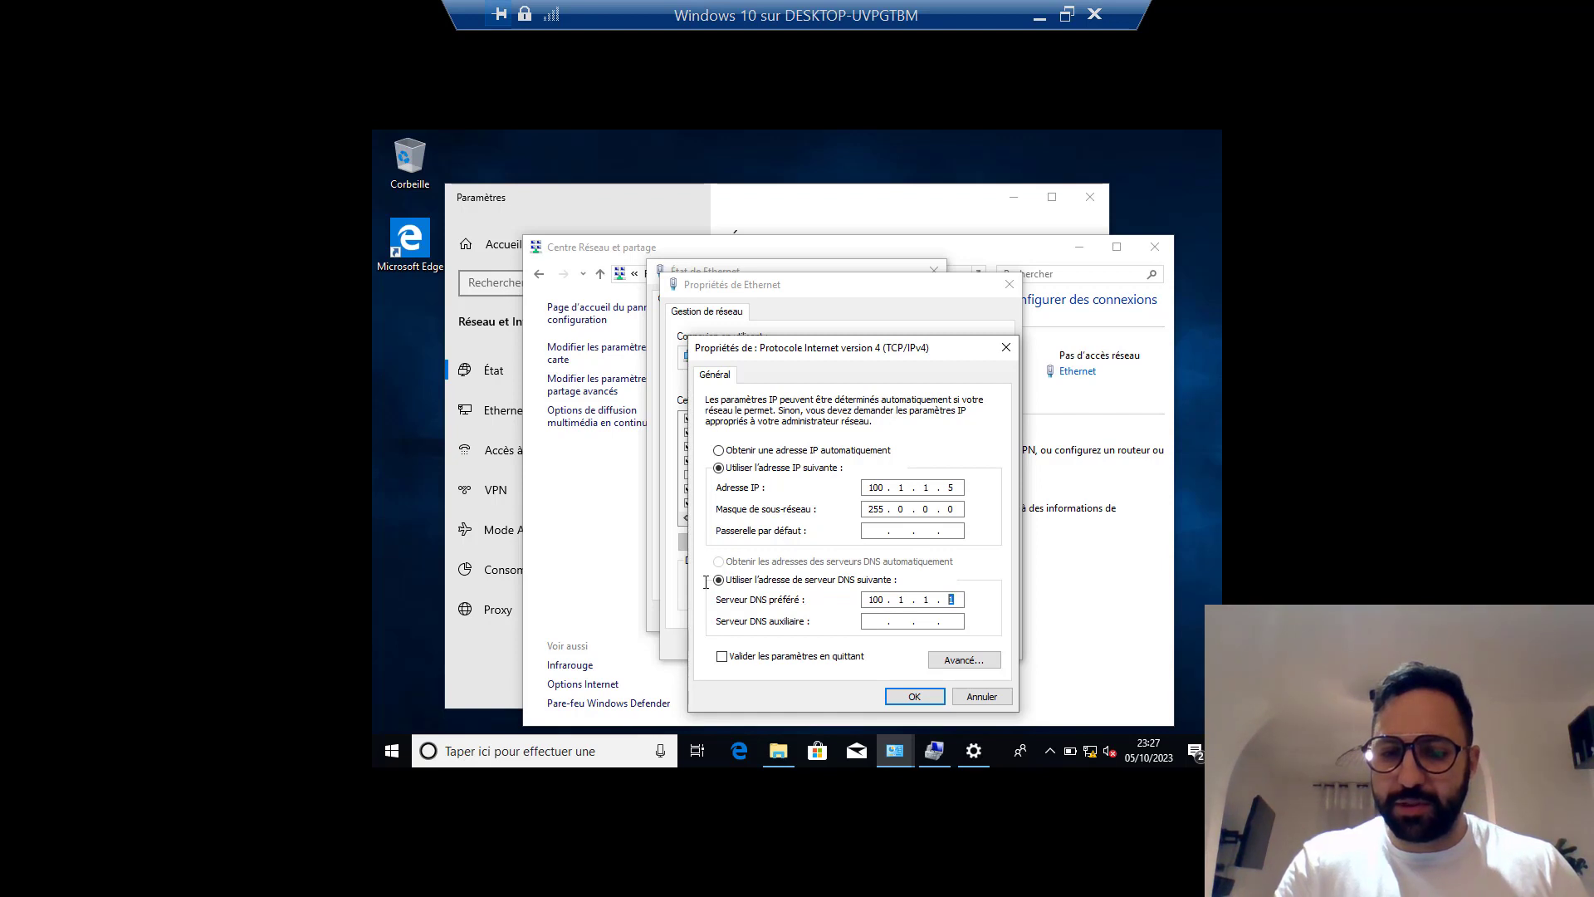
click(988, 698)
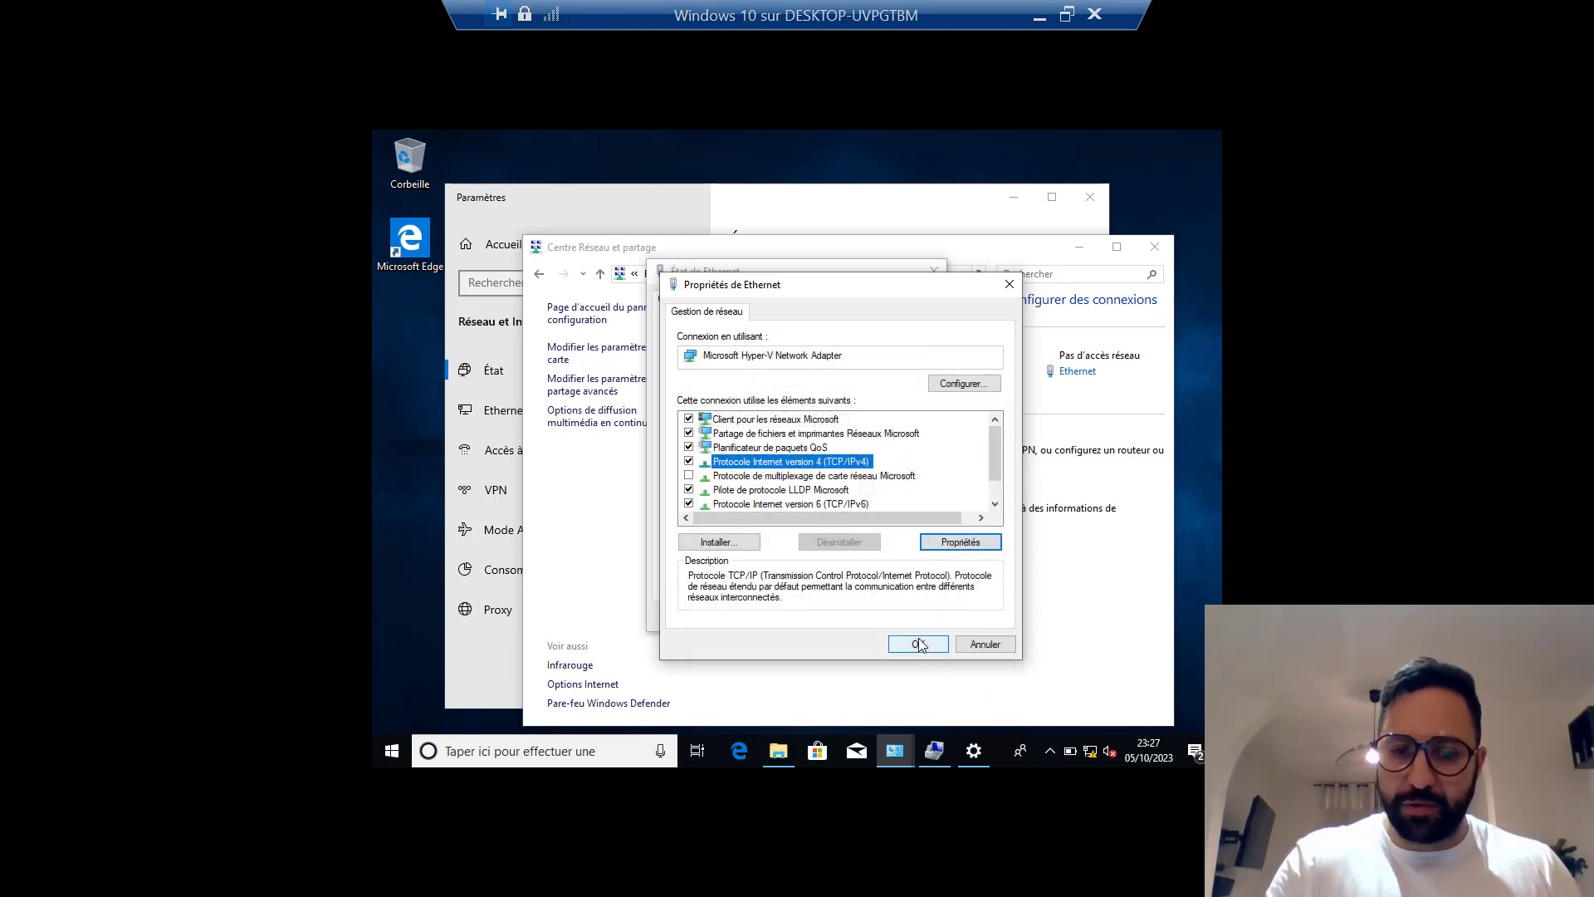
click(920, 645)
click(909, 624)
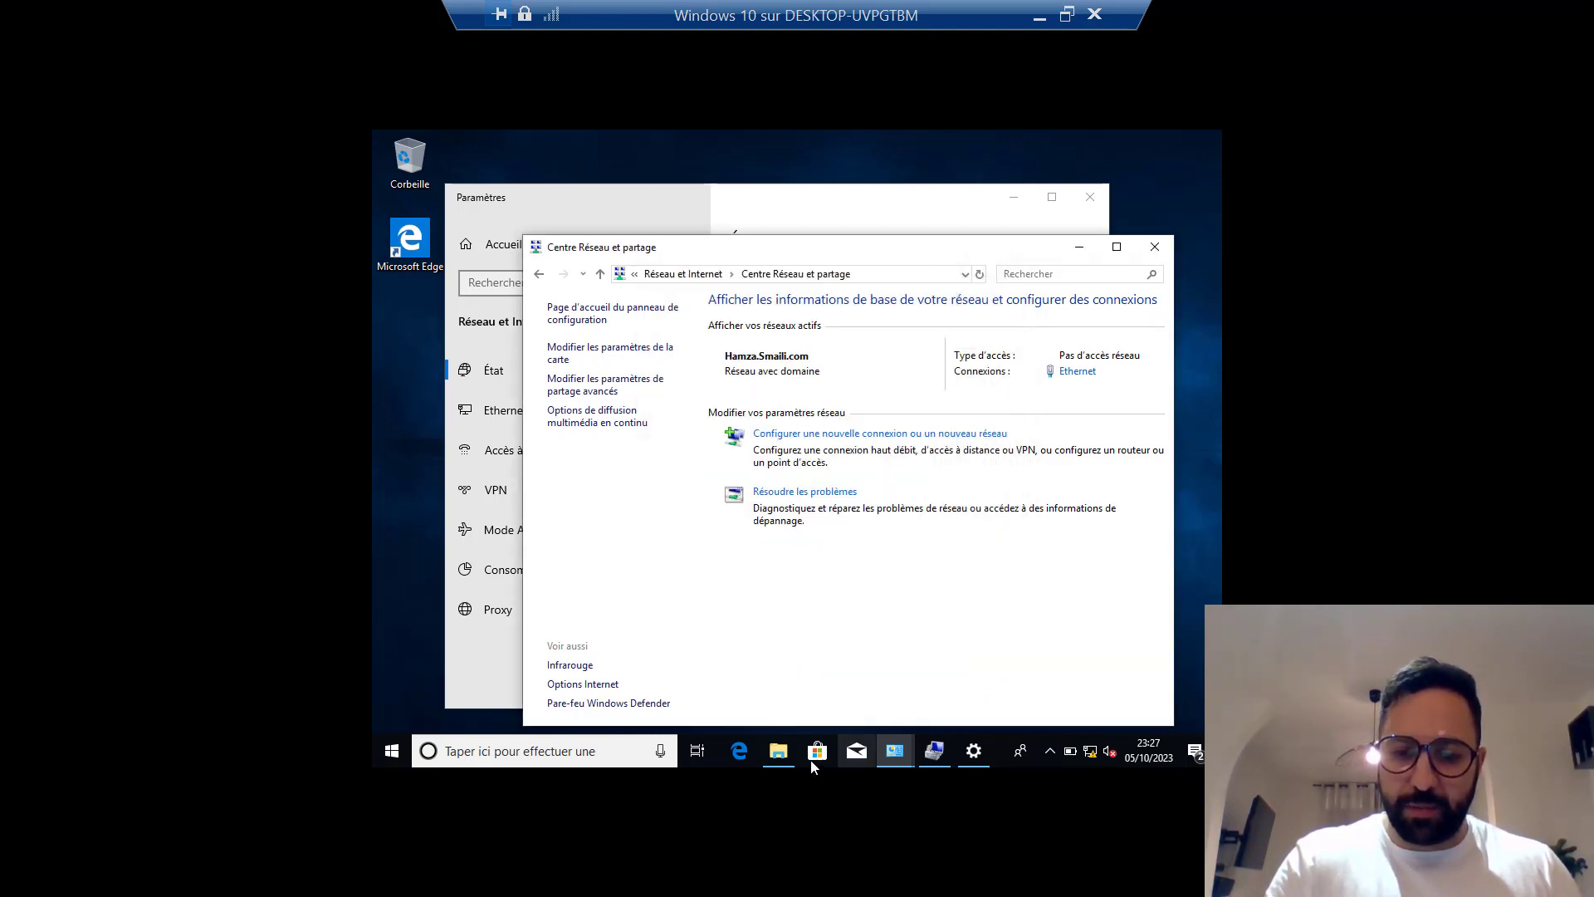
From This PC's system properties, open the client's name/domain change dialog showing FR-0001.
click(793, 750)
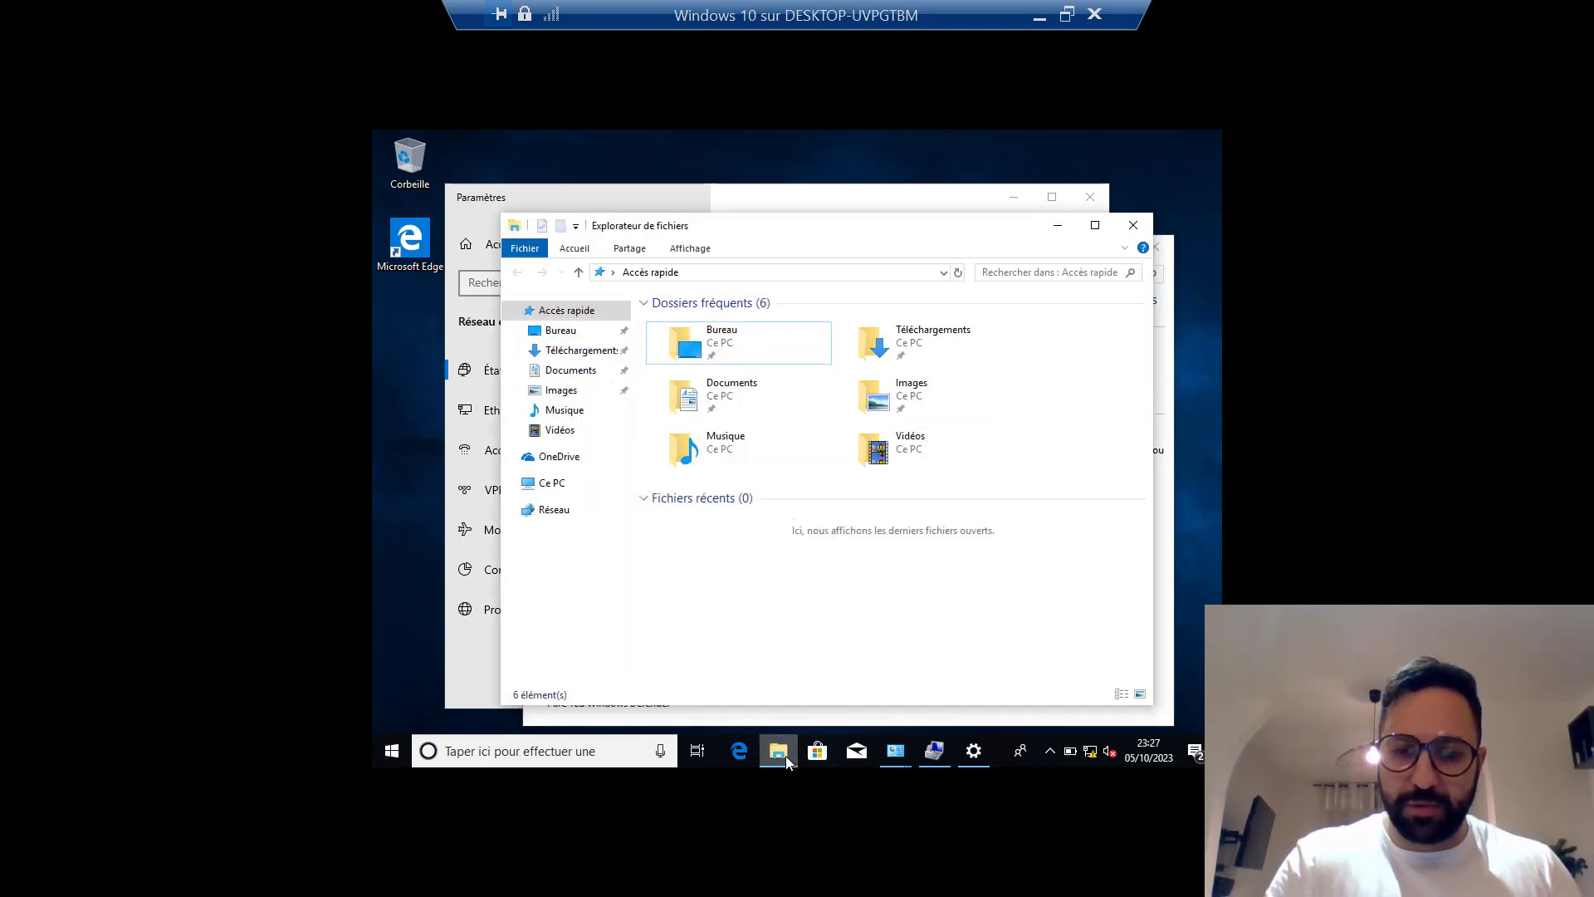
right_click(553, 487)
click(631, 702)
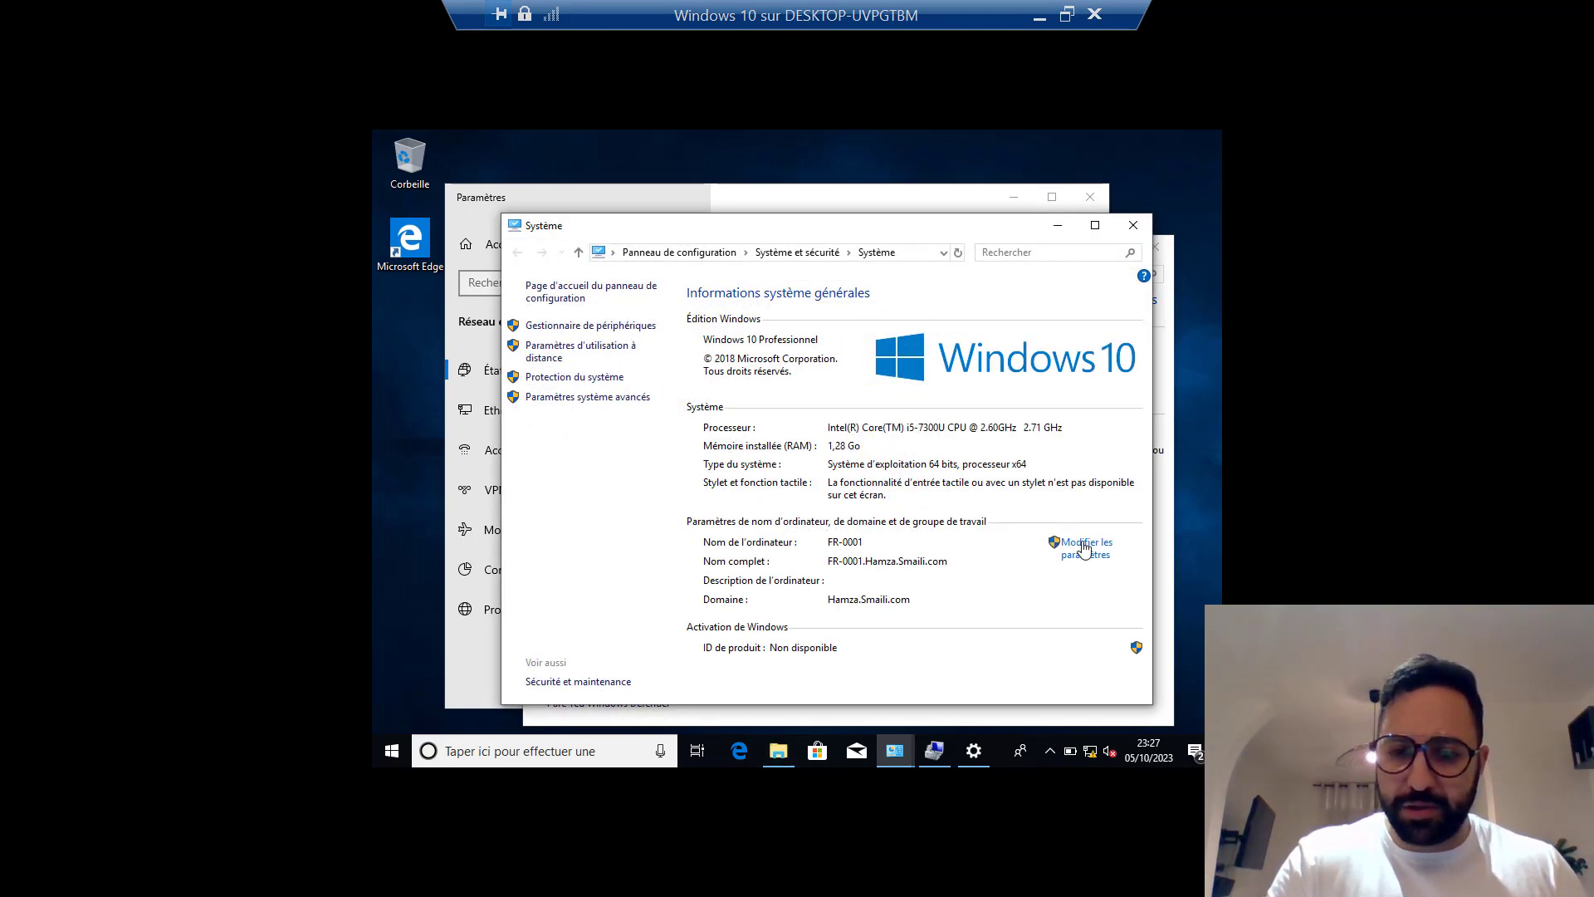
click(618, 396)
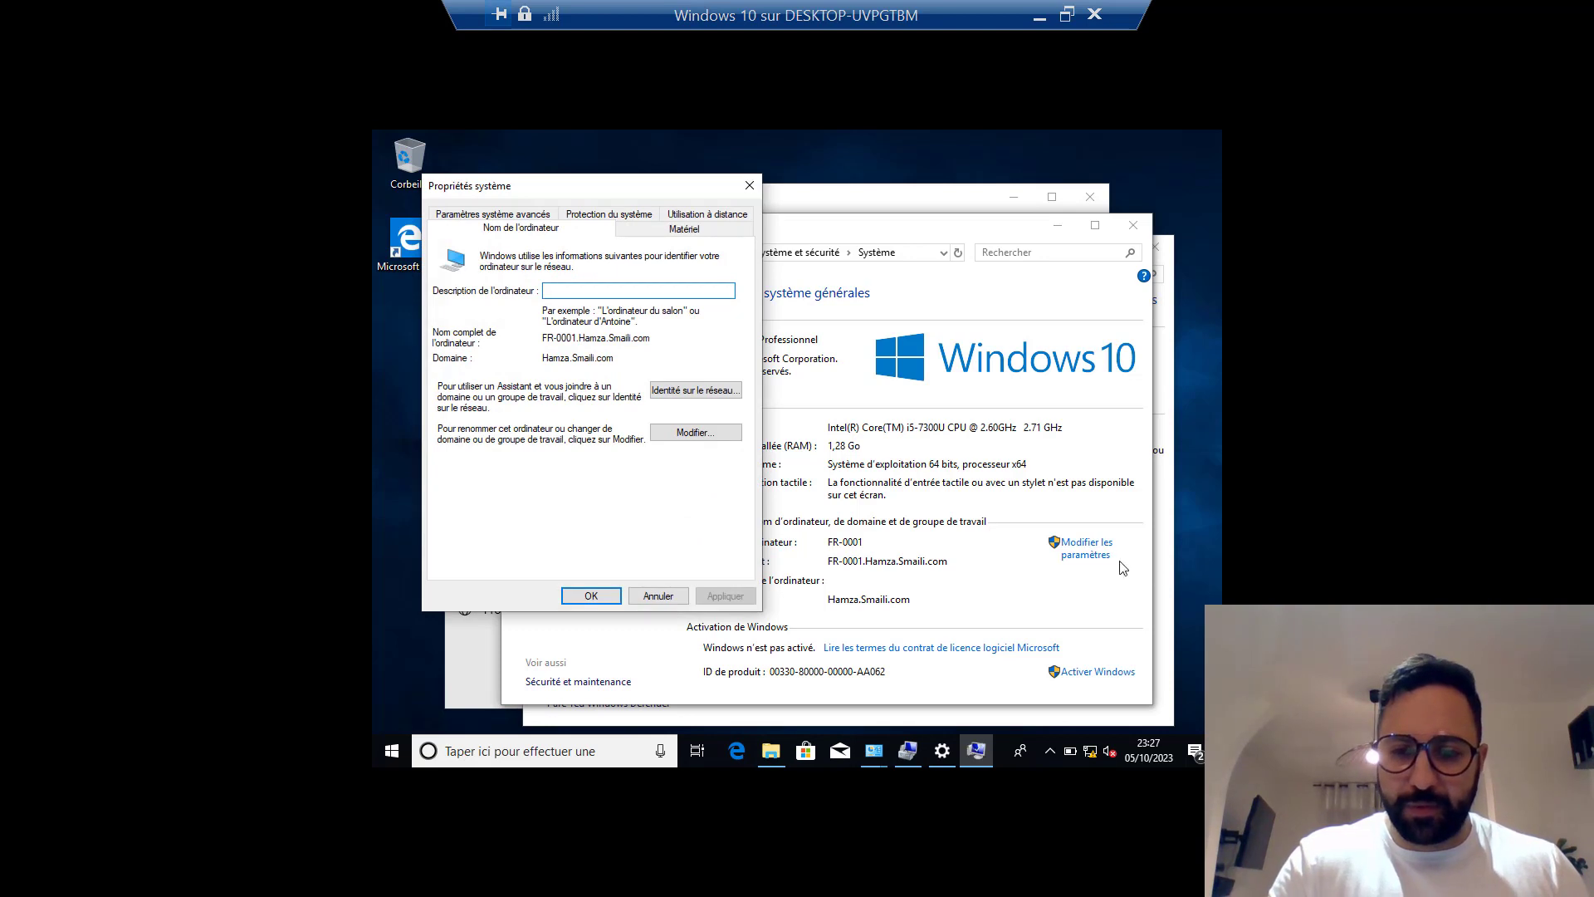
click(696, 432)
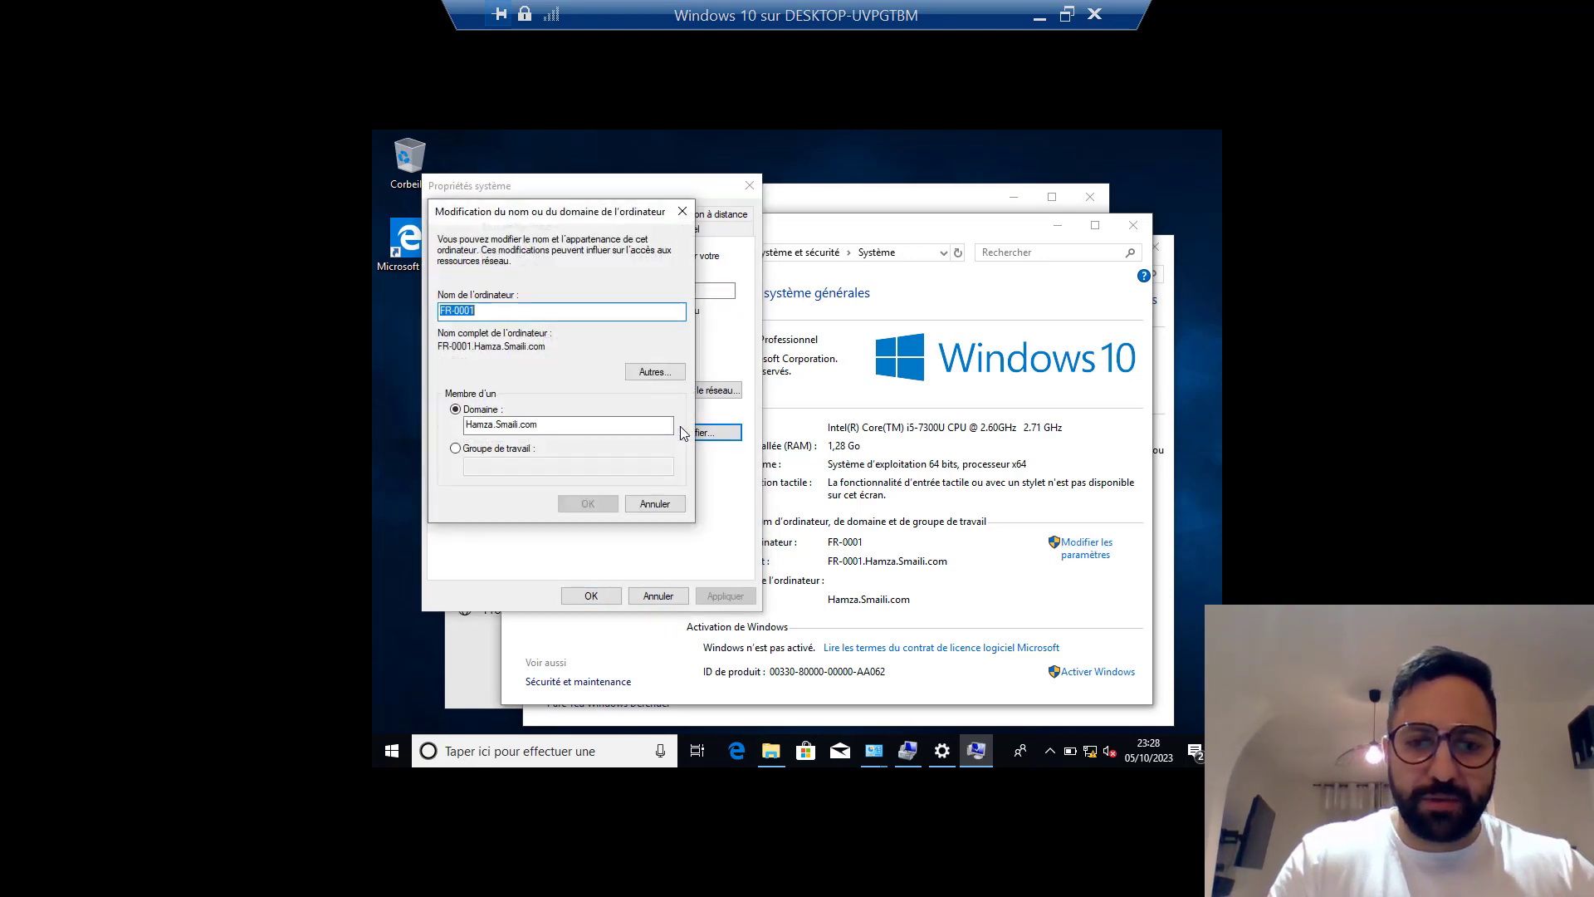
click(524, 313)
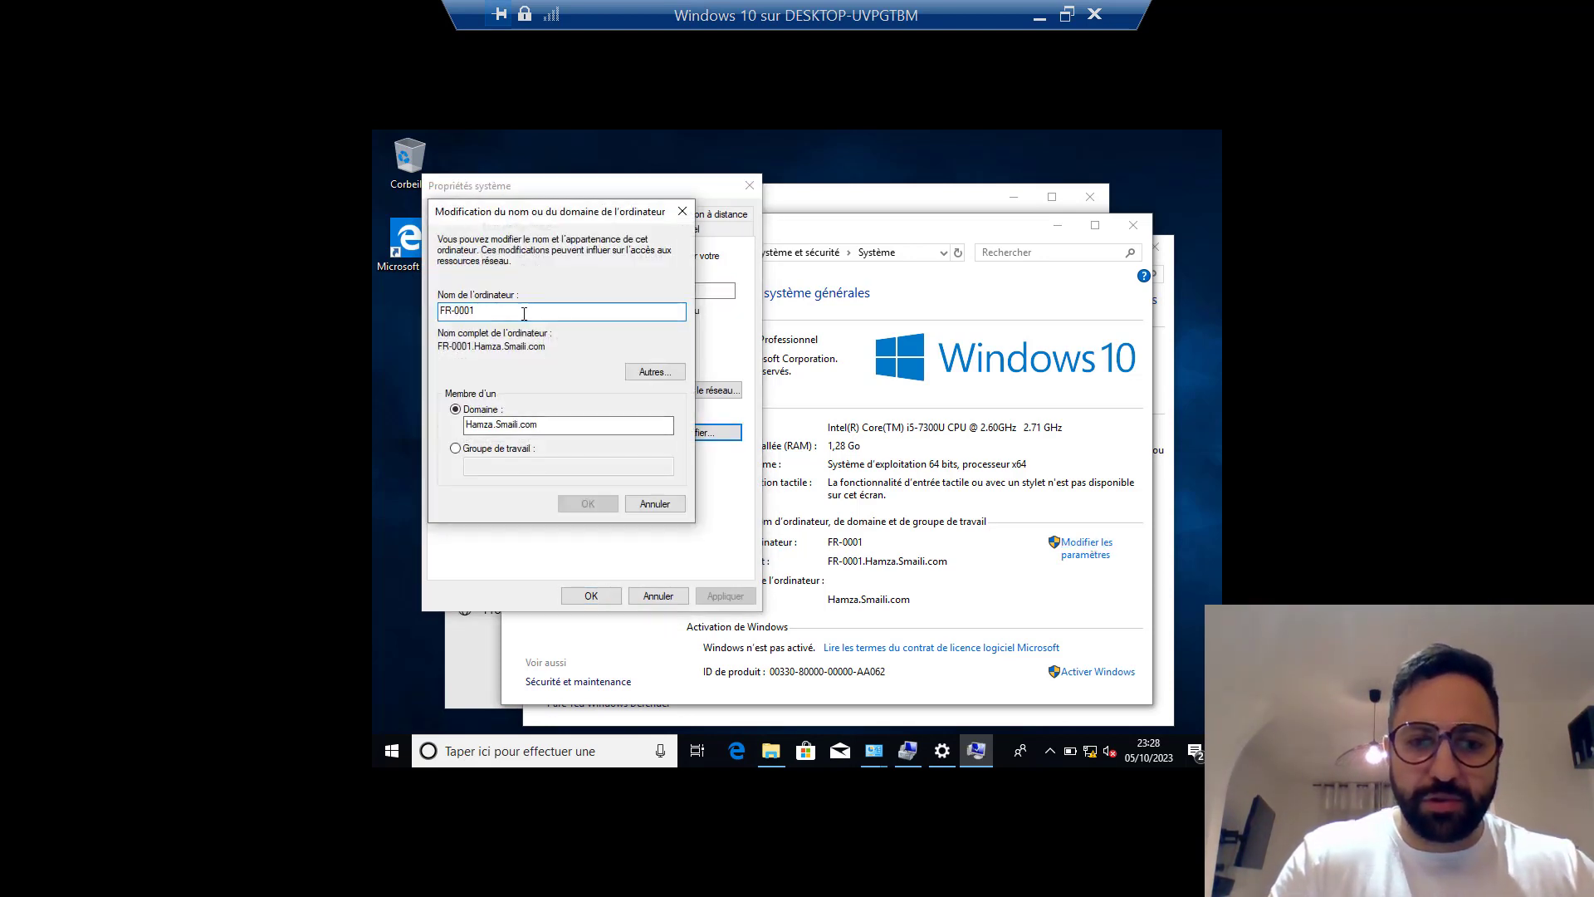
double_click(458, 311)
click(502, 314)
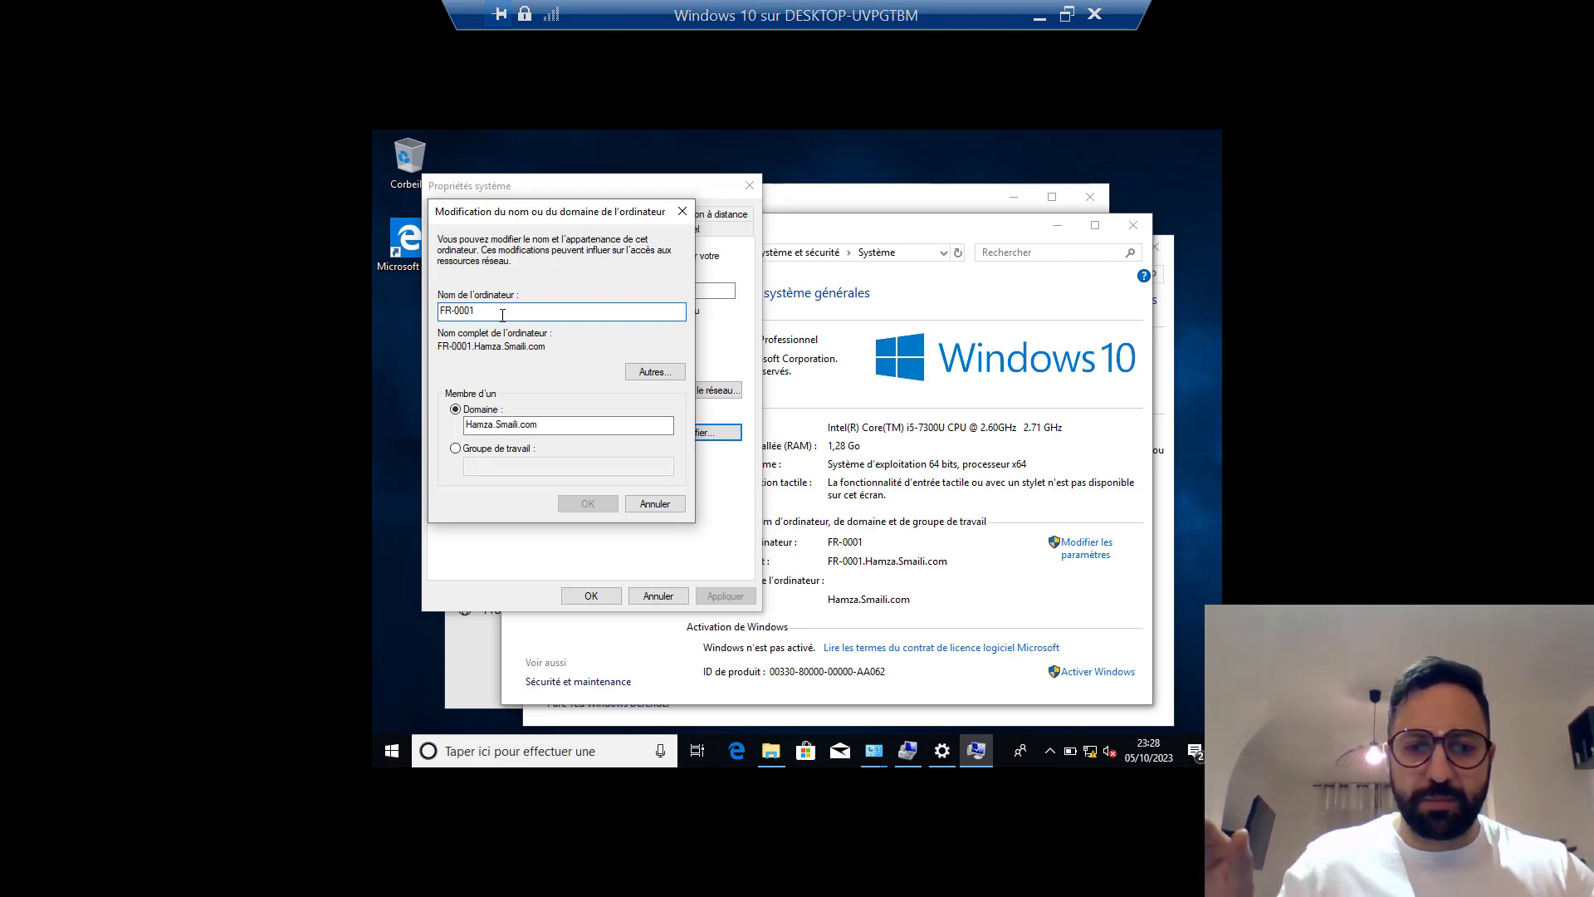
Try switching to a workgroup, revert to the domain, and cancel both dialogs unchanged.
click(455, 449)
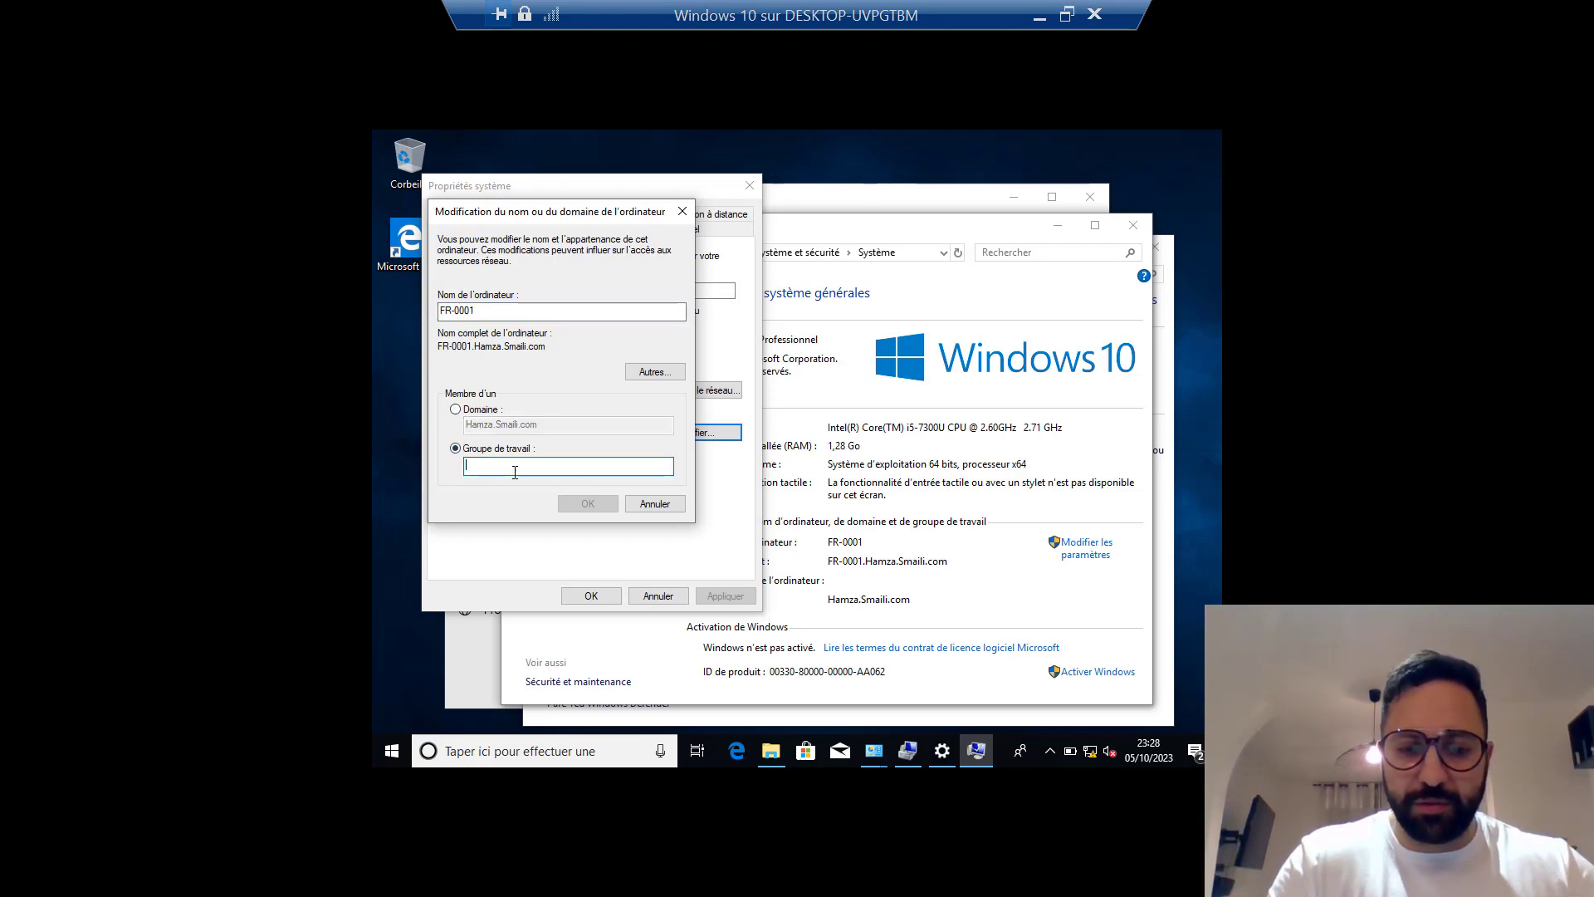
click(515, 468)
text(WOR)
key(BackSpace)
key(BackSpace)
key(BackSpace)
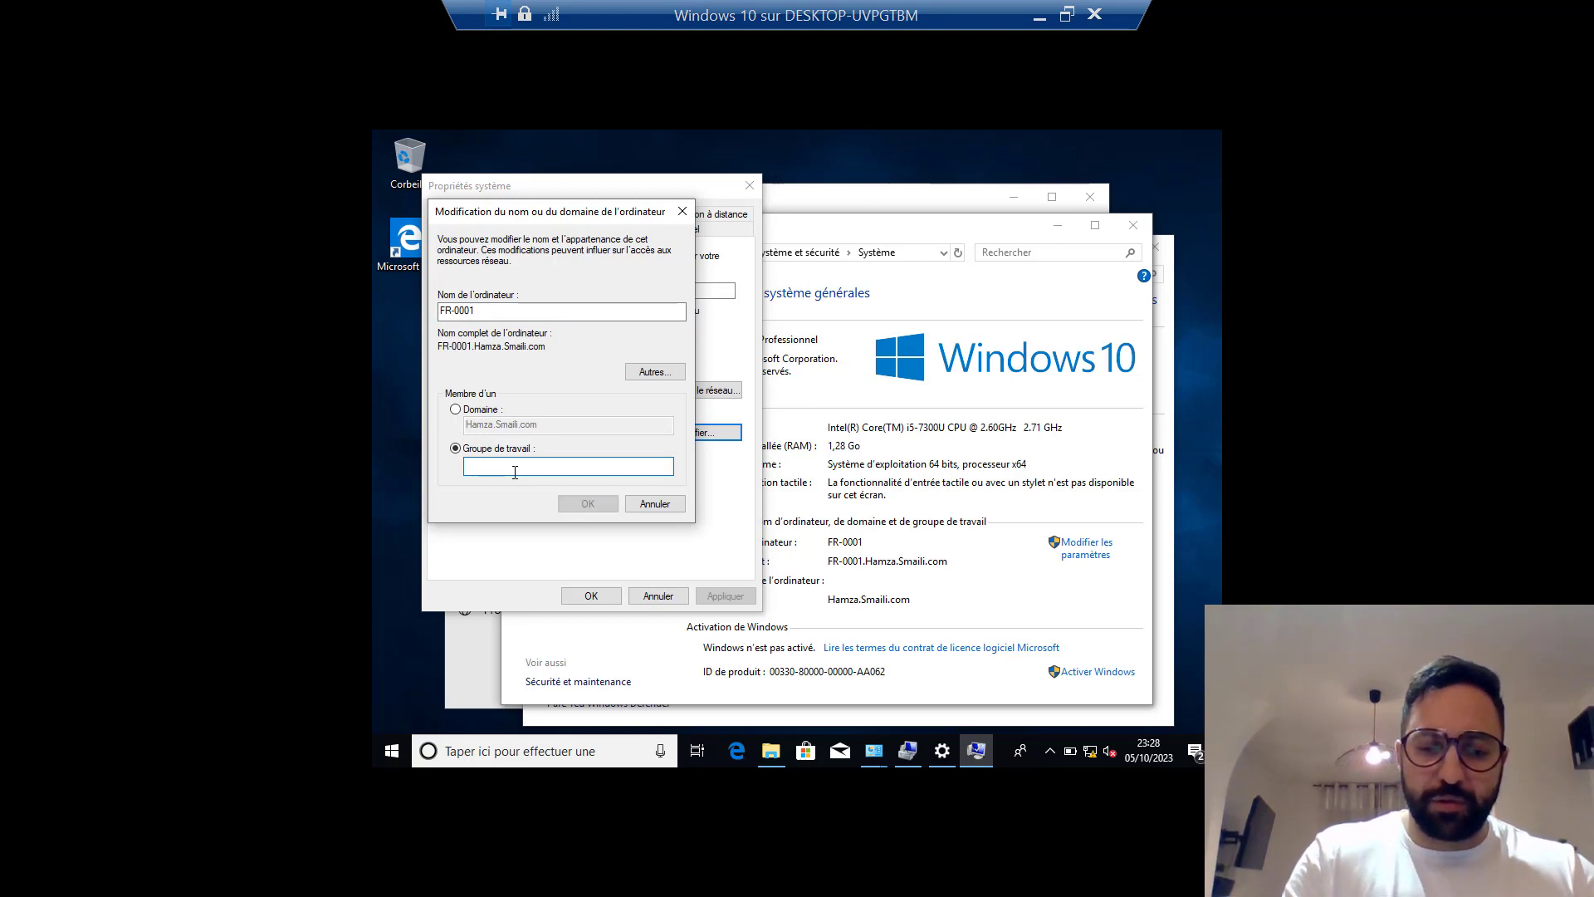
click(455, 410)
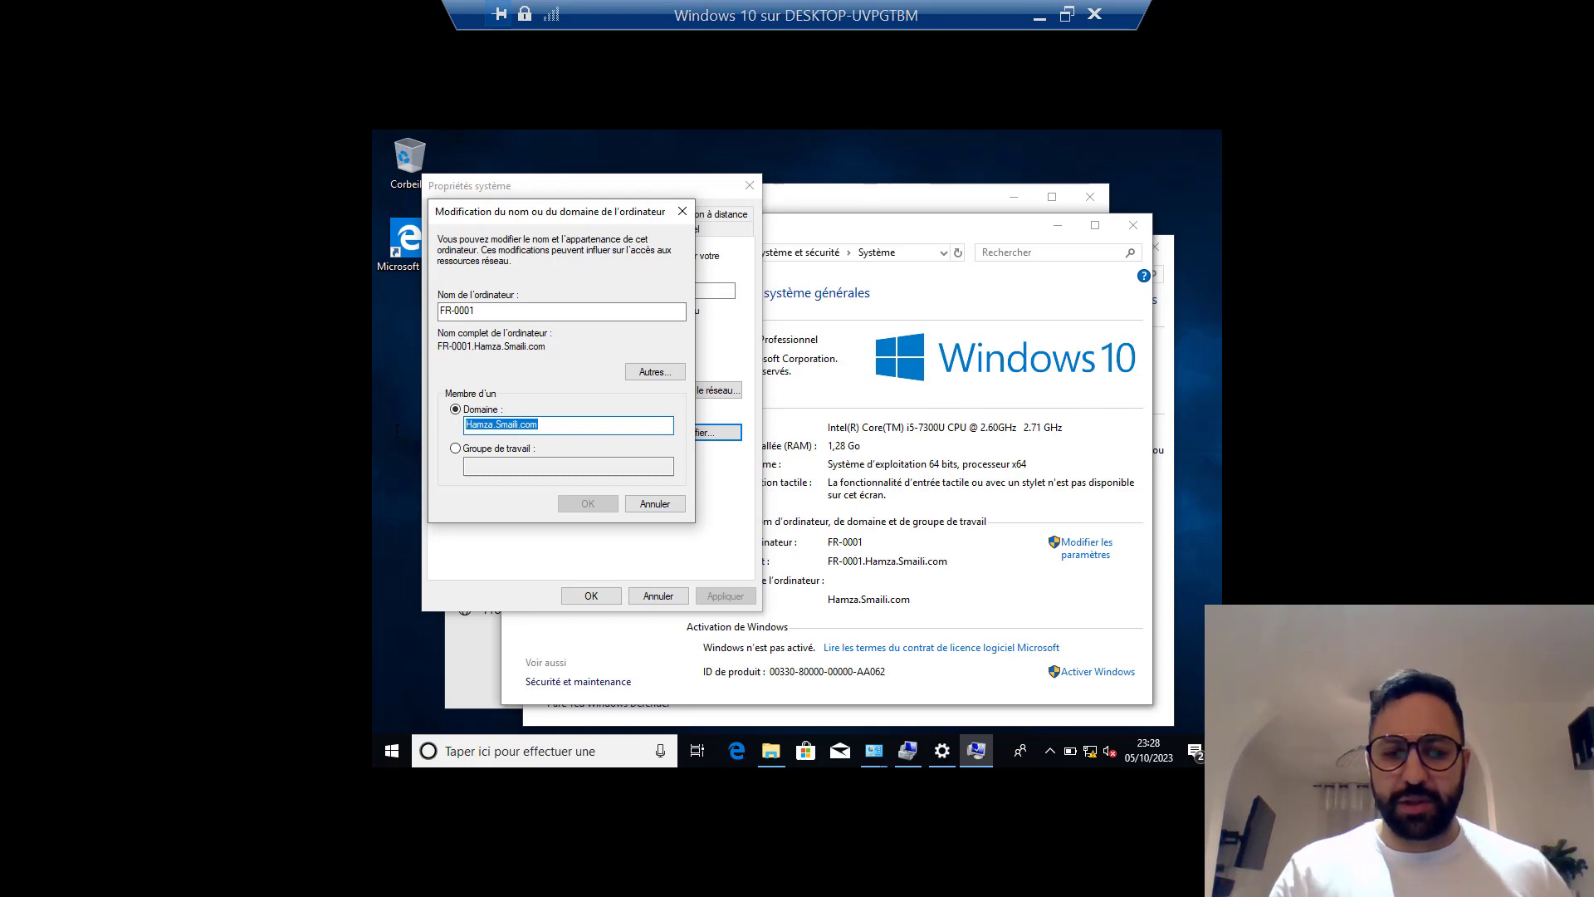
click(655, 503)
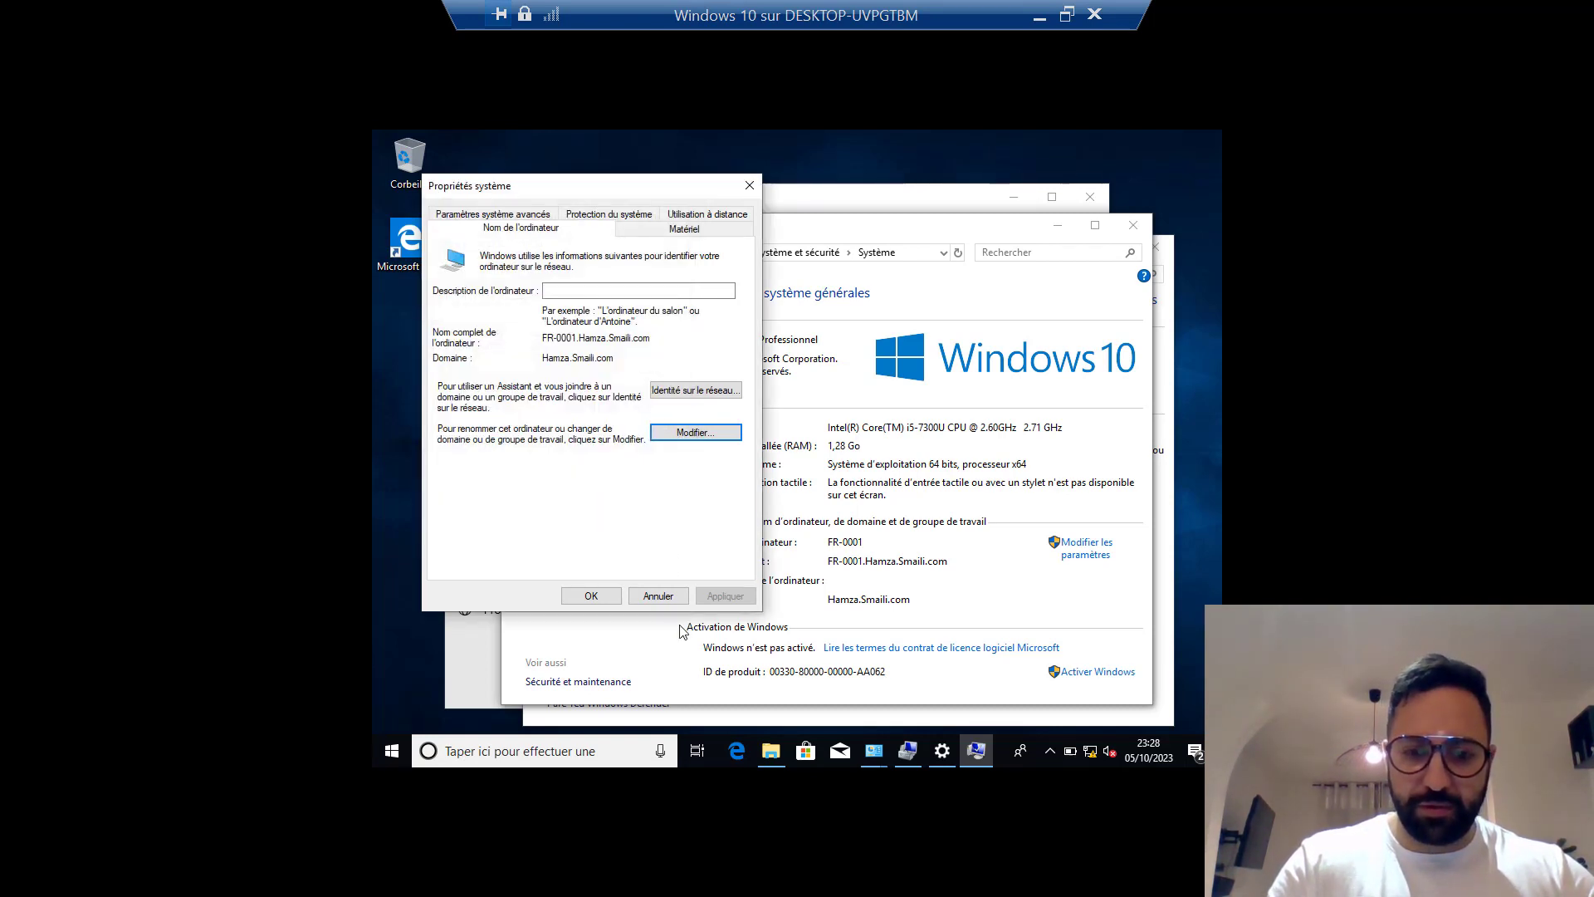
click(657, 596)
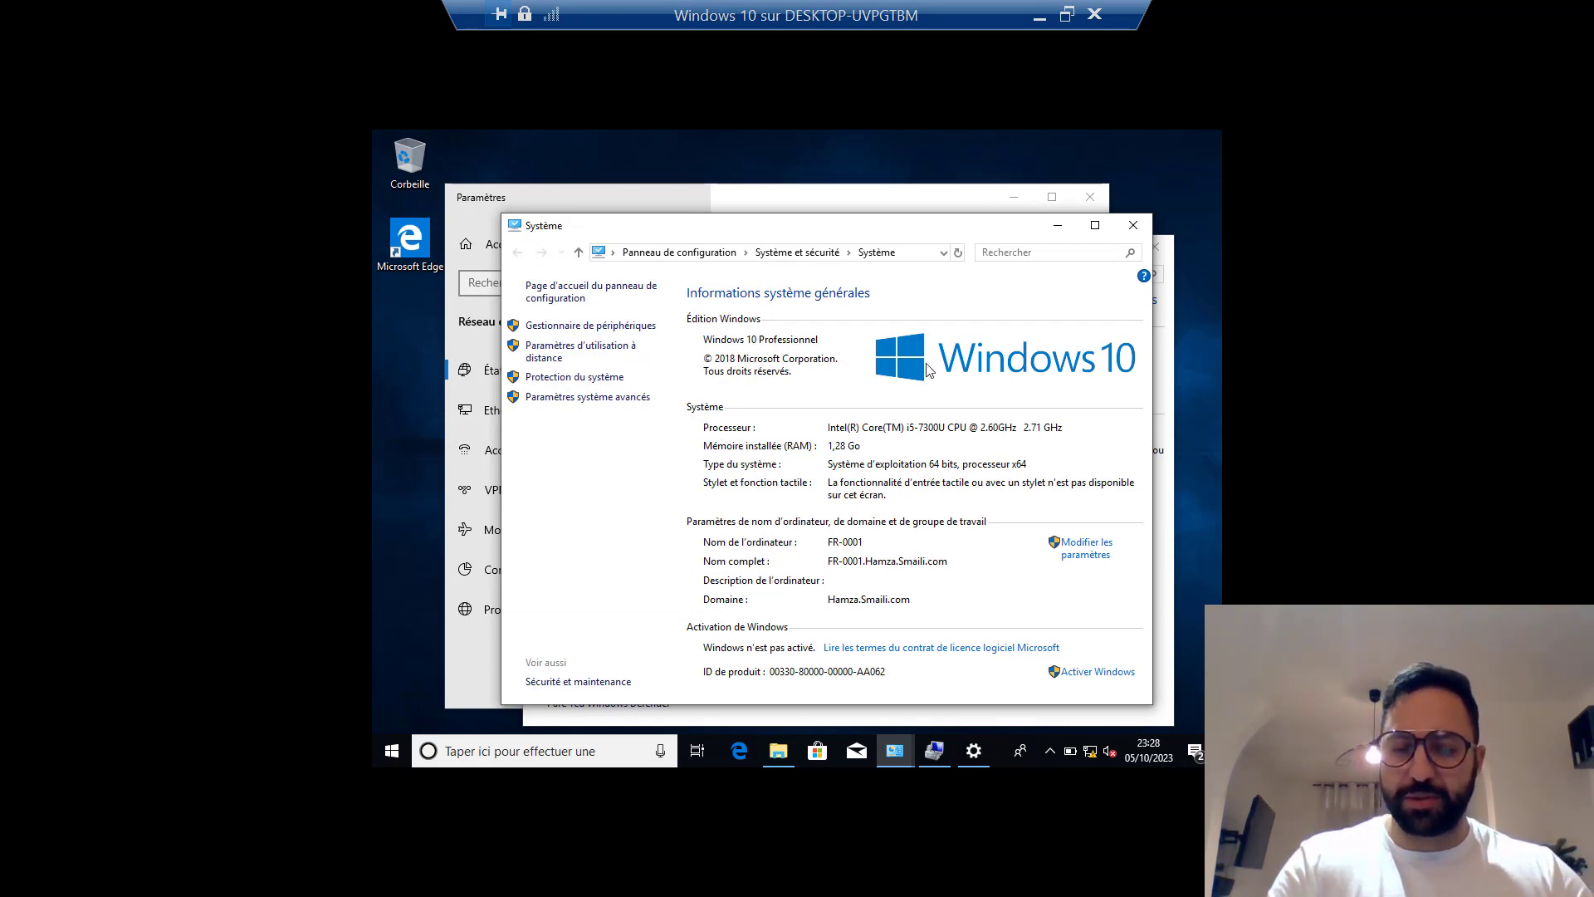
On the maximized DC001 VM, show FR-0001 in Active Directory Users and Computers' Computers container.
click(1067, 14)
click(739, 878)
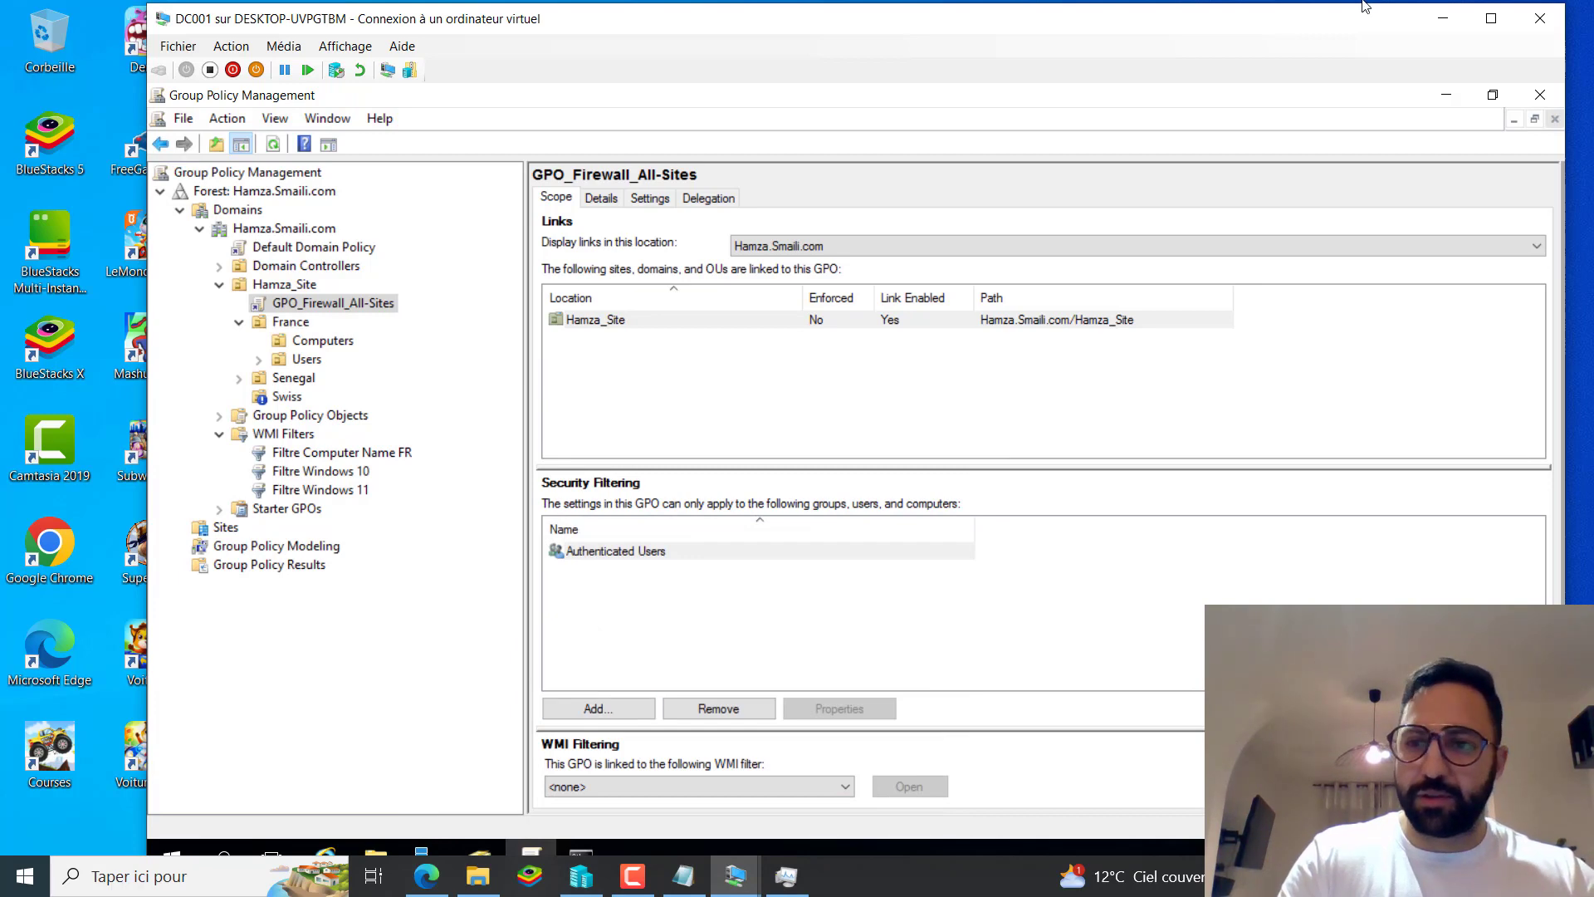
click(1491, 22)
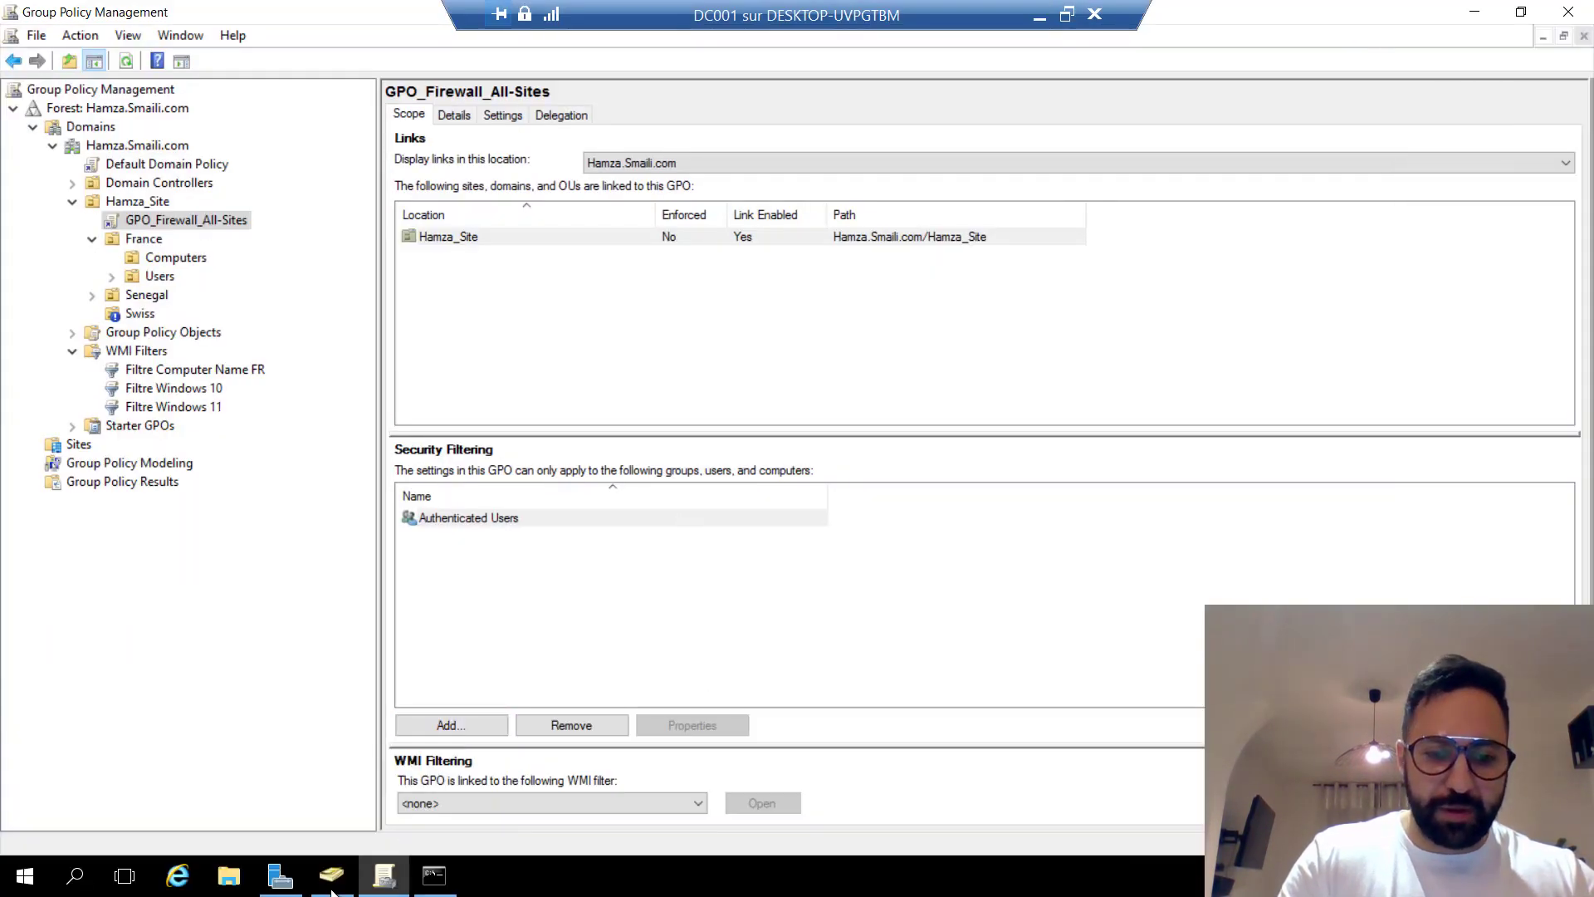
click(331, 875)
click(556, 338)
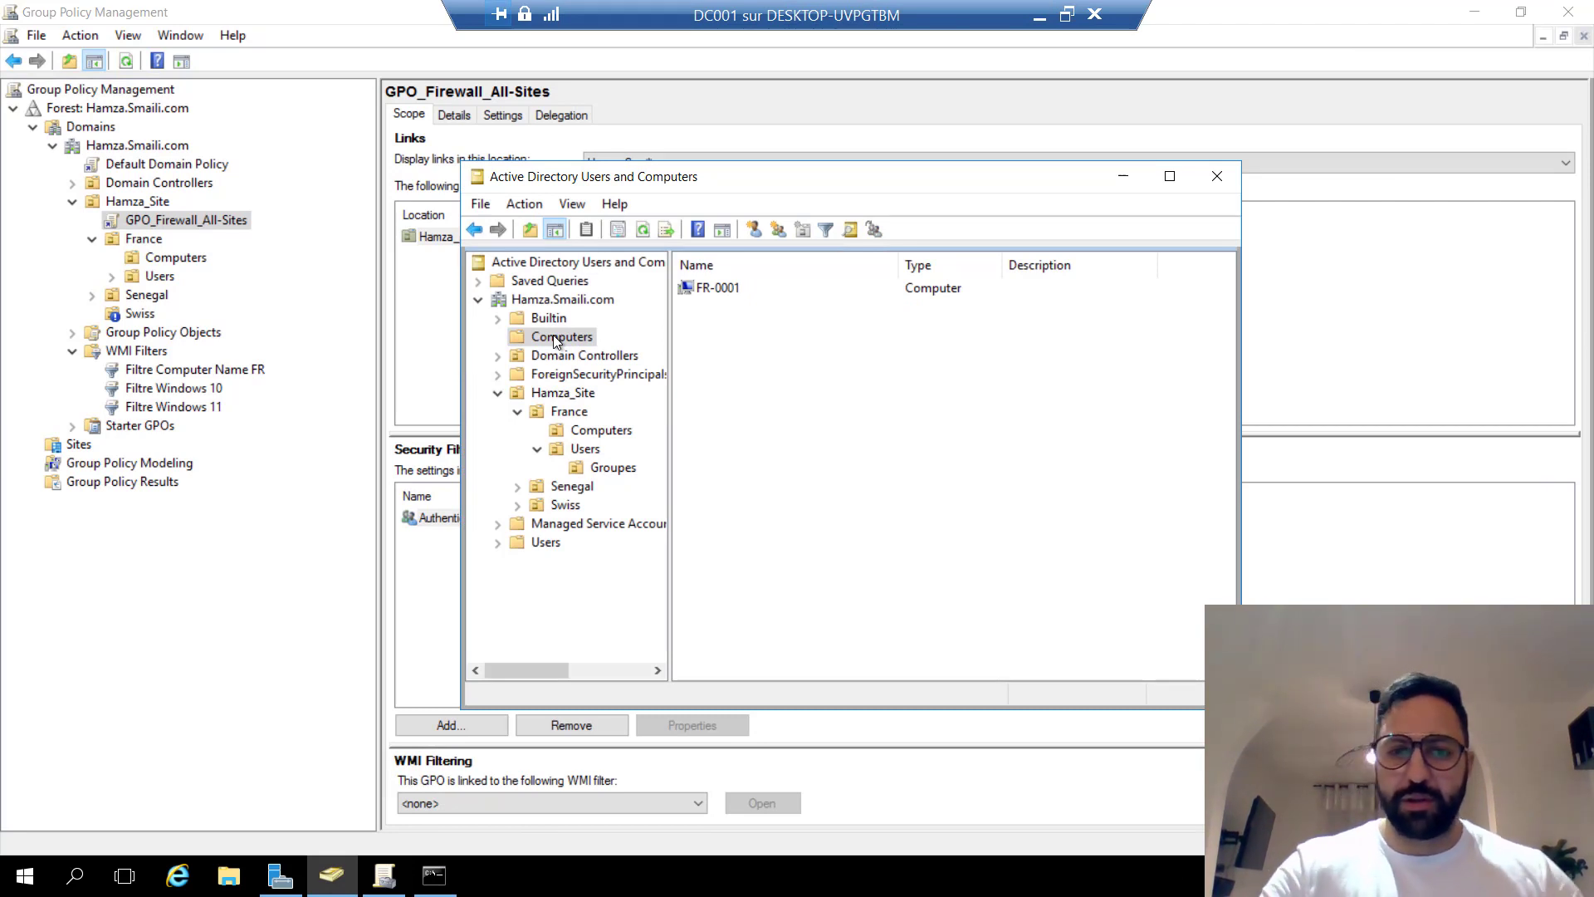
Move FR-0001 to the Hamza_Site > France > Computers OU.
click(497, 394)
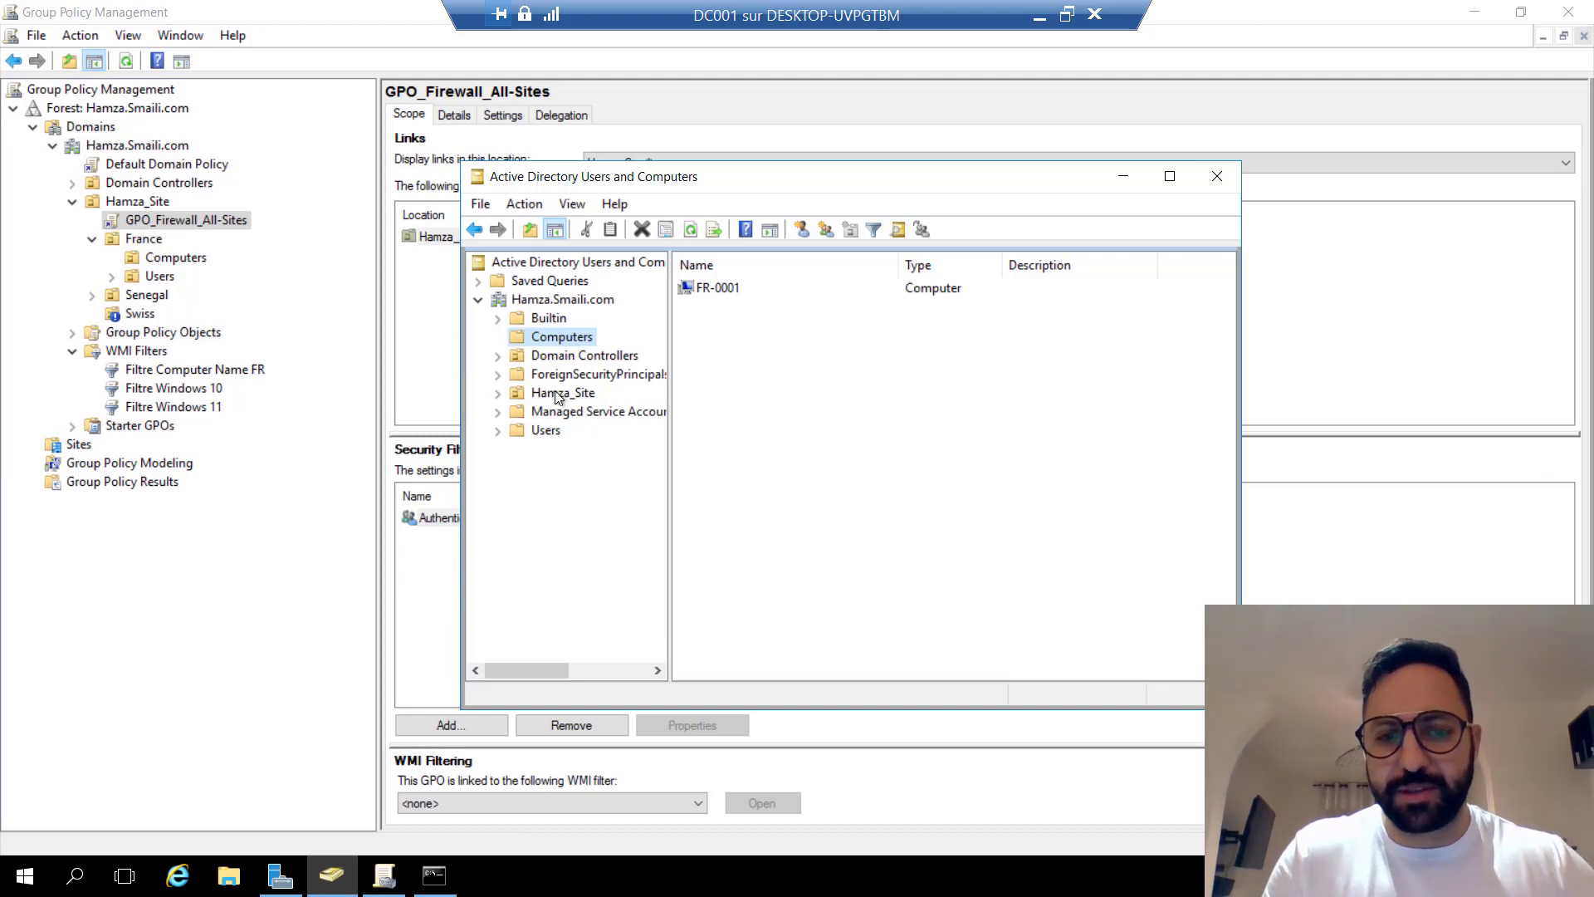
click(495, 395)
click(708, 285)
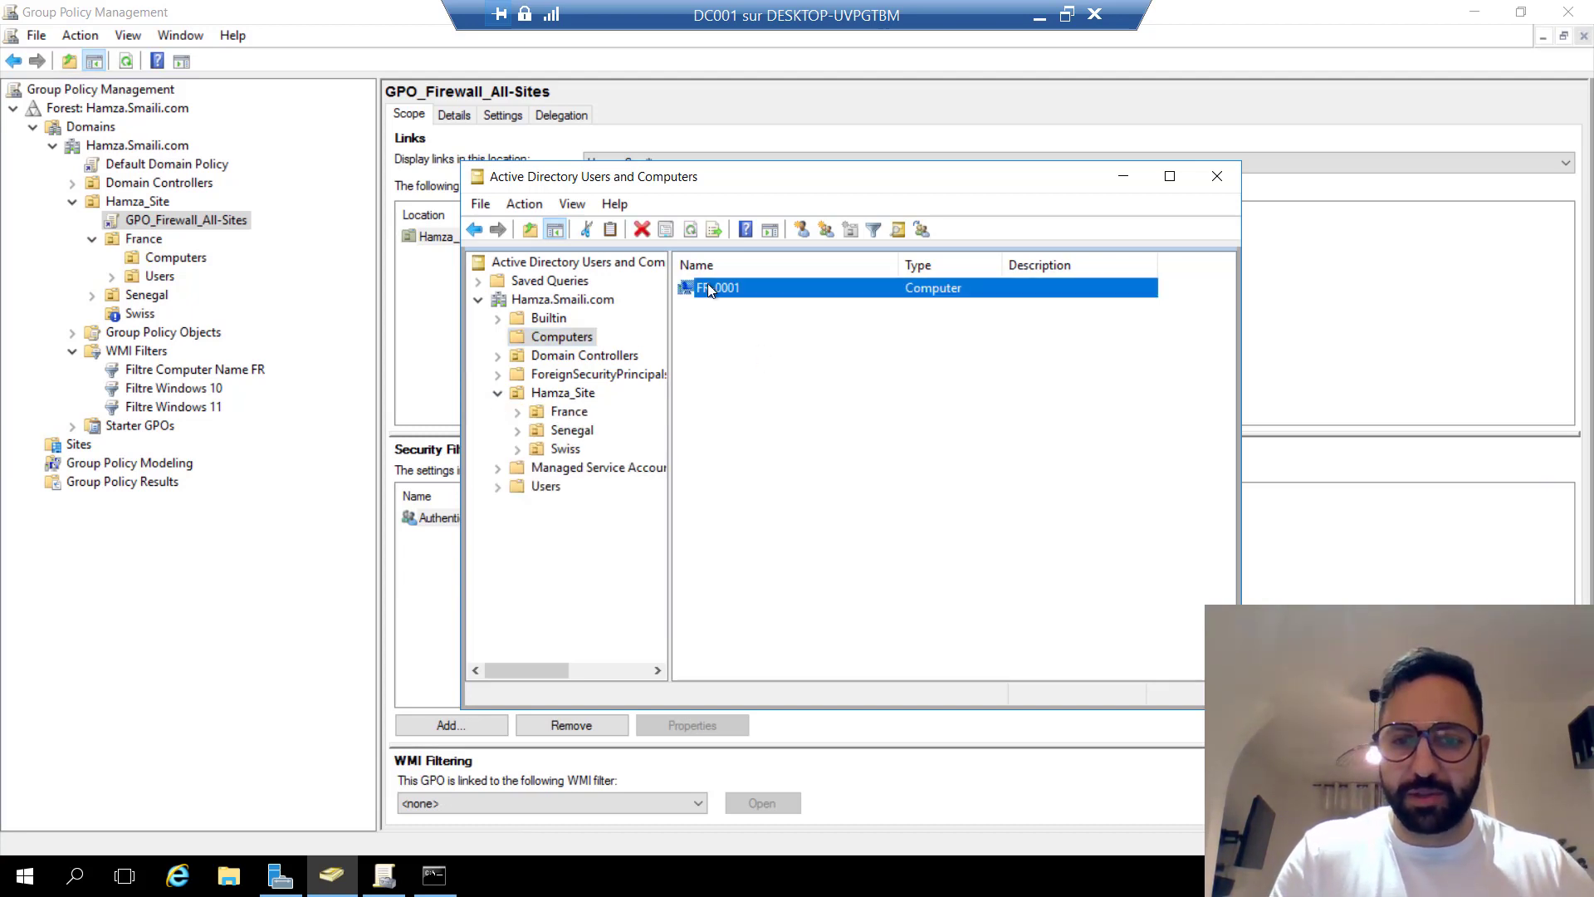
right_click(708, 285)
click(785, 365)
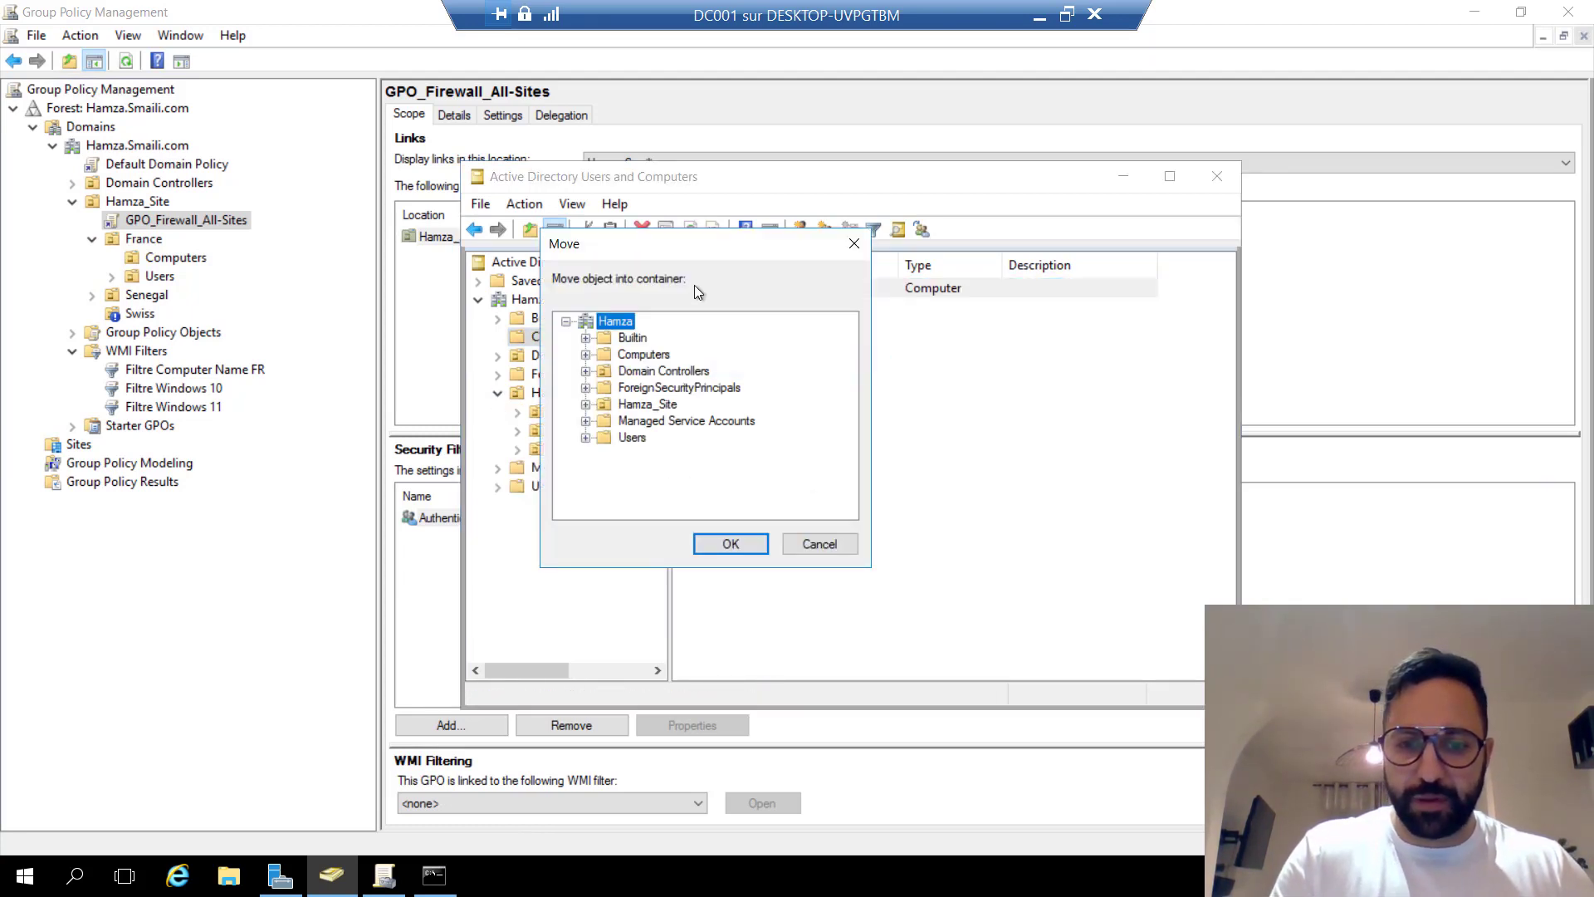
drag(618, 243, 945, 311)
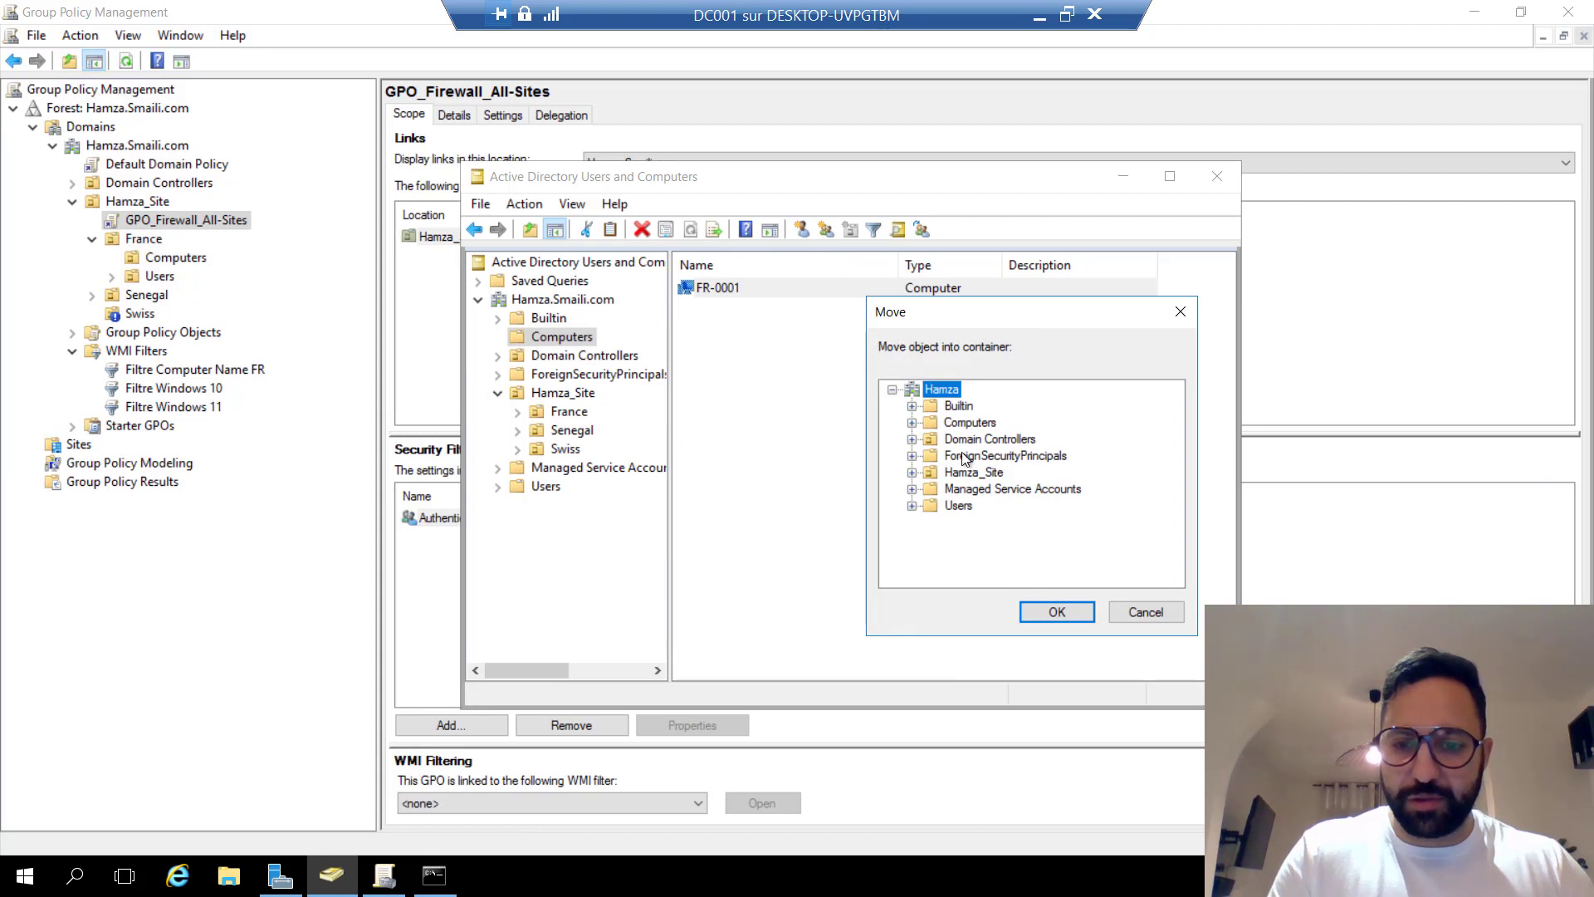
click(912, 472)
click(931, 489)
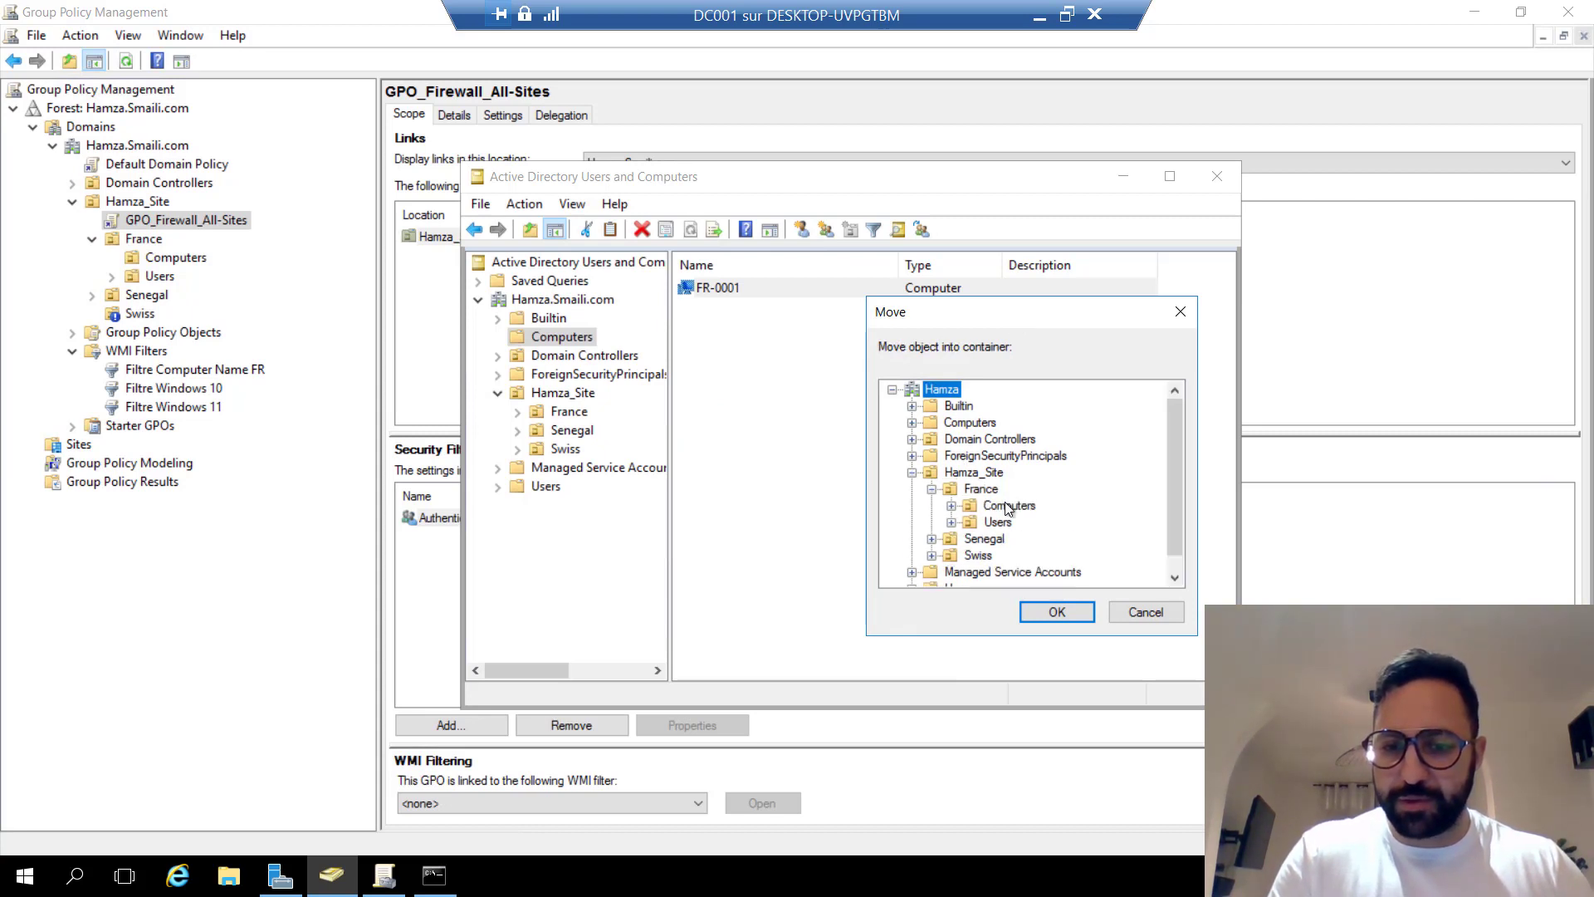
click(990, 508)
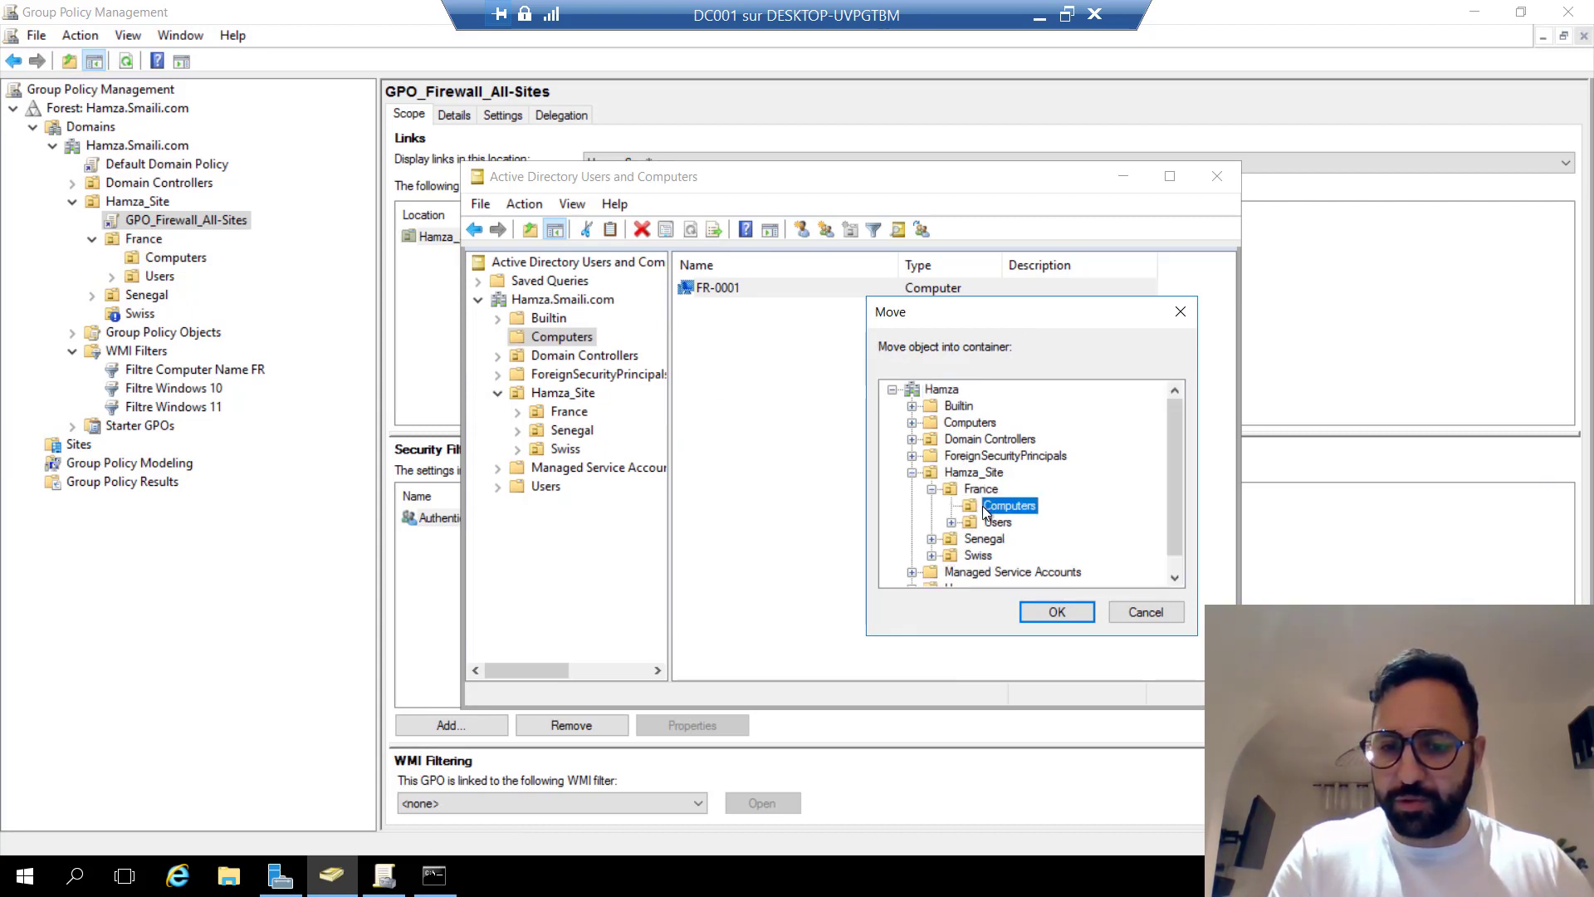
click(1049, 615)
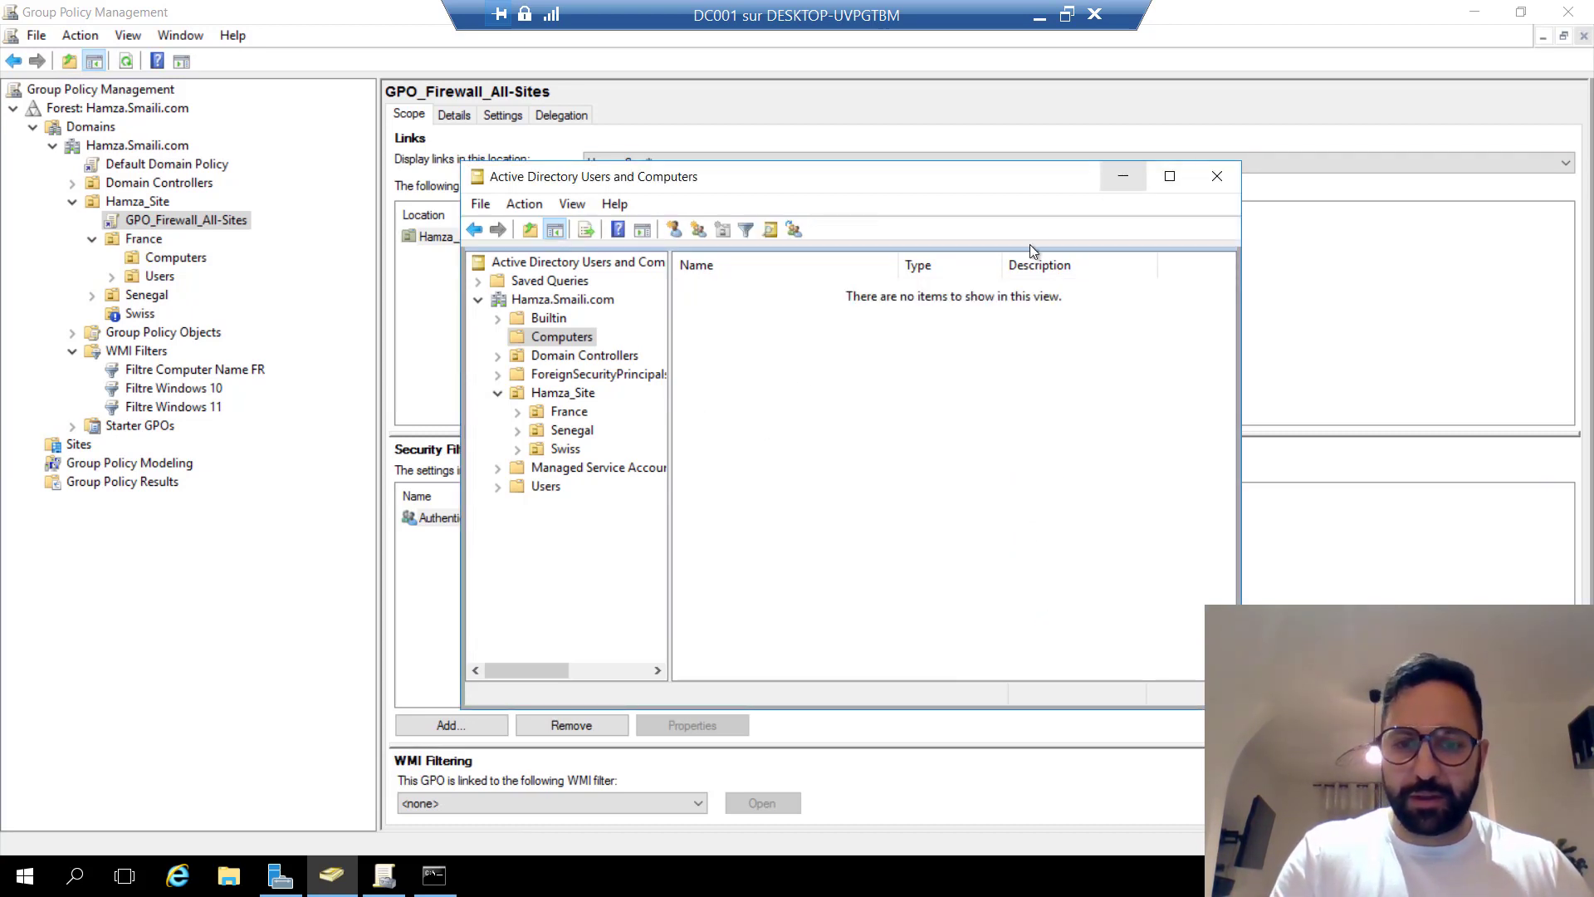
Confirm FR-0001 appears under France > Computers, then minimize the console and DC session.
click(520, 413)
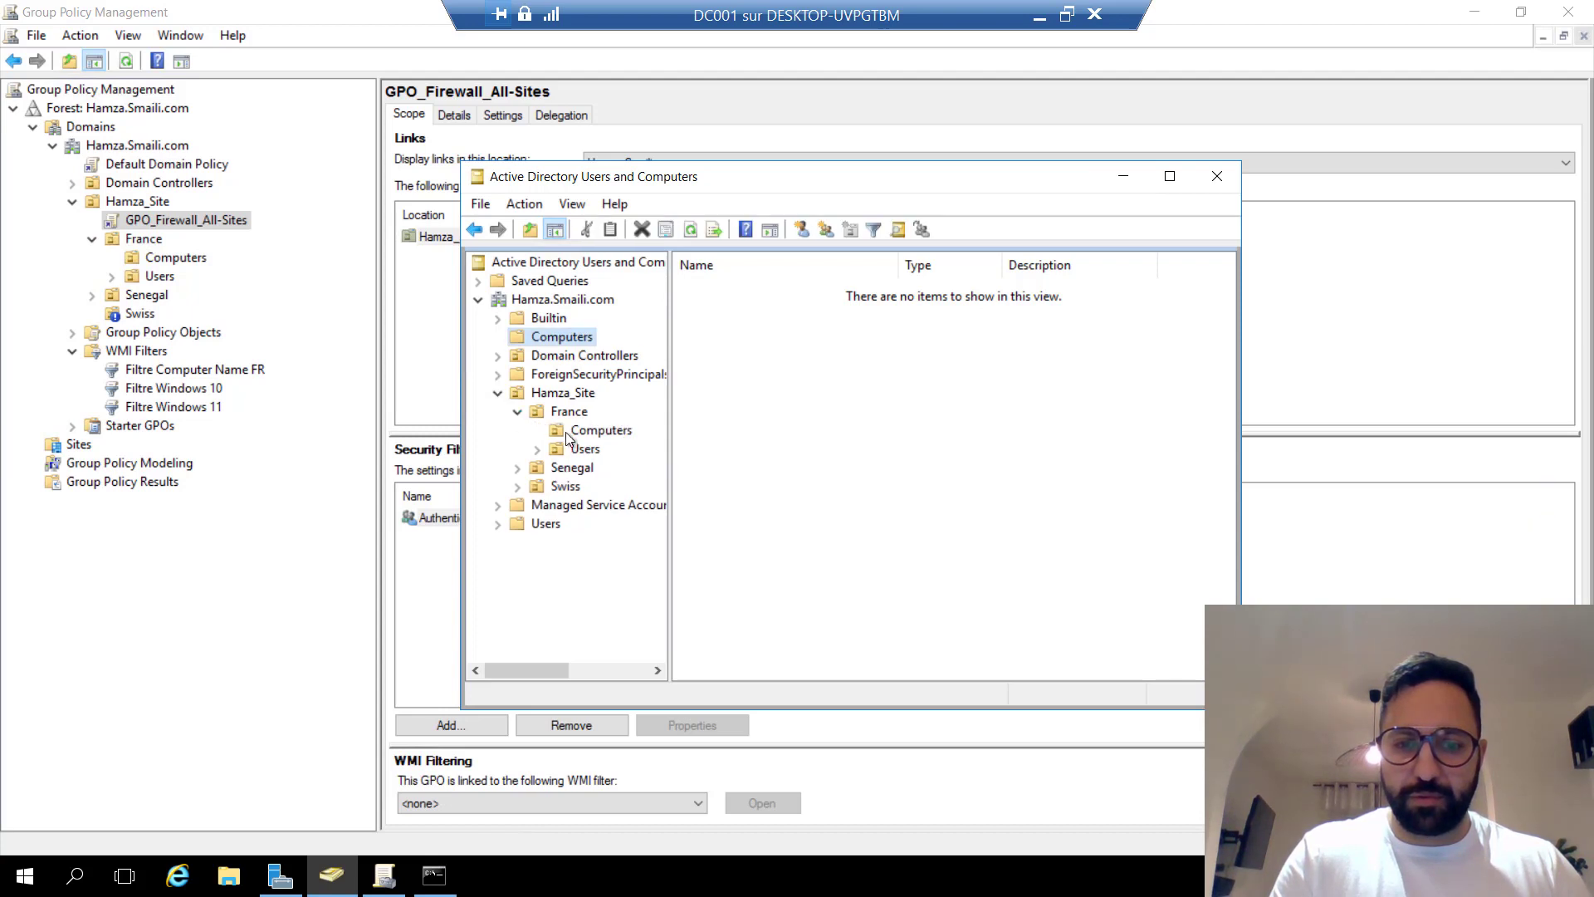
click(571, 431)
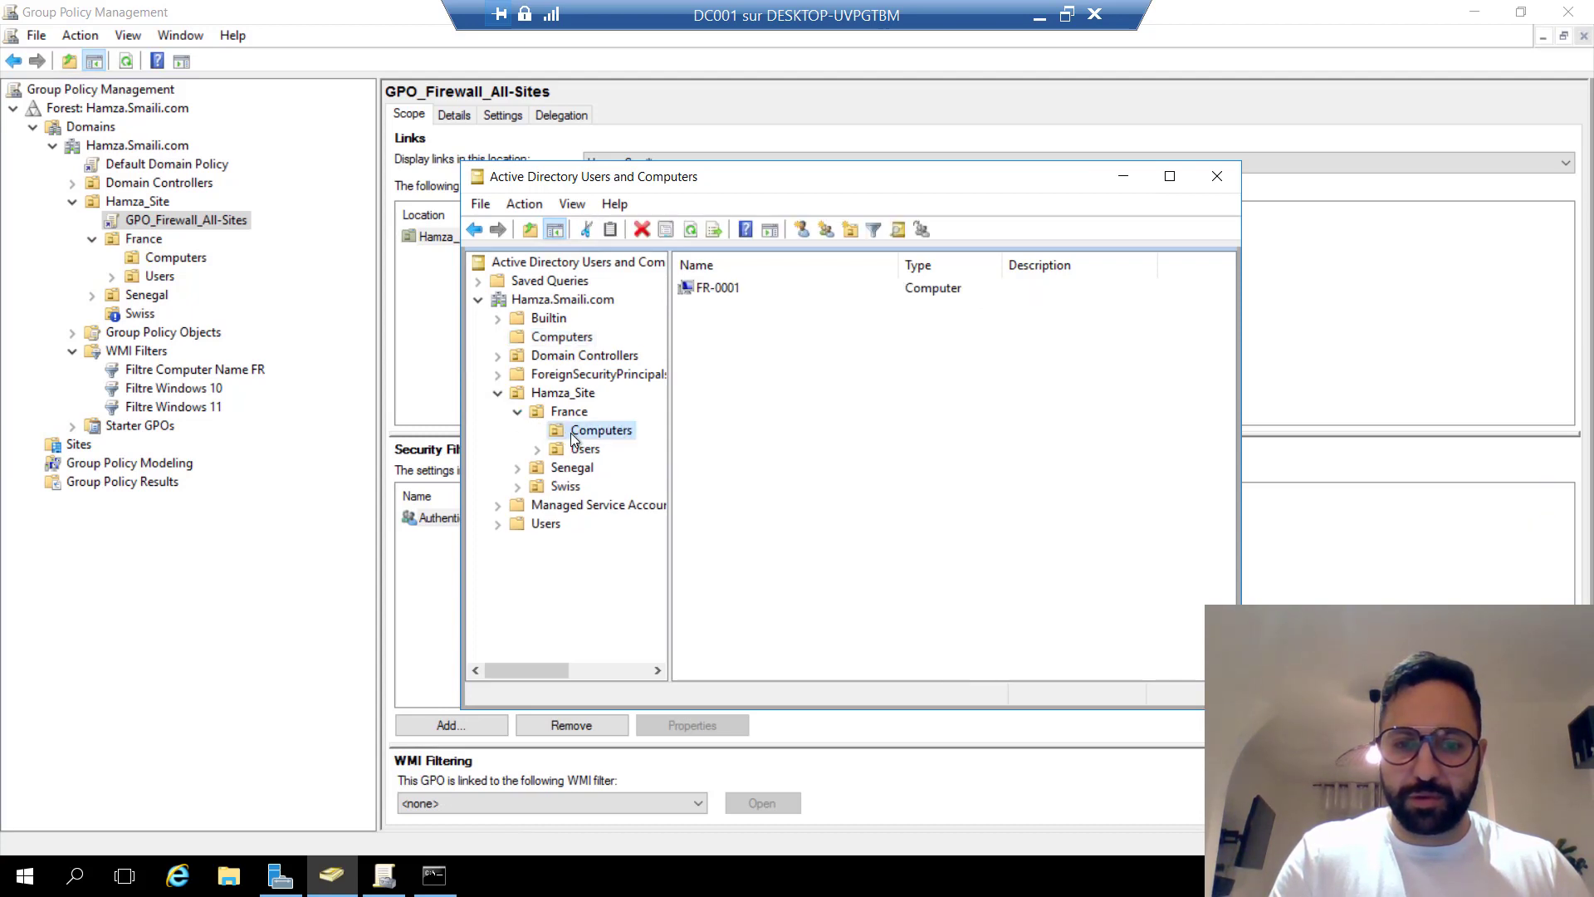
click(734, 287)
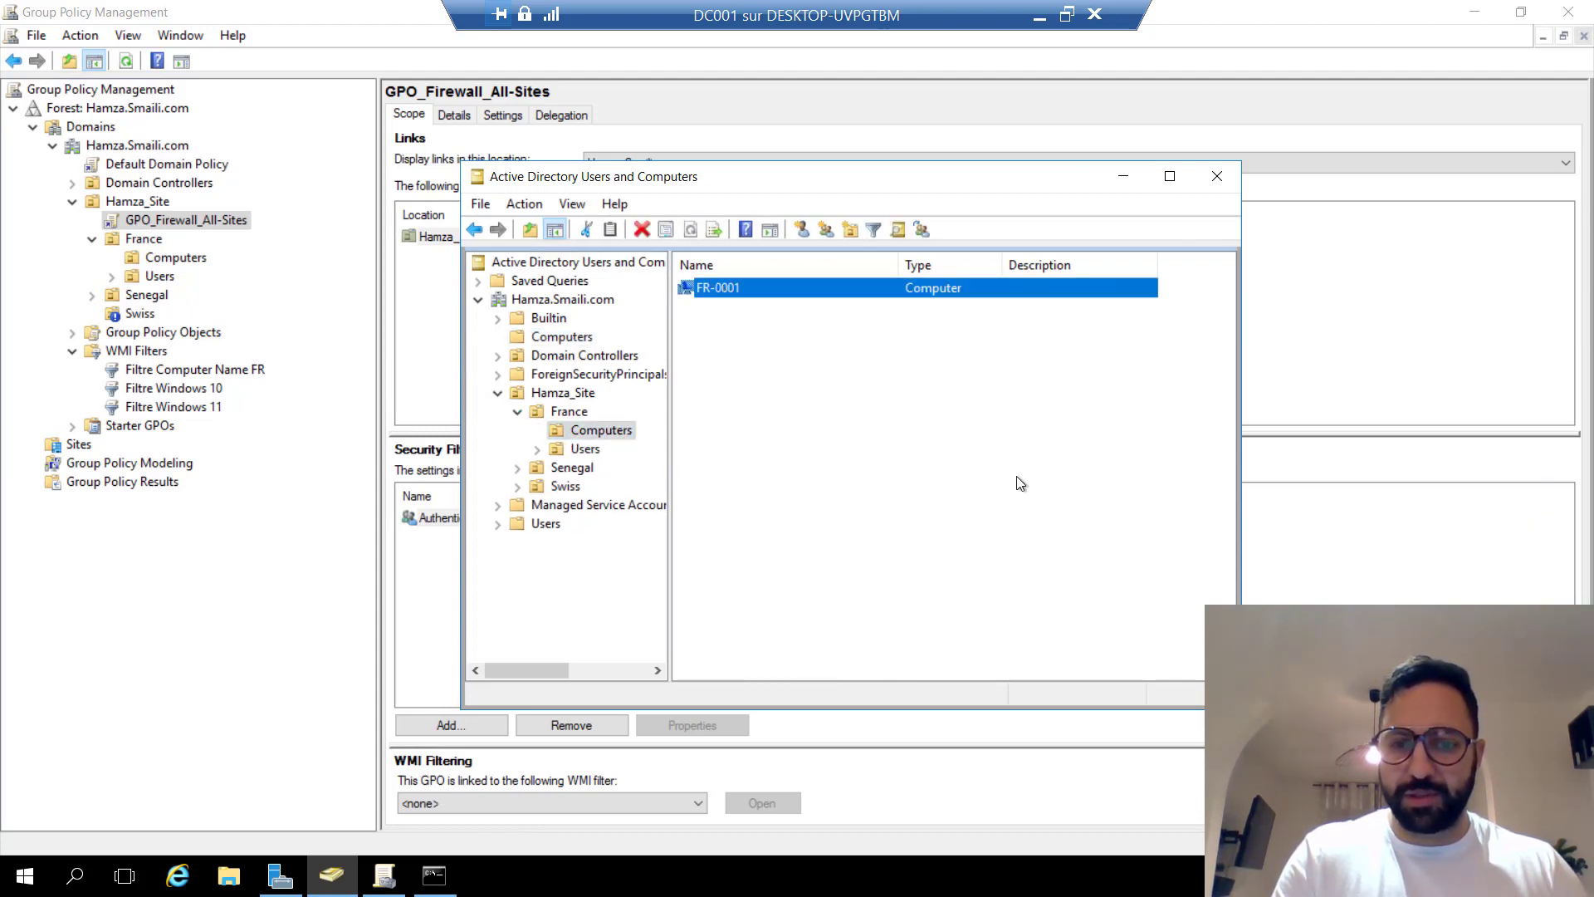
click(1124, 177)
click(1039, 15)
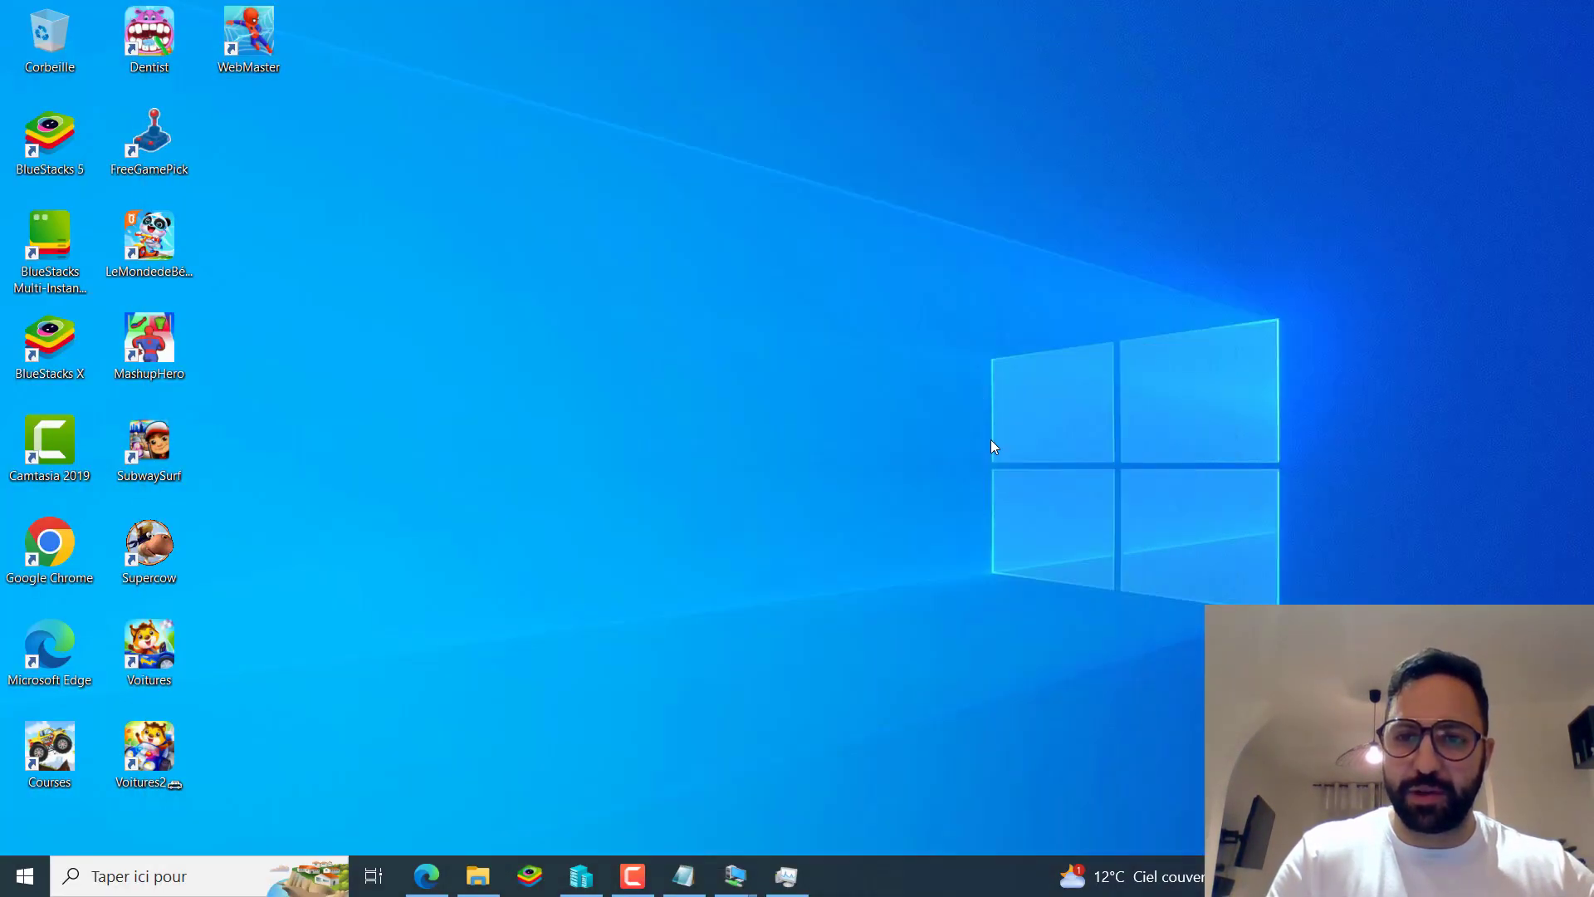
On the restored Windows 10 client, show Windows Defender Firewall off for domain and public networks.
mouse_move(735, 876)
click(842, 796)
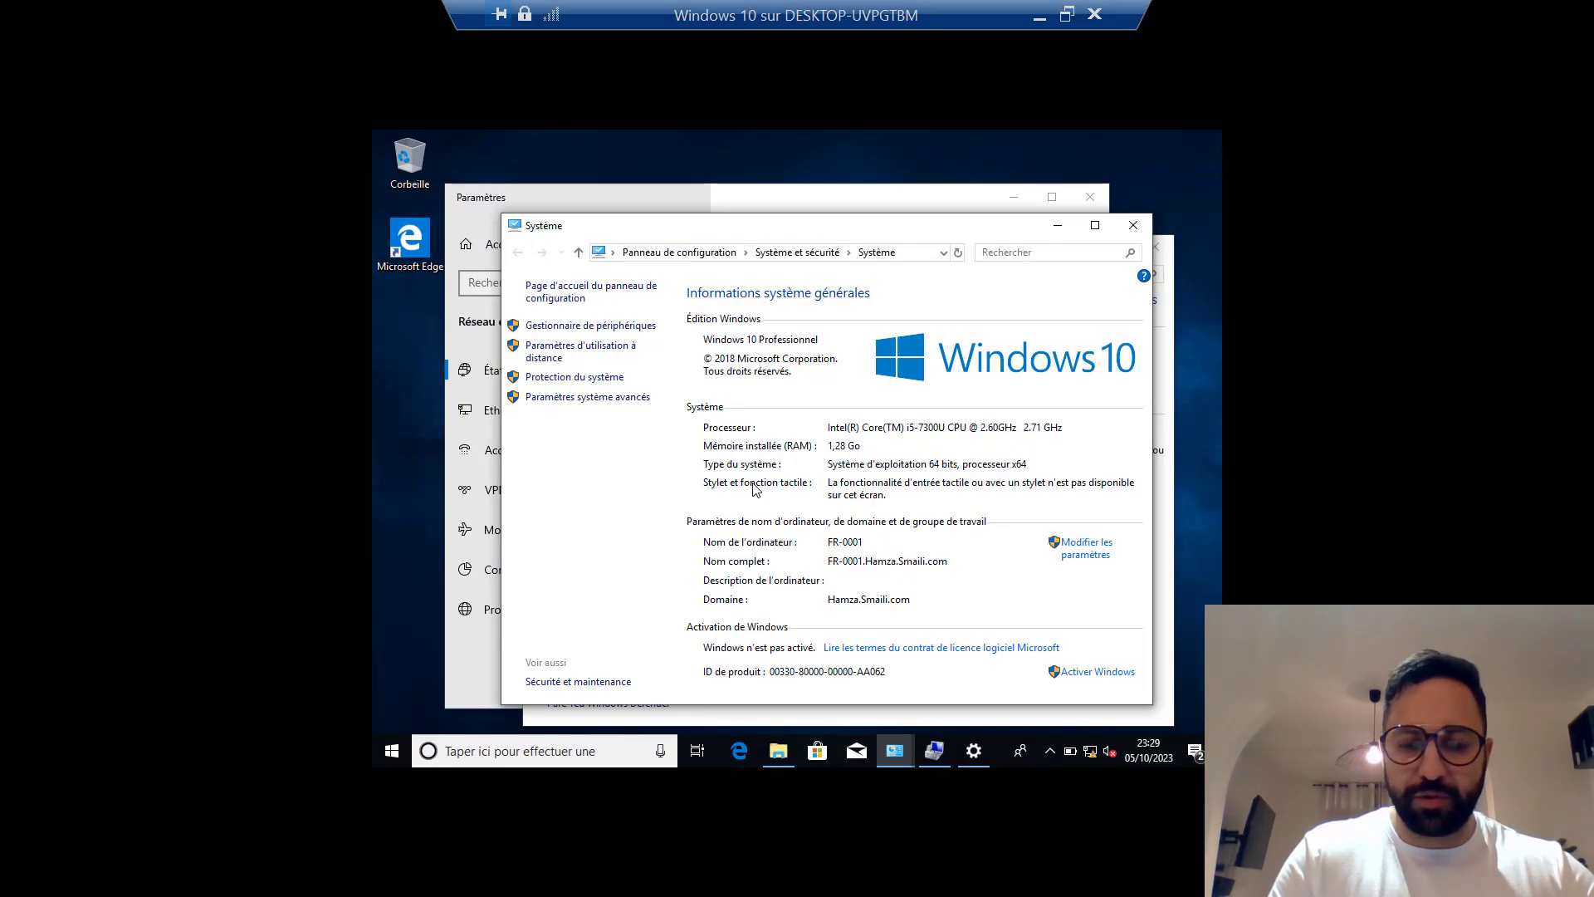
click(893, 757)
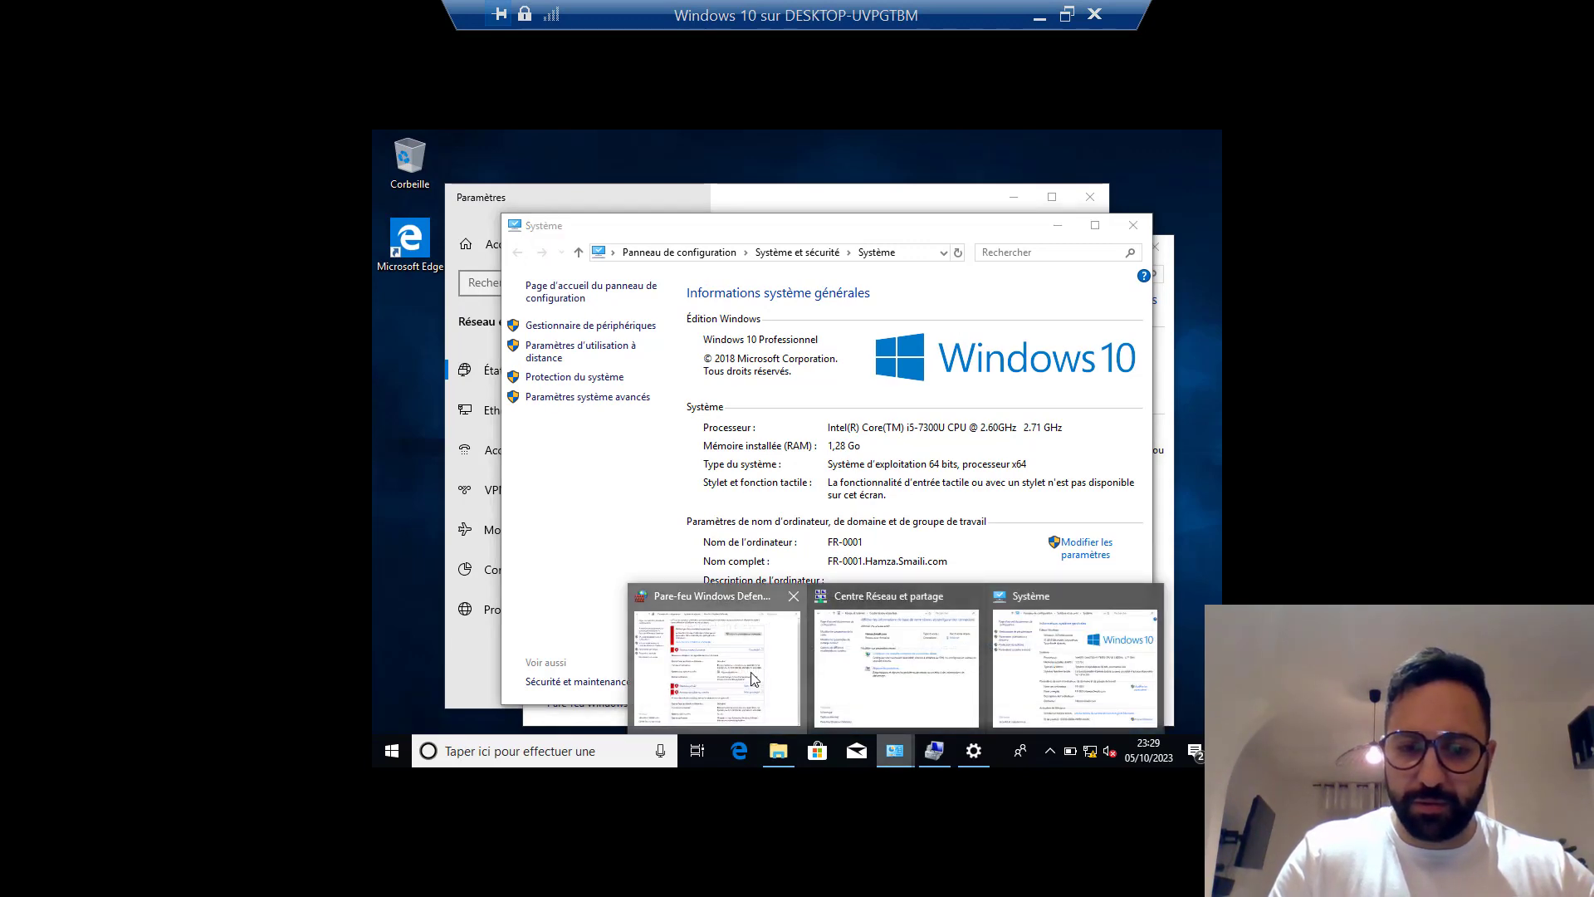
click(751, 674)
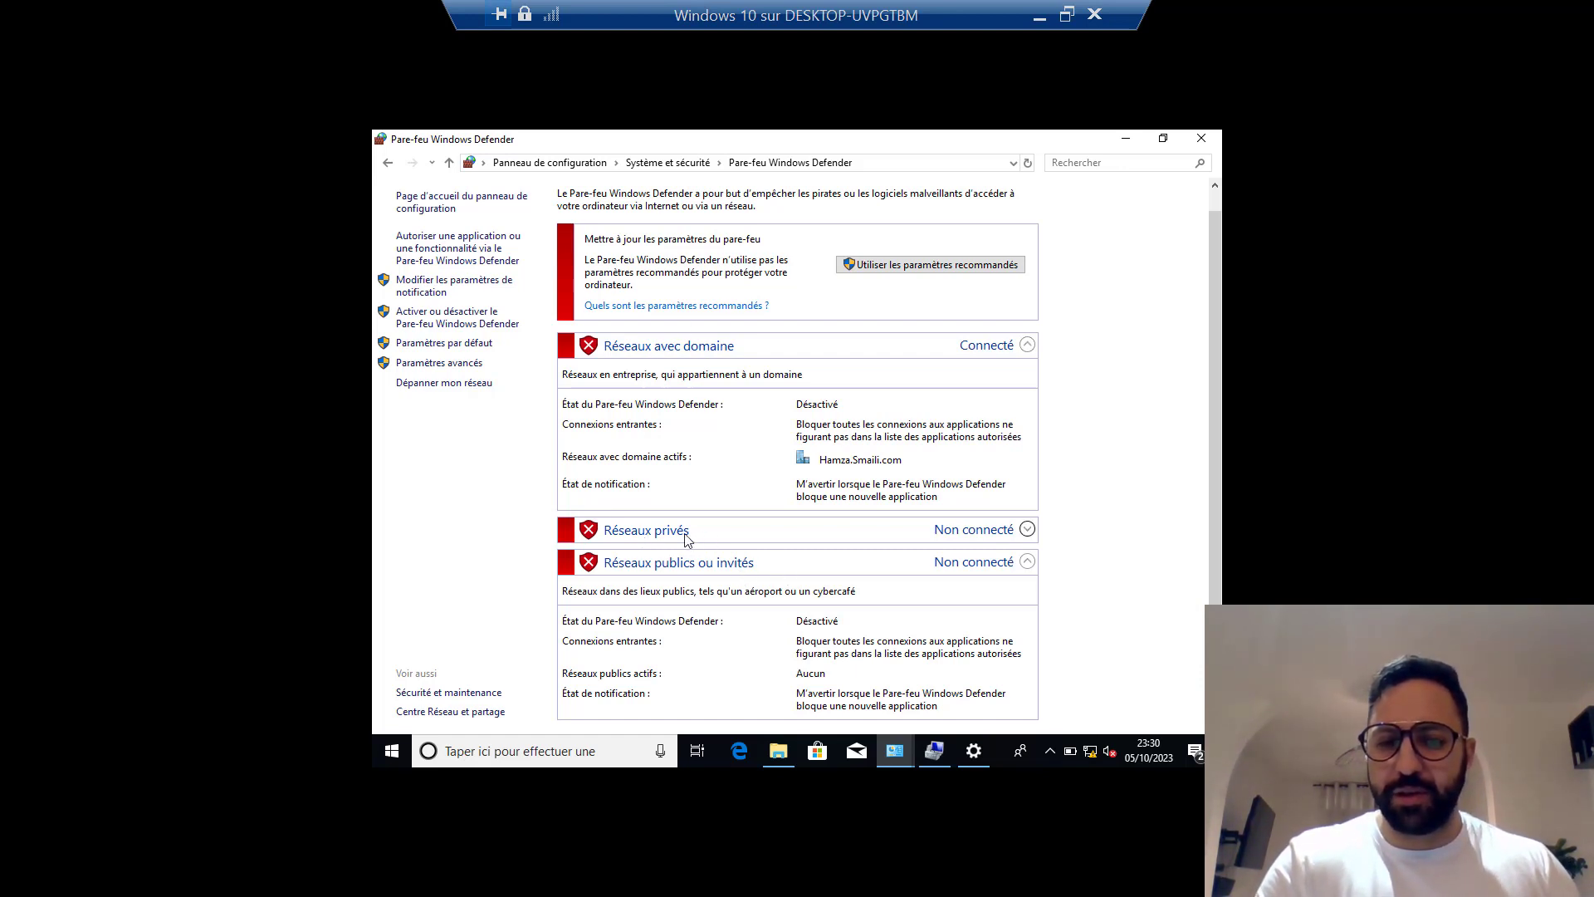
click(505, 752)
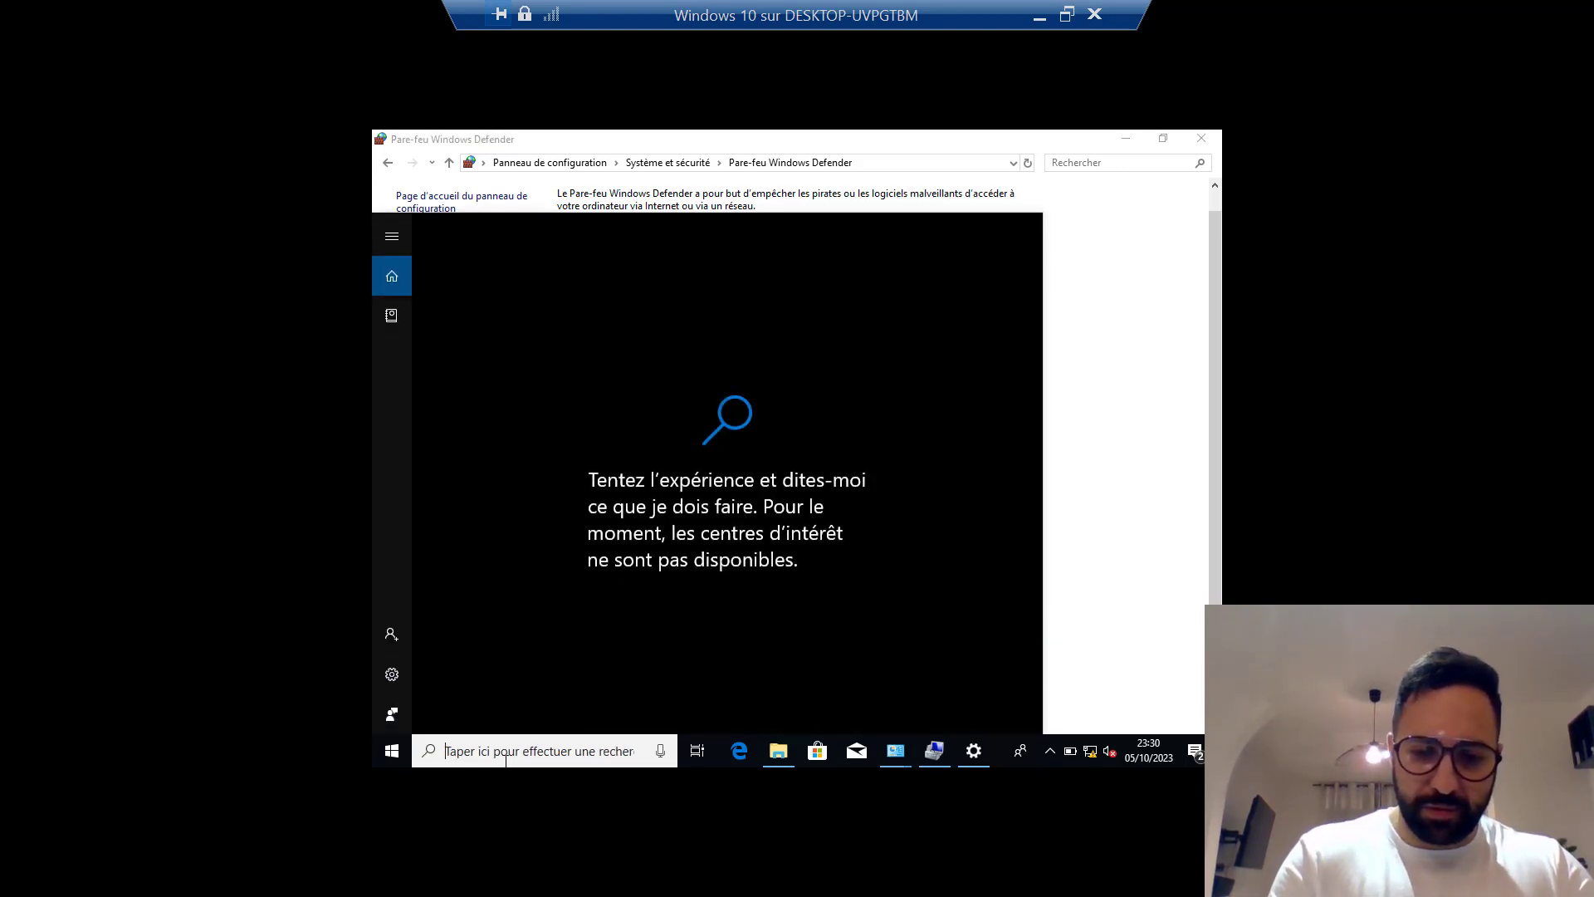
Run gpupdate /force in an administrator Command Prompt.
text(cmd)
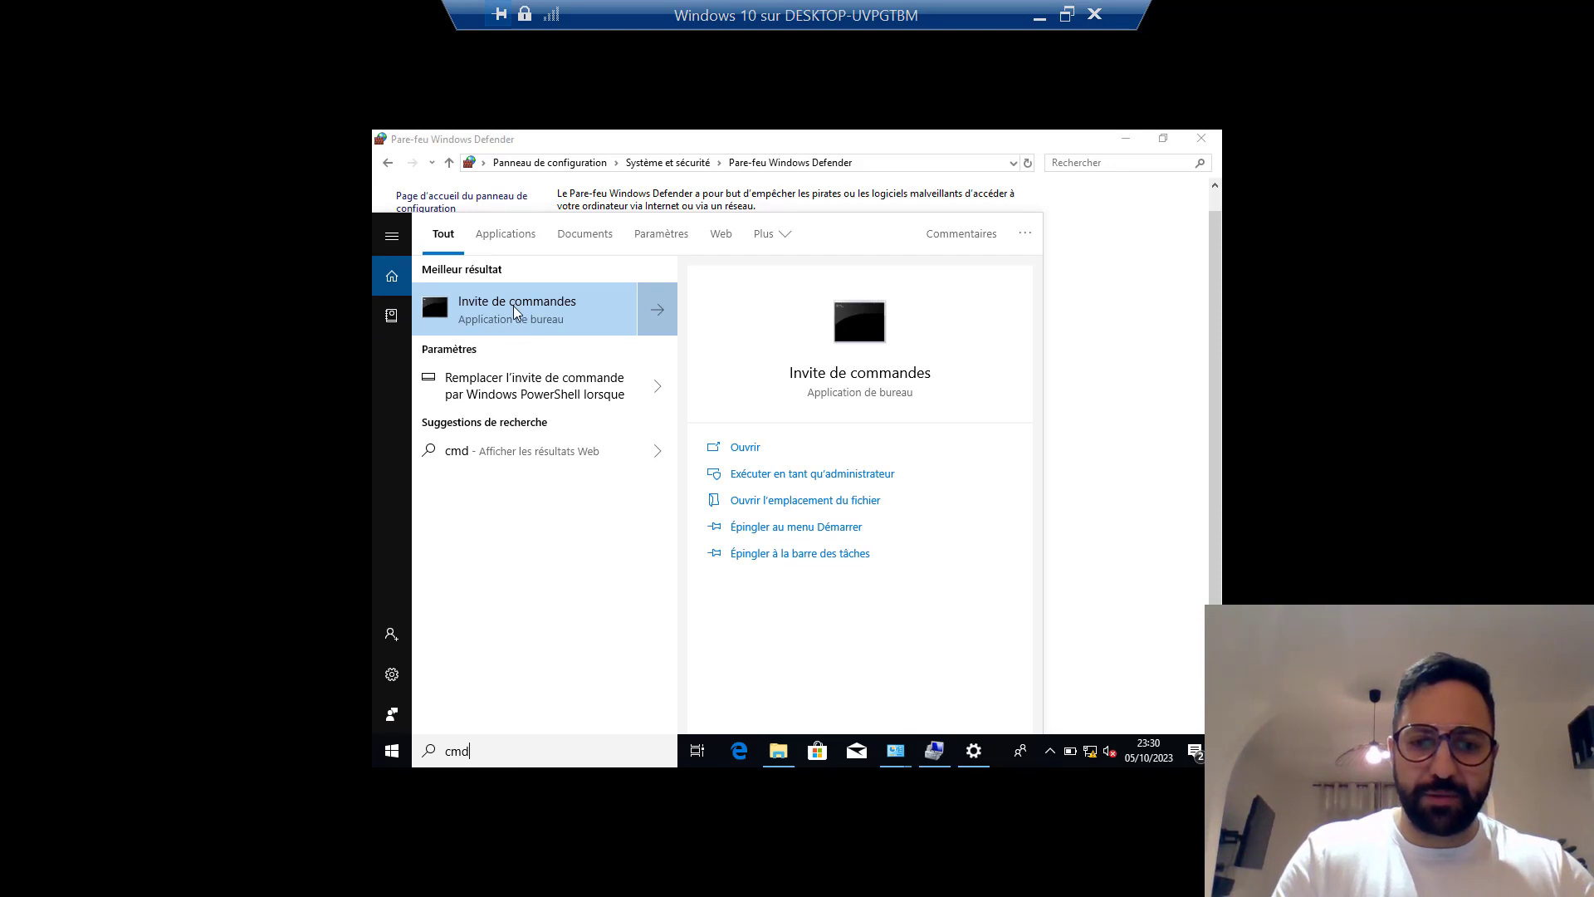
click(819, 473)
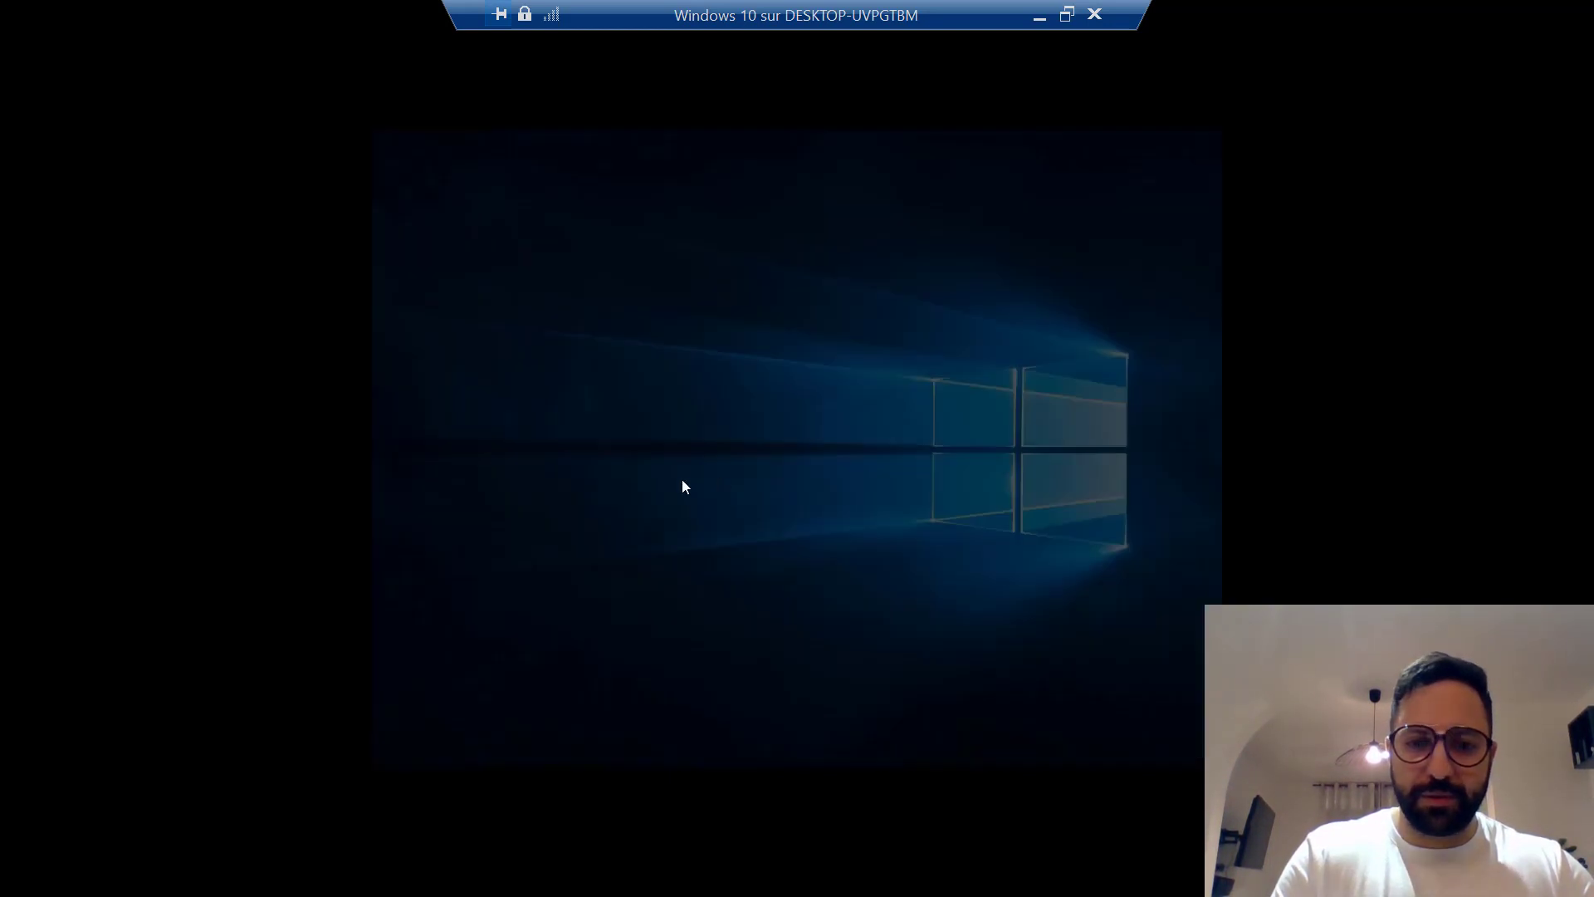
click(686, 553)
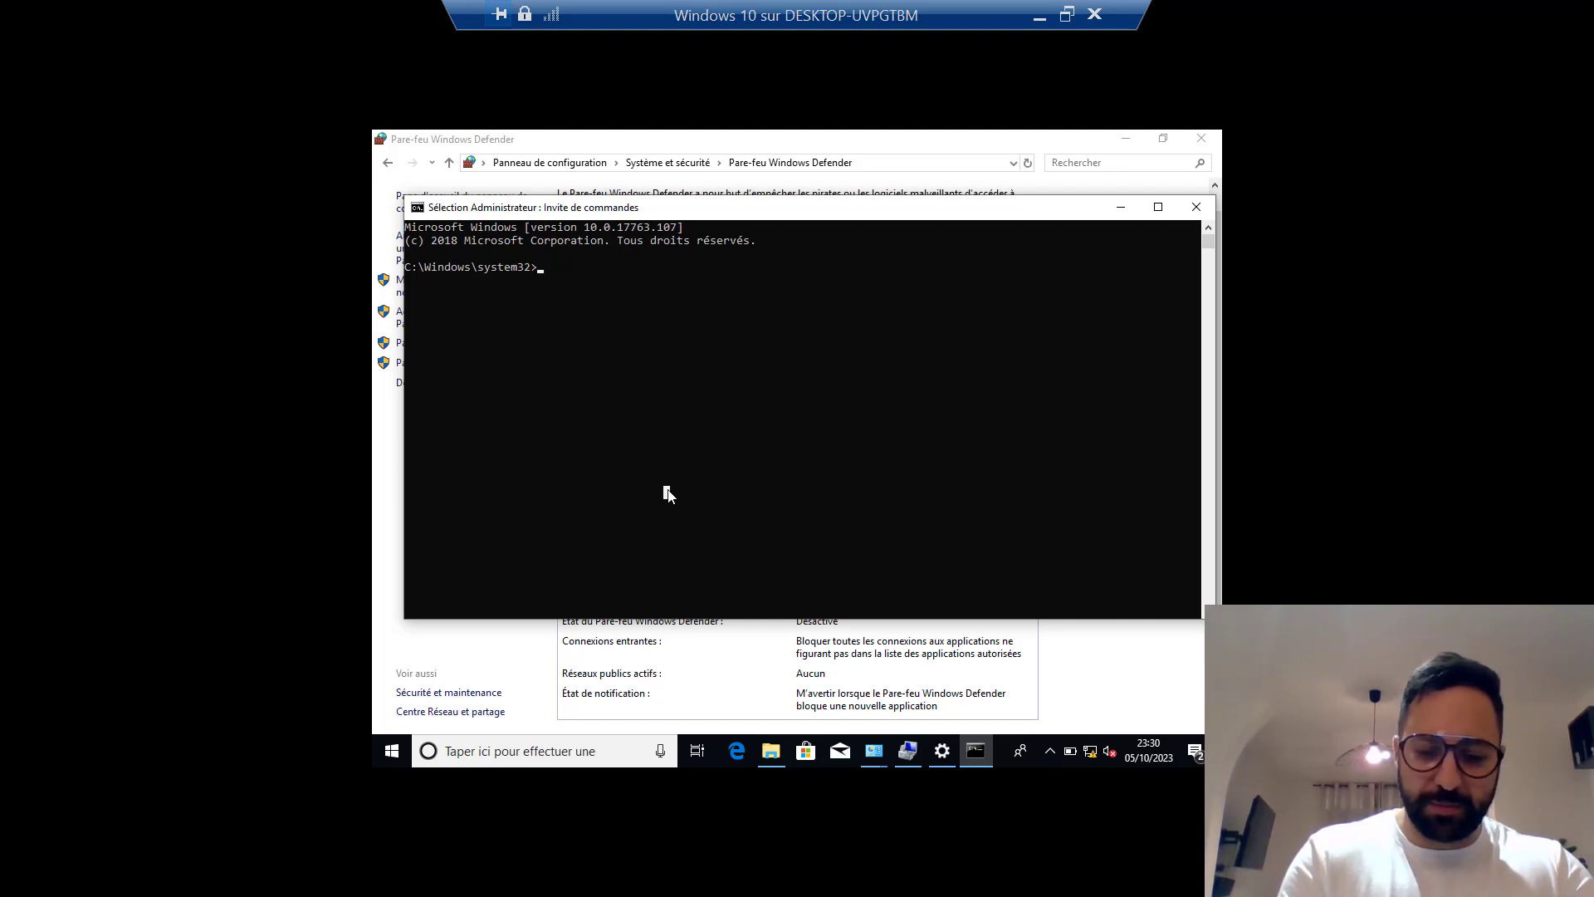
key(Escape)
text(gpupdate)
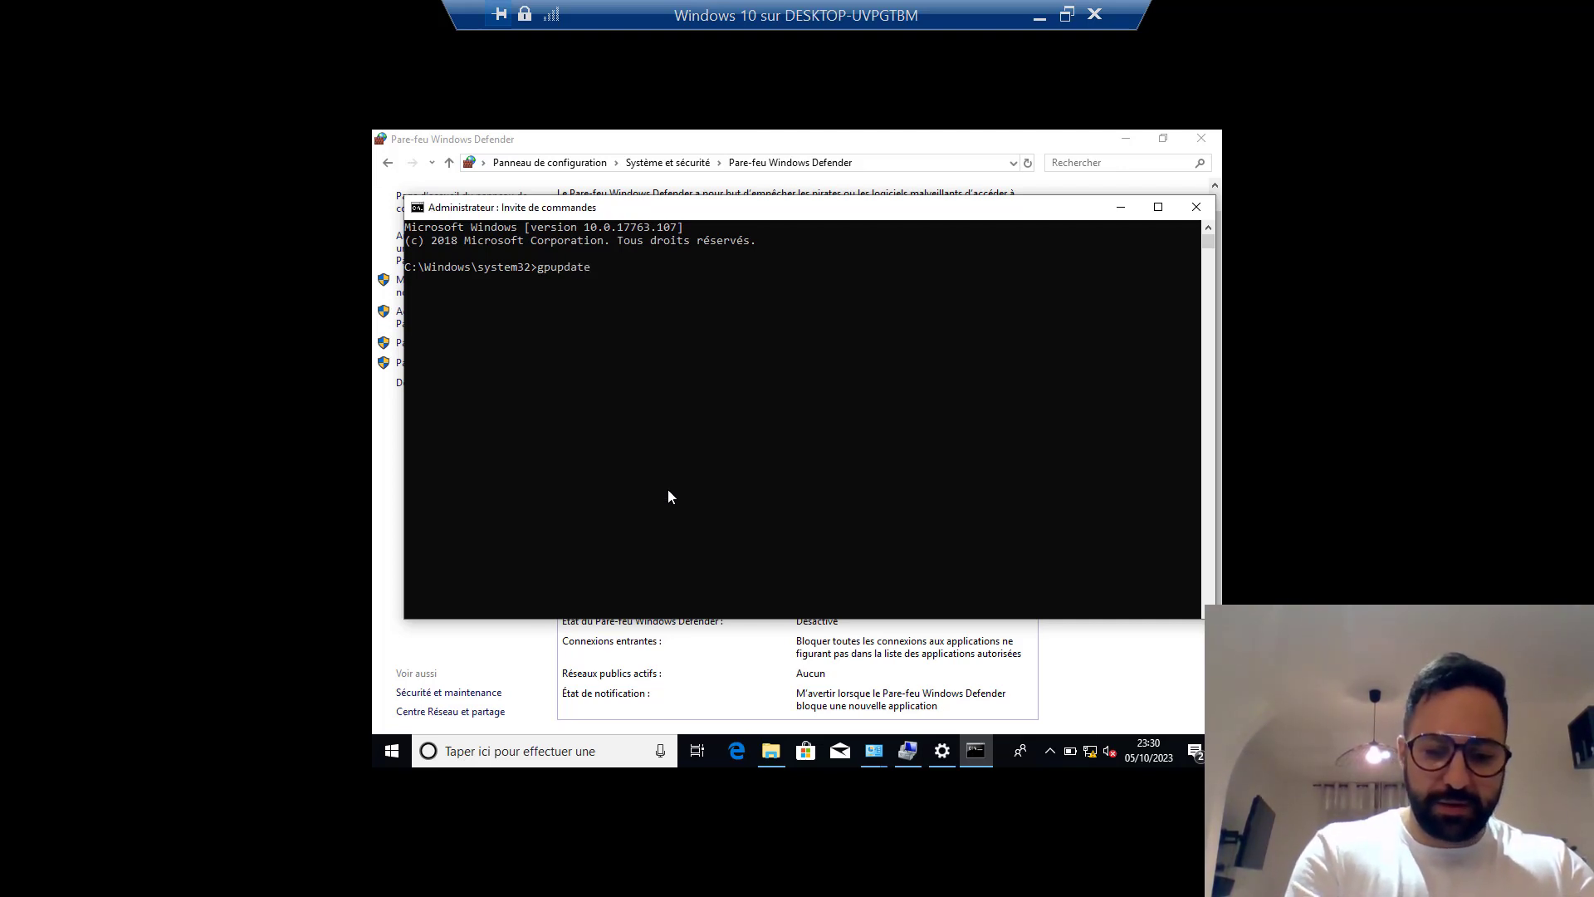
text( /force)
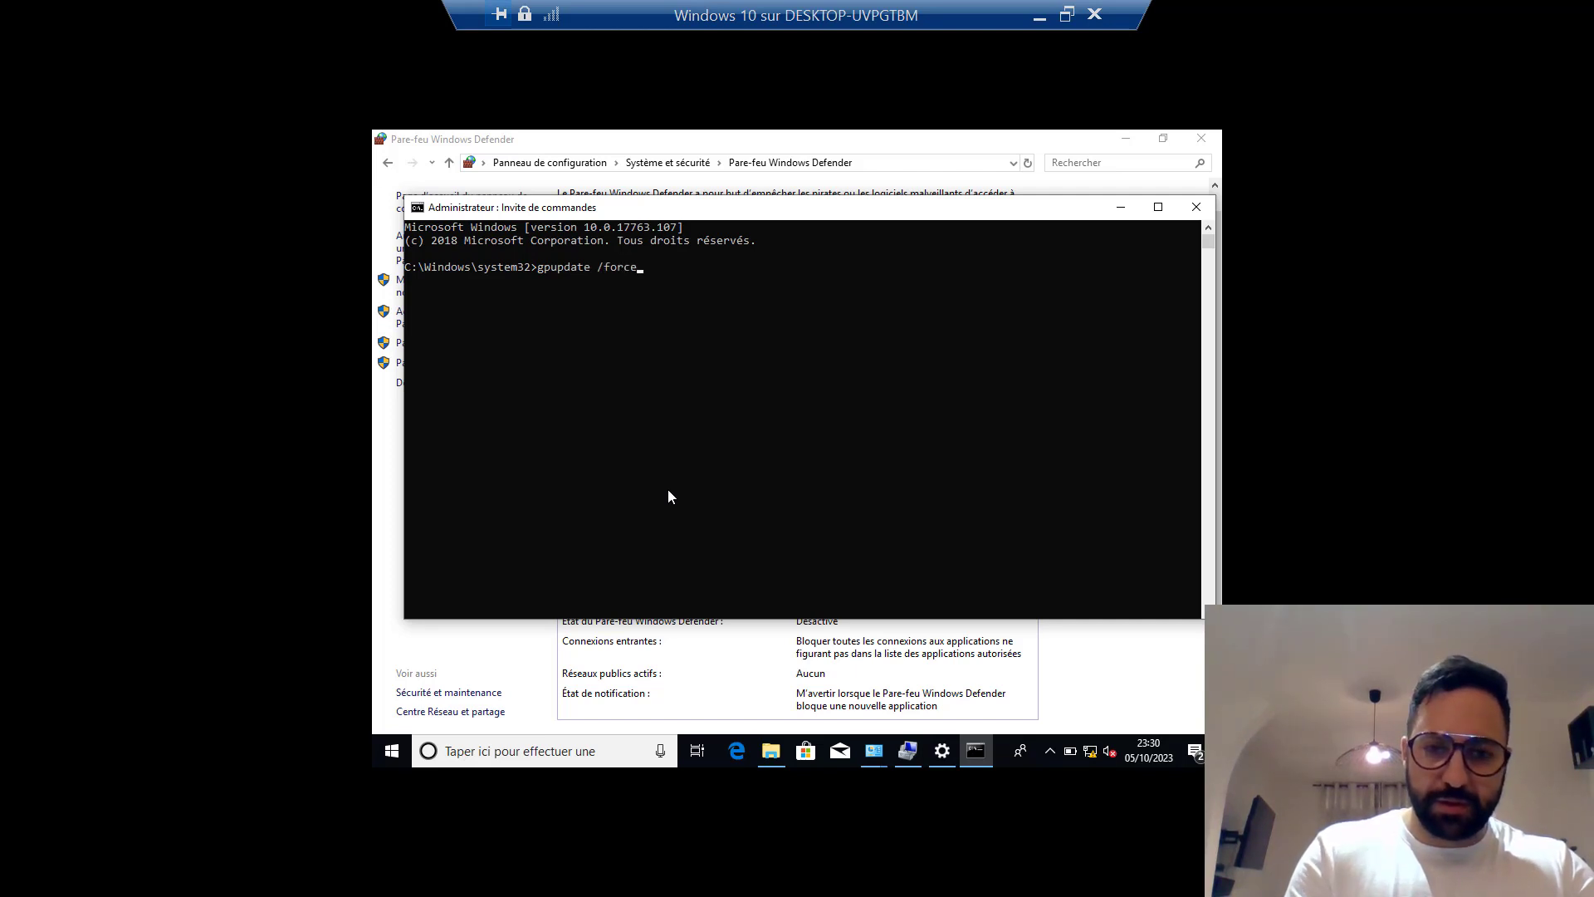
key(Return)
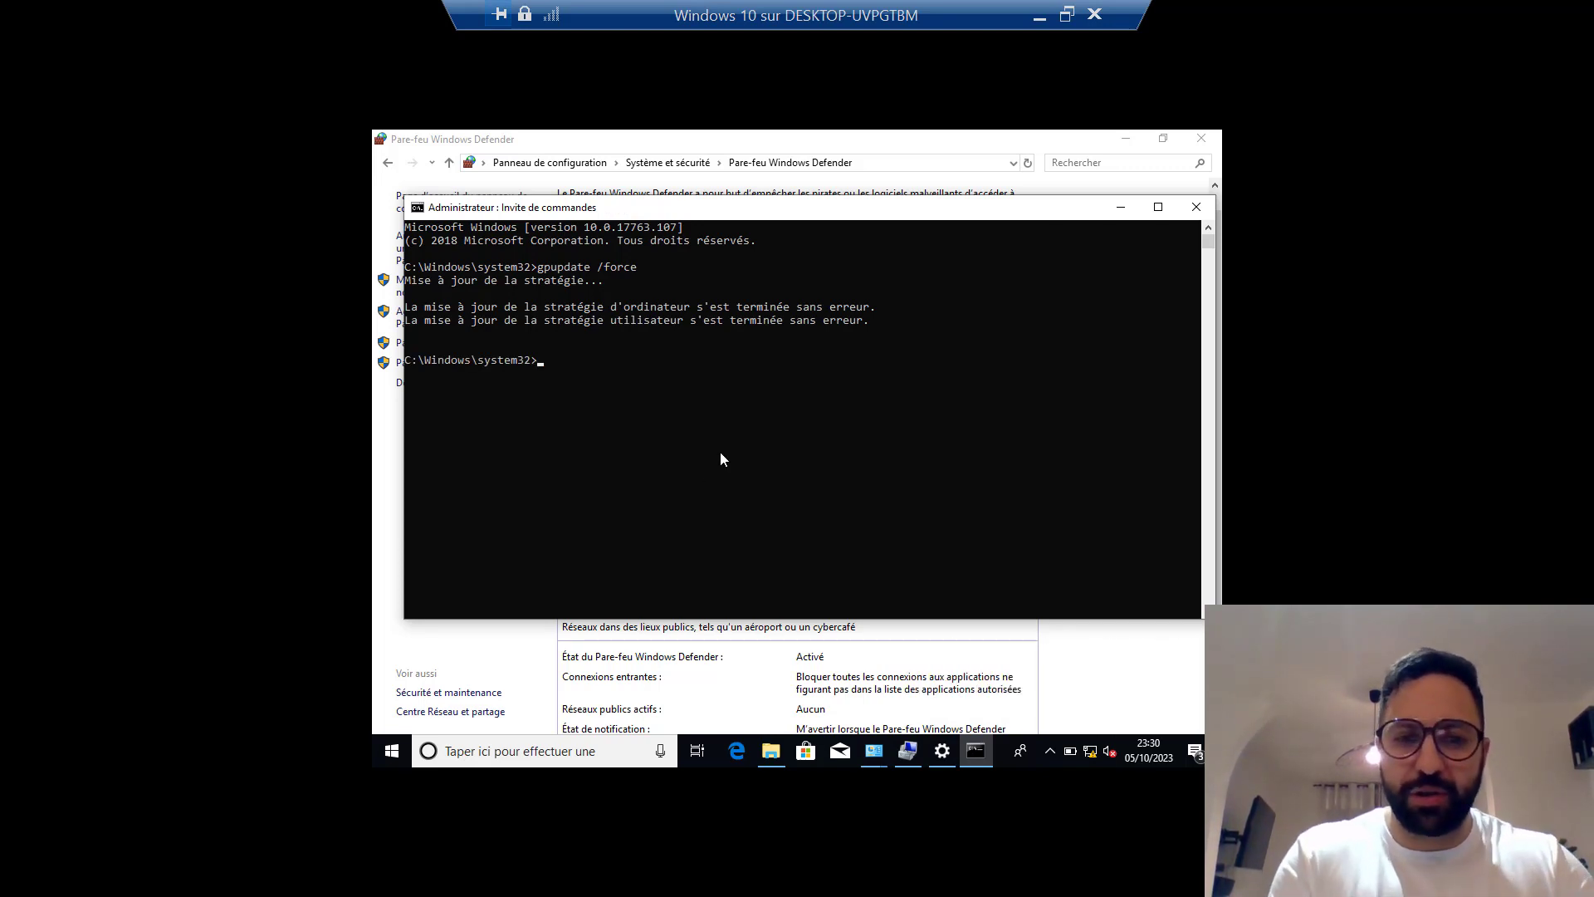
Run gpresult /R, highlight the applied GPO_Firewall_All-Sites entry, then minimize the console.
text(gpresult )
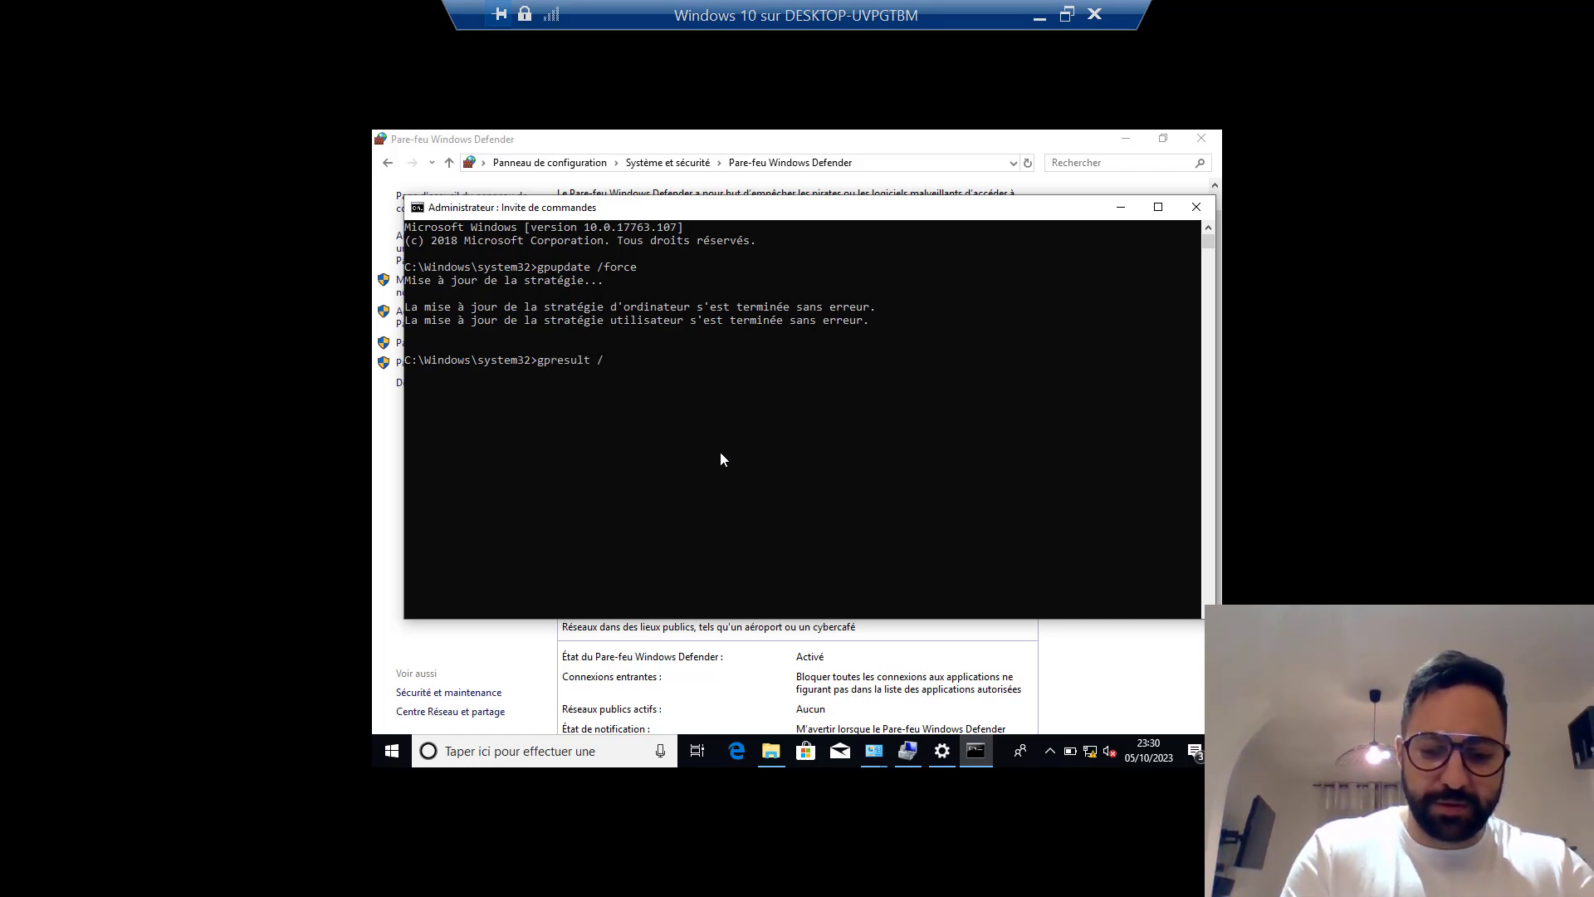
text(/R)
key(Return)
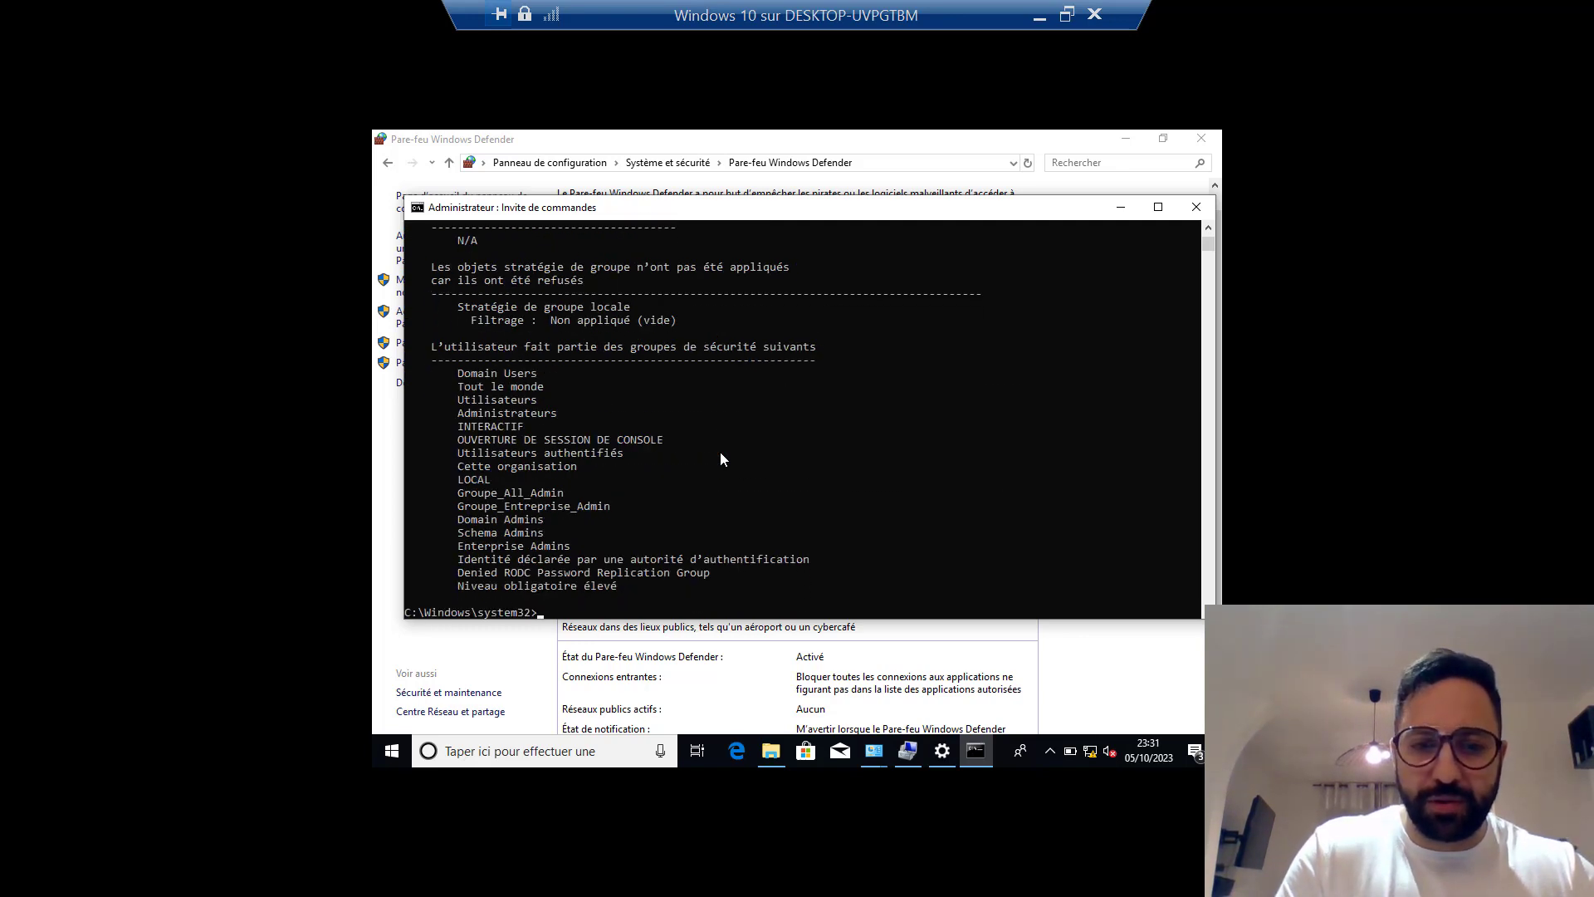
scroll(720, 452, up, 6)
scroll(720, 451, up, 10)
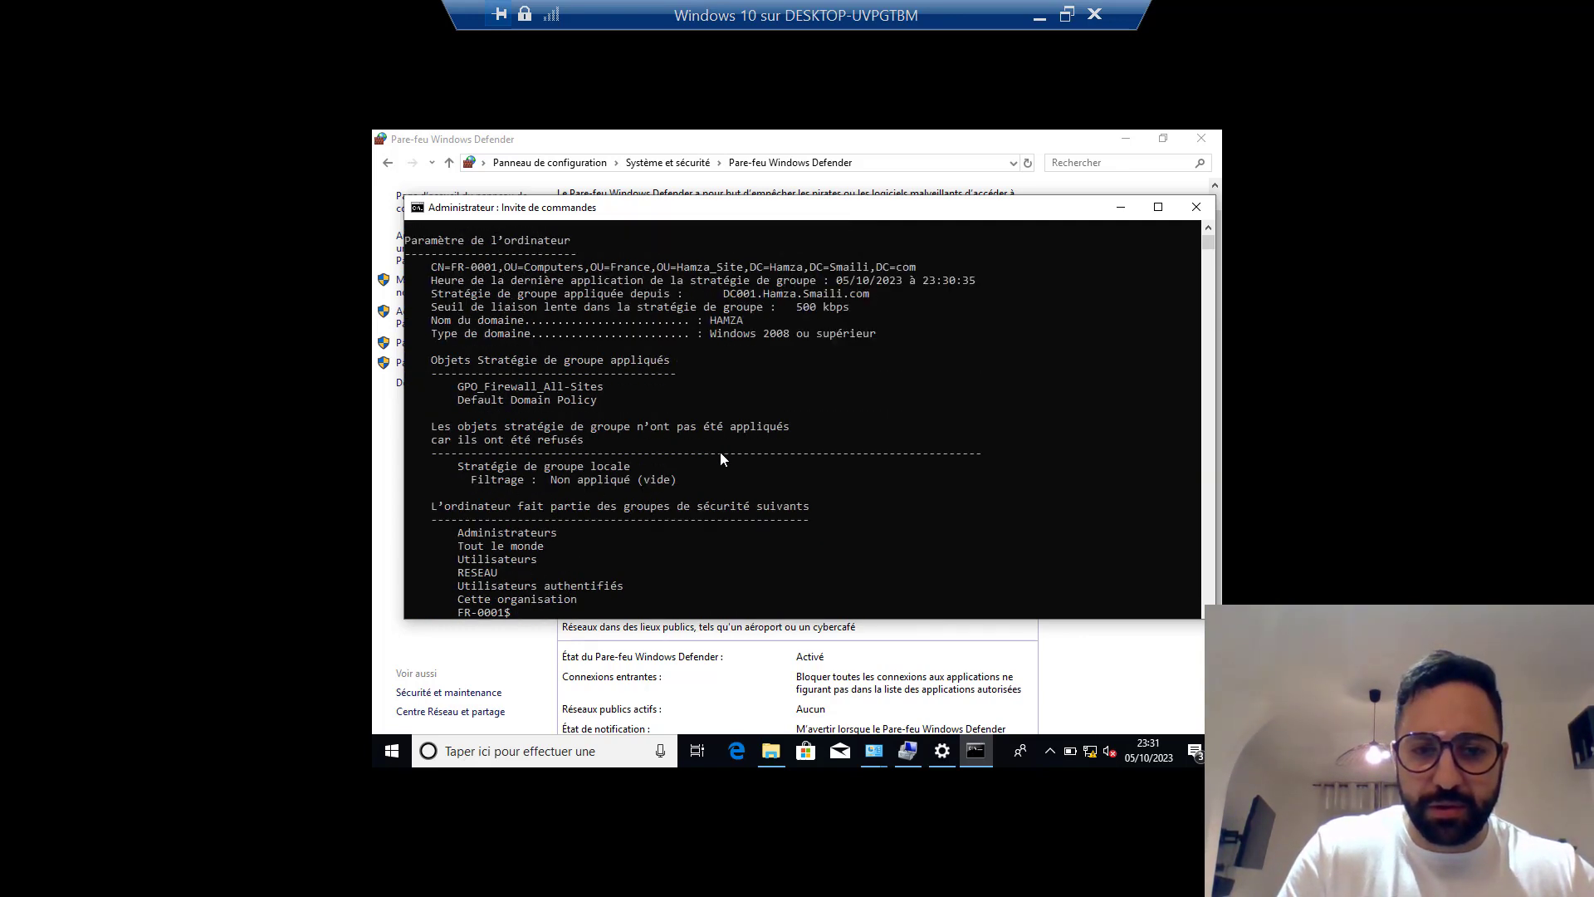
scroll(720, 458, up, 1)
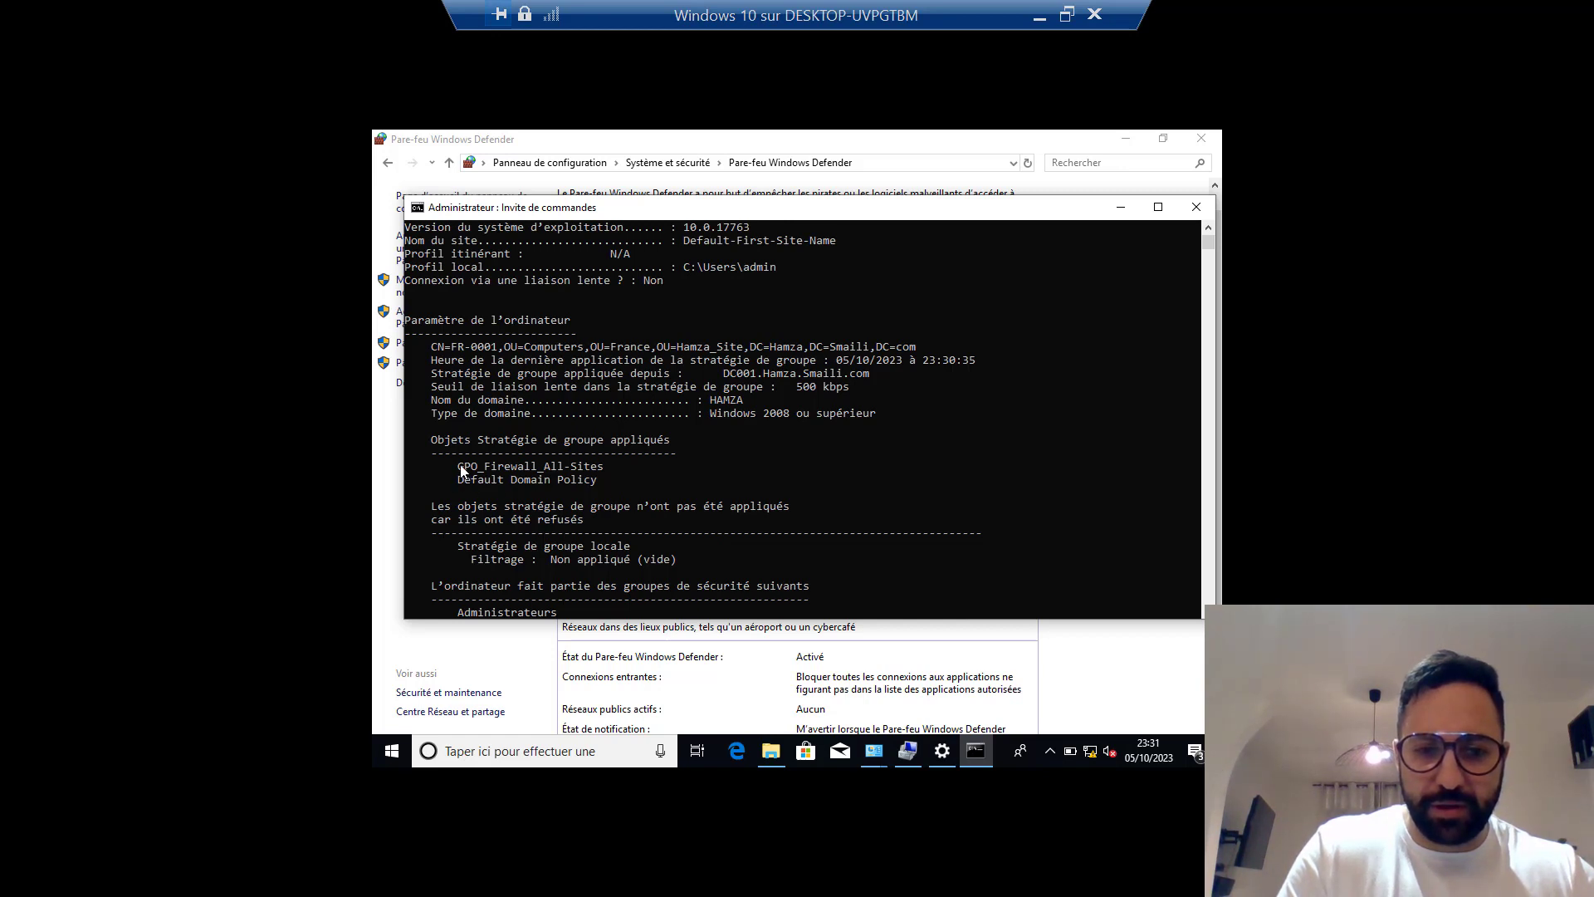
mouse_move(460, 467)
mouse_down()
mouse_move(554, 443)
mouse_move(604, 466)
mouse_move(452, 465)
mouse_up()
click(586, 466)
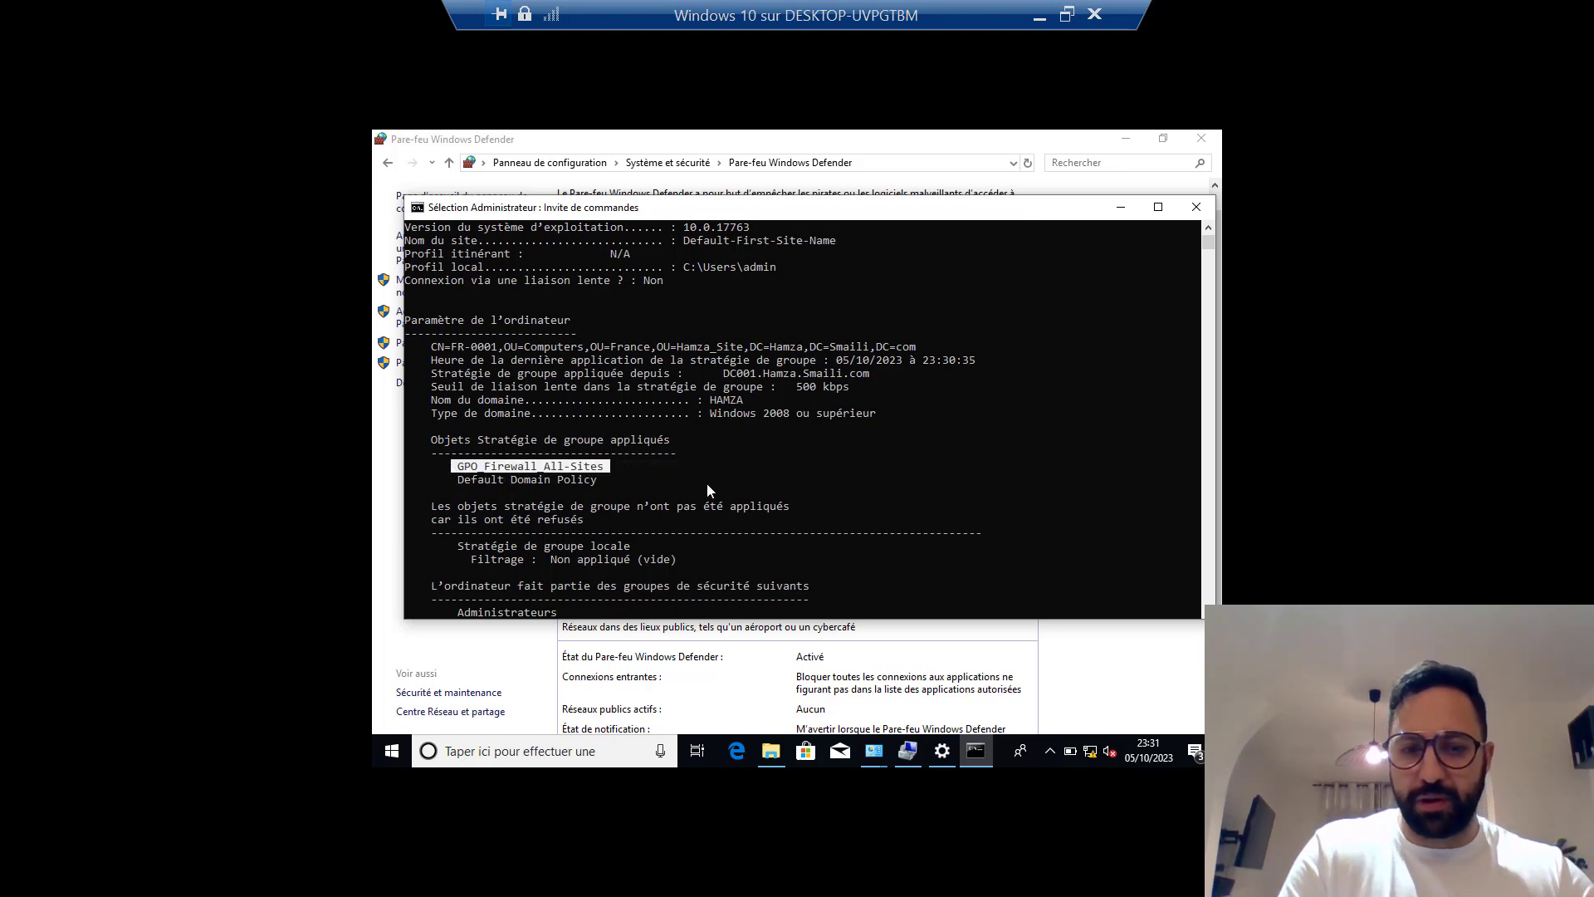
scroll(706, 490, up, 1)
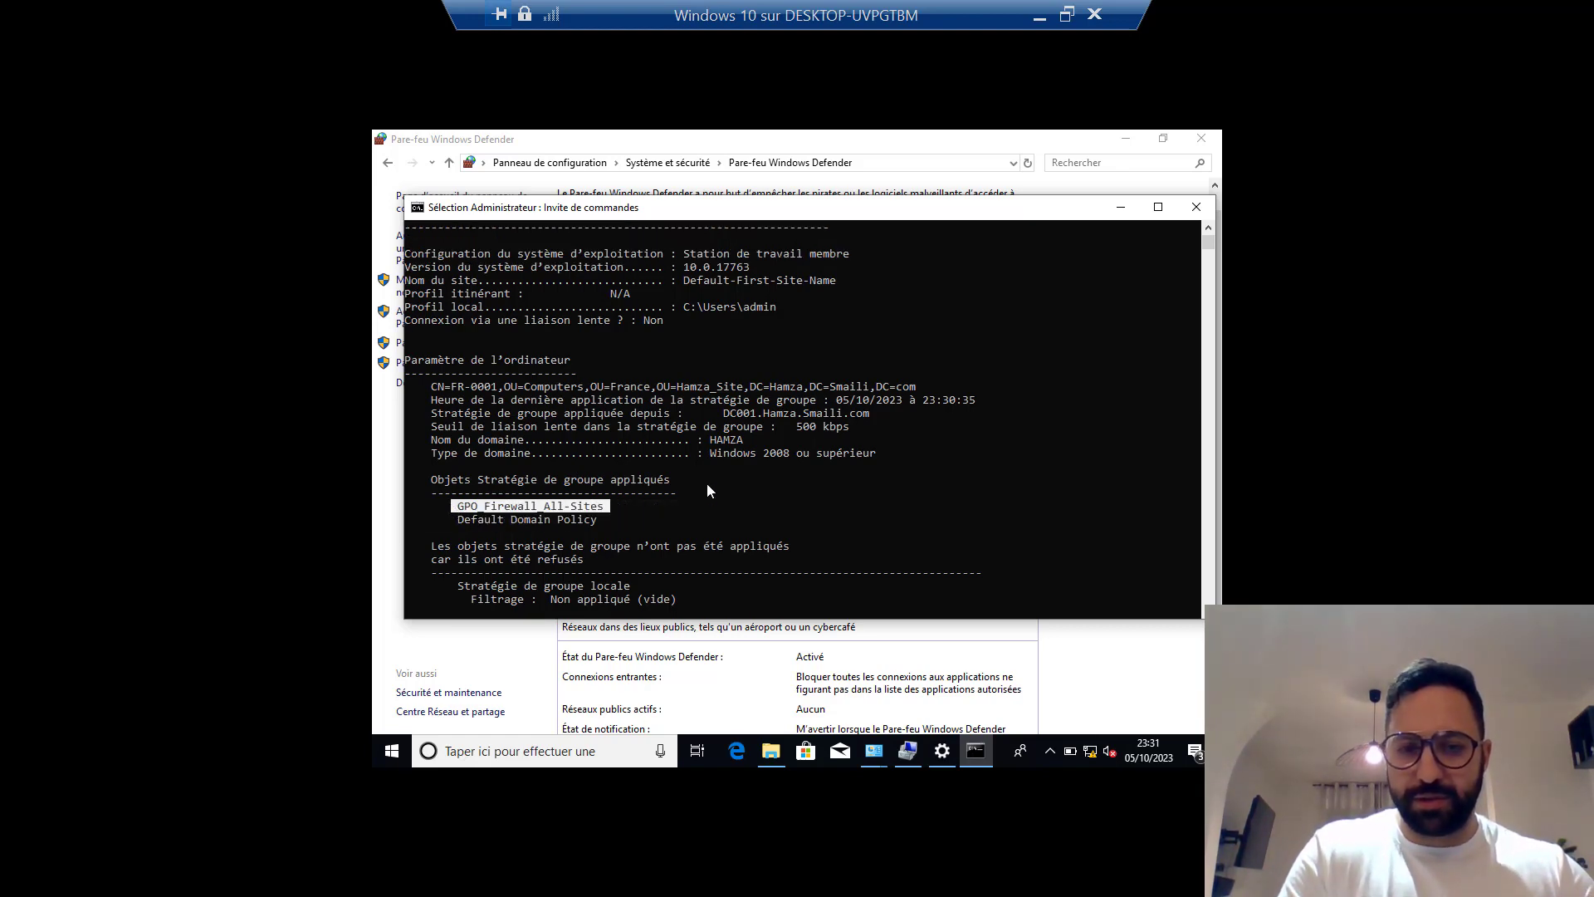
click(1119, 207)
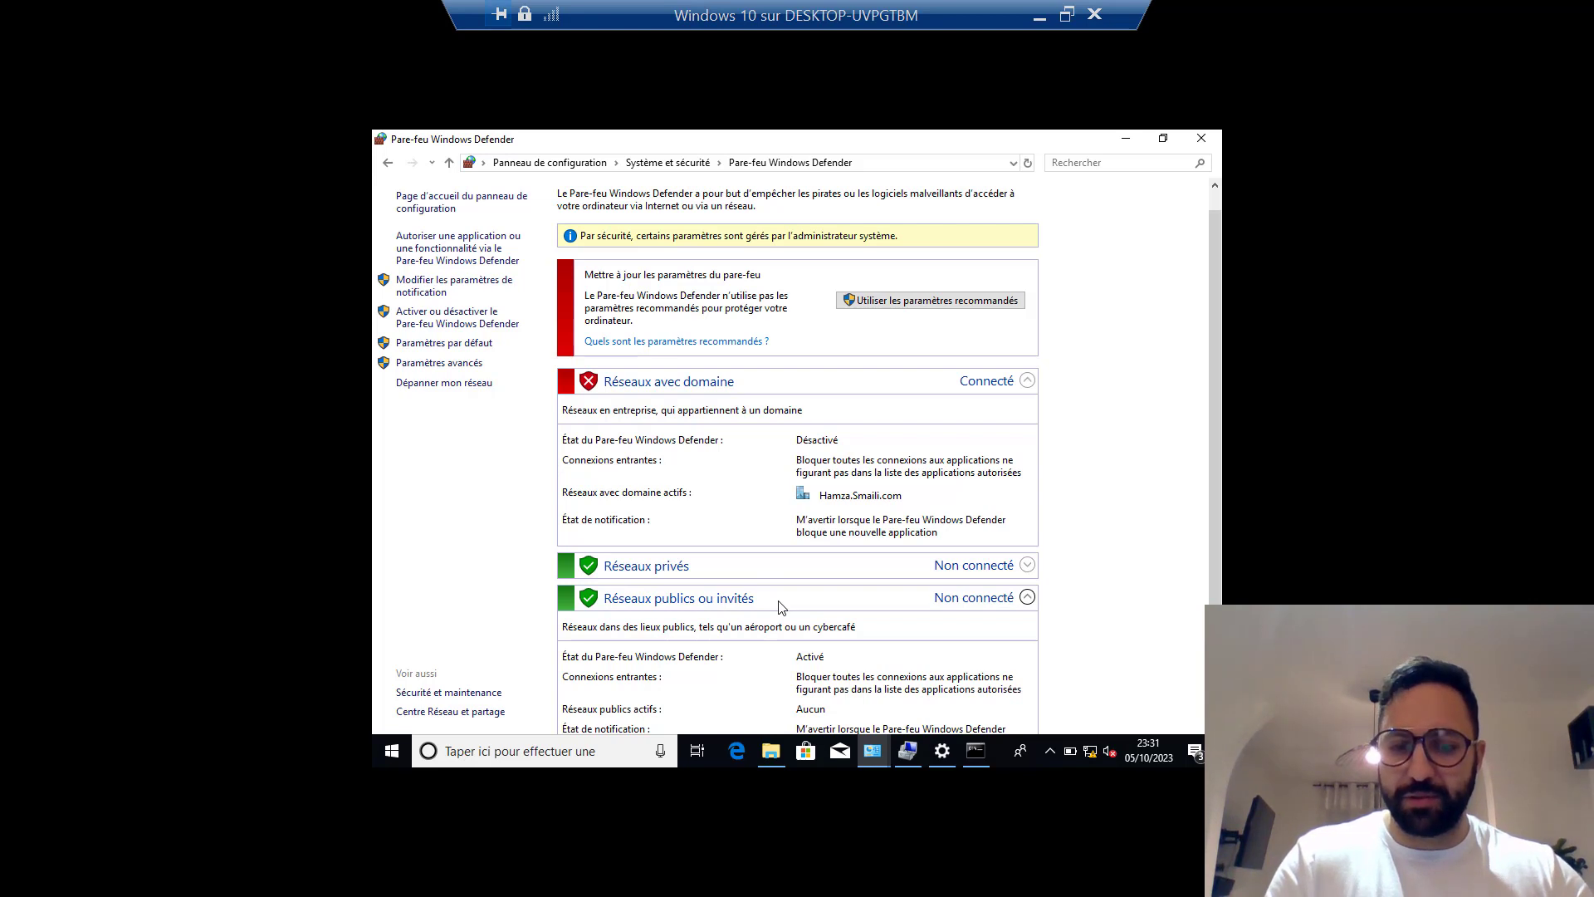
Open Computer Management from Ce PC and list the local groups.
mouse_move(776, 747)
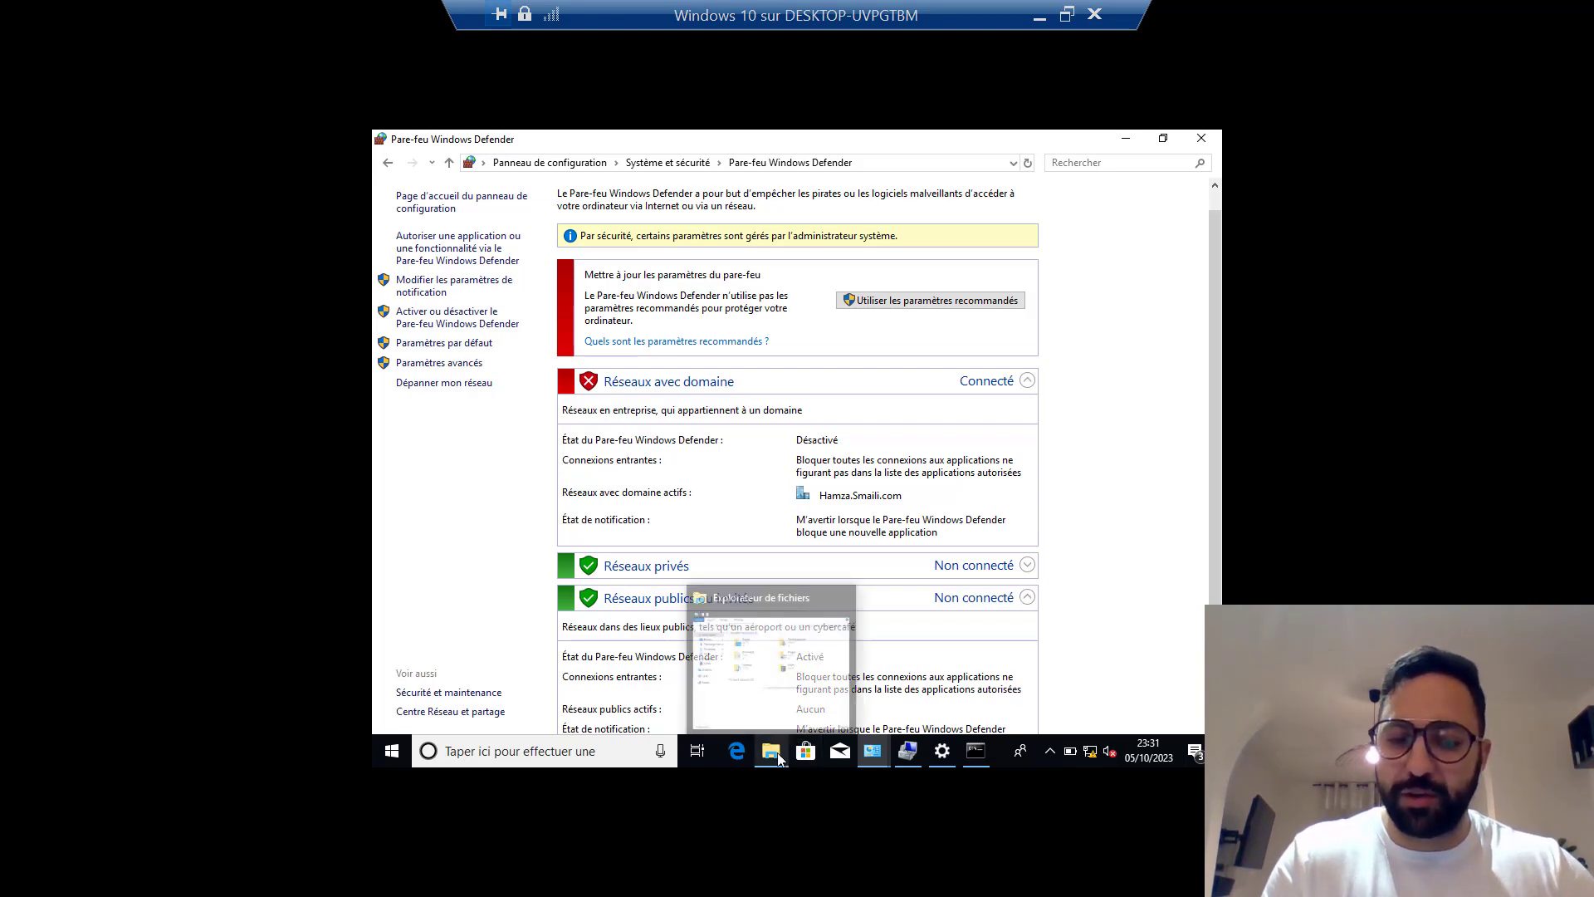
click(787, 656)
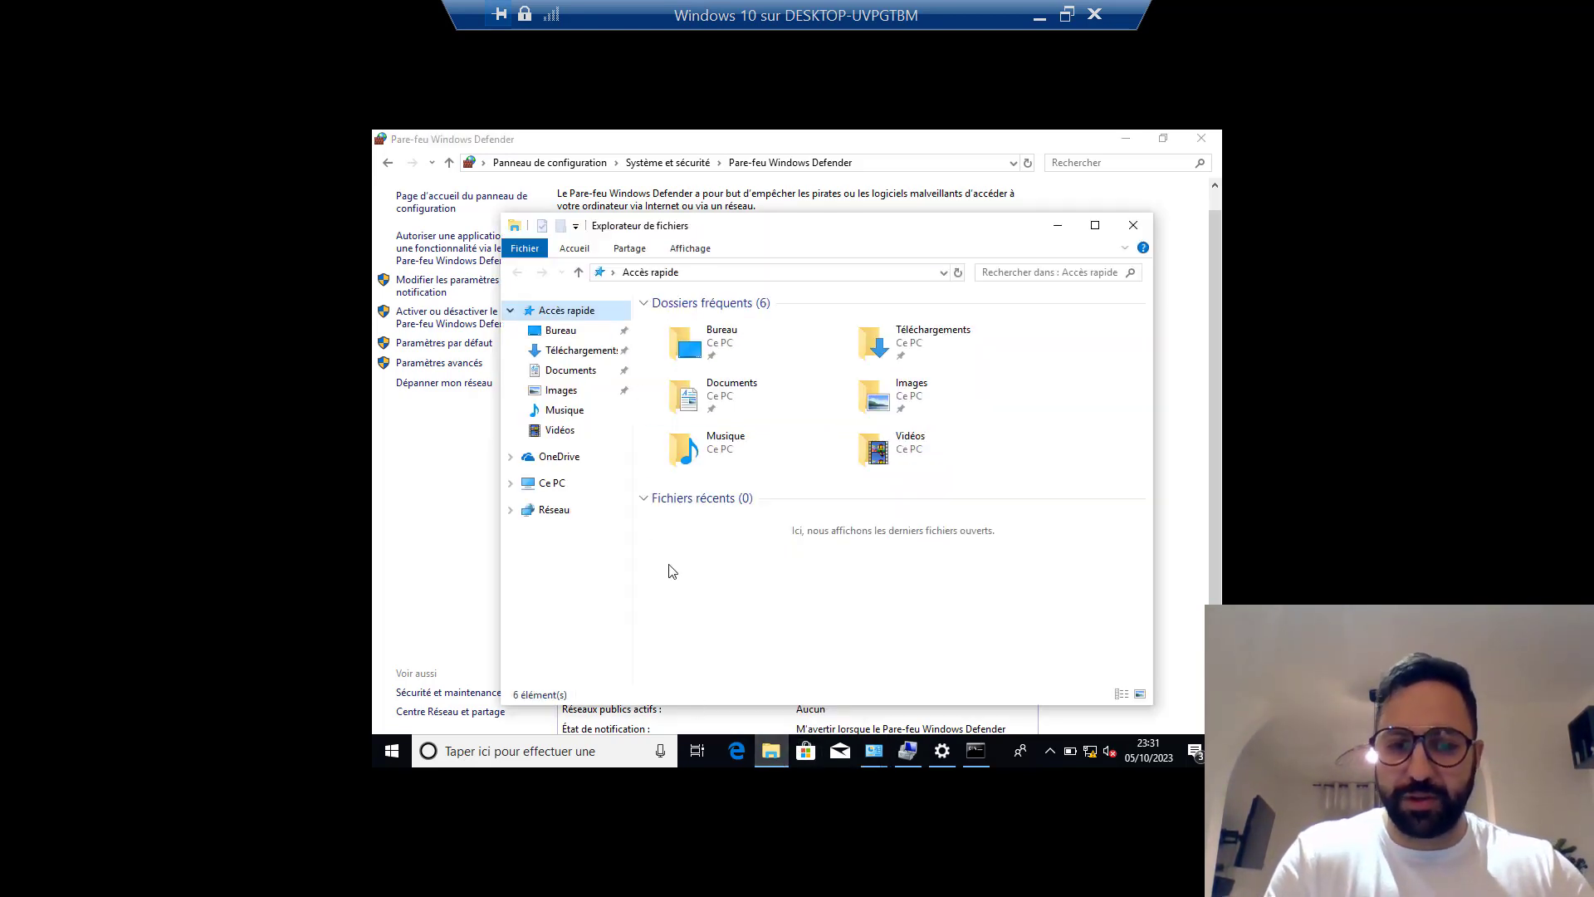
right_click(541, 486)
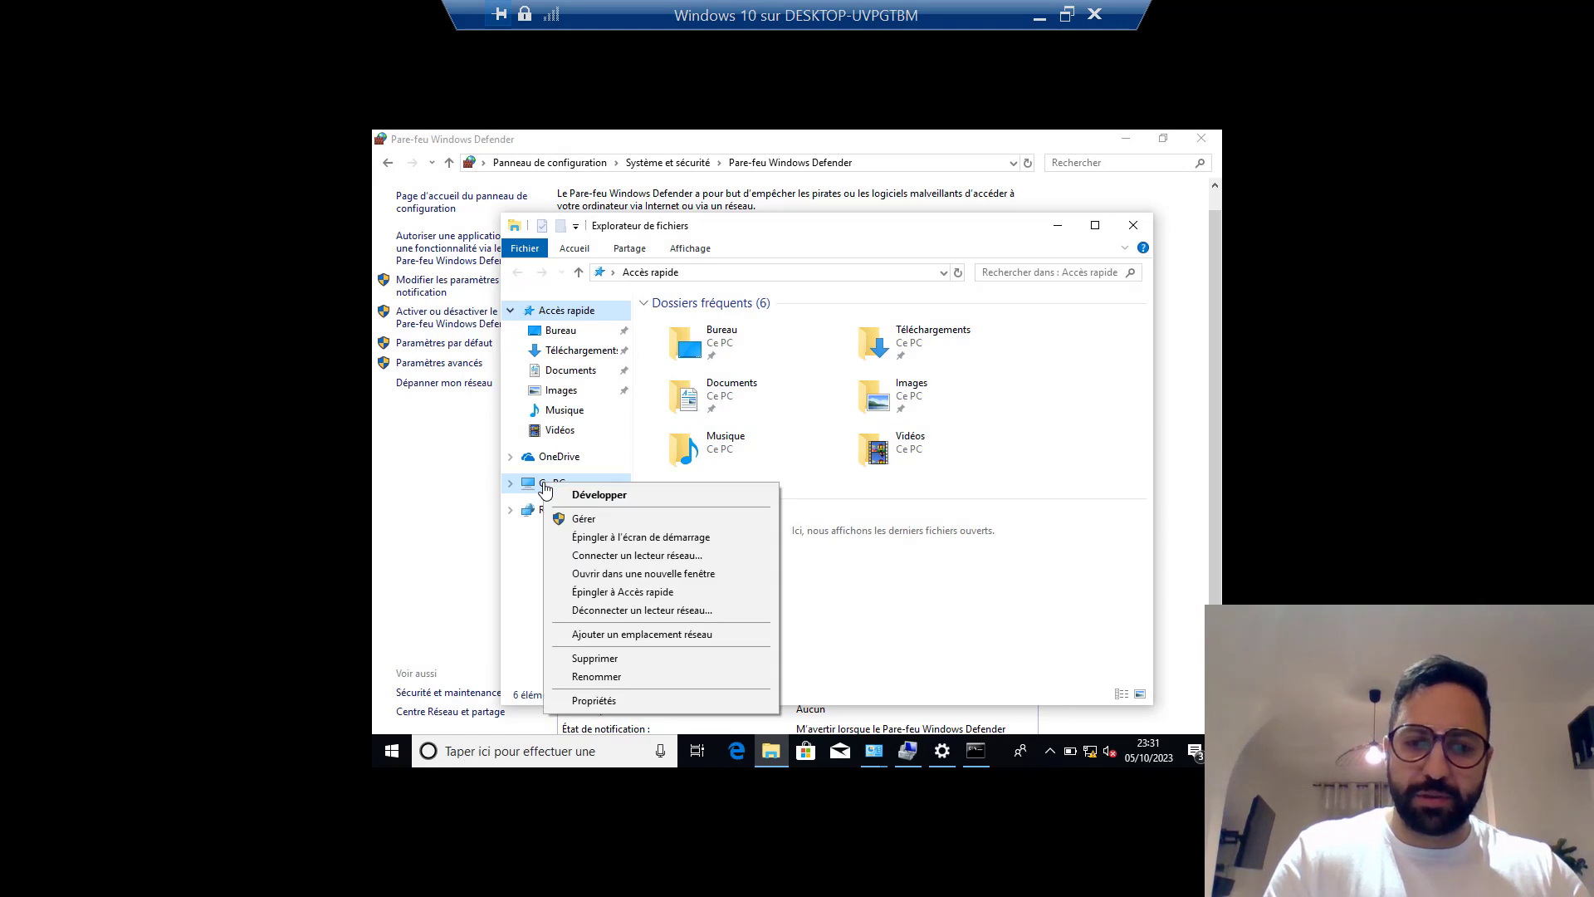
click(582, 518)
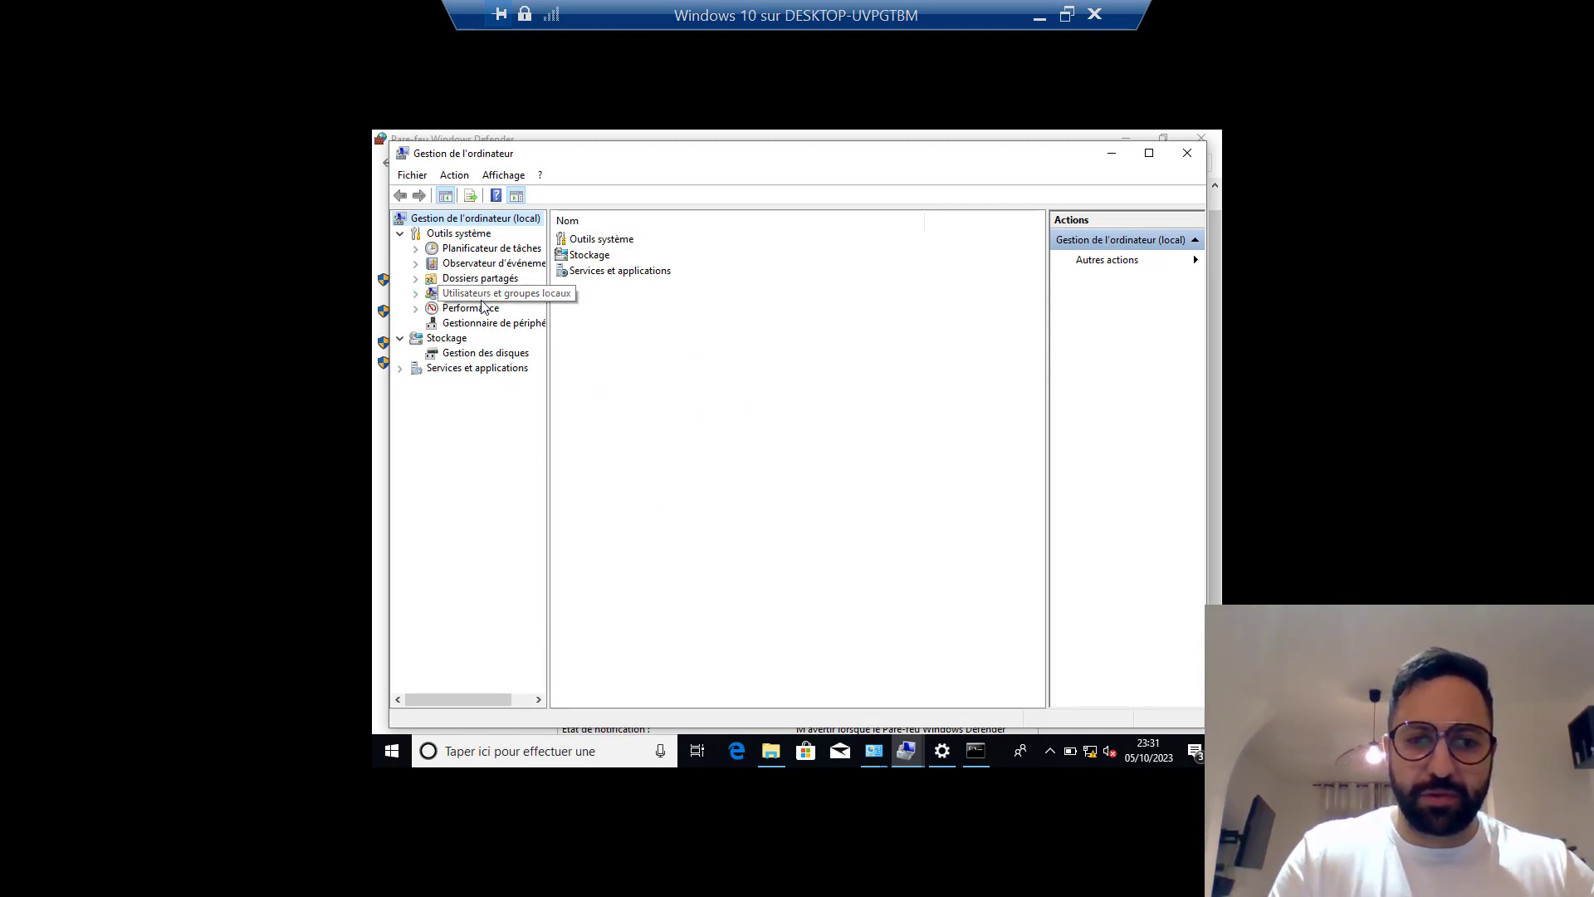
click(415, 294)
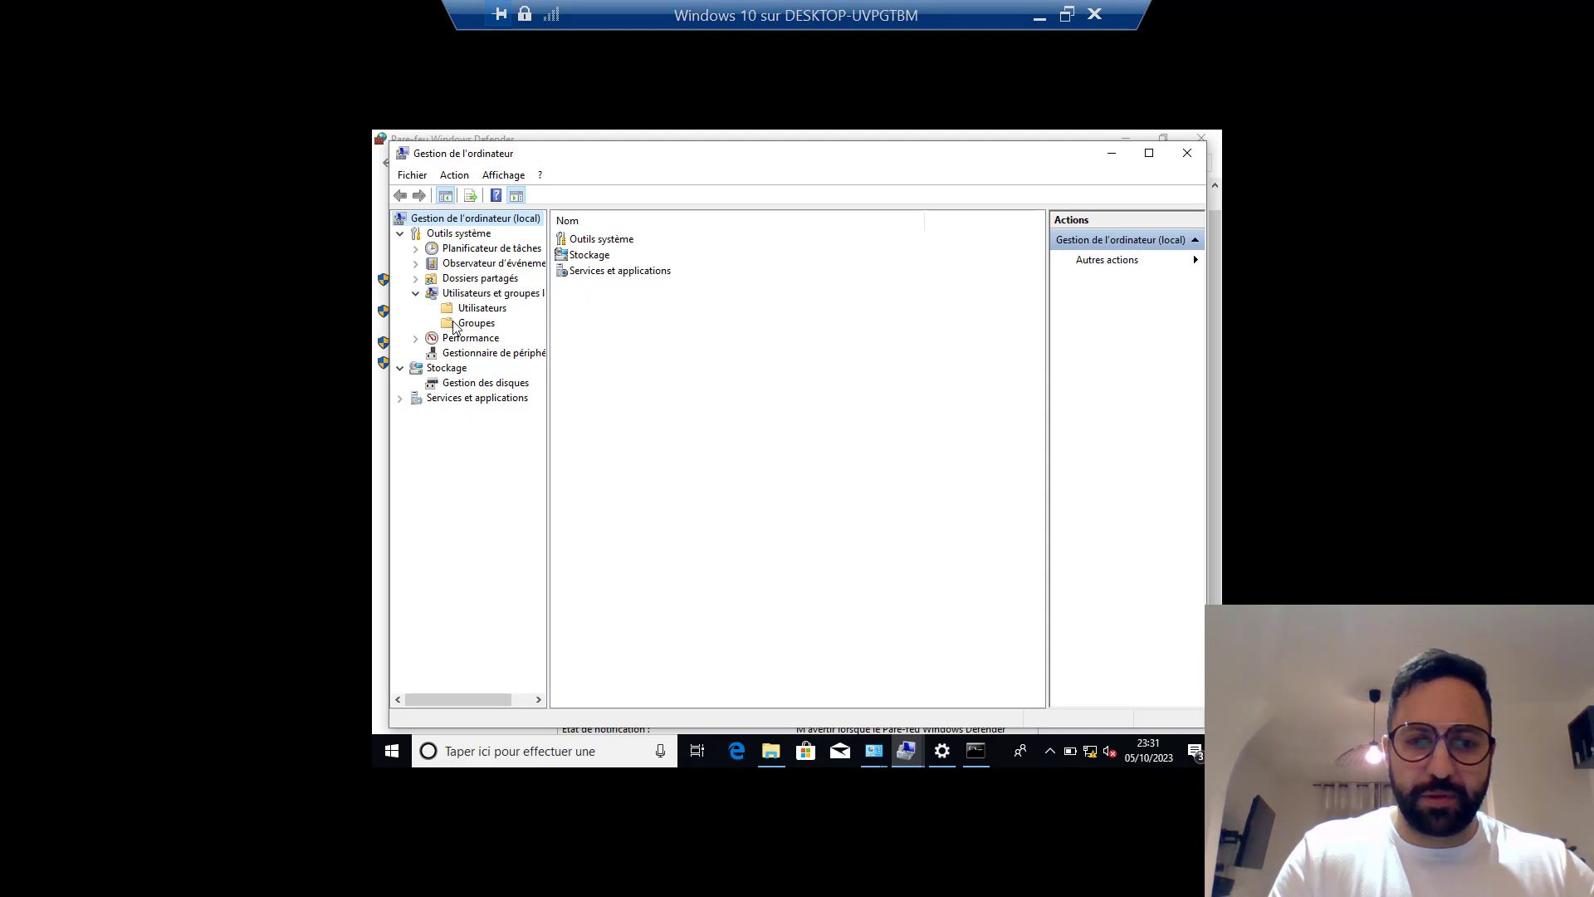
click(455, 324)
Remove a domain user from the Administrateurs group and confirm with OK.
double_click(621, 244)
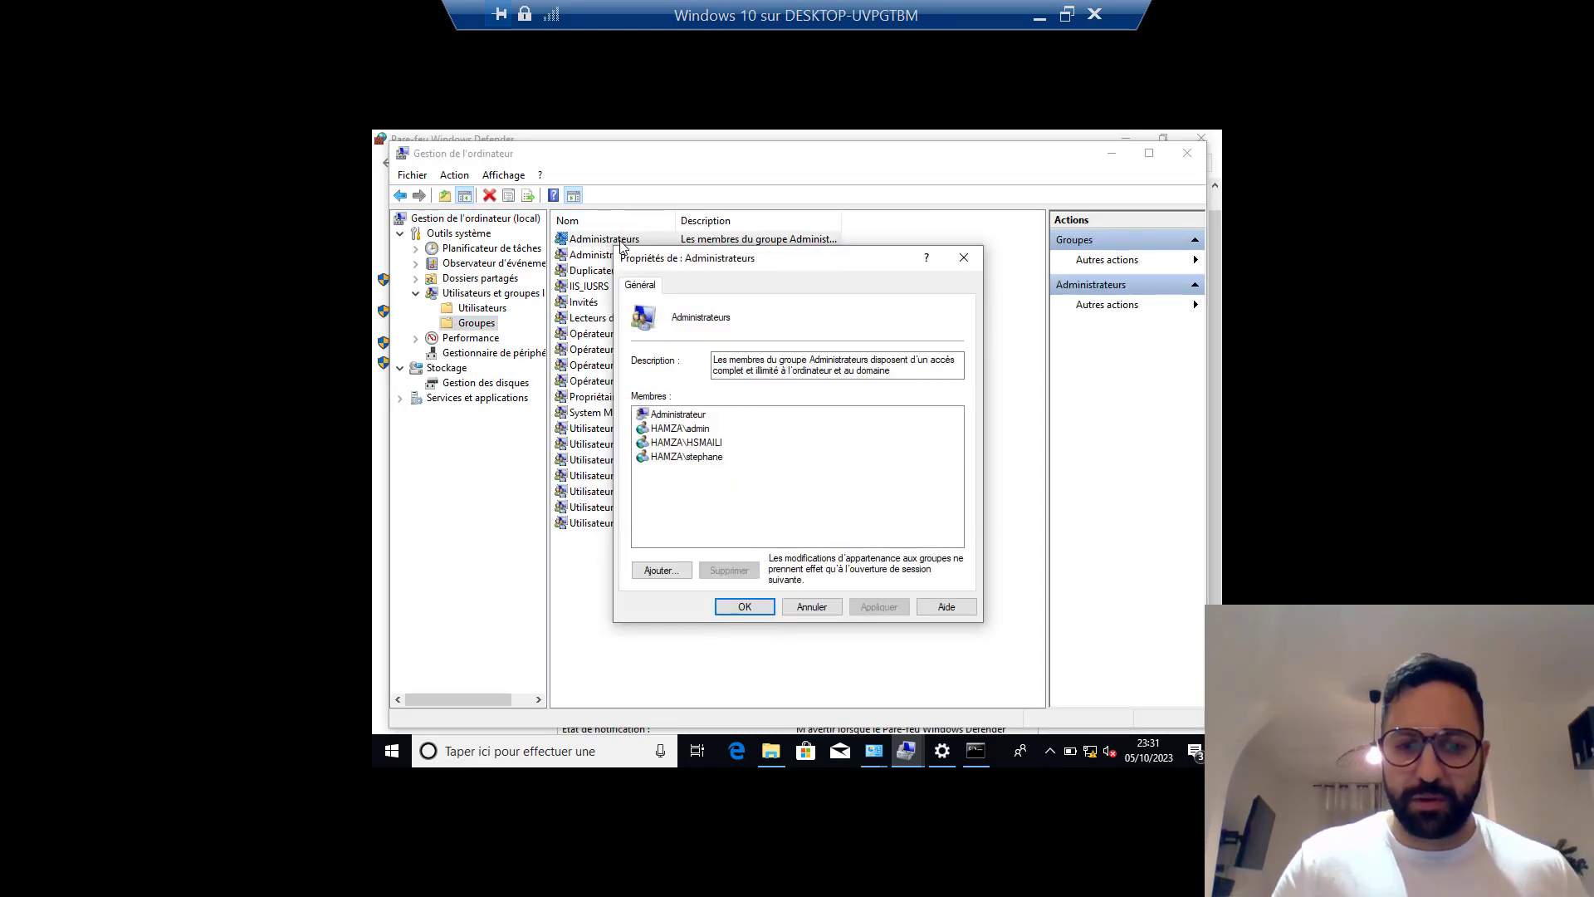
click(667, 459)
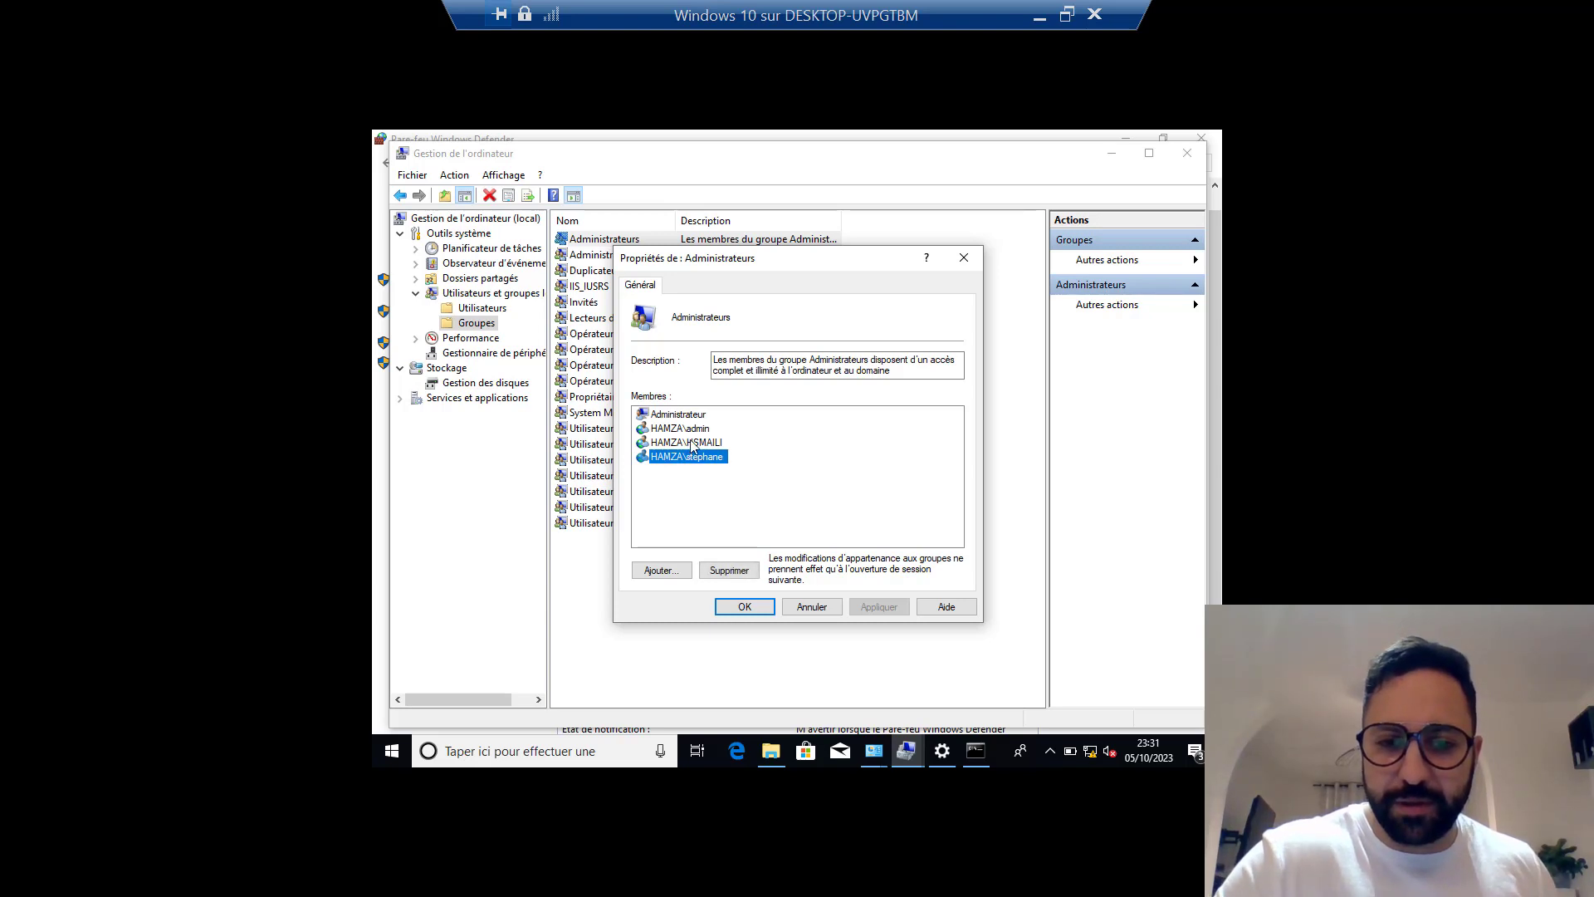
click(693, 445)
click(674, 429)
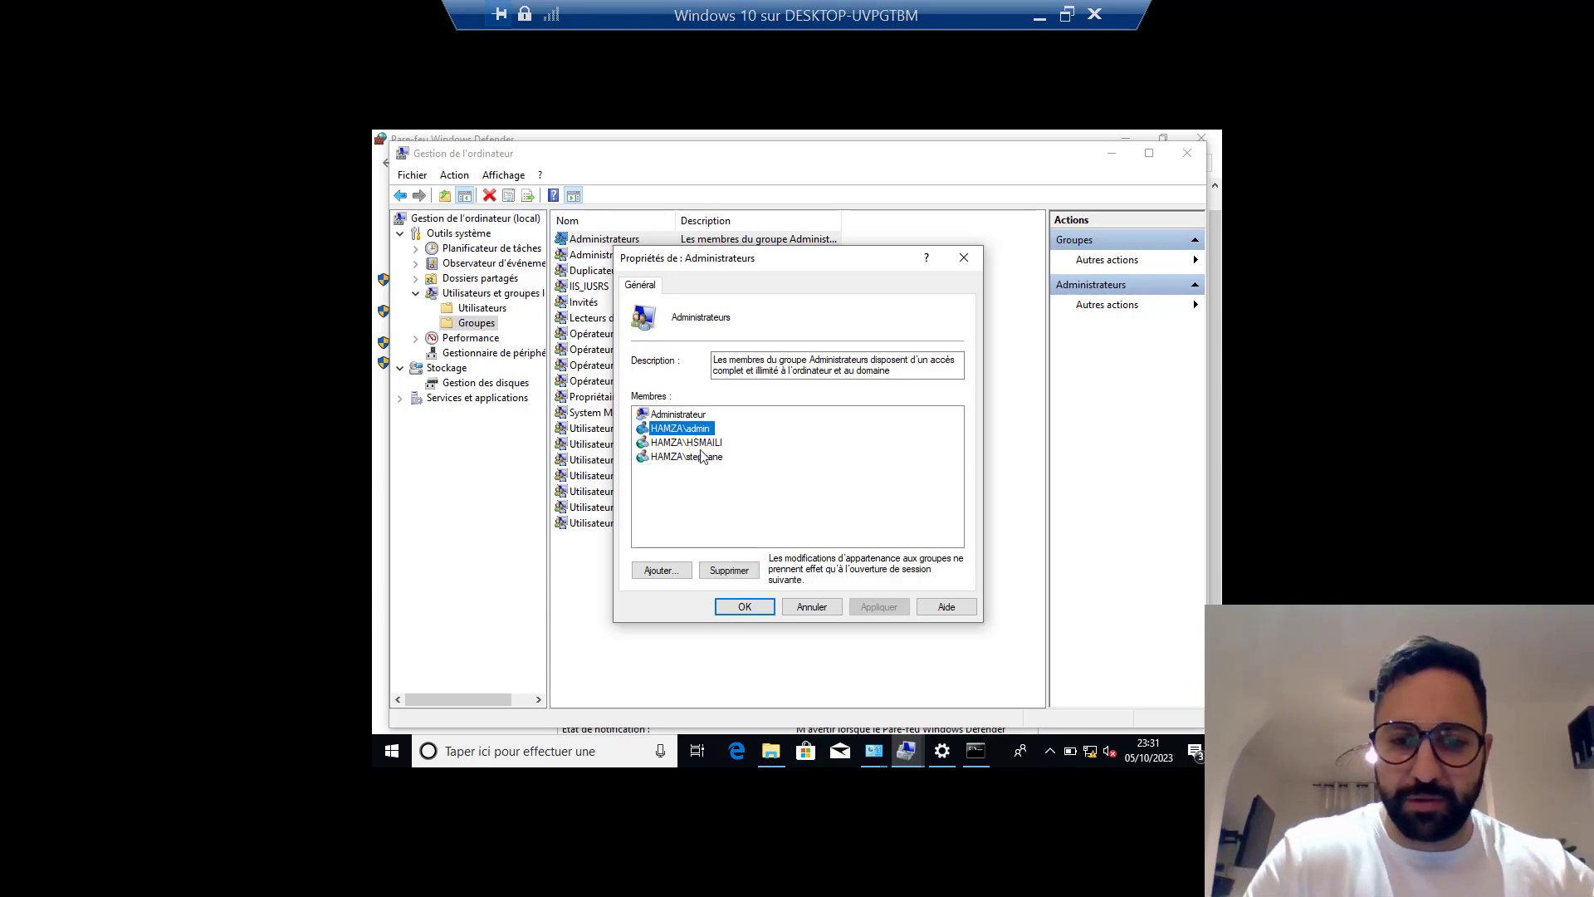
click(700, 457)
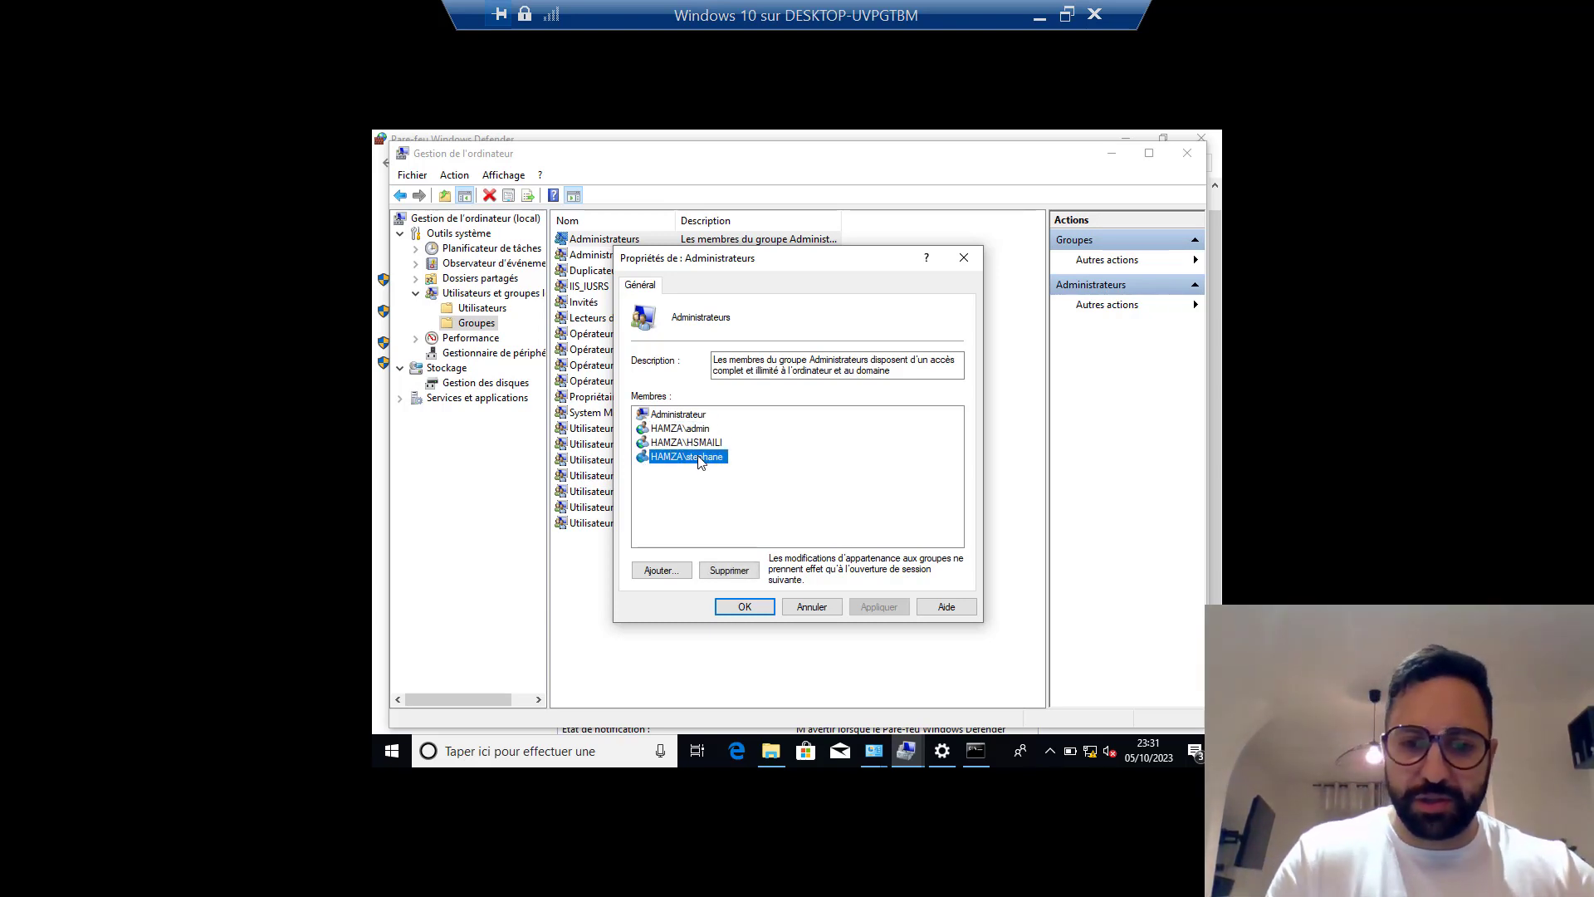
click(730, 570)
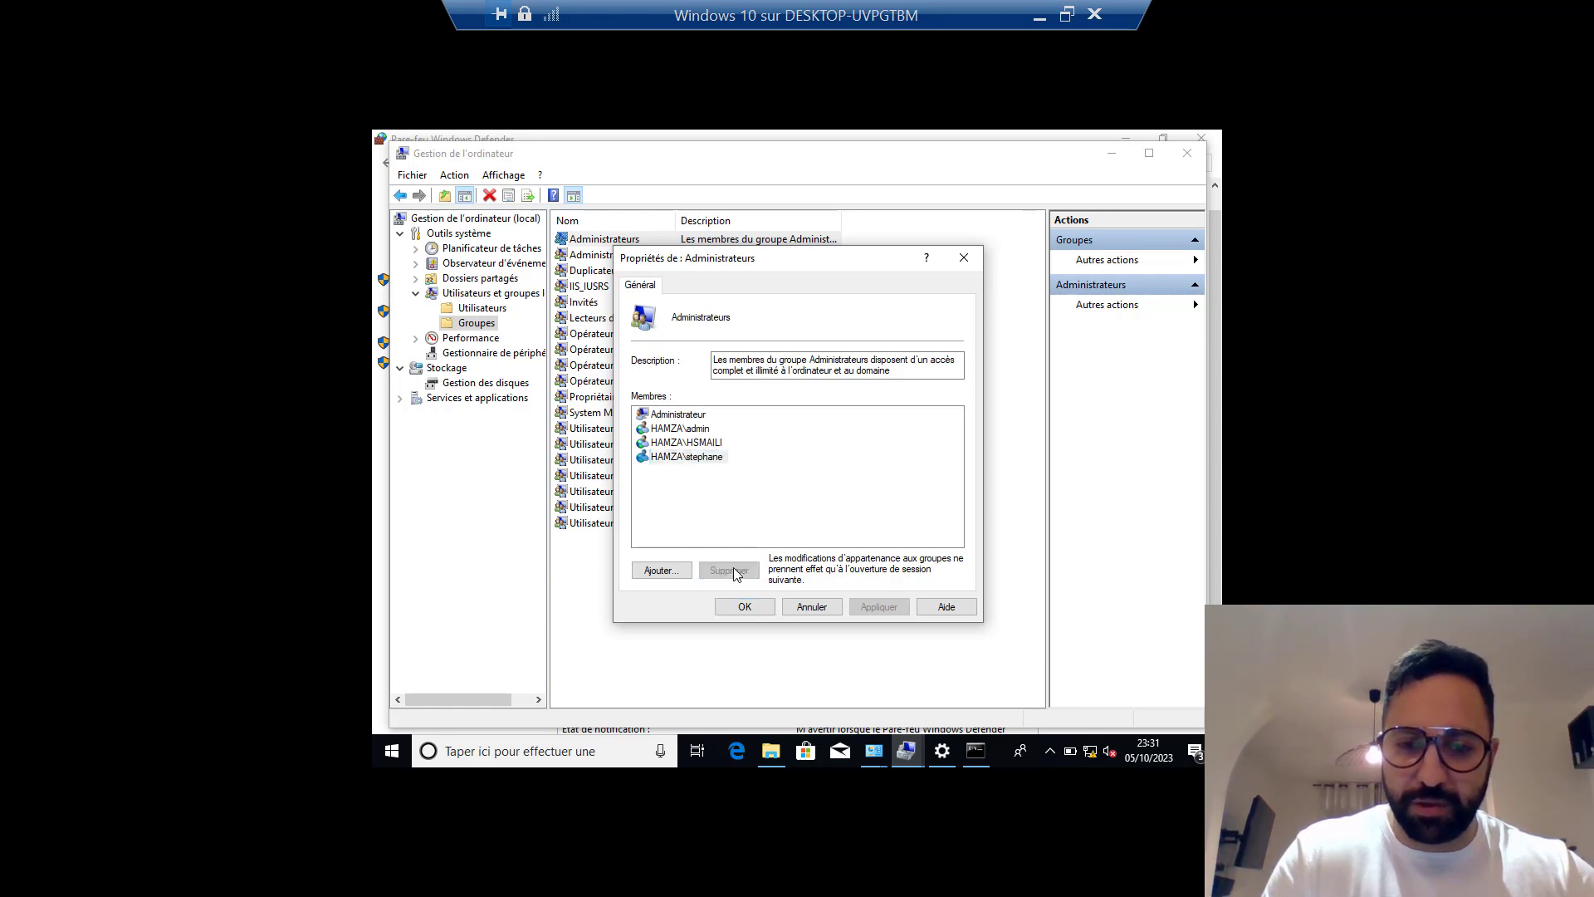
click(747, 606)
Rerun gpupdate /force in the Command Prompt.
click(976, 751)
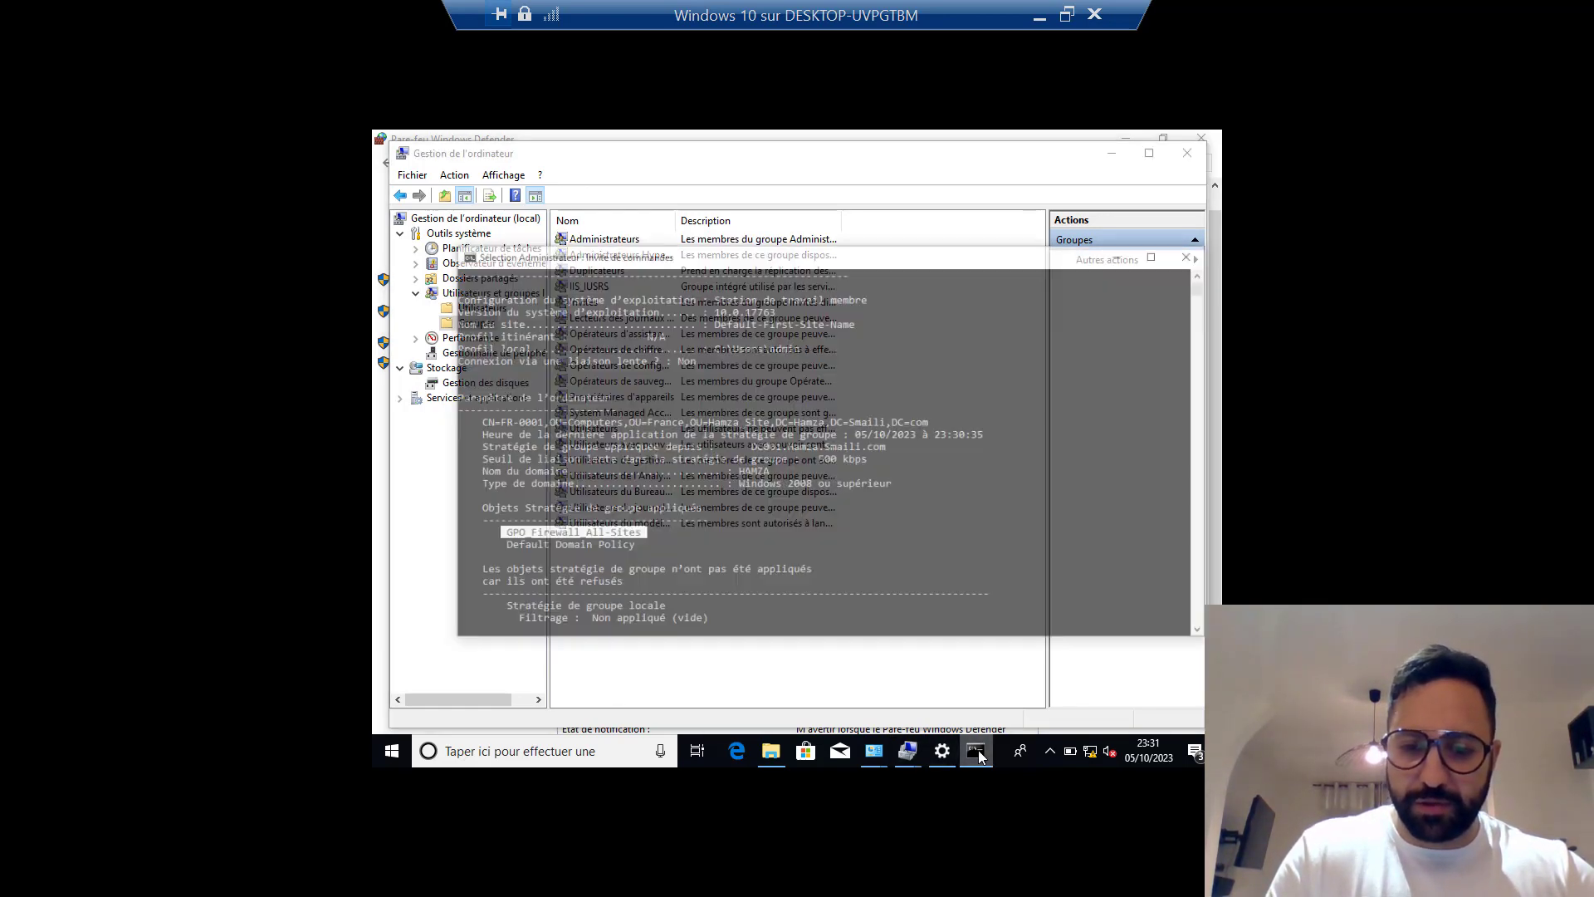
key(Up)
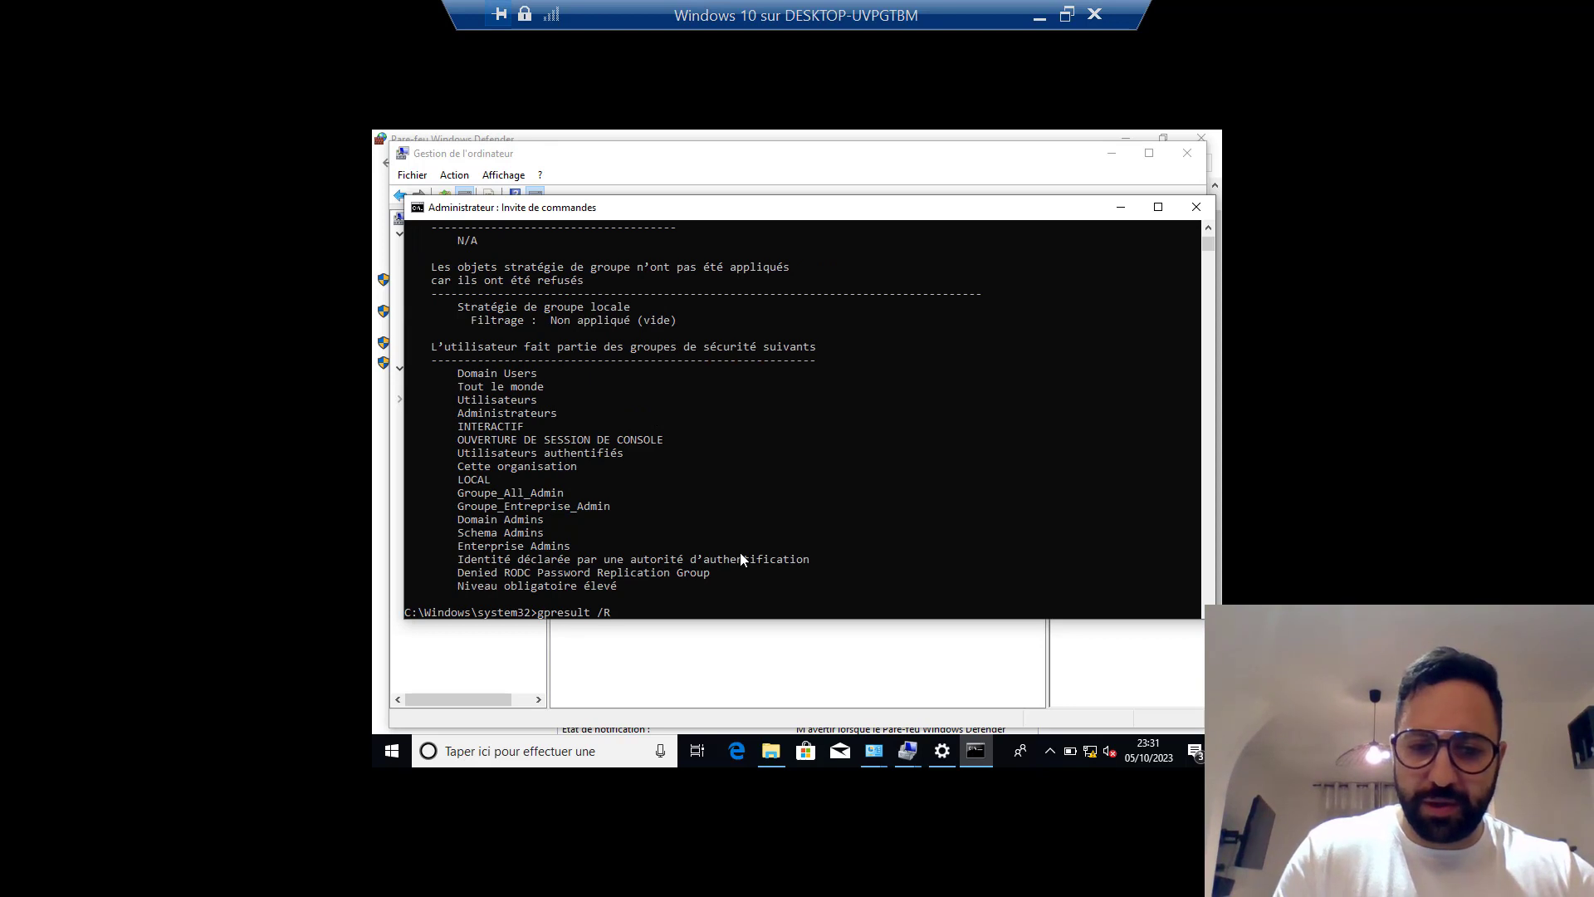
key(Up)
key(Return)
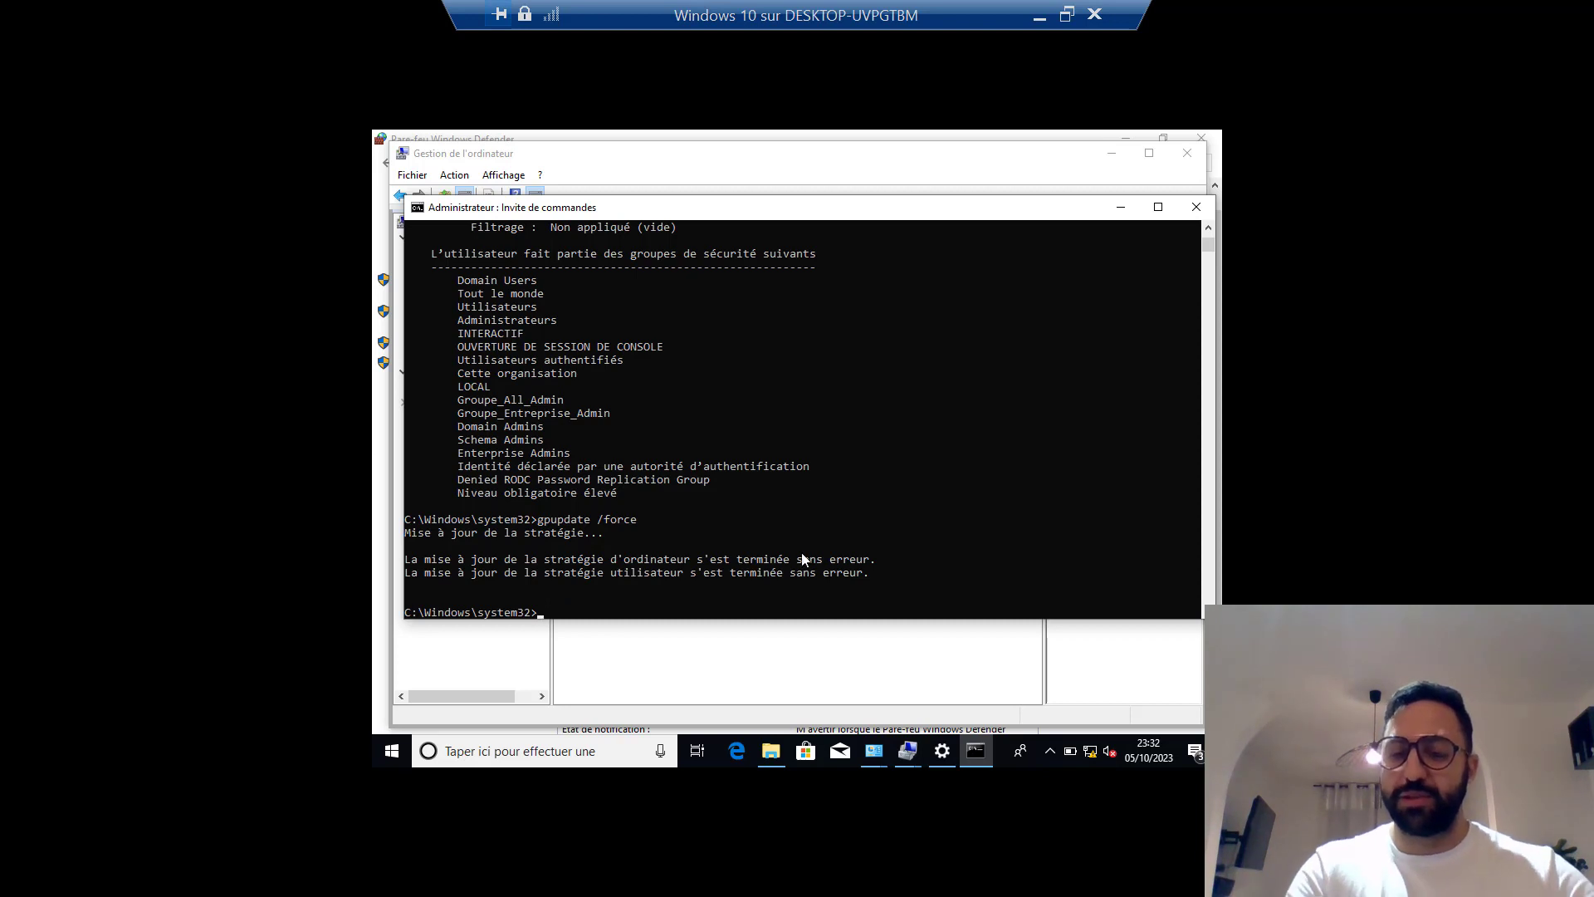
Verify the domain user is back among Administrateurs' four members, then minimize the VM.
mouse_move(912, 753)
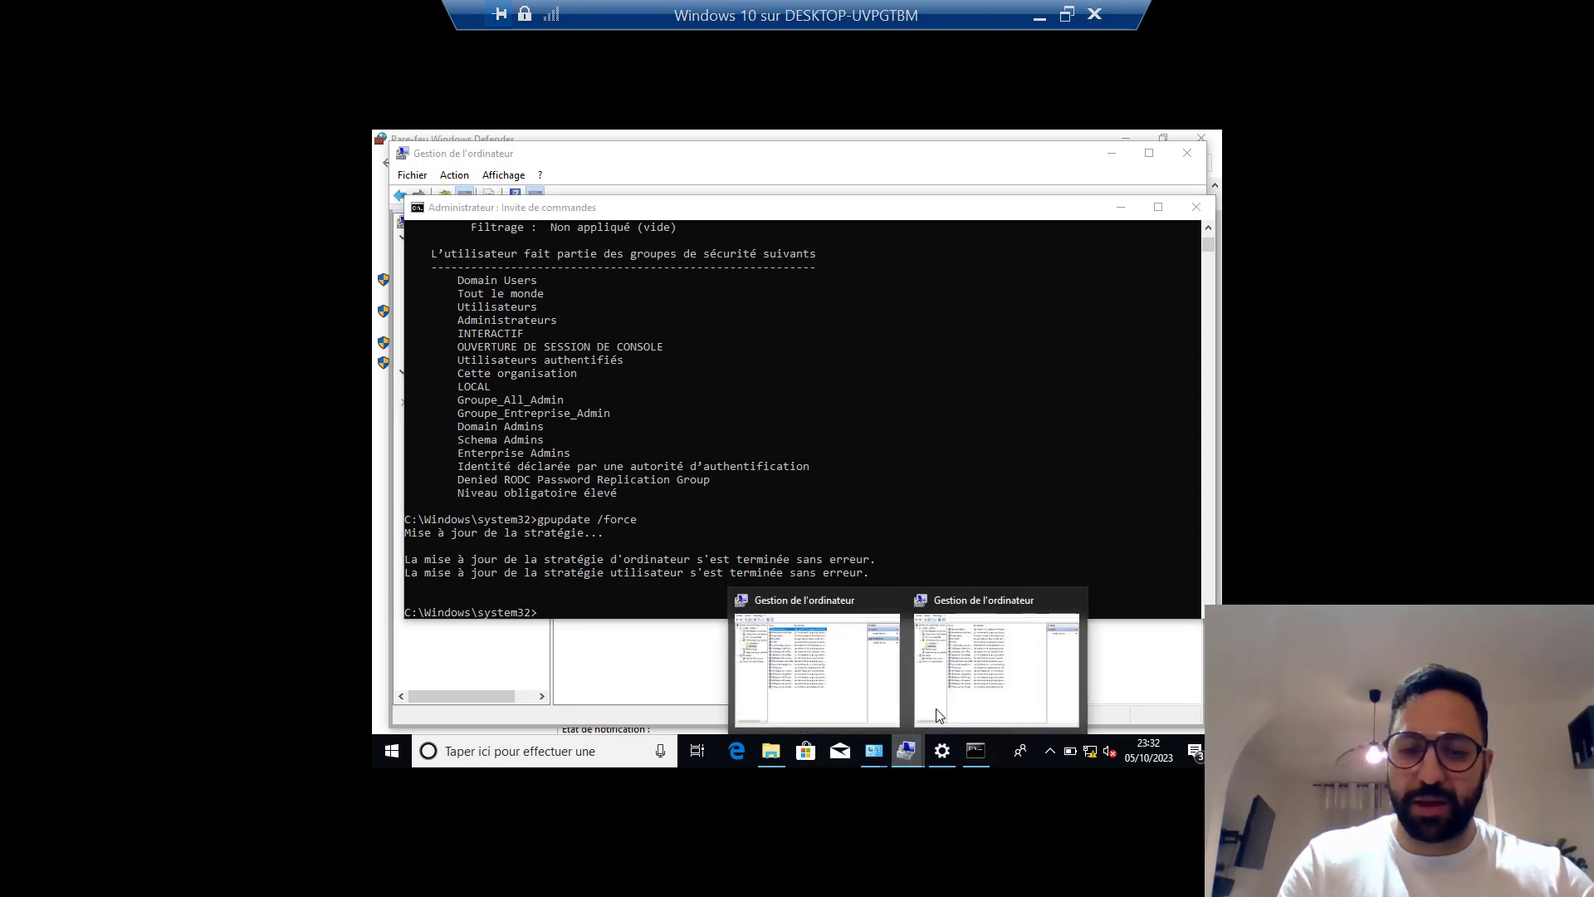
click(971, 696)
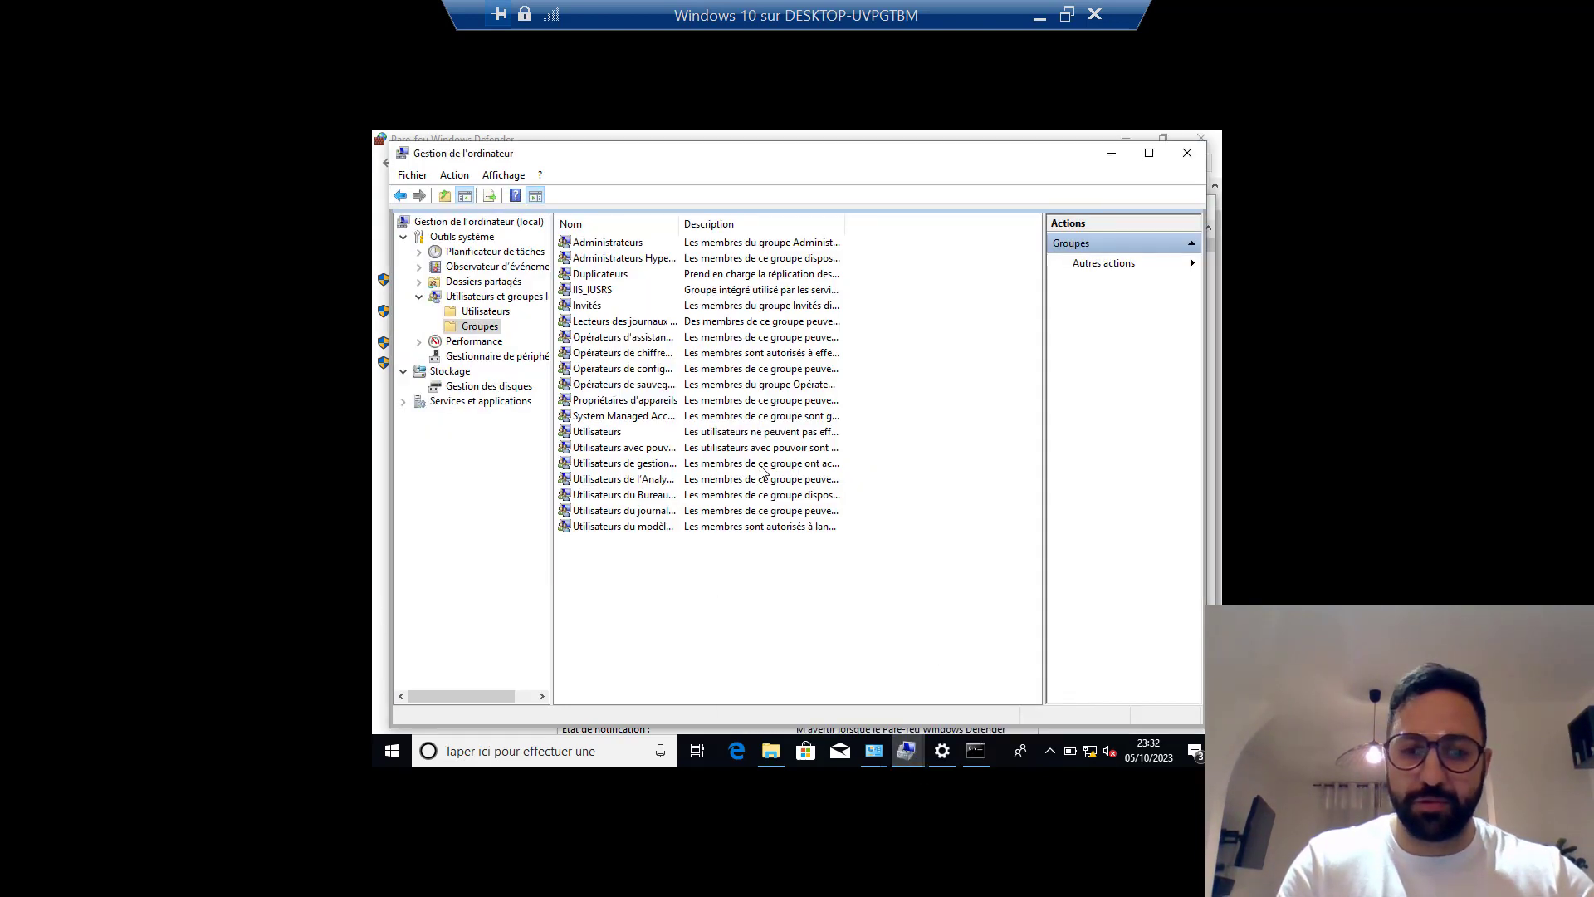
double_click(625, 242)
click(684, 461)
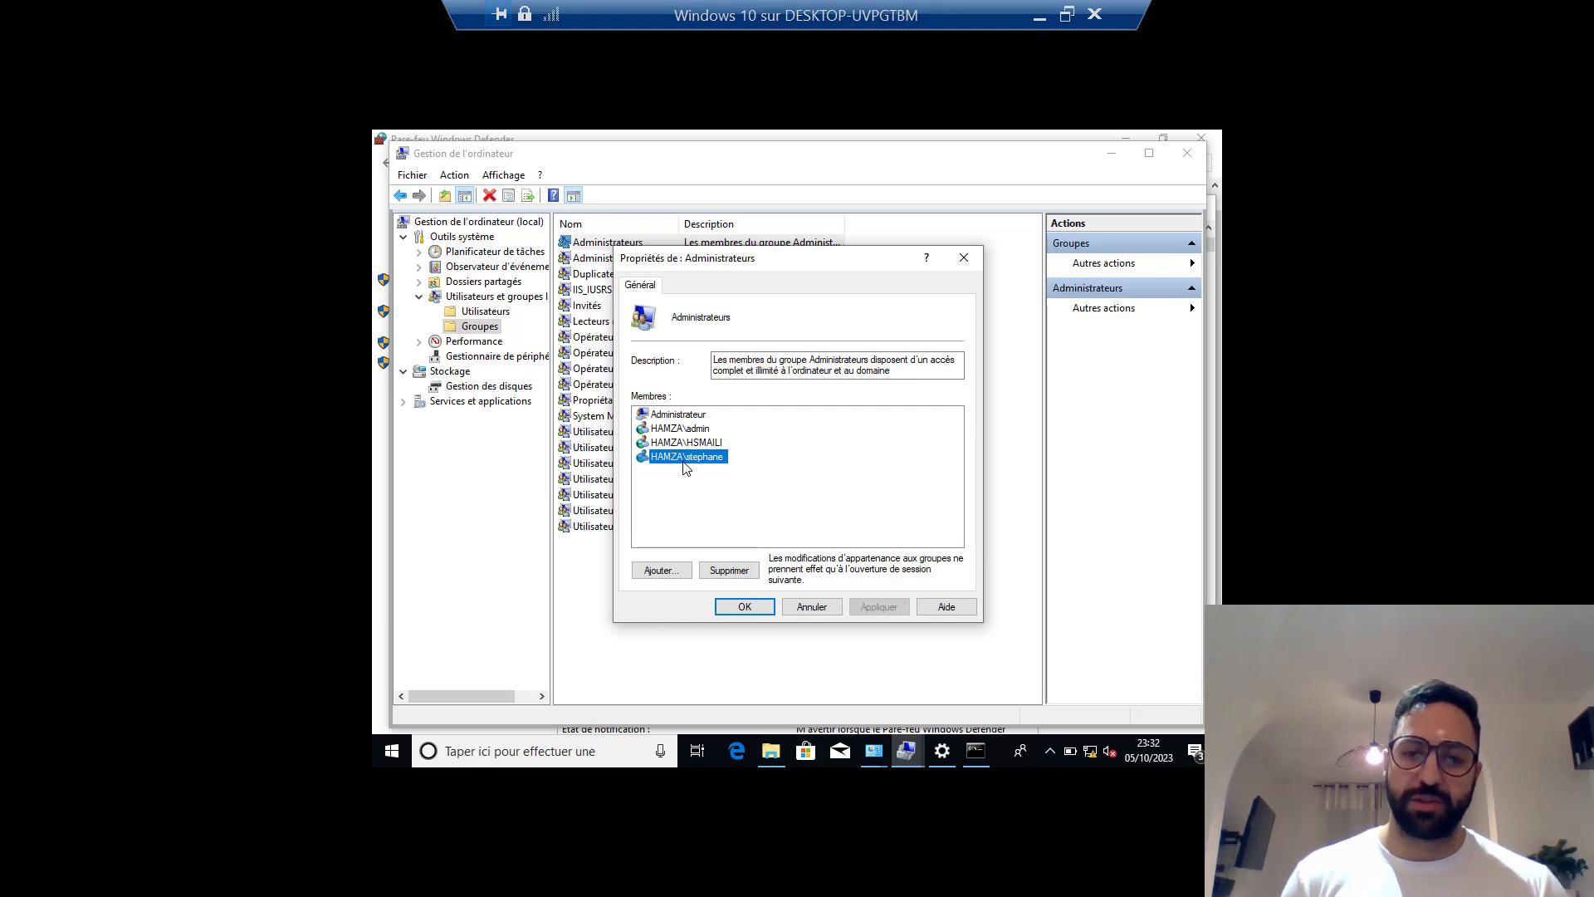
click(745, 607)
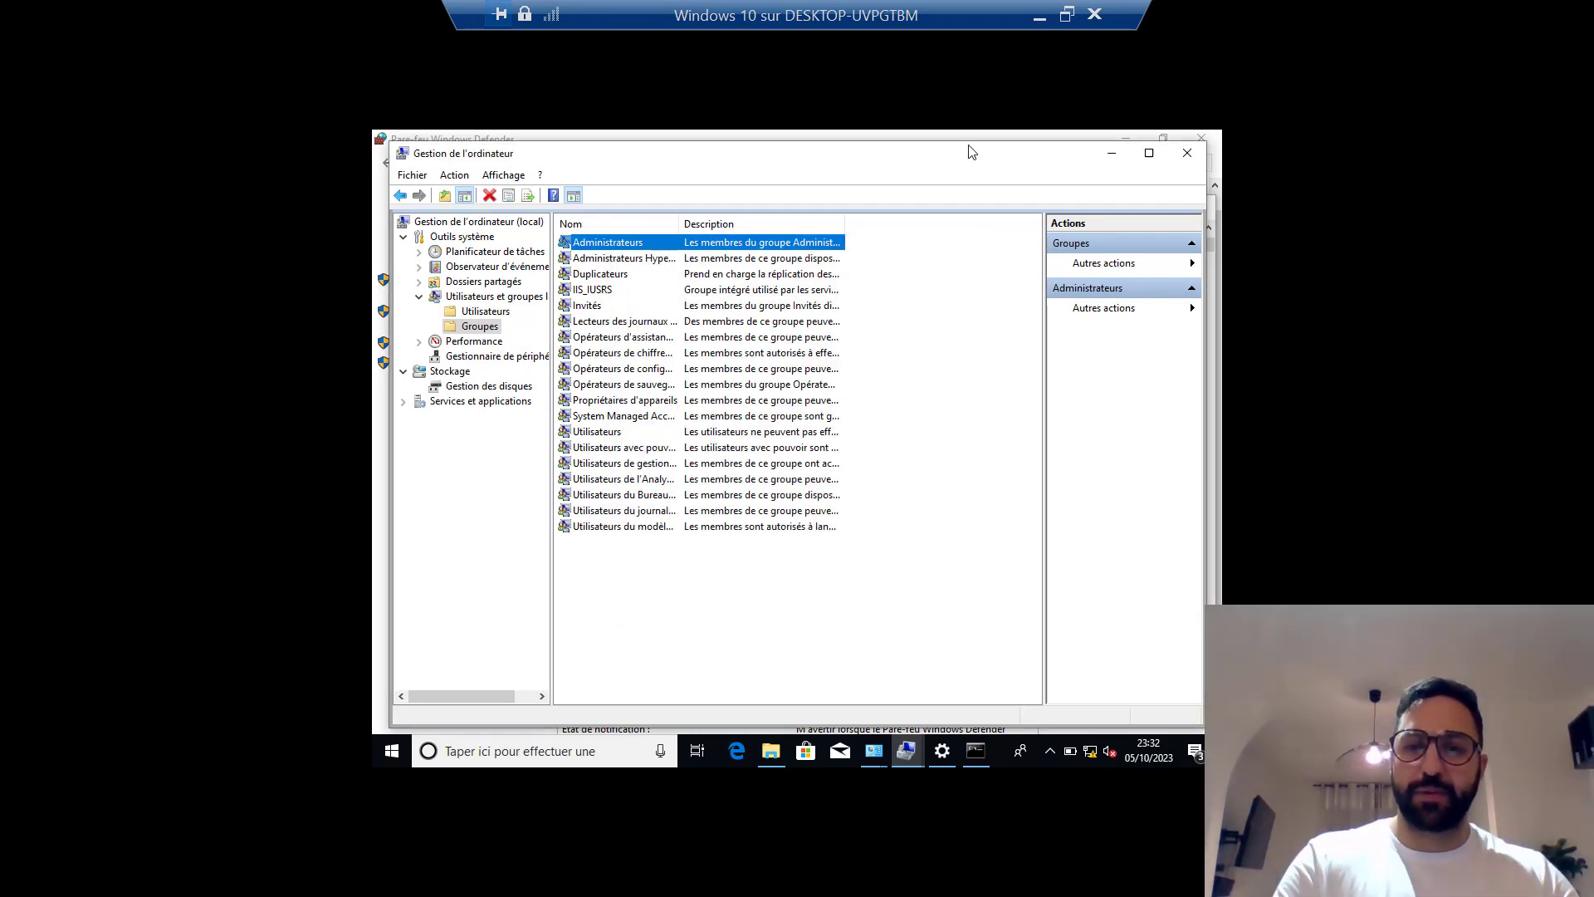
click(1037, 23)
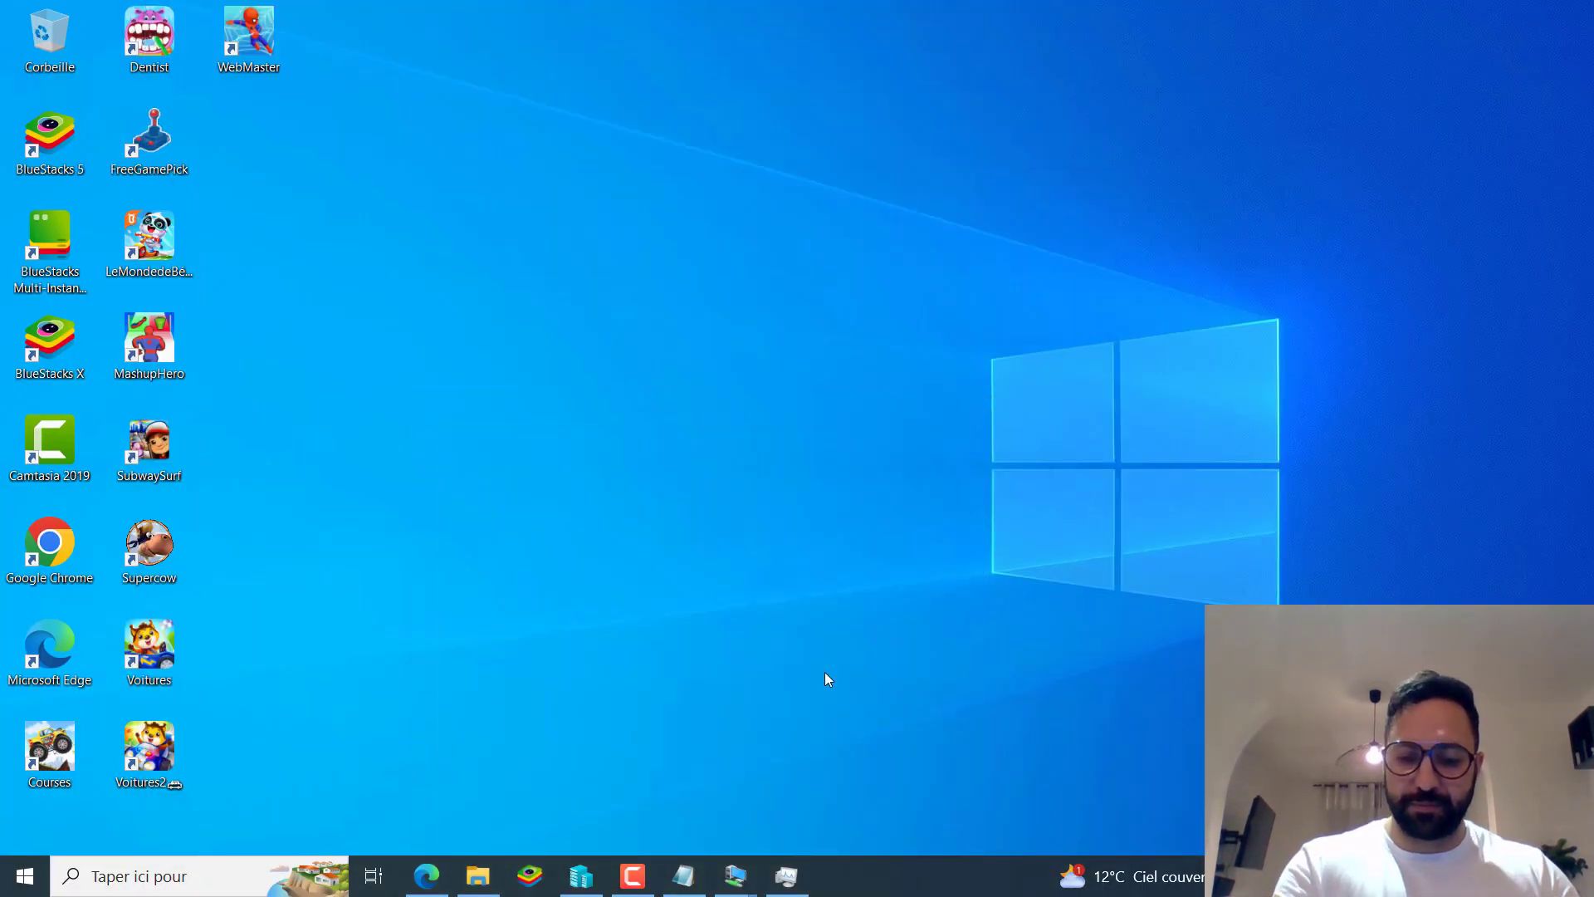